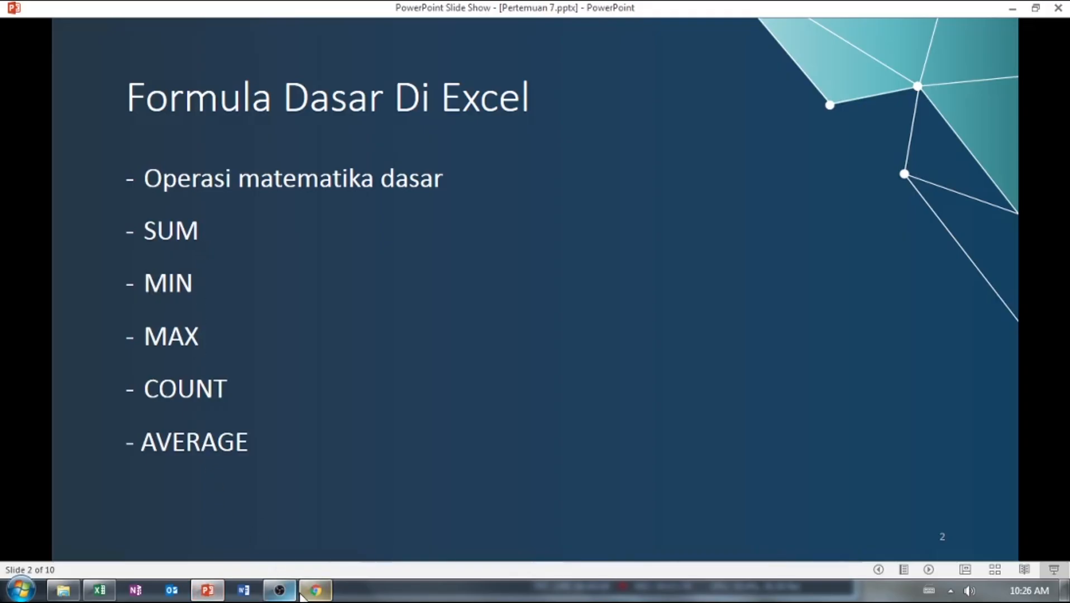
Switch to the tutorial workbook in Excel and open the Logika sheet at the student score table.
{"action": "left_click", "coordinate": [114, 598]}
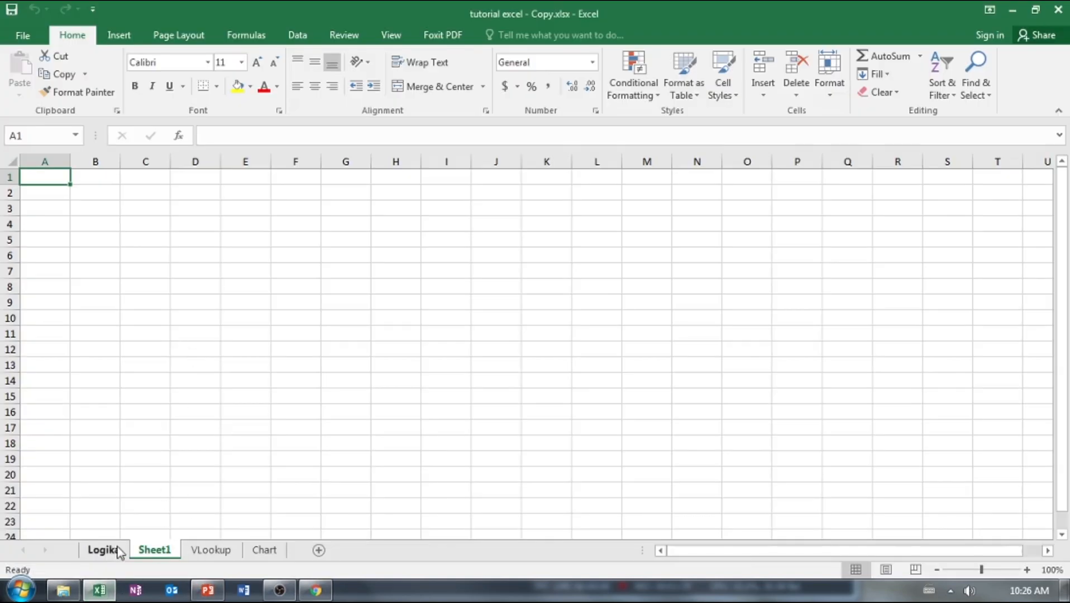
{"action": "left_click", "coordinate": [115, 552]}
{"action": "left_click", "coordinate": [153, 372]}
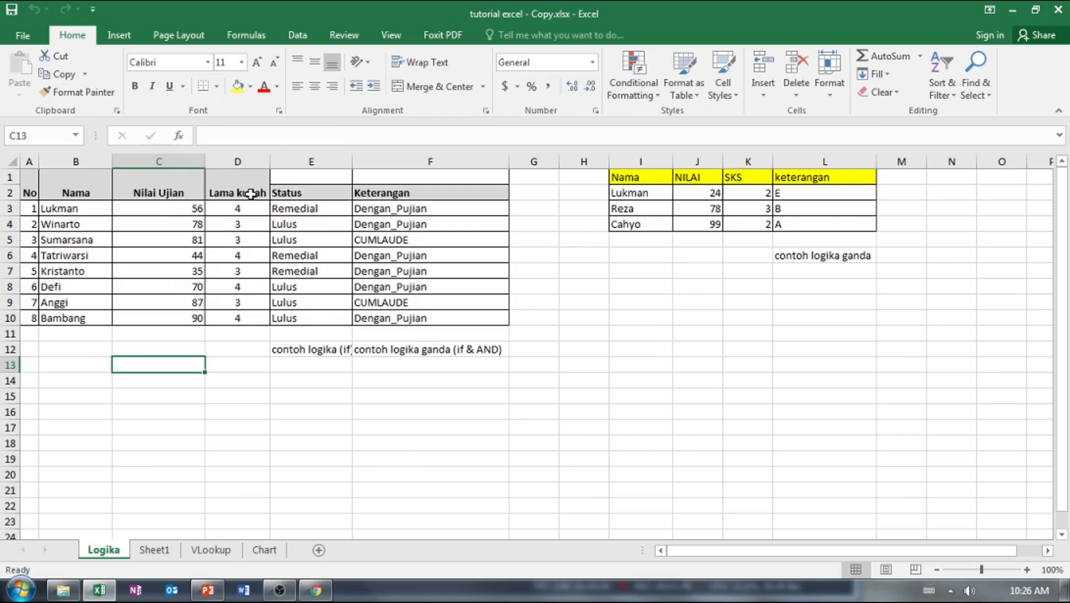
{"action": "left_click", "coordinate": [317, 211]}
{"action": "left_click", "coordinate": [382, 211]}
{"action": "left_click", "coordinate": [332, 222]}
{"action": "left_click_drag", "start_coordinate": [34, 192], "coordinate": [229, 317]}
{"action": "scroll", "coordinate": [60, 331], "scroll_direction": "up", "scroll_amount": 2}
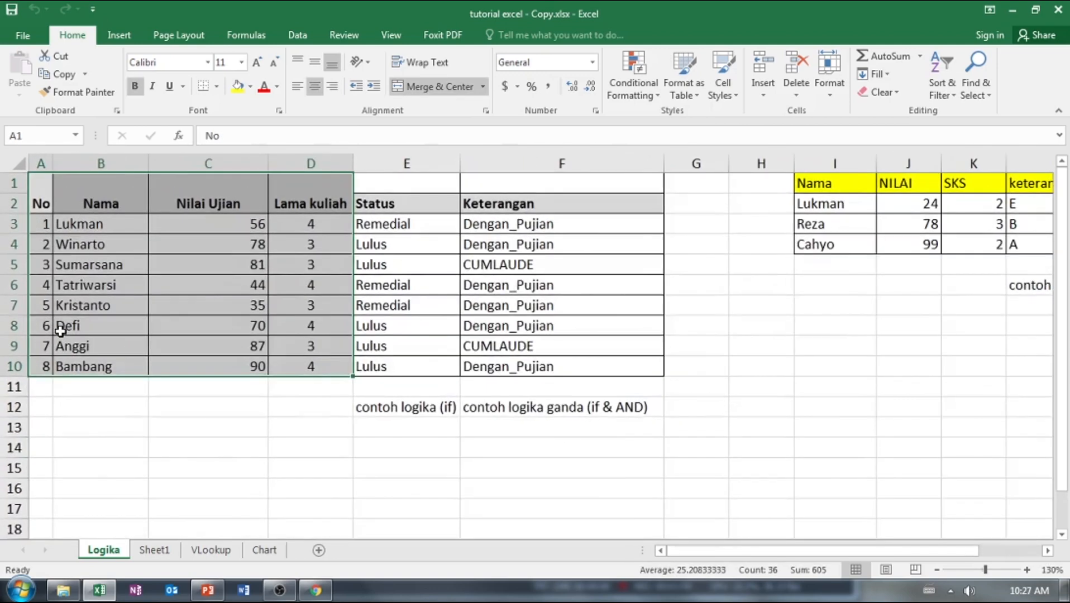
{"action": "scroll", "coordinate": [212, 364], "scroll_direction": "up", "scroll_amount": 2}
{"action": "scroll", "coordinate": [206, 371], "scroll_direction": "down", "scroll_amount": 1}
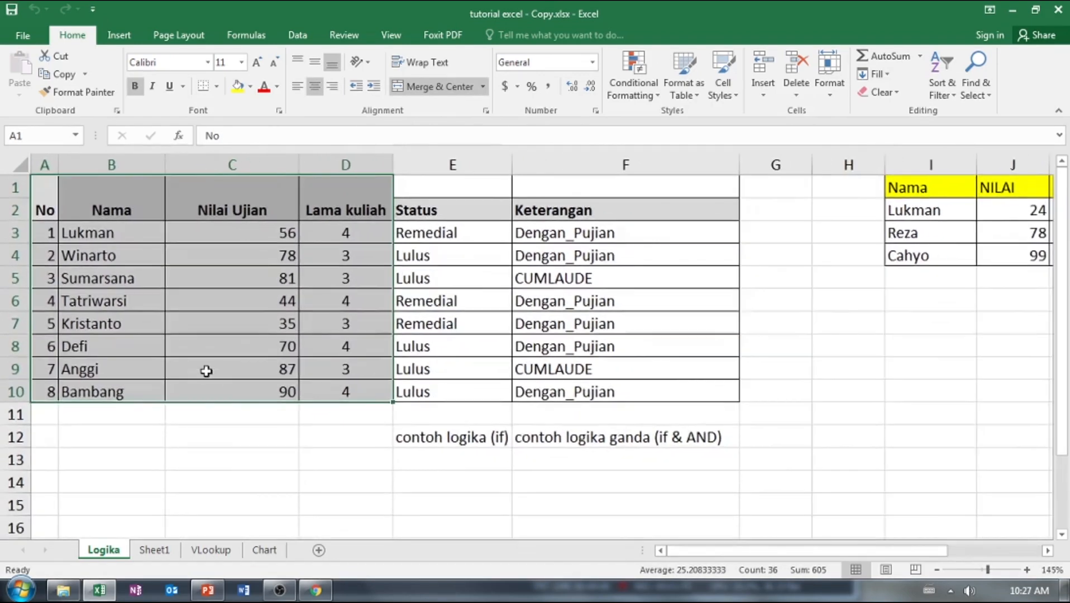
Delete the "contoh logika" notes in cells E12 and F12 below the student table.
{"action": "left_click", "coordinate": [418, 440]}
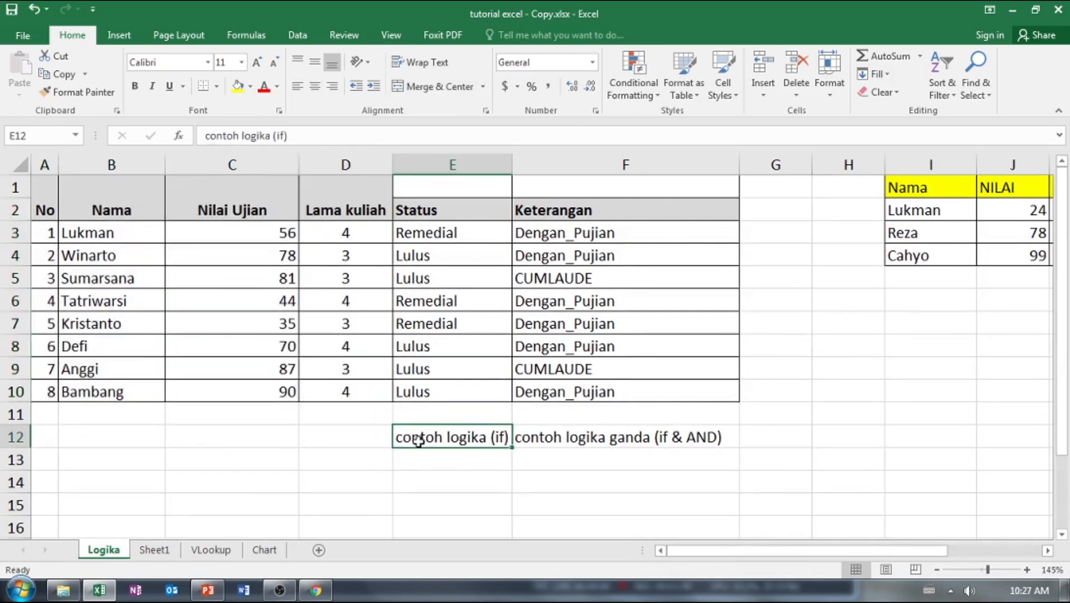
{"action": "key", "text": "Delete"}
{"action": "key", "text": "Right"}
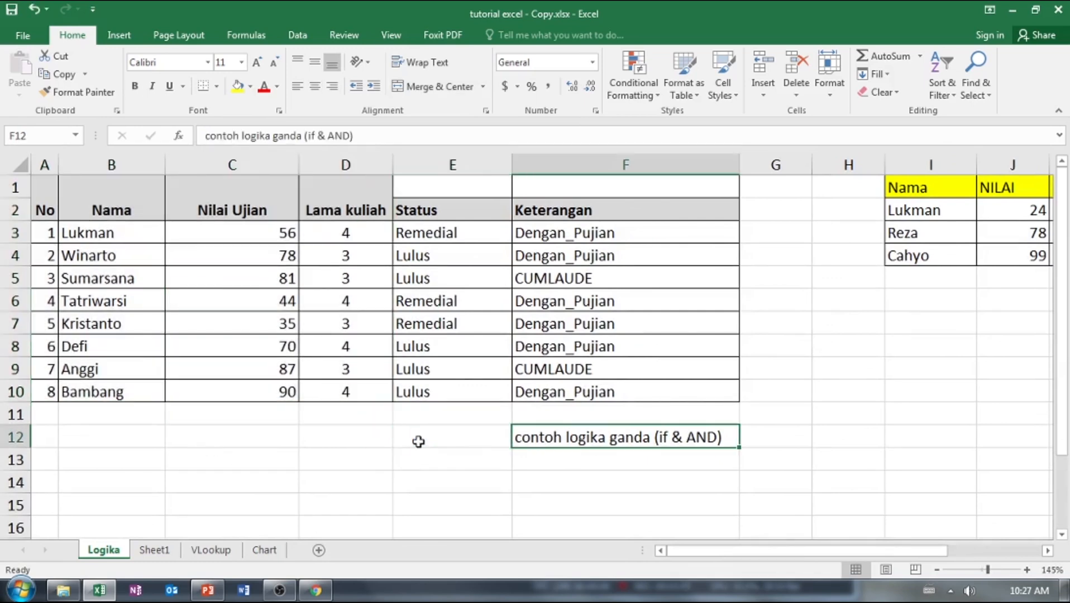
{"action": "type", "text": "\\"}
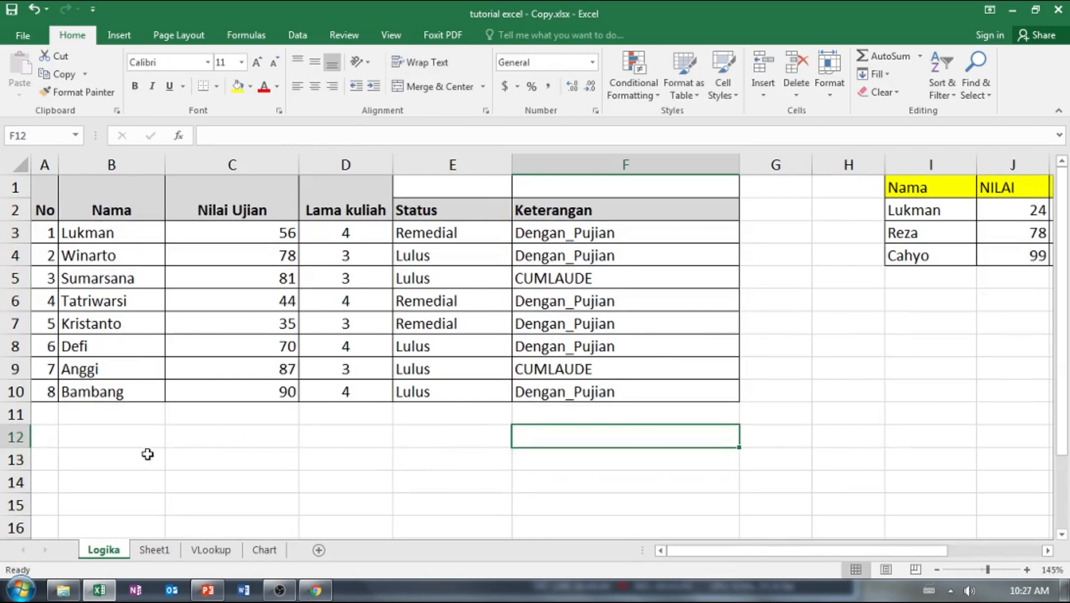
Enter a SUM formula in B12 that totals the Nilai Ujian scores in C3:C10.
{"action": "left_click", "coordinate": [205, 597]}
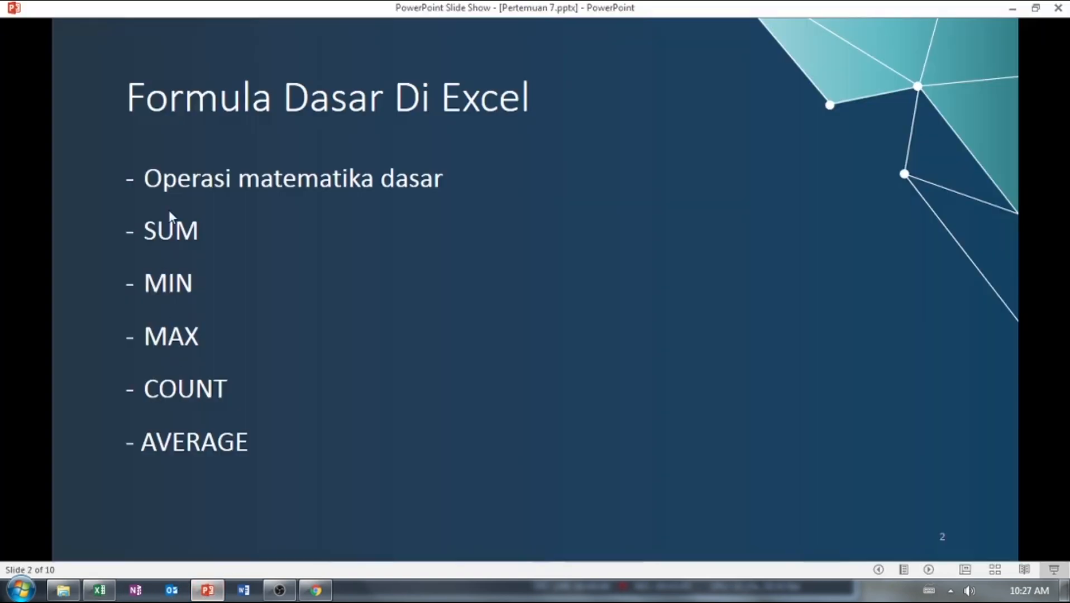
{"action": "left_click", "coordinate": [100, 590]}
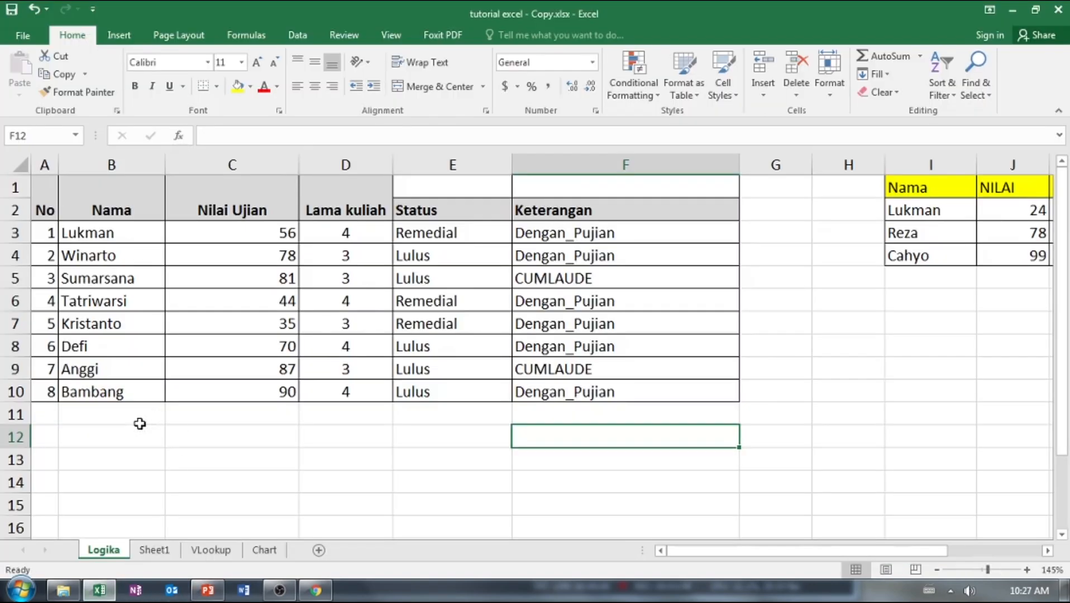
{"action": "left_click", "coordinate": [112, 435]}
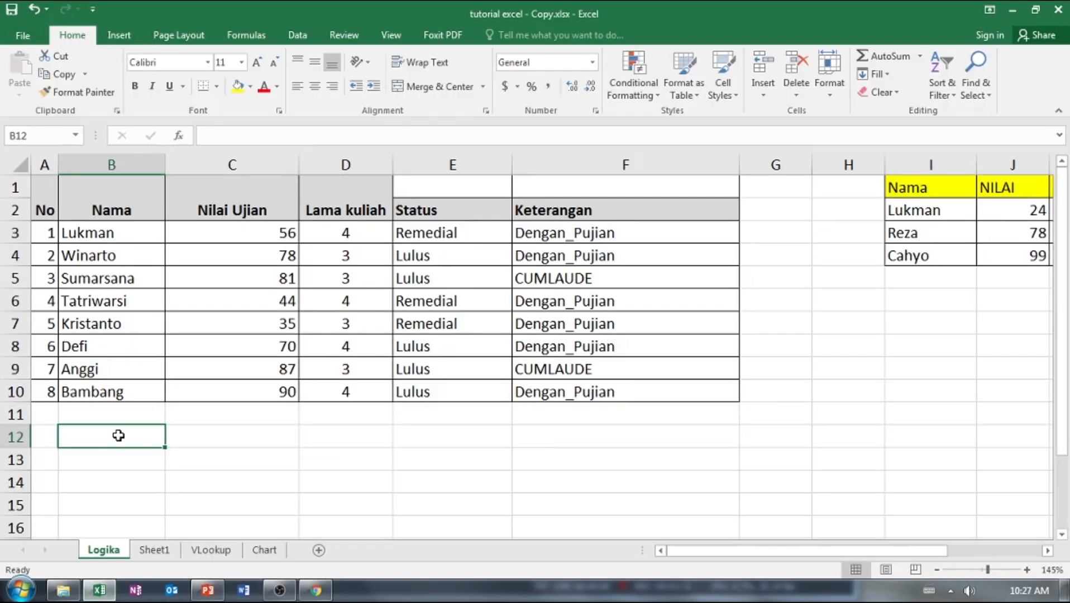
{"action": "type", "text": "-"}
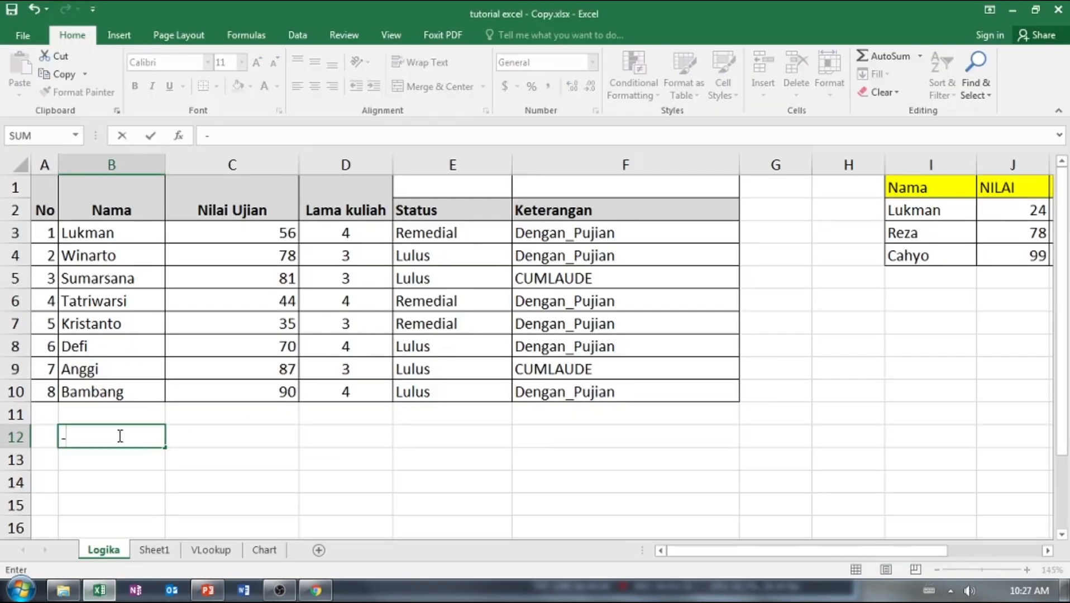
{"action": "key", "text": "BackSpace"}
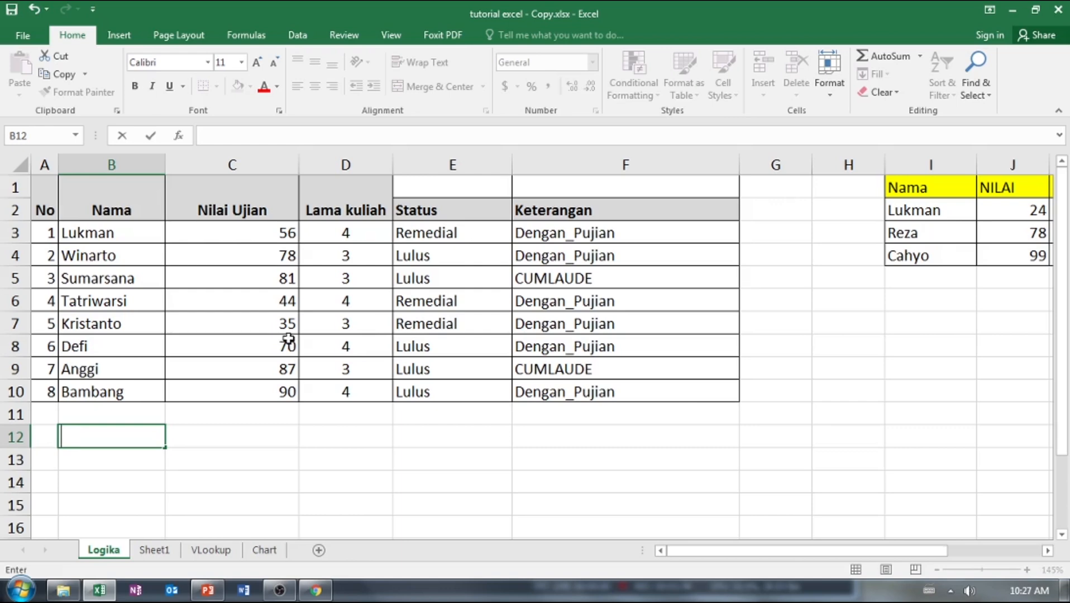
{"action": "type", "text": "=su"}
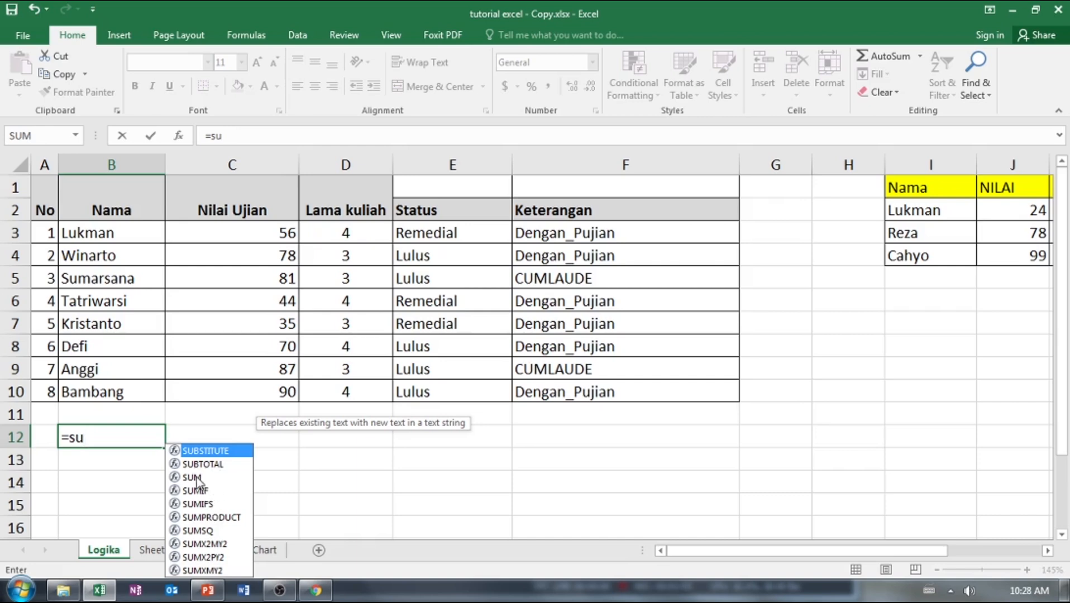
{"action": "key", "text": "Down"}
{"action": "key", "text": "Down"}
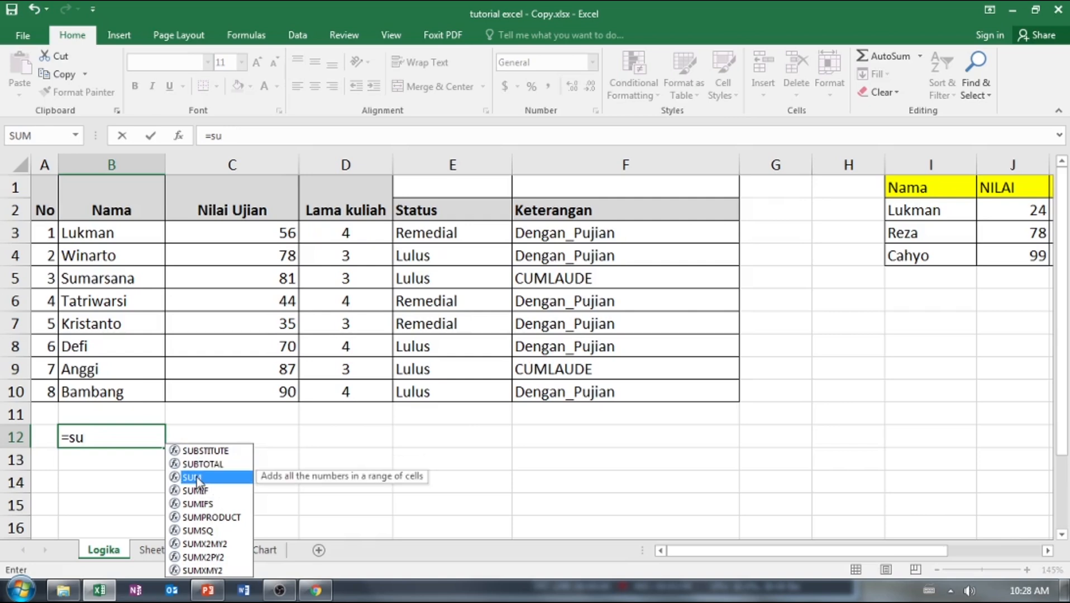
{"action": "key", "text": "Tab"}
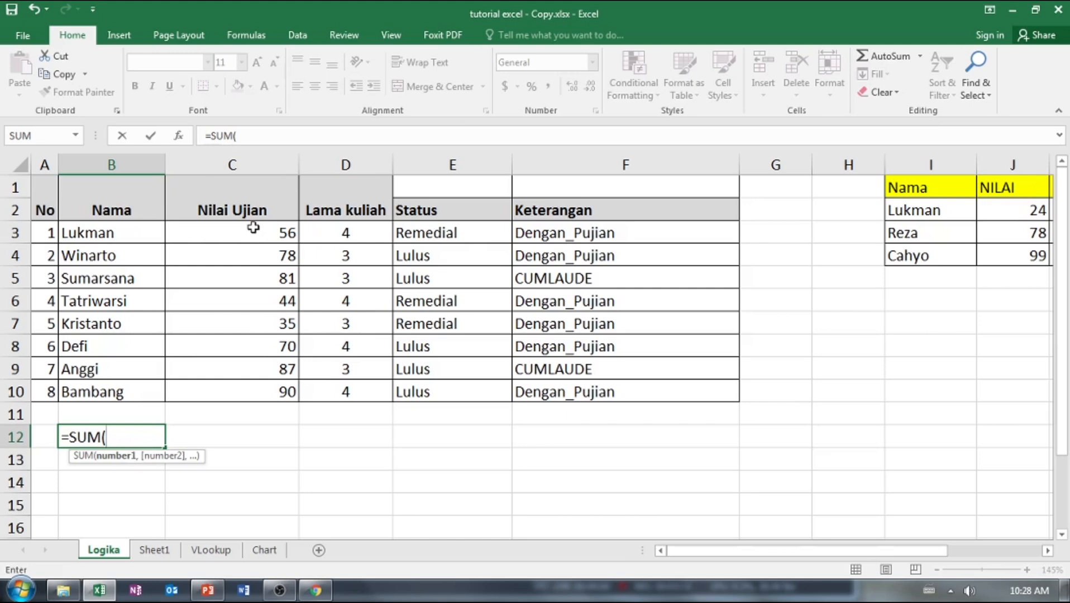
{"action": "left_click_drag", "start_coordinate": [254, 233], "coordinate": [254, 393]}
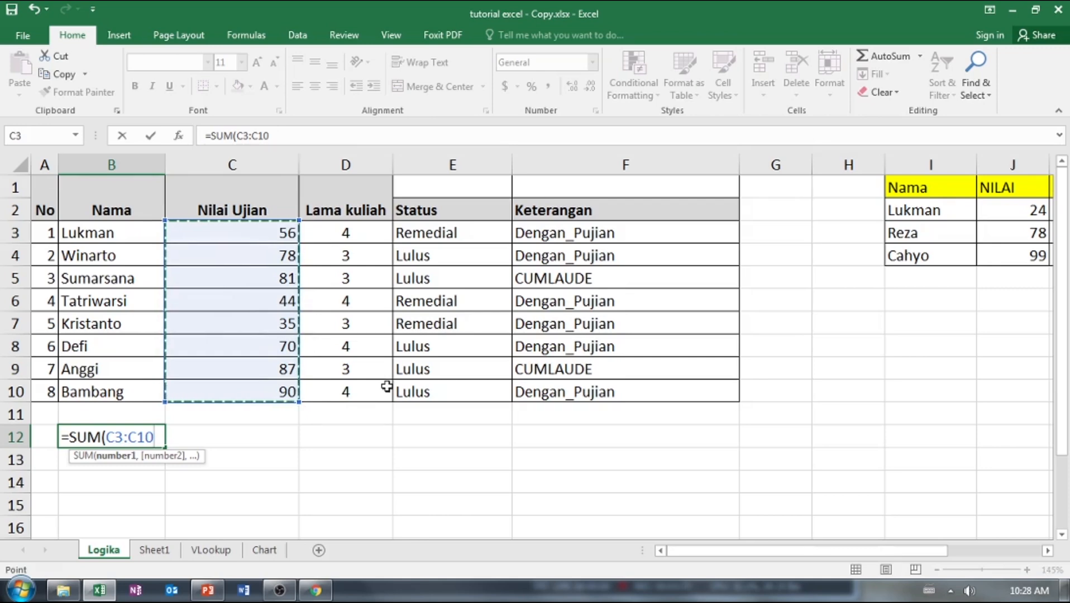
{"action": "key", "text": "Return"}
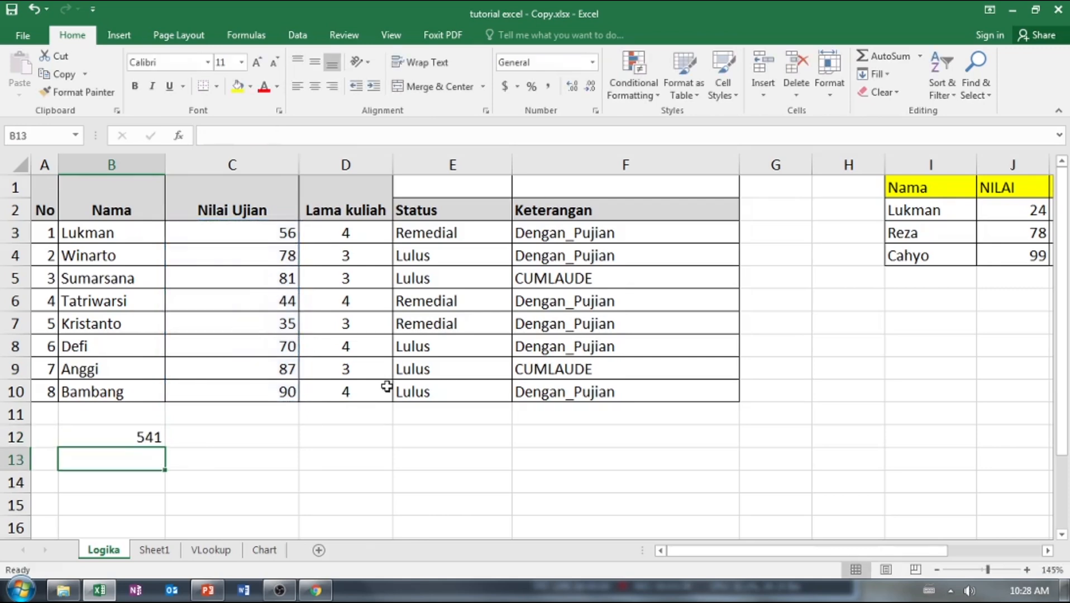
Label the total with "sum" in A12 and widen column A so the label fits.
{"action": "left_click", "coordinate": [149, 437]}
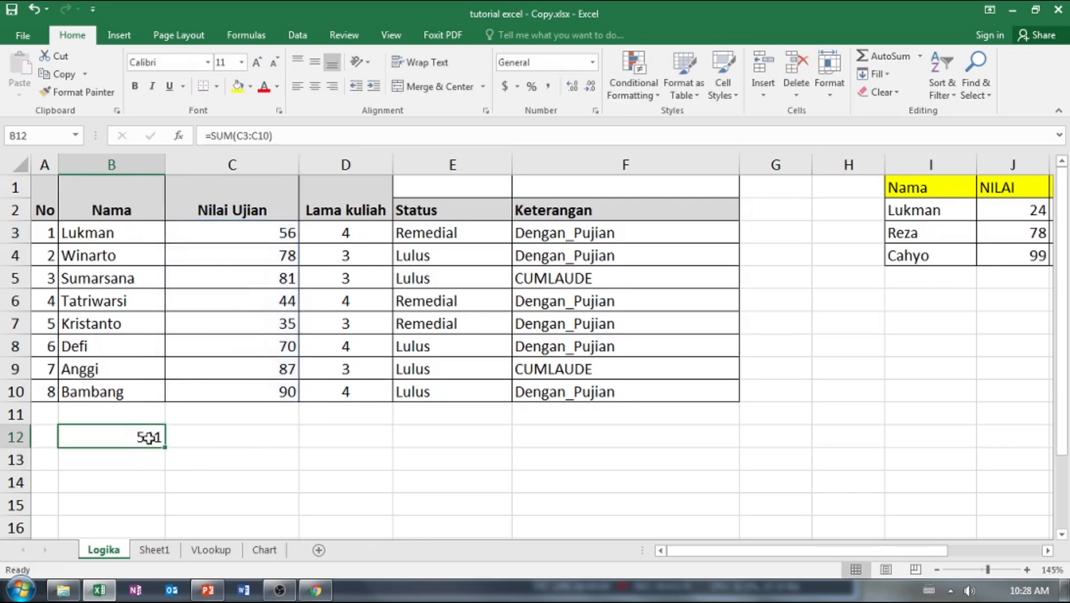
{"action": "left_click", "coordinate": [55, 438]}
{"action": "type", "text": "sum"}
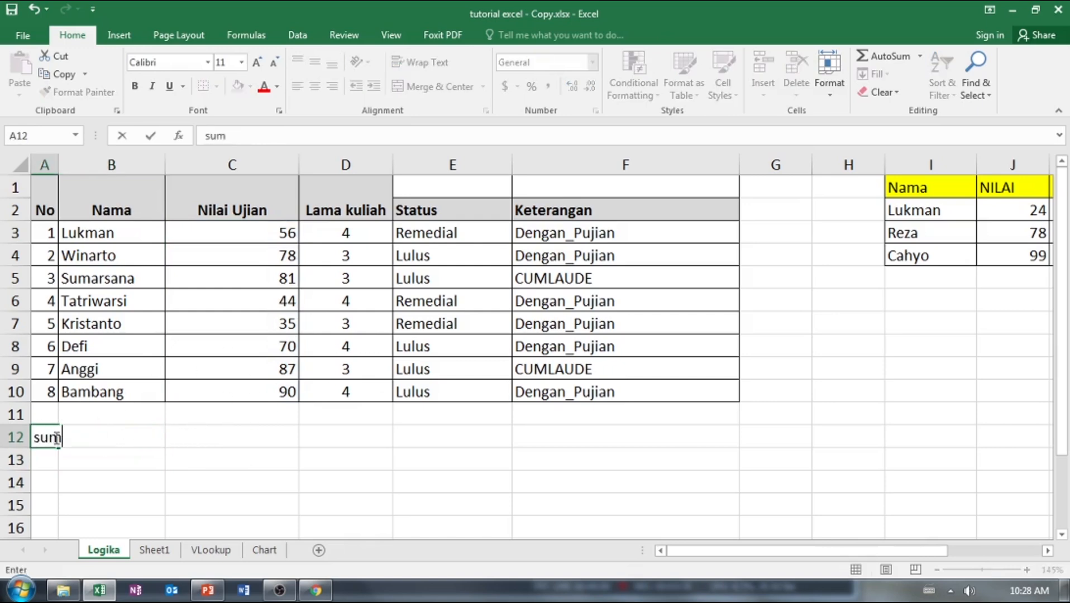
{"action": "key", "text": "Return"}
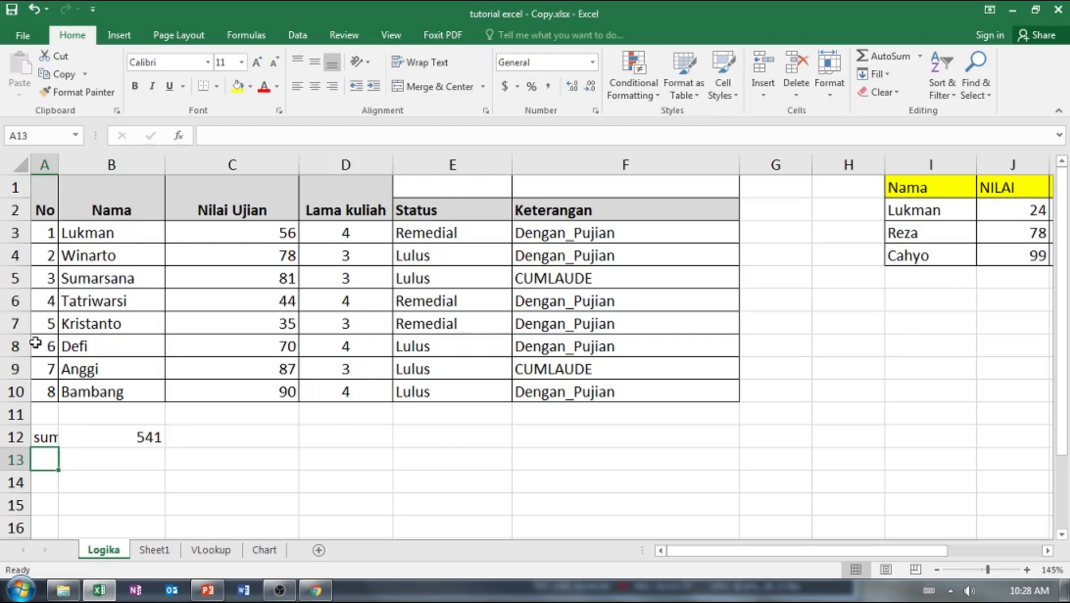
{"action": "left_click_drag", "start_coordinate": [58, 165], "coordinate": [86, 164]}
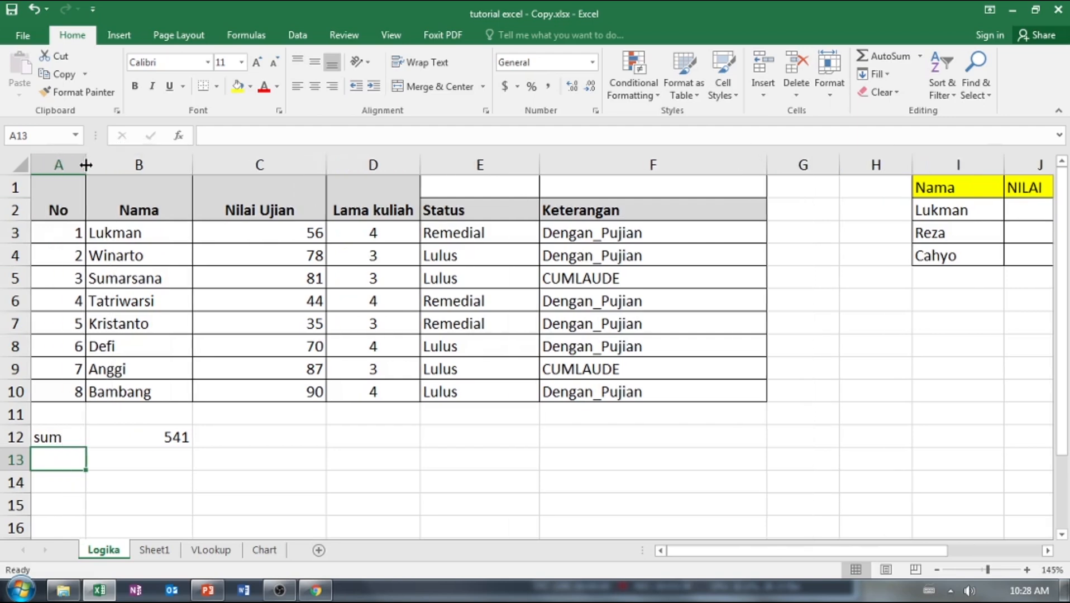
Clear the sequence numbers in A4:A10, keeping only the 1 in A3.
{"action": "left_click_drag", "start_coordinate": [79, 256], "coordinate": [71, 393]}
{"action": "key", "text": "Delete"}
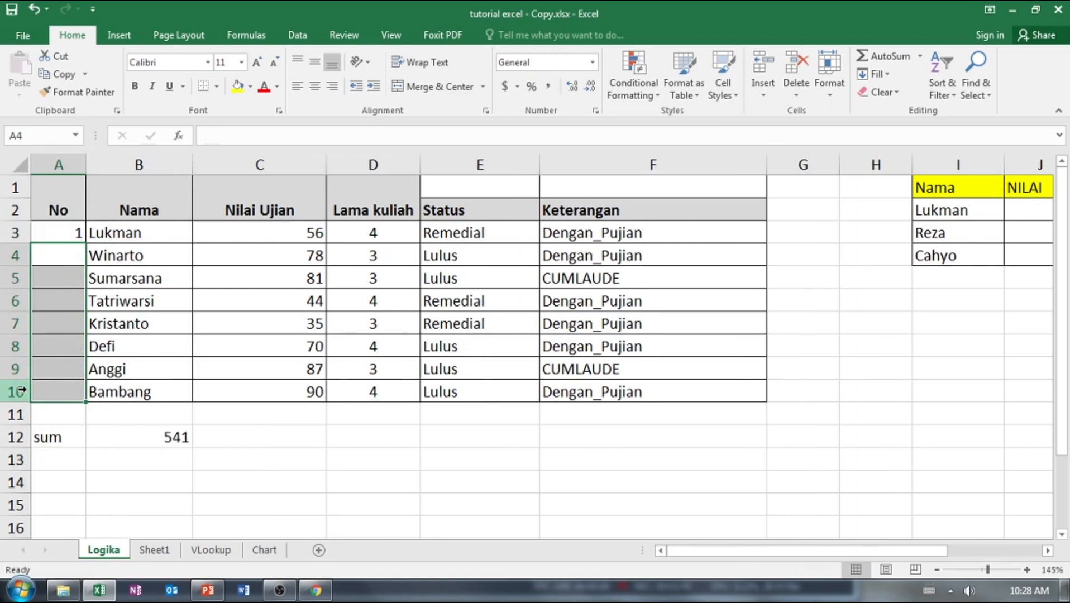
Enter 2 in A4 and fill the series from A3:A4 down to A10.
{"action": "left_click", "coordinate": [77, 236]}
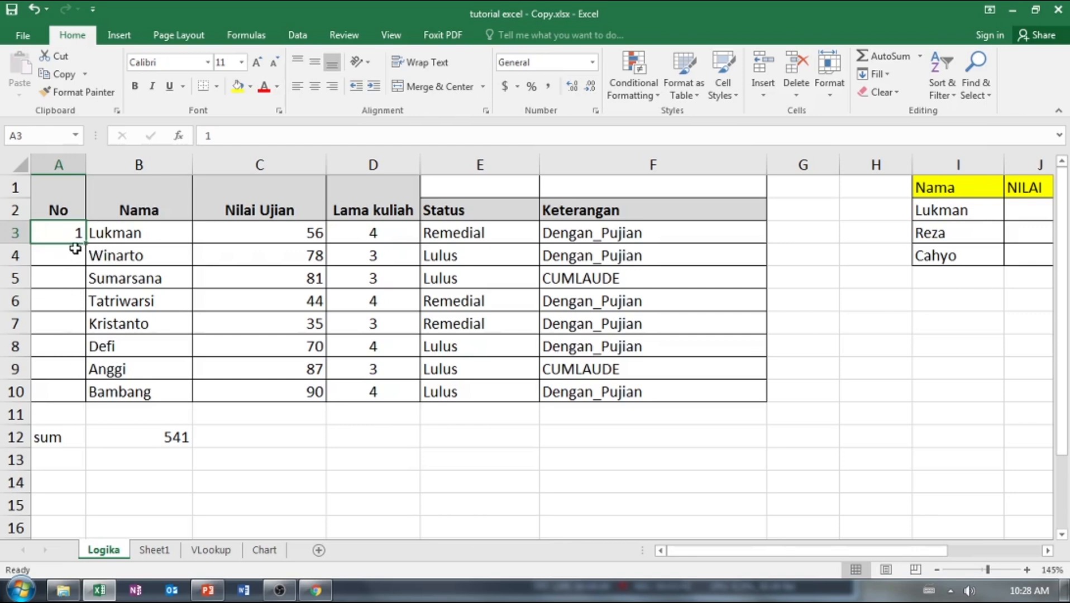
{"action": "left_click", "coordinate": [65, 257]}
{"action": "left_click", "coordinate": [64, 235]}
{"action": "scroll", "coordinate": [79, 258], "scroll_direction": "up", "scroll_amount": 3}
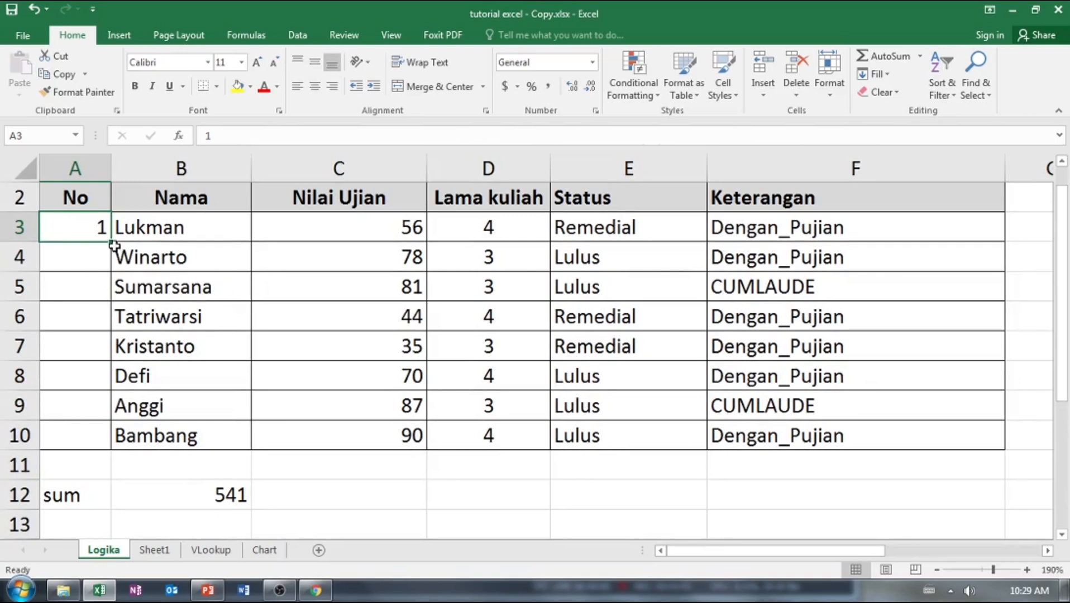
{"action": "left_click_drag", "start_coordinate": [111, 243], "coordinate": [106, 278]}
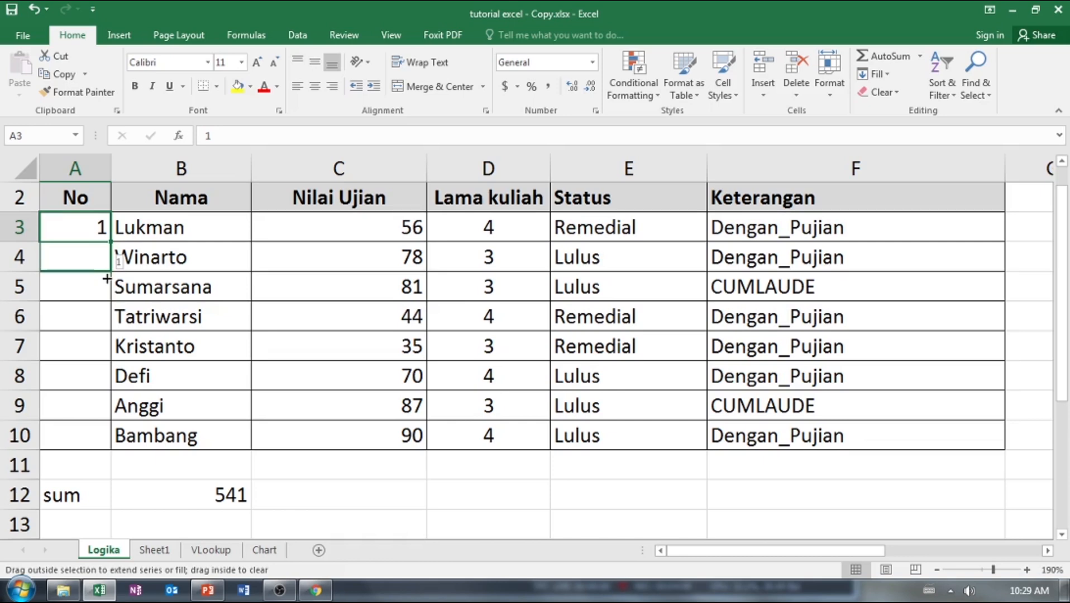
{"action": "left_click_drag", "start_coordinate": [106, 287], "coordinate": [95, 250]}
{"action": "left_click", "coordinate": [92, 260]}
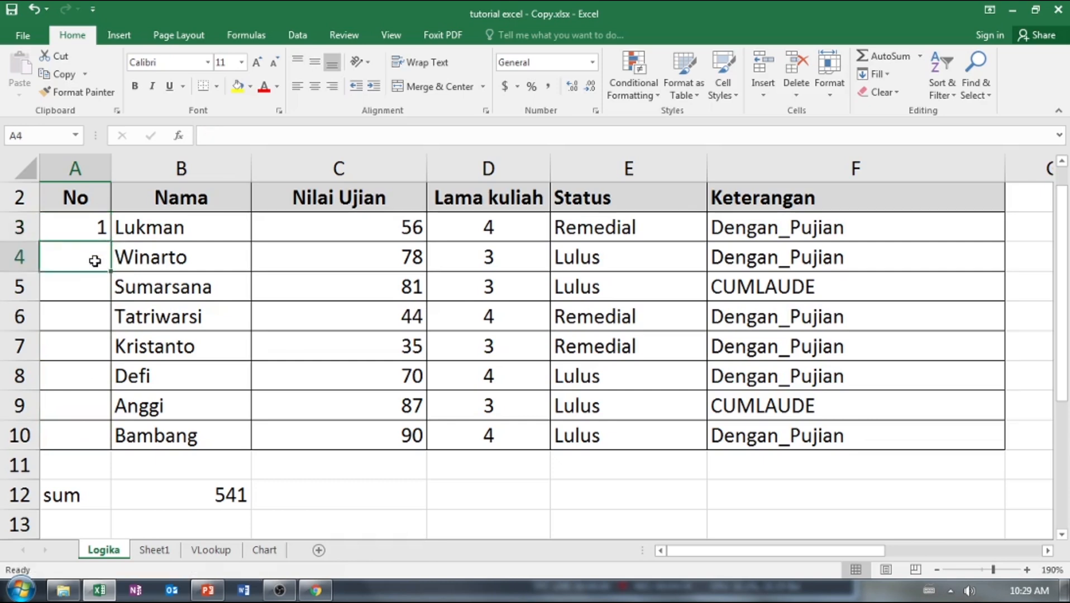
{"action": "type", "text": "2"}
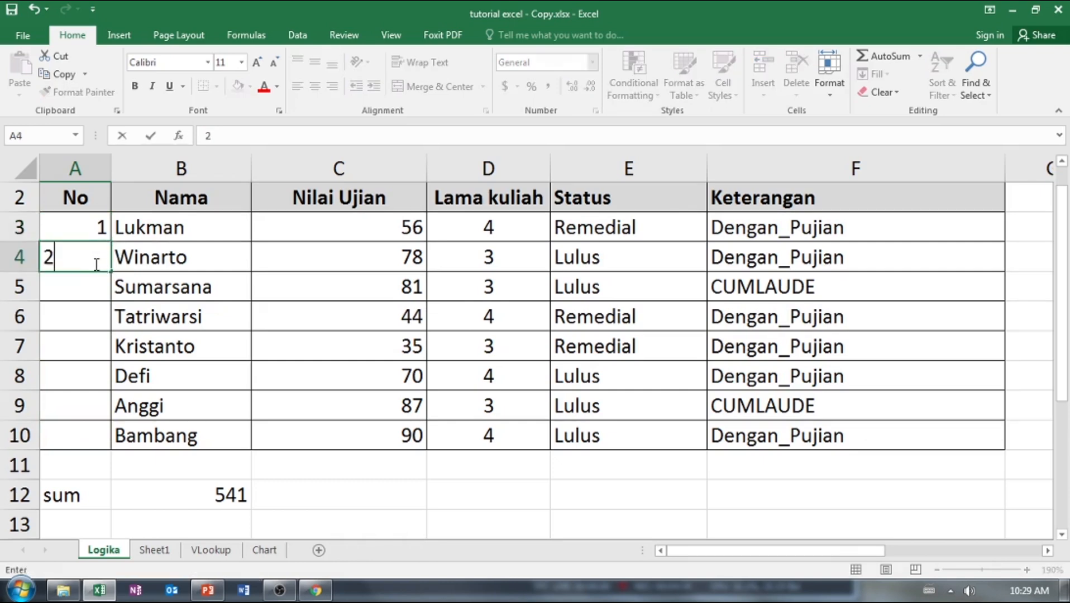
{"action": "left_click", "coordinate": [95, 227]}
{"action": "left_click_drag", "start_coordinate": [97, 228], "coordinate": [110, 291]}
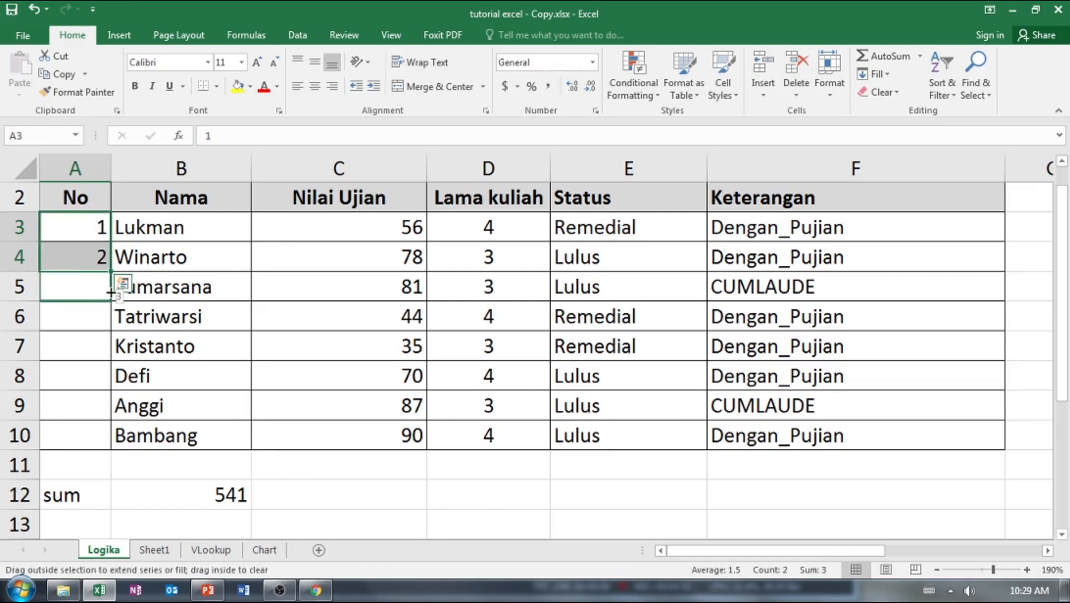
{"action": "left_click_drag", "start_coordinate": [110, 305], "coordinate": [102, 444]}
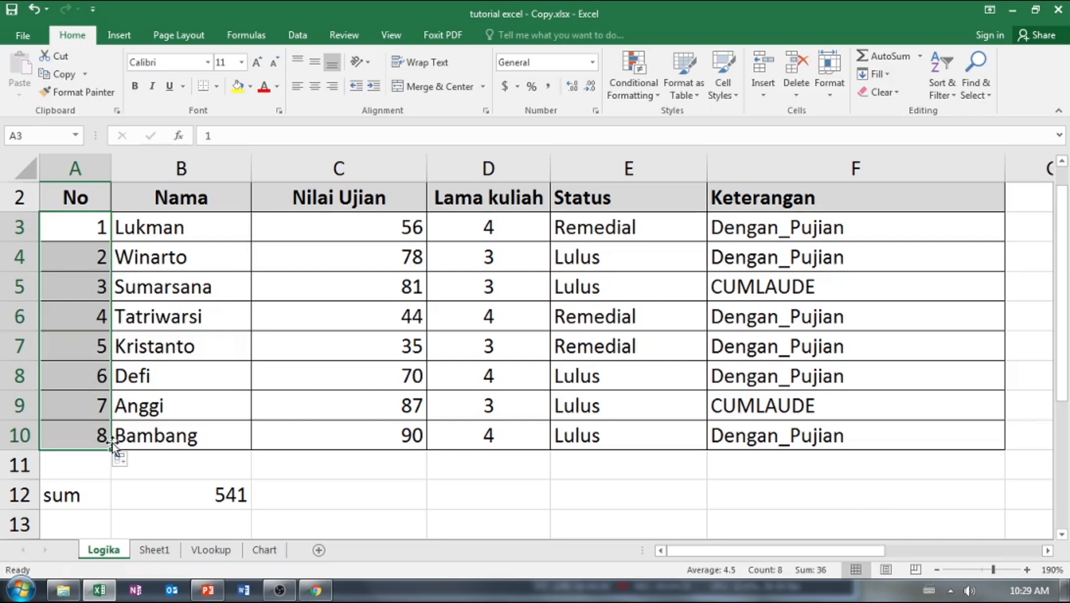
Add the label "minimal" in A13 under the sum label and widen column A to fit it.
{"action": "left_click", "coordinate": [310, 475]}
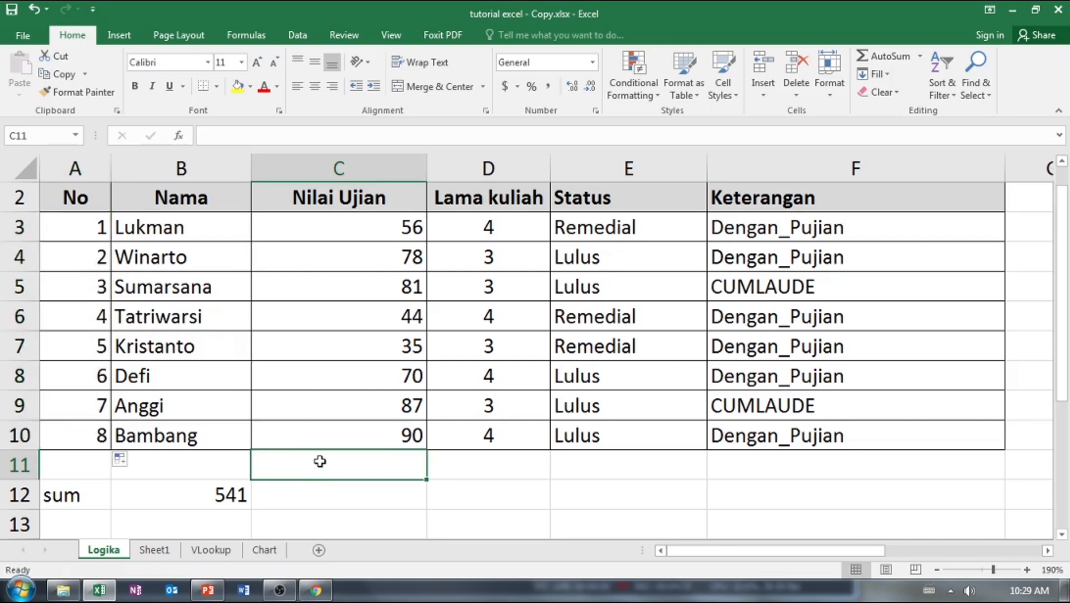
{"action": "scroll", "coordinate": [318, 461], "scroll_direction": "down", "scroll_amount": 2}
{"action": "scroll", "coordinate": [260, 396], "scroll_direction": "up", "scroll_amount": 2}
{"action": "scroll", "coordinate": [290, 453], "scroll_direction": "down", "scroll_amount": 1}
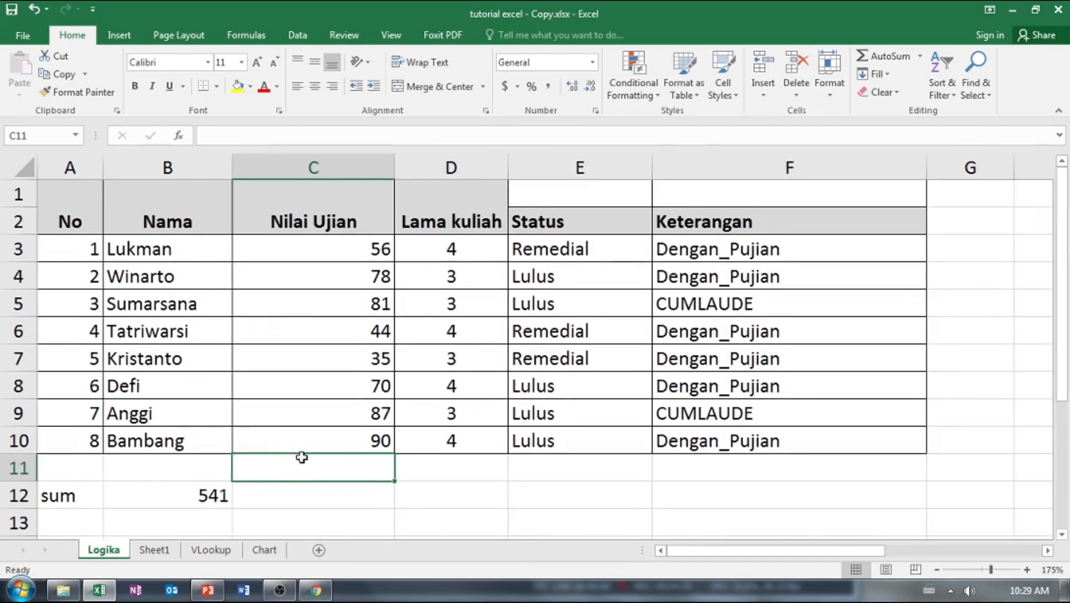
{"action": "scroll", "coordinate": [296, 455], "scroll_direction": "down", "scroll_amount": 2}
{"action": "left_click", "coordinate": [63, 360]}
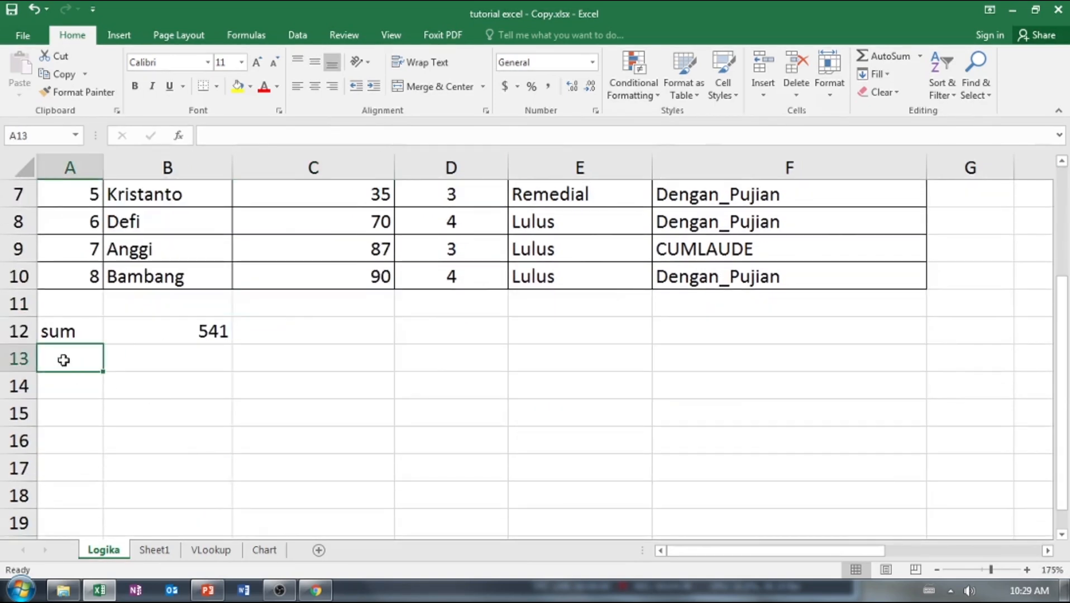
{"action": "type", "text": "minimal"}
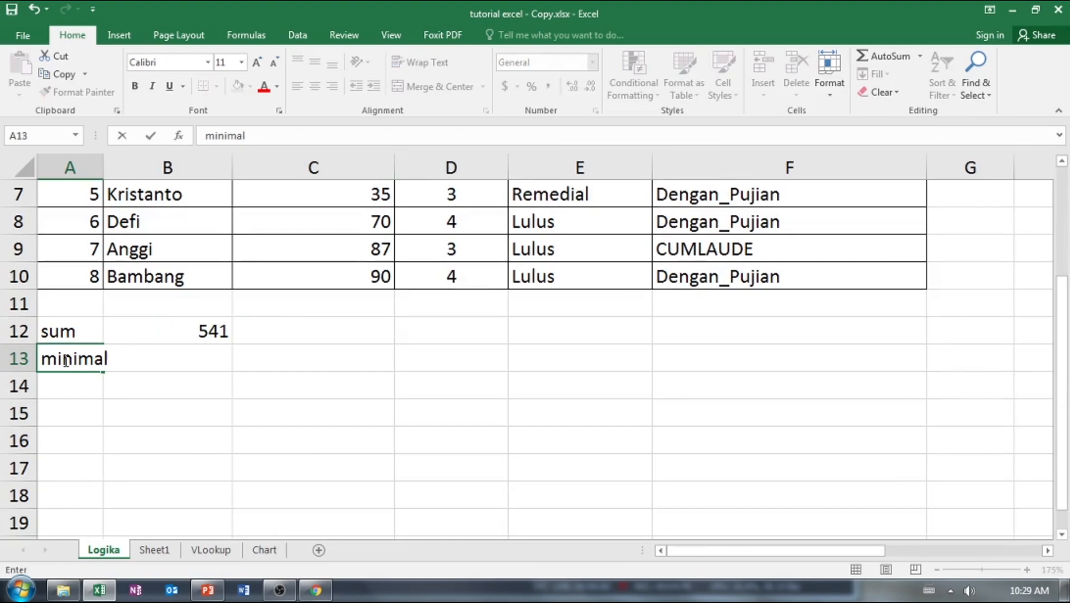
{"action": "left_click", "coordinate": [402, 382]}
{"action": "scroll", "coordinate": [285, 381], "scroll_direction": "up", "scroll_amount": 2}
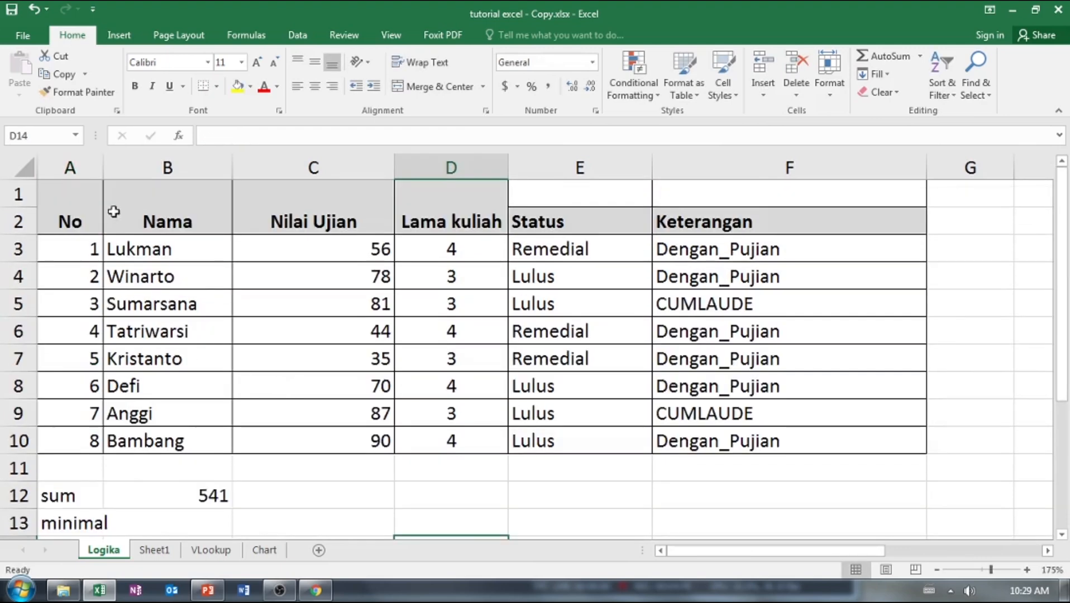
{"action": "left_click_drag", "start_coordinate": [104, 167], "coordinate": [119, 168]}
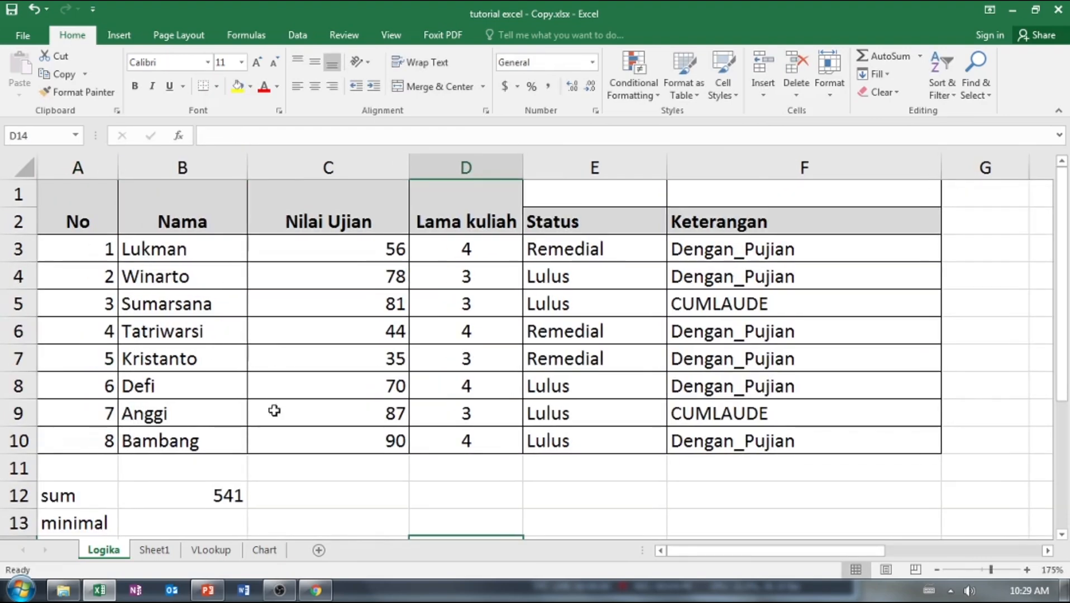
Calculate the lowest exam score in B13 with a MIN formula over C3:C10.
{"action": "scroll", "coordinate": [226, 485], "scroll_direction": "down", "scroll_amount": 1}
{"action": "left_click", "coordinate": [200, 447]}
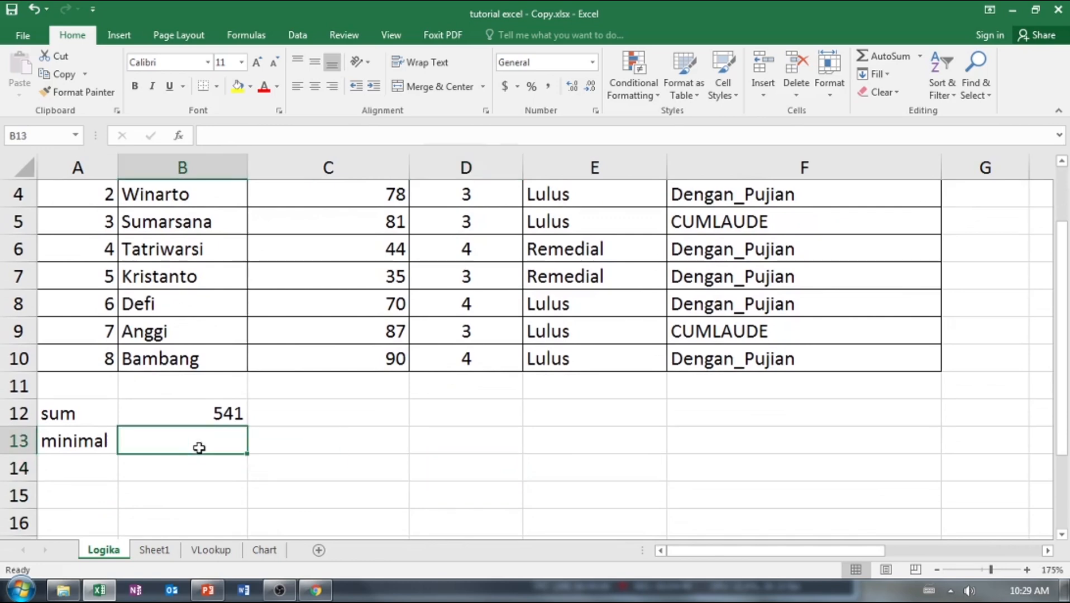
{"action": "type", "text": "="}
{"action": "type", "text": "in"}
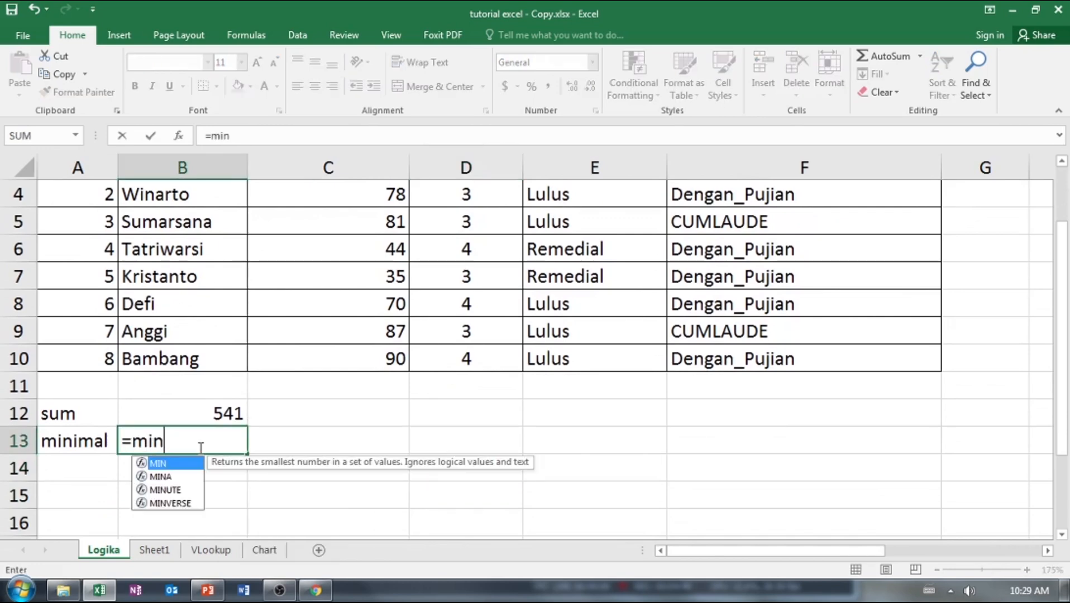
{"action": "double_click", "coordinate": [158, 464]}
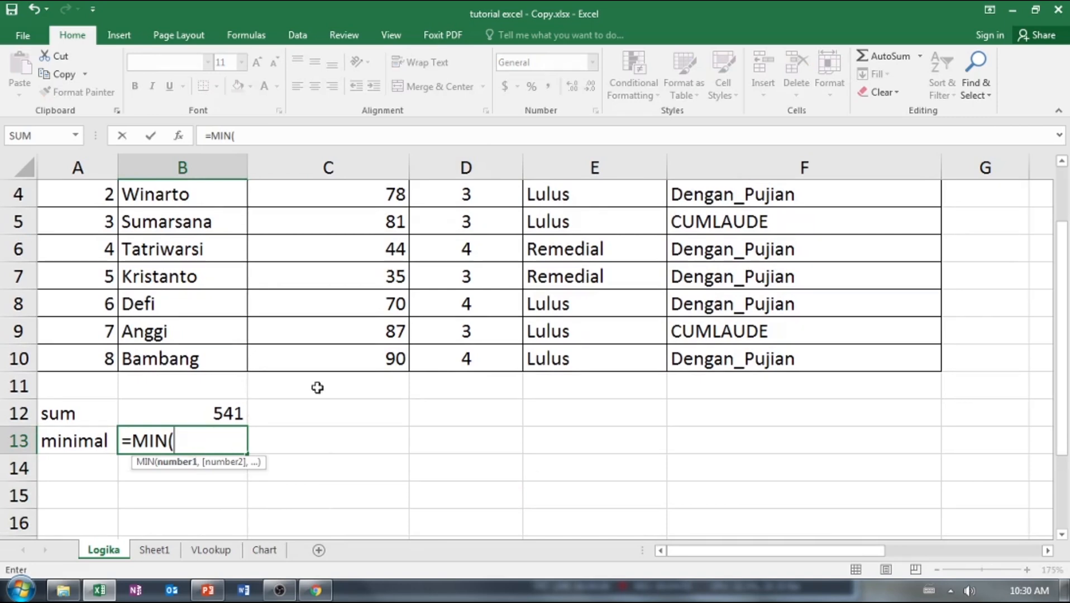
{"action": "scroll", "coordinate": [358, 358], "scroll_direction": "up", "scroll_amount": 1}
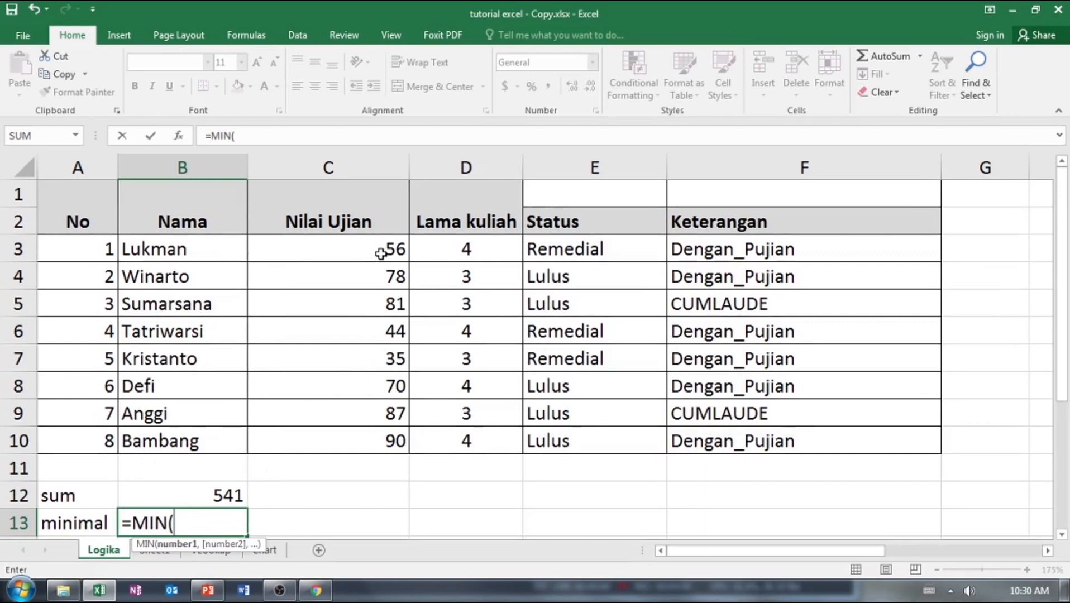
{"action": "left_click_drag", "start_coordinate": [380, 253], "coordinate": [398, 436]}
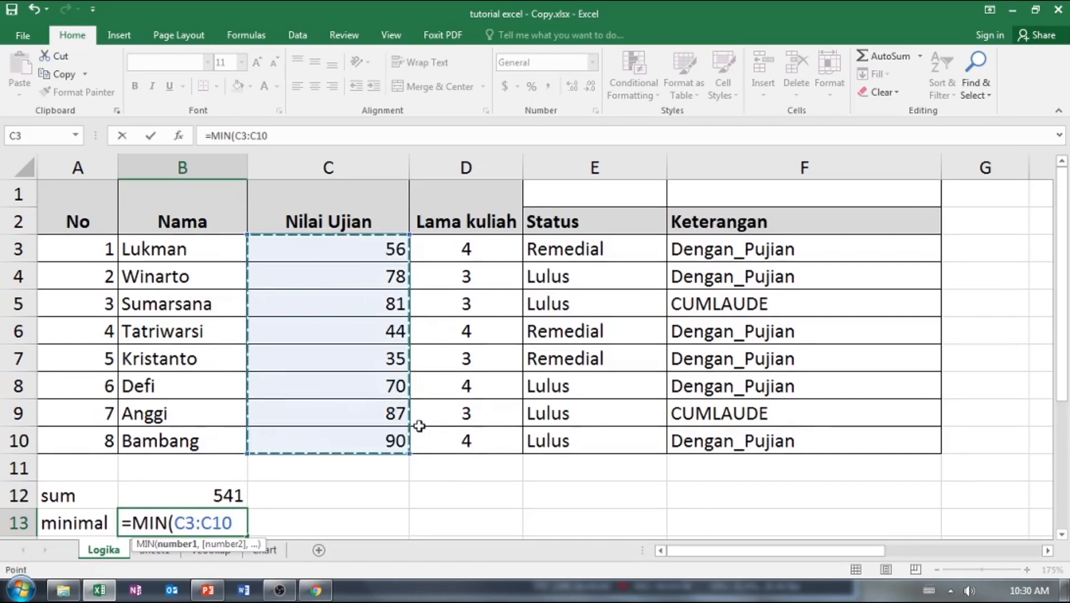
{"action": "key", "text": "Return"}
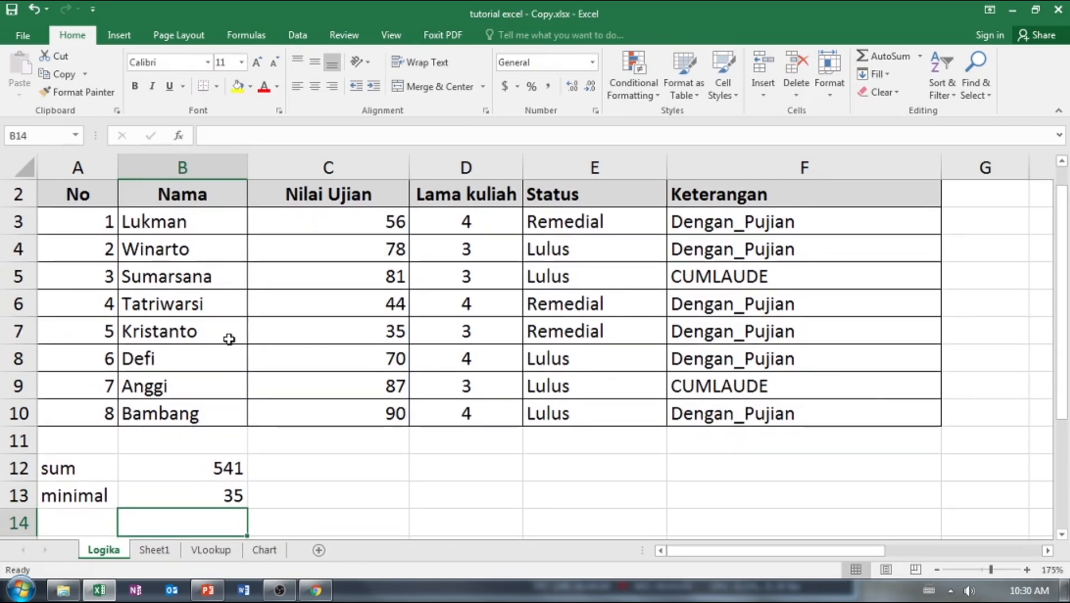
Add the label "maximal" in A14 and calculate the highest exam score in B14 with MAX over C3:C10.
{"action": "left_click", "coordinate": [95, 522]}
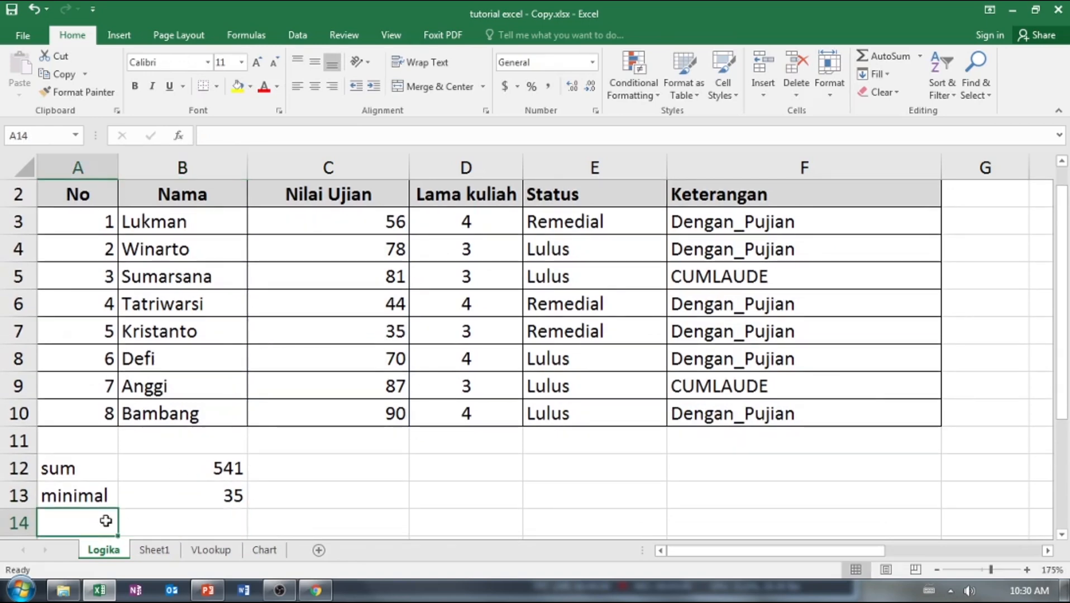
{"action": "type", "text": "maximal"}
{"action": "left_click", "coordinate": [169, 528]}
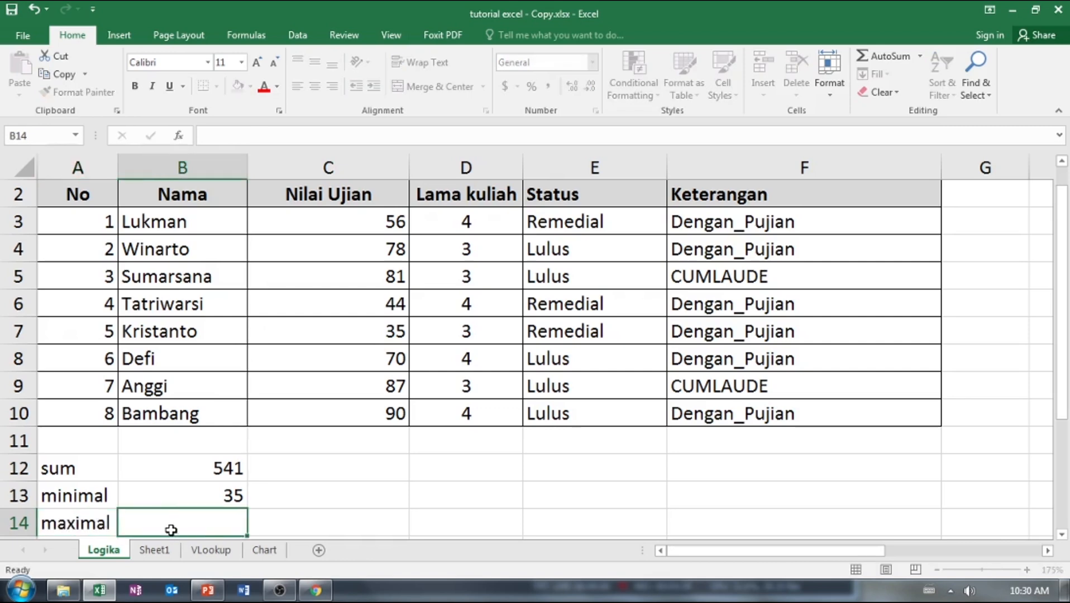
{"action": "type", "text": "=ma"}
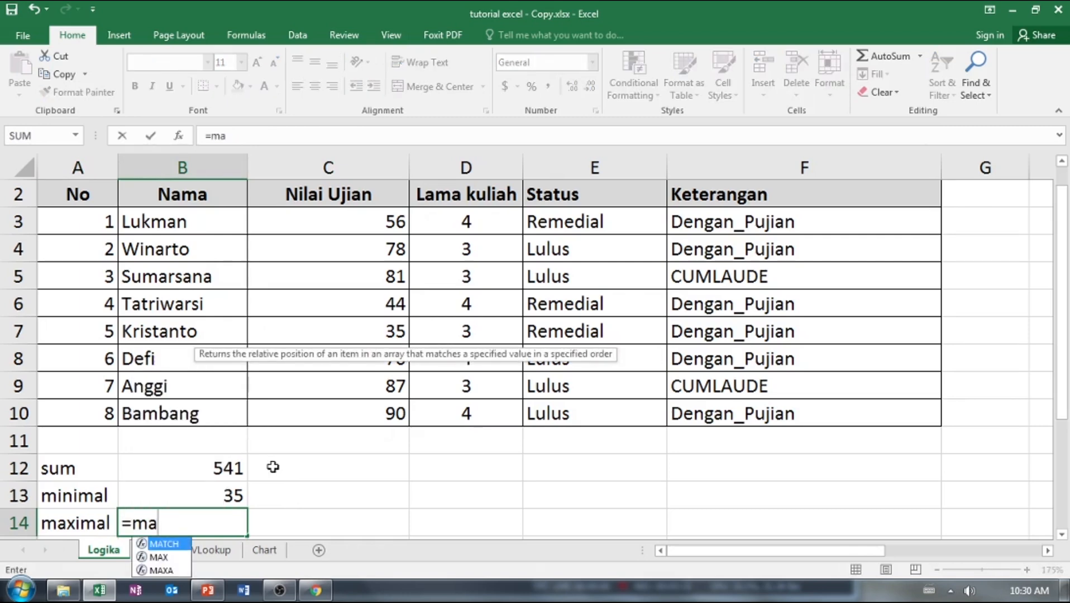
{"action": "left_click", "coordinate": [170, 557]}
{"action": "double_click", "coordinate": [184, 558]}
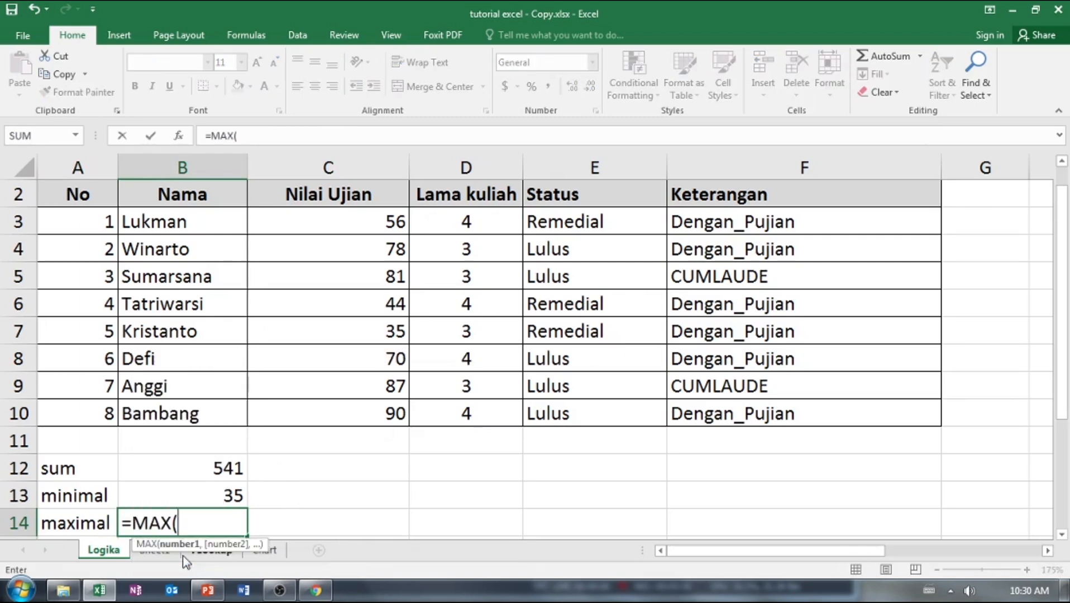
{"action": "left_click_drag", "start_coordinate": [382, 224], "coordinate": [387, 410]}
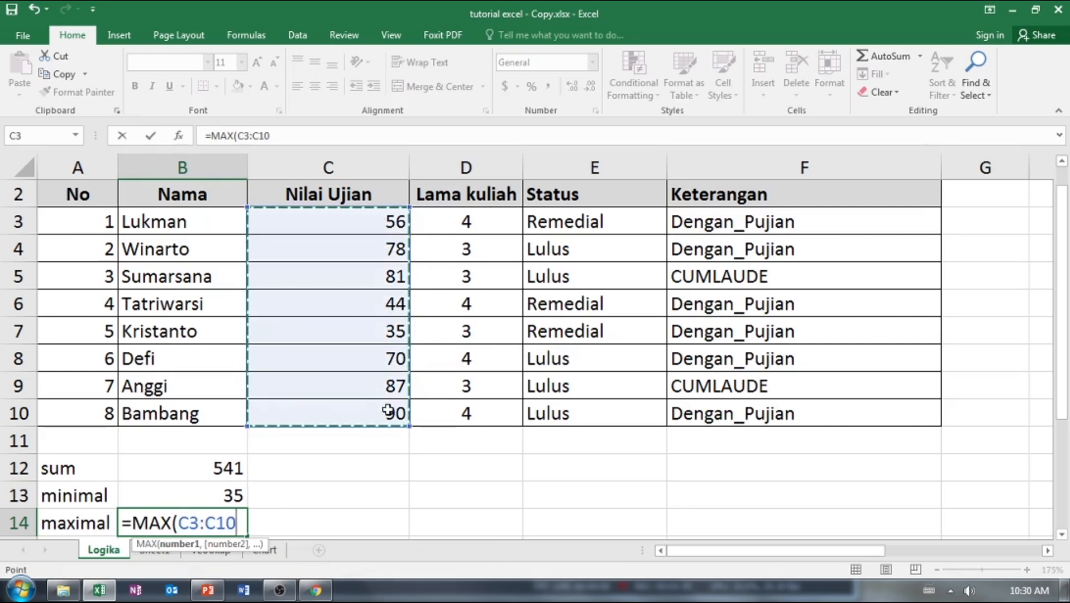
{"action": "key", "text": "Return"}
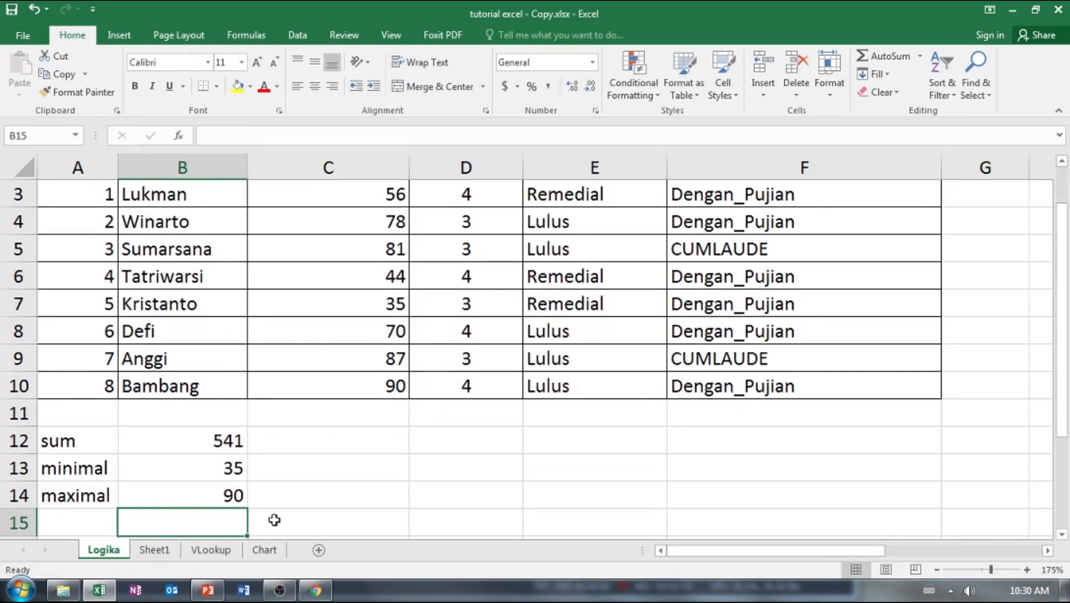
Add the label "count" in A15 and count the exam scores in B15 with COUNT over C3:C10.
{"action": "left_click", "coordinate": [82, 523]}
{"action": "type", "text": "count"}
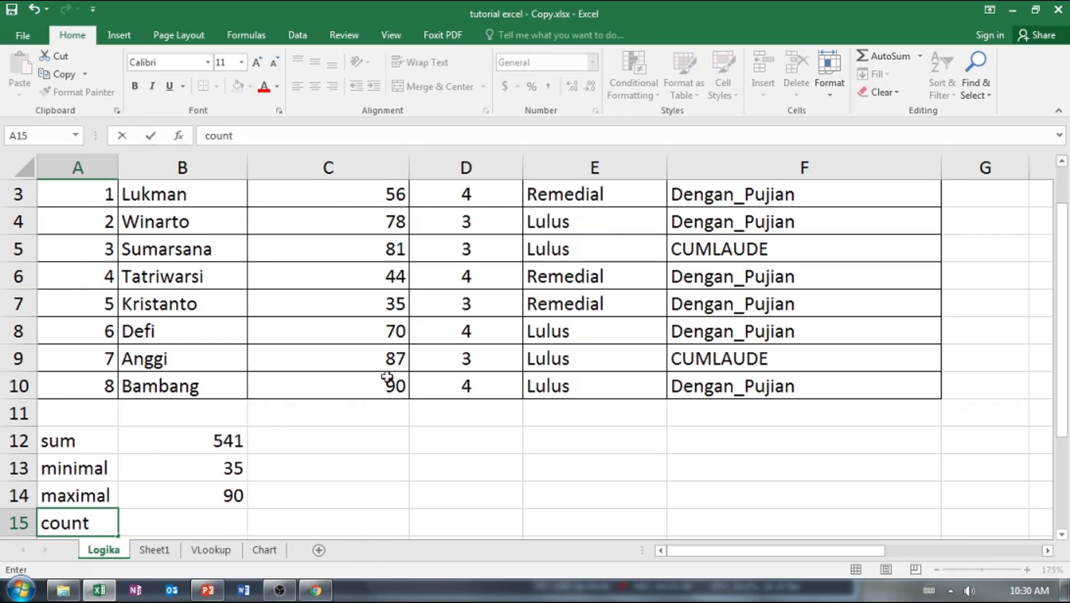
{"action": "left_click", "coordinate": [192, 523]}
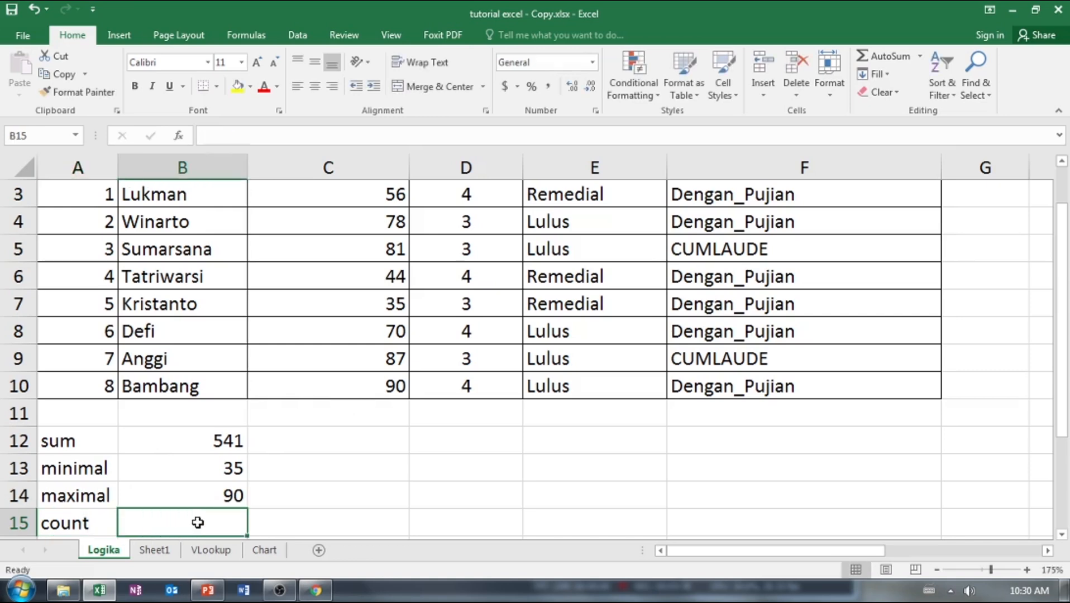
{"action": "type", "text": "=coun"}
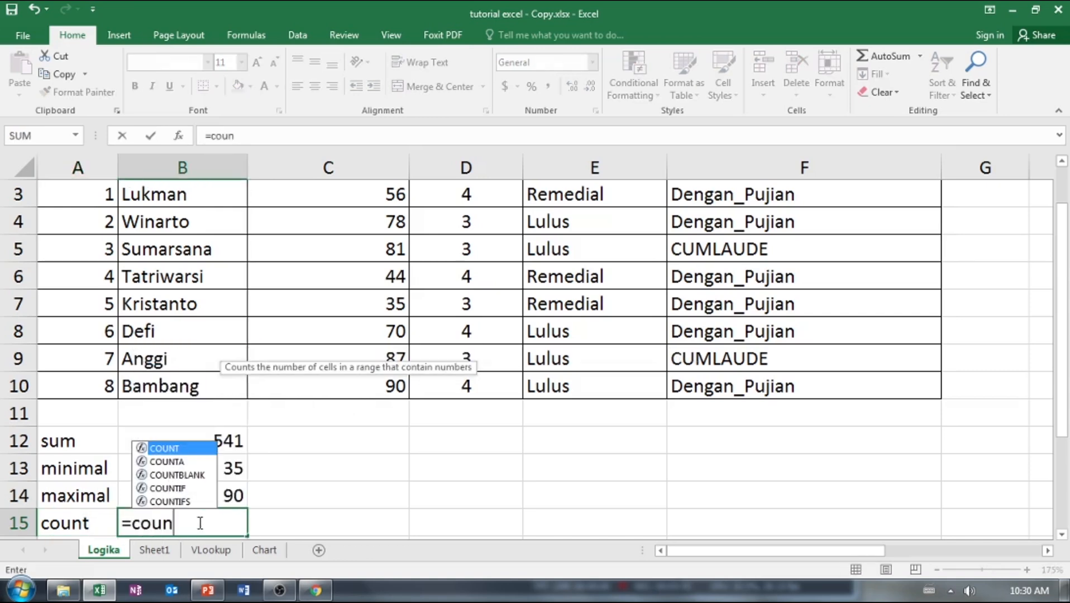
{"action": "key", "text": "Tab"}
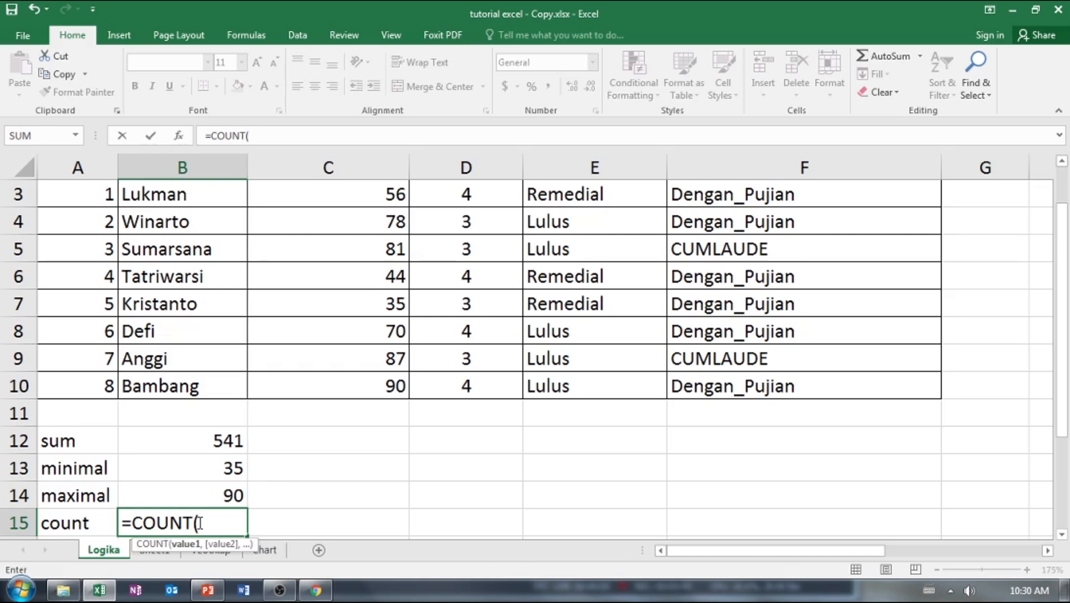
{"action": "left_click_drag", "start_coordinate": [388, 197], "coordinate": [391, 387]}
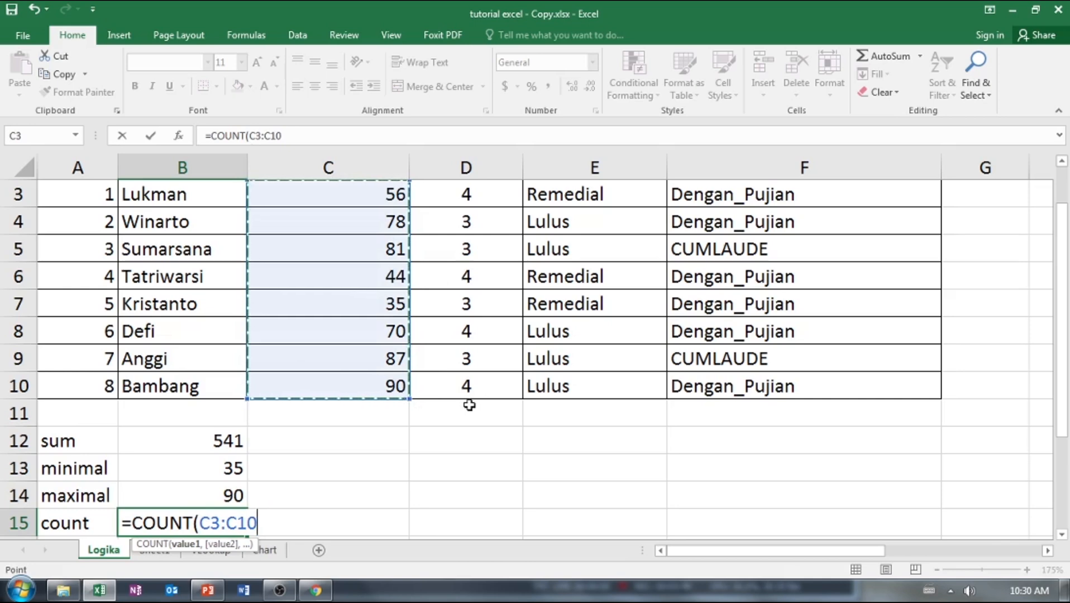
{"action": "key", "text": "Return"}
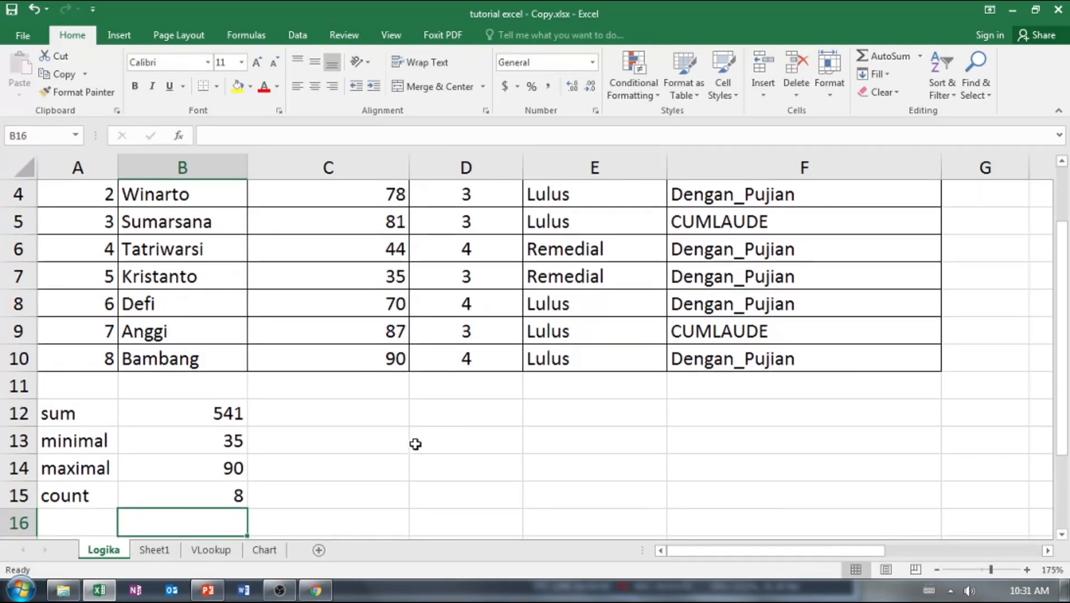
Clear the exam score in C7 and check how the summary formulas in B12:B15 respond.
{"action": "scroll", "coordinate": [369, 449], "scroll_direction": "up", "scroll_amount": 1}
{"action": "scroll", "coordinate": [370, 451], "scroll_direction": "down", "scroll_amount": 1}
{"action": "left_click", "coordinate": [374, 279]}
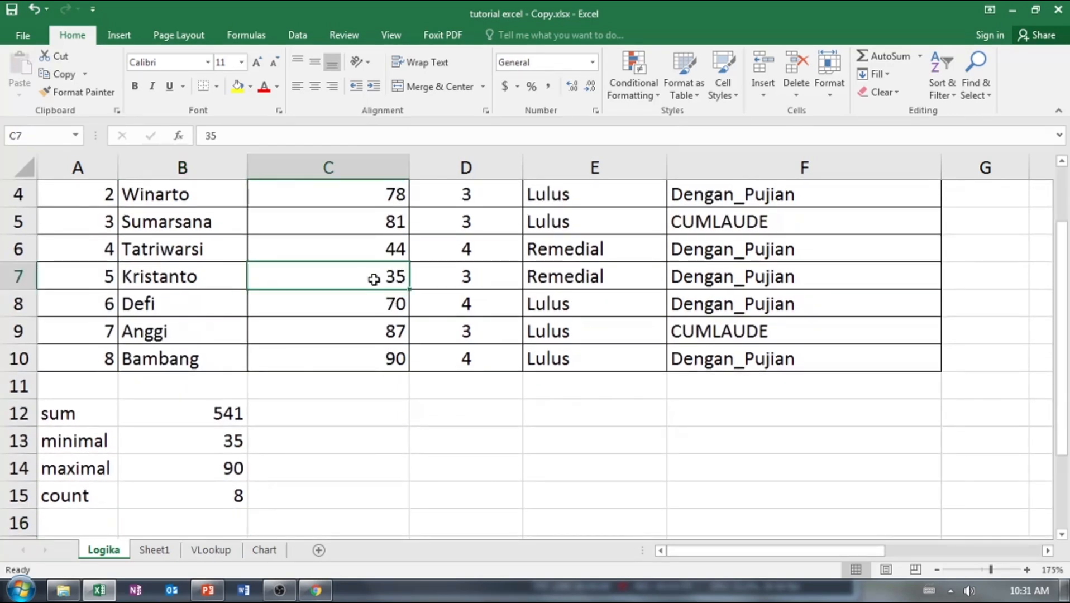
{"action": "key", "text": "Delete"}
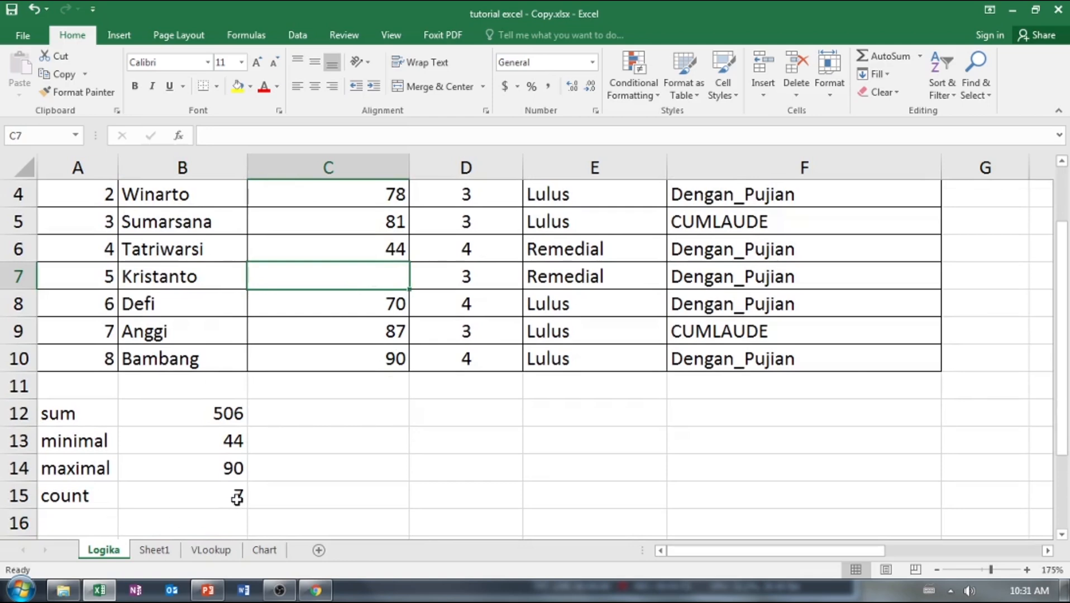
{"action": "left_click", "coordinate": [335, 460]}
{"action": "left_click", "coordinate": [276, 499]}
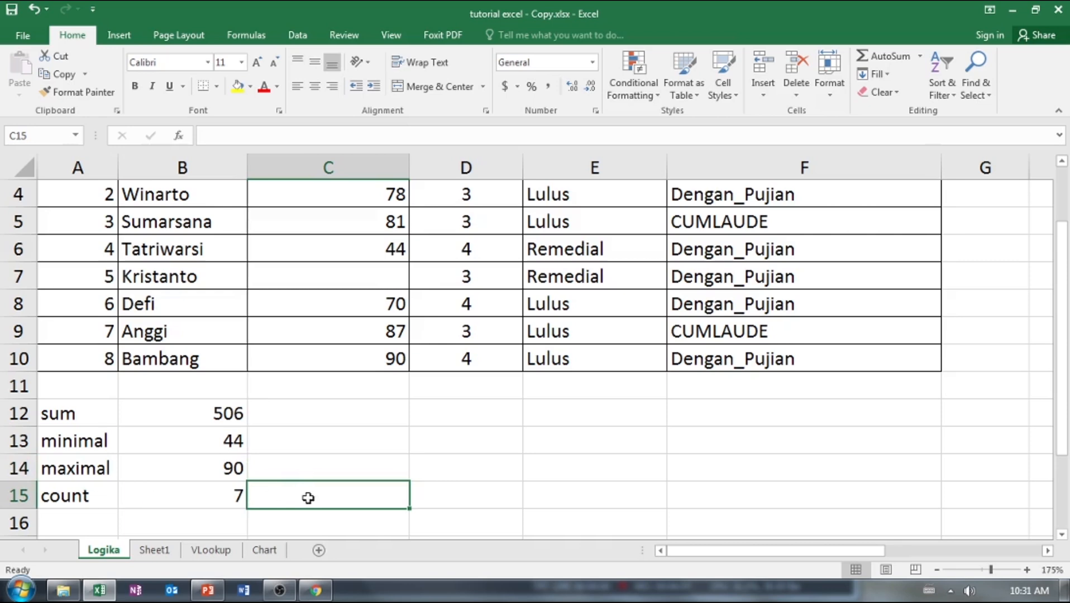
{"action": "scroll", "coordinate": [395, 385], "scroll_direction": "up", "scroll_amount": 1}
{"action": "scroll", "coordinate": [395, 385], "scroll_direction": "up", "scroll_amount": 1}
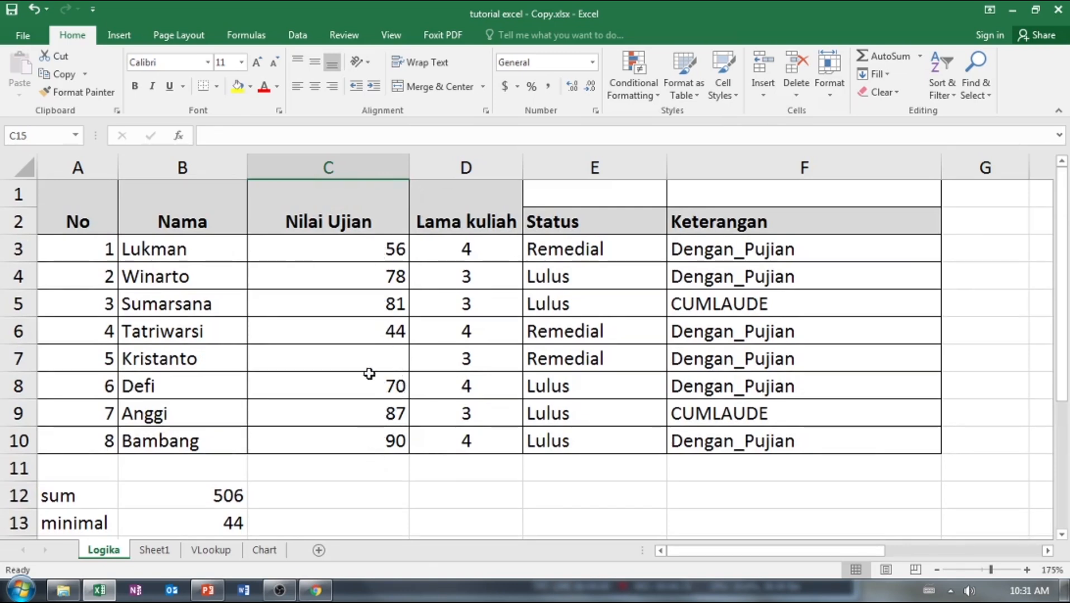
{"action": "scroll", "coordinate": [368, 419], "scroll_direction": "down", "scroll_amount": 1}
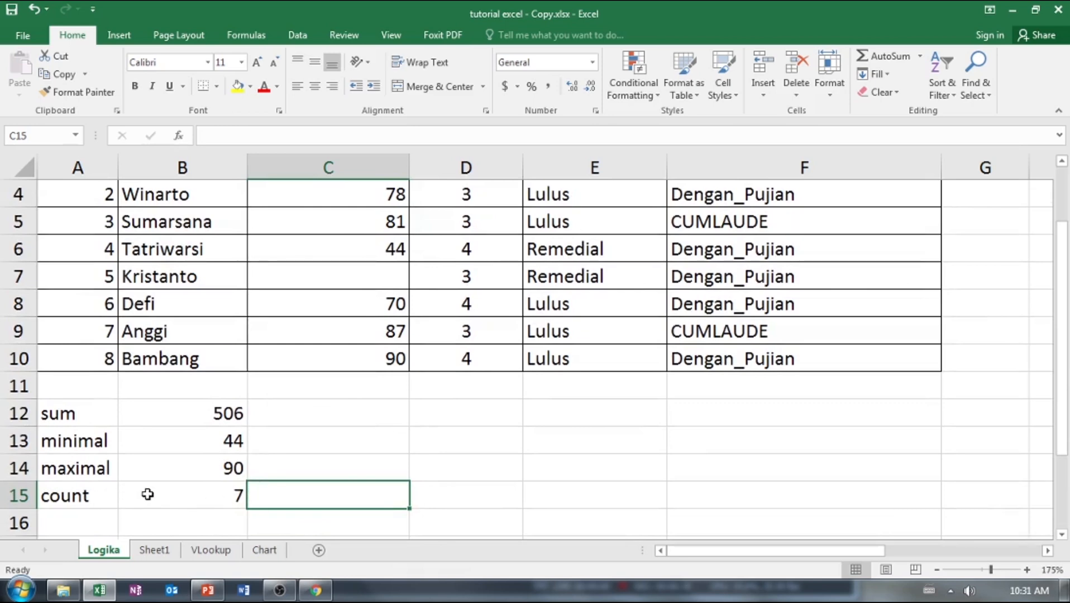
{"action": "scroll", "coordinate": [399, 369], "scroll_direction": "up", "scroll_amount": 1}
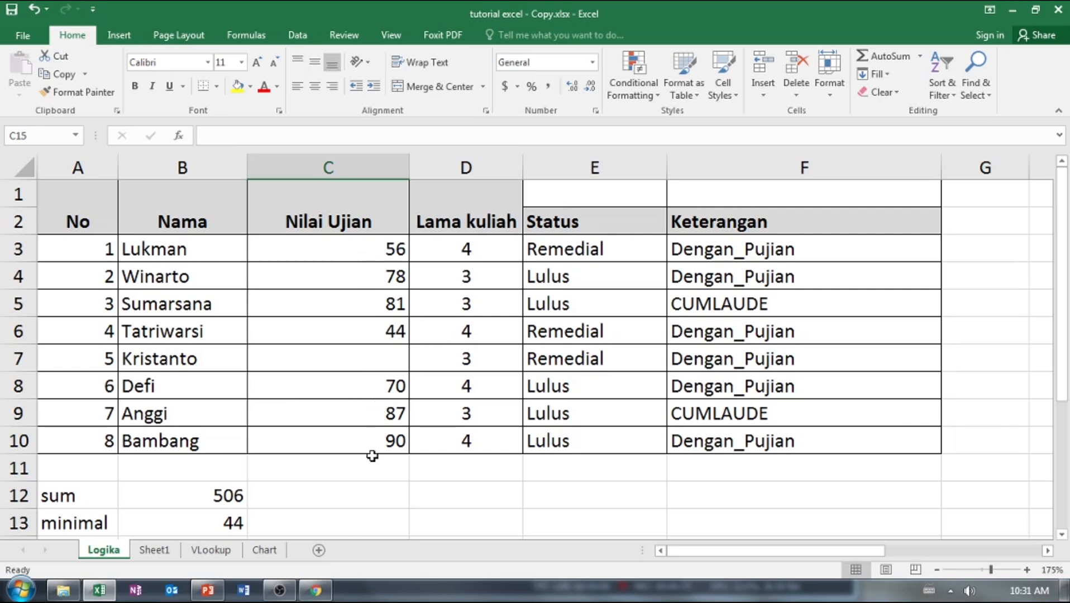
Add the label "rata-rata" in A16 under the count label.
{"action": "scroll", "coordinate": [372, 457], "scroll_direction": "down", "scroll_amount": 2}
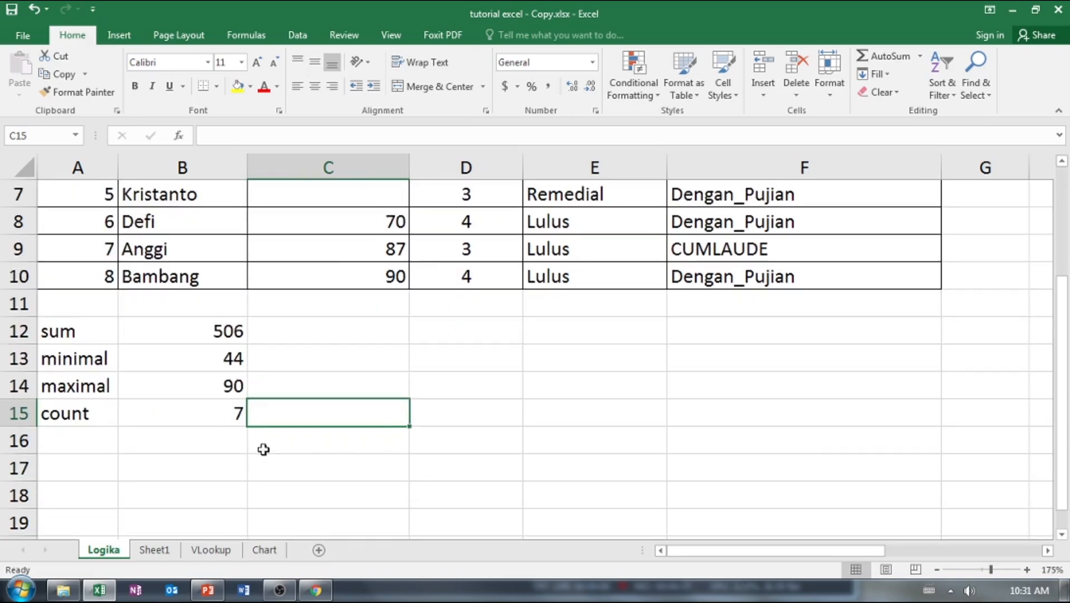
{"action": "left_click", "coordinate": [93, 444]}
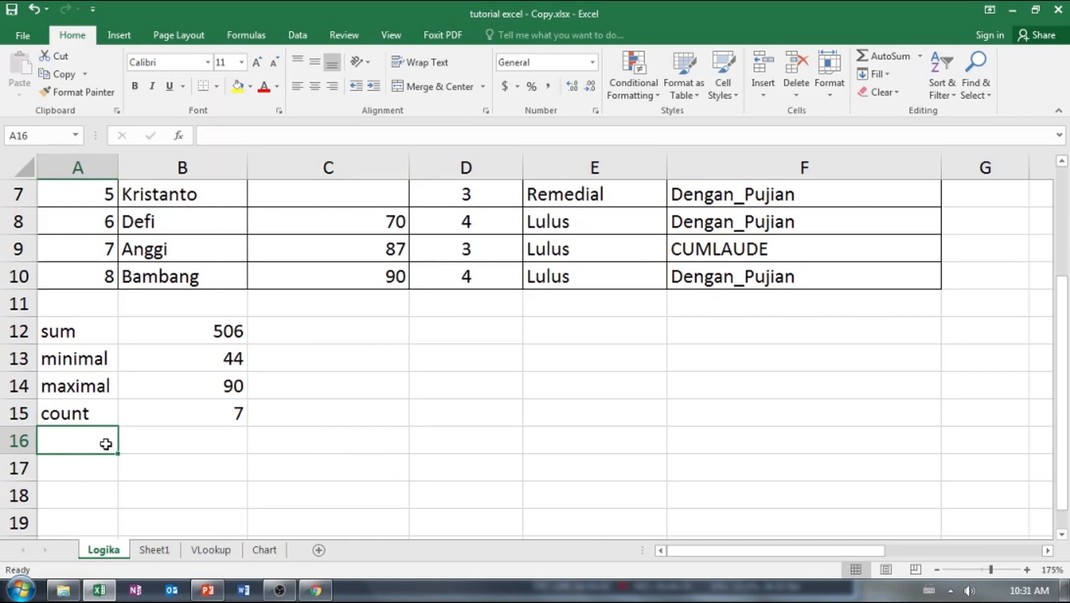
{"action": "type", "text": "avera"}
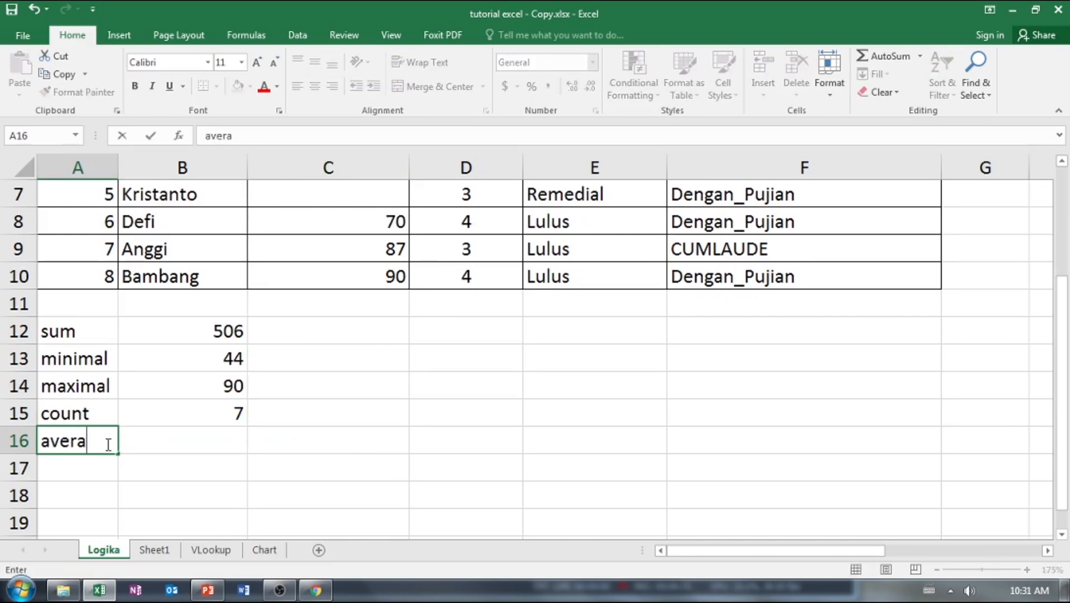
{"action": "key", "text": "BackSpace"}
{"action": "key", "text": "BackSpace"}
{"action": "key", "text": "BackSpace"}
{"action": "key", "text": "BackSpace"}
{"action": "key", "text": "BackSpace"}
{"action": "type", "text": "rata-rata"}
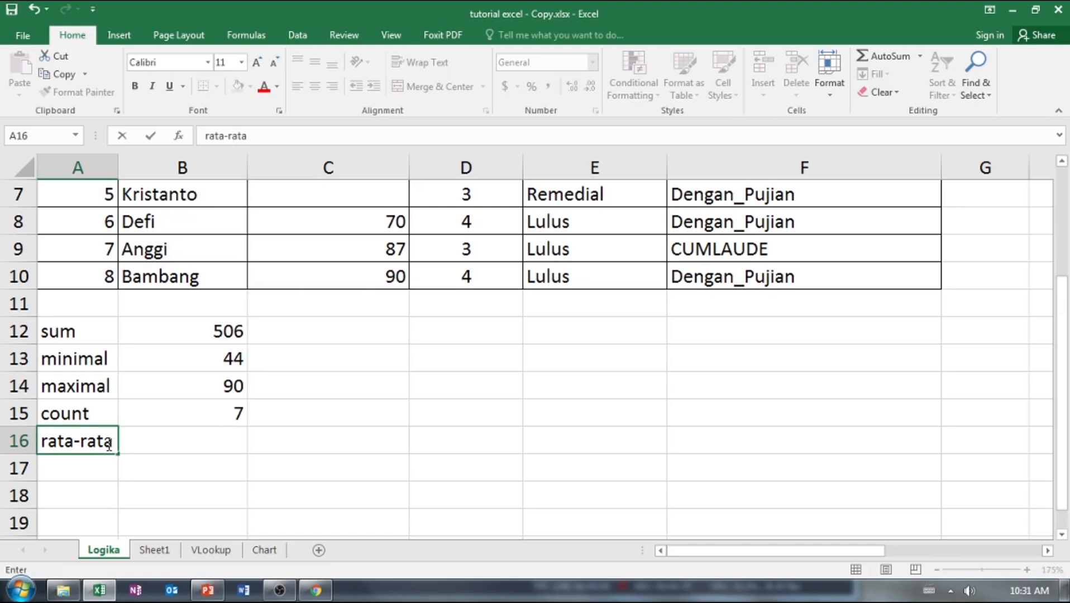
Calculate the average exam score in B16 with an AVERAGE formula over C3:C10.
{"action": "left_click", "coordinate": [204, 450]}
{"action": "scroll", "coordinate": [416, 371], "scroll_direction": "up", "scroll_amount": 2}
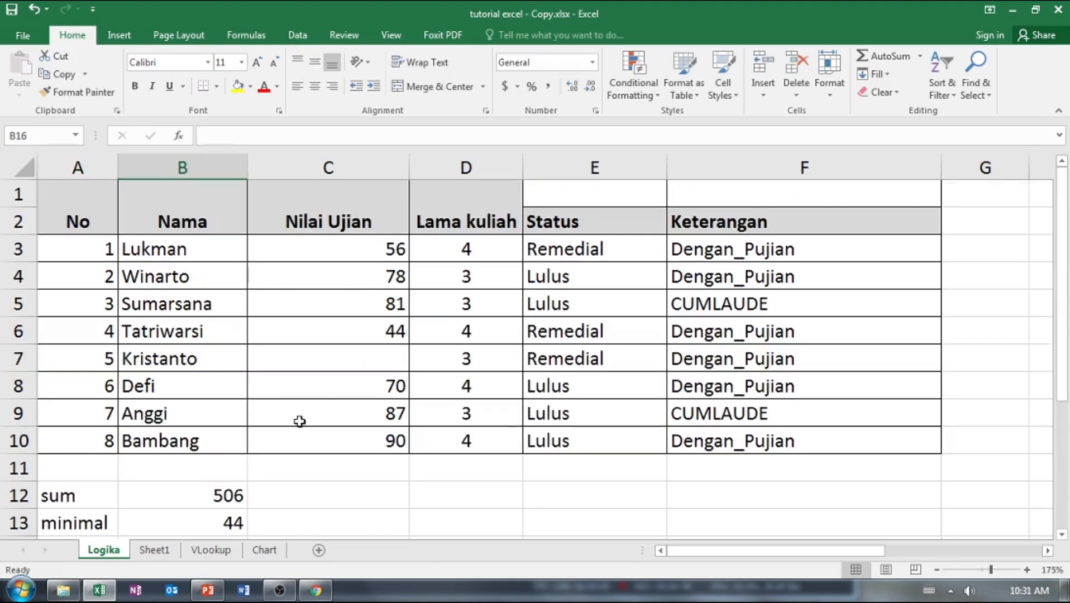
{"action": "scroll", "coordinate": [299, 421], "scroll_direction": "down", "scroll_amount": 3}
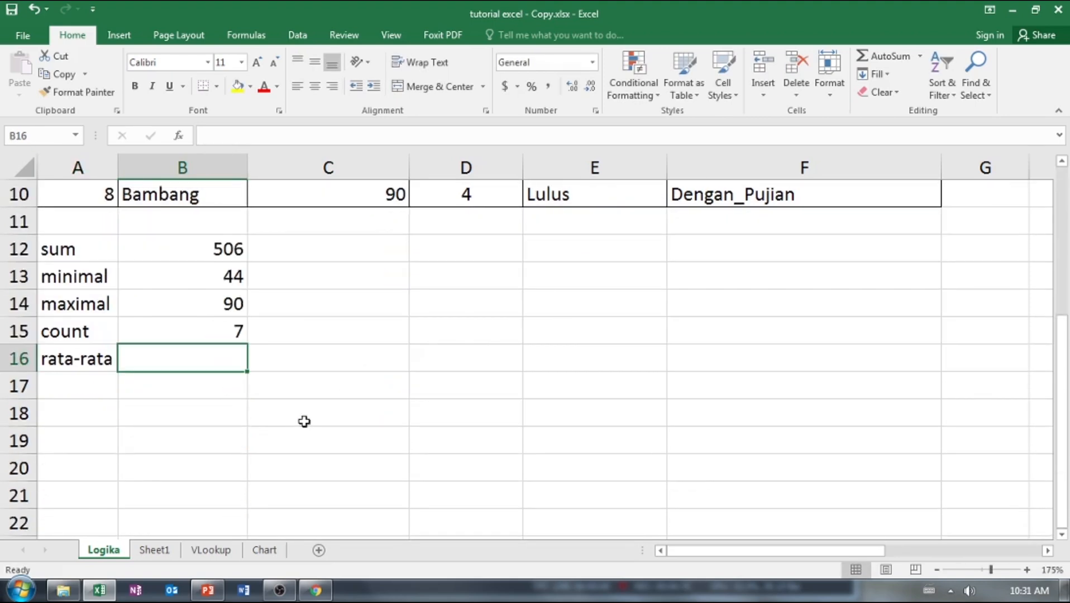
{"action": "type", "text": "=avera"}
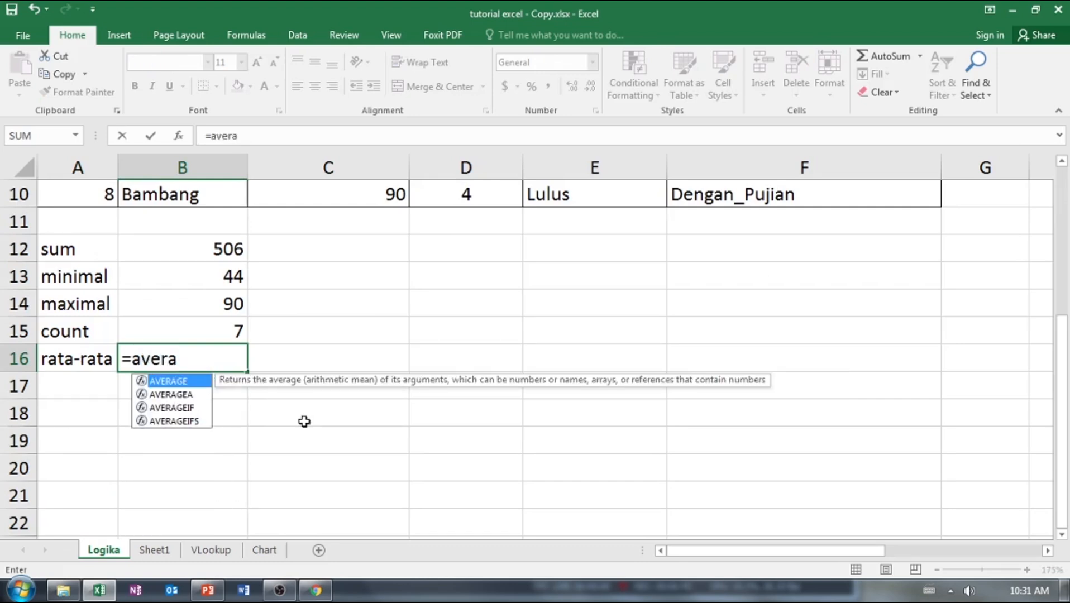
{"action": "double_click", "coordinate": [198, 388]}
{"action": "scroll", "coordinate": [411, 249], "scroll_direction": "up", "scroll_amount": 3}
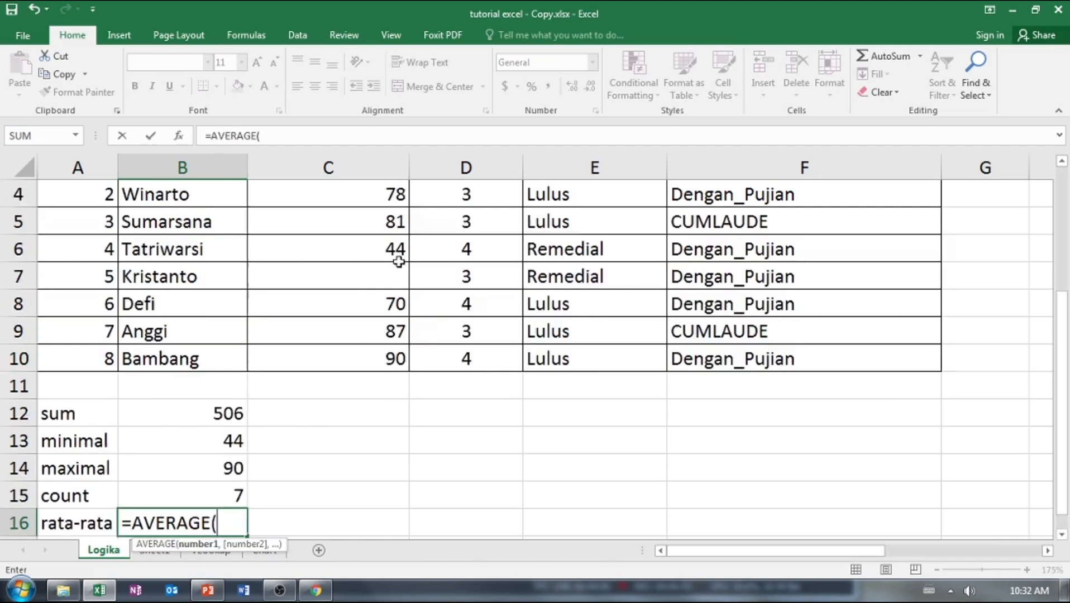
{"action": "left_click_drag", "start_coordinate": [390, 238], "coordinate": [388, 444]}
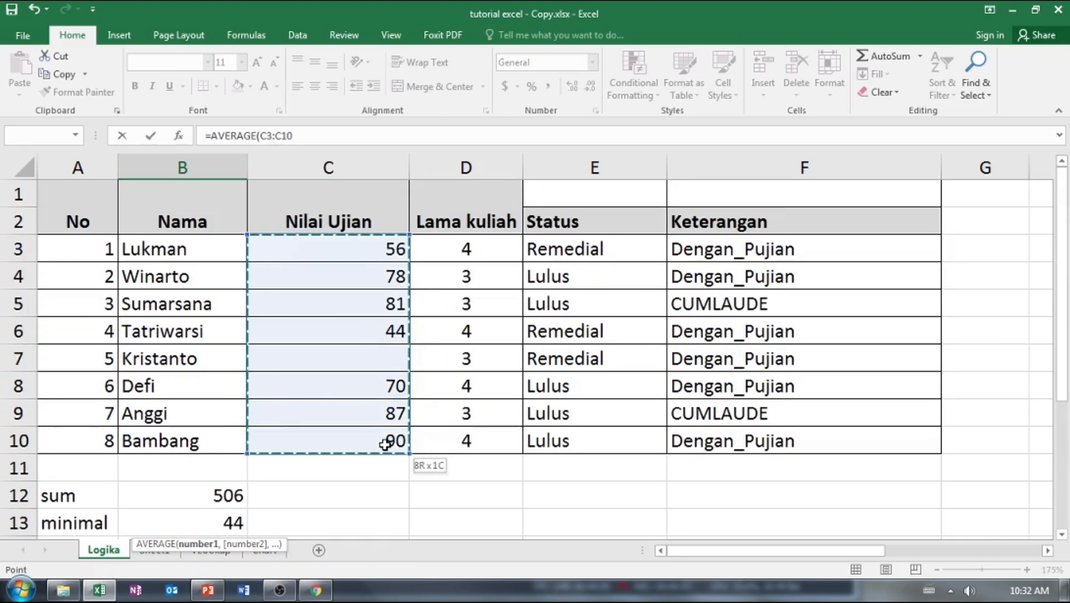
{"action": "scroll", "coordinate": [421, 383], "scroll_direction": "down", "scroll_amount": 3}
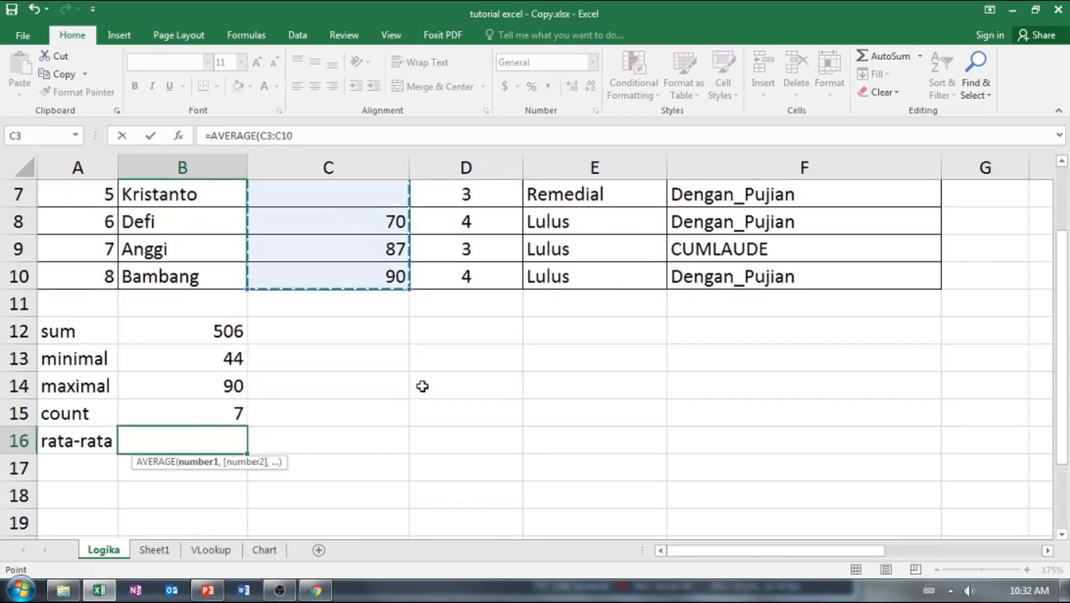
{"action": "key", "text": "Return"}
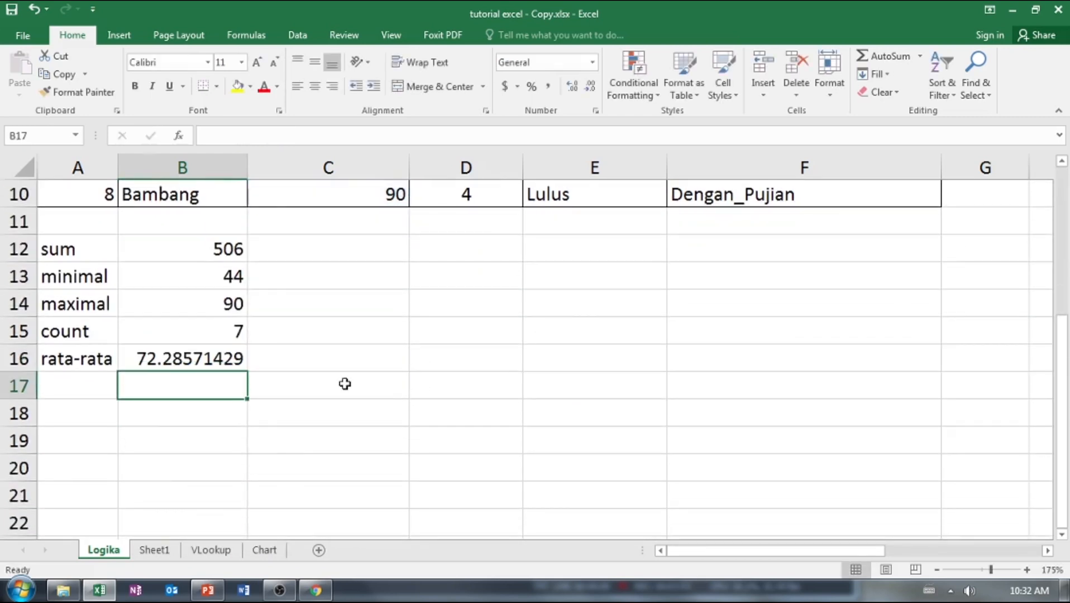
Enter 35 as the exam score in C7 and check how the summary formulas in B12:B16 respond.
{"action": "scroll", "coordinate": [275, 355], "scroll_direction": "up", "scroll_amount": 2}
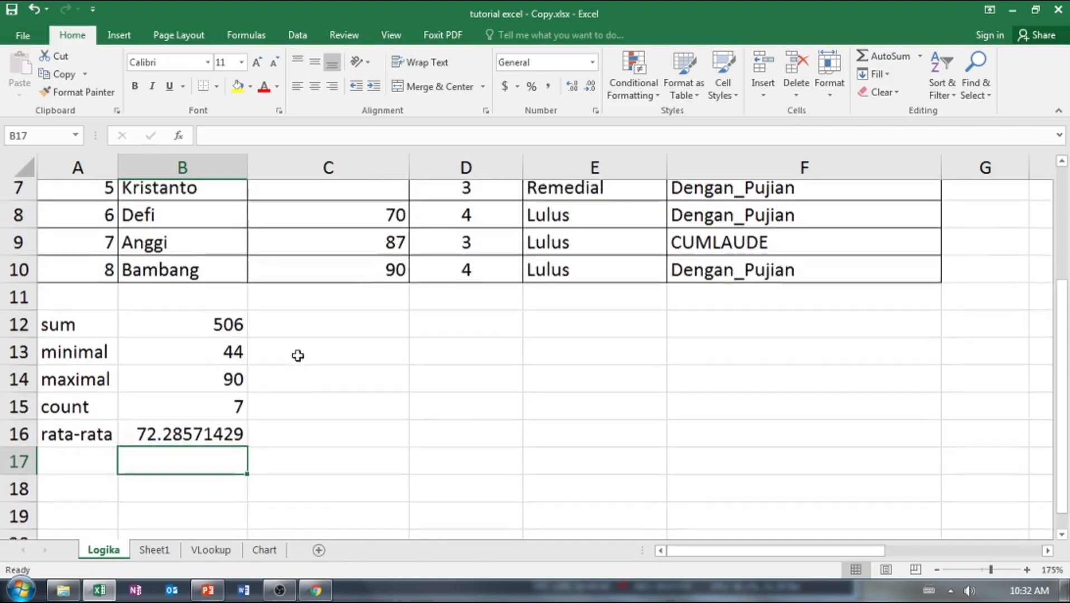
{"action": "left_click", "coordinate": [389, 282]}
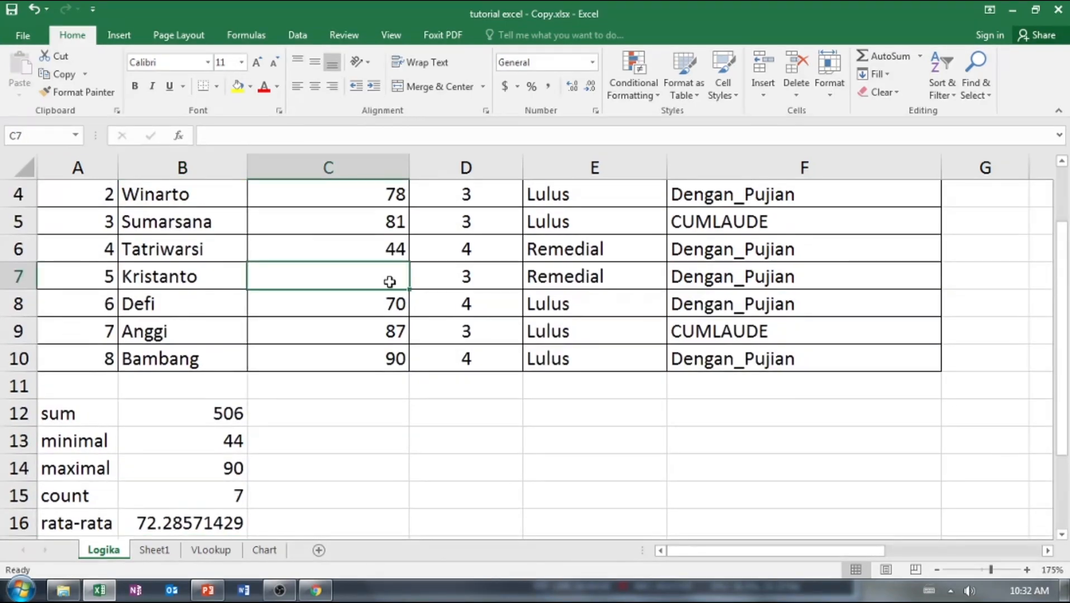
{"action": "type", "text": "35"}
{"action": "key", "text": "Return"}
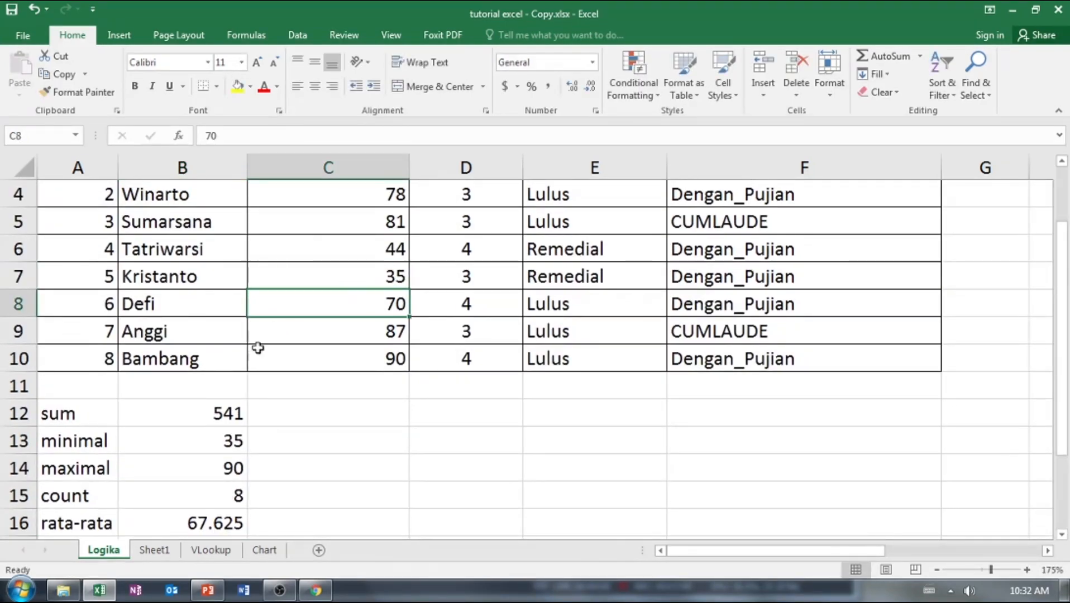
{"action": "left_click", "coordinate": [353, 413]}
{"action": "scroll", "coordinate": [353, 413], "scroll_direction": "down", "scroll_amount": 4}
{"action": "scroll", "coordinate": [301, 511], "scroll_direction": "up", "scroll_amount": 4}
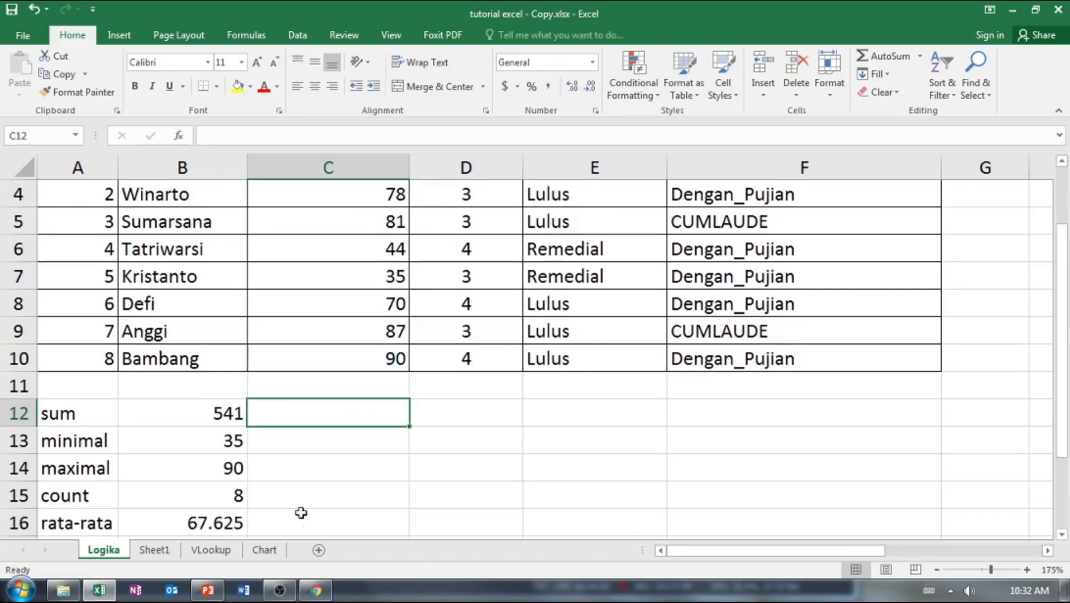
Switch to the PowerPoint slide show Pertemuan 7.pptx and advance to the slide on logic formulas in Excel.
{"action": "left_click", "coordinate": [207, 590]}
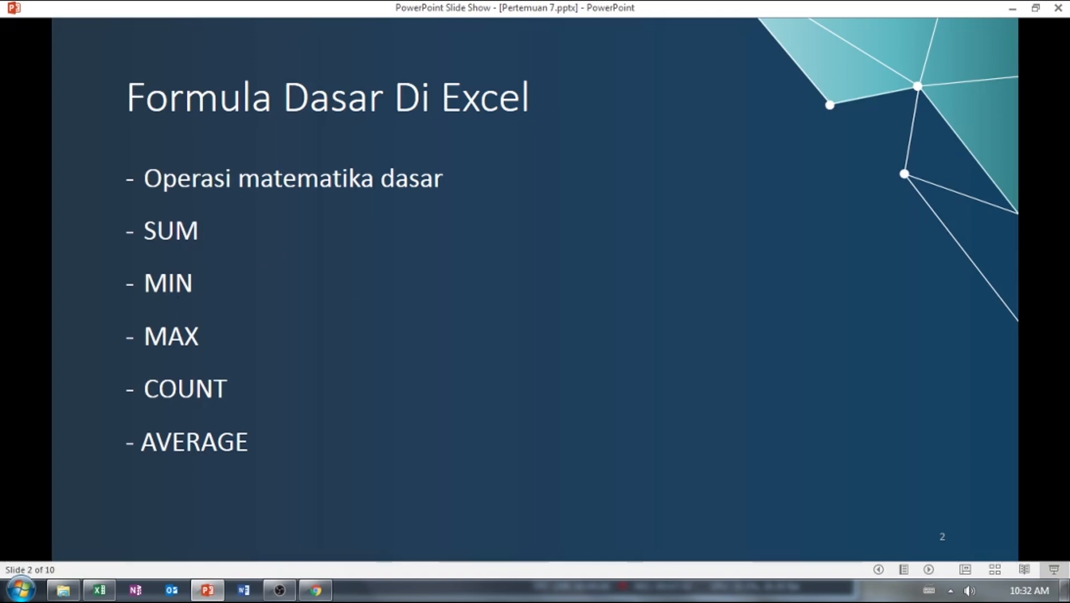
{"action": "key", "text": "Right"}
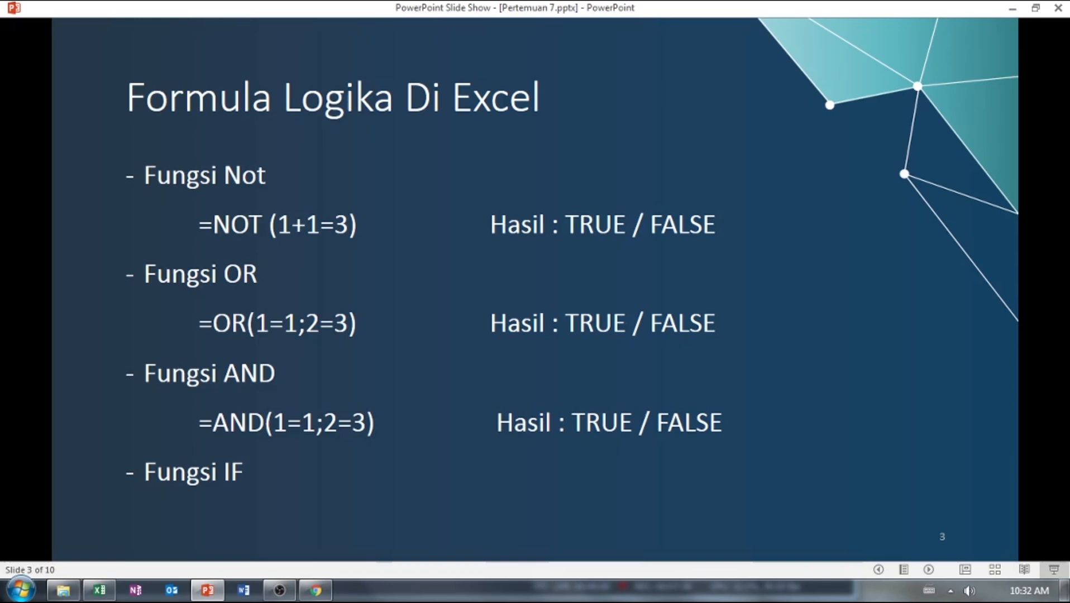
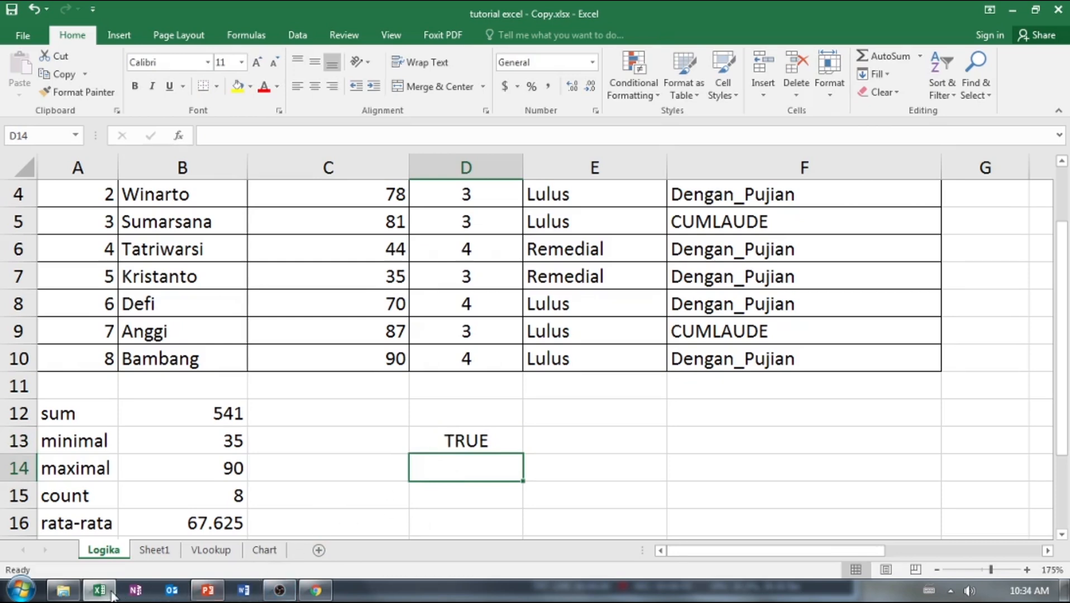
Consult the OR example on the PowerPoint slide, return to Excel, enter =OR(1=1;2=3) in D14 and accept the proposed correction.
{"action": "left_click", "coordinate": [198, 596]}
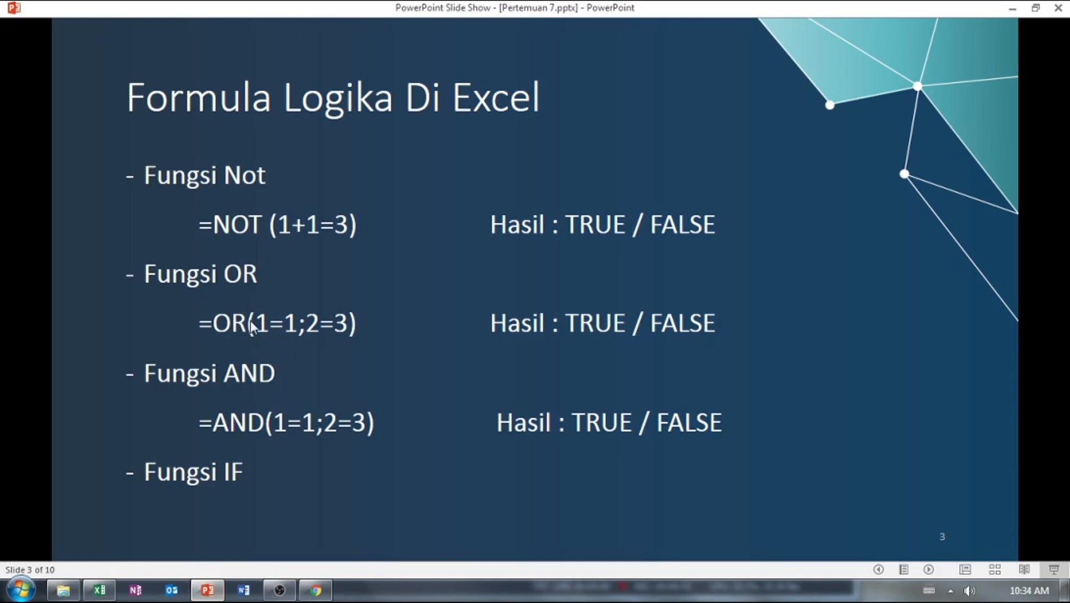
{"action": "left_click", "coordinate": [109, 595]}
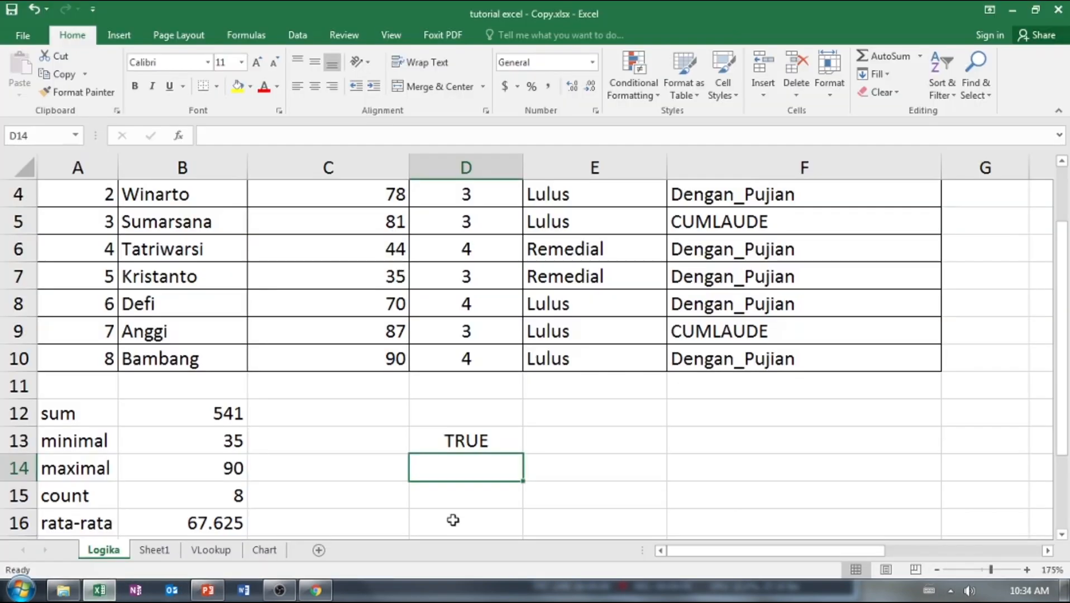
{"action": "type", "text": "="}
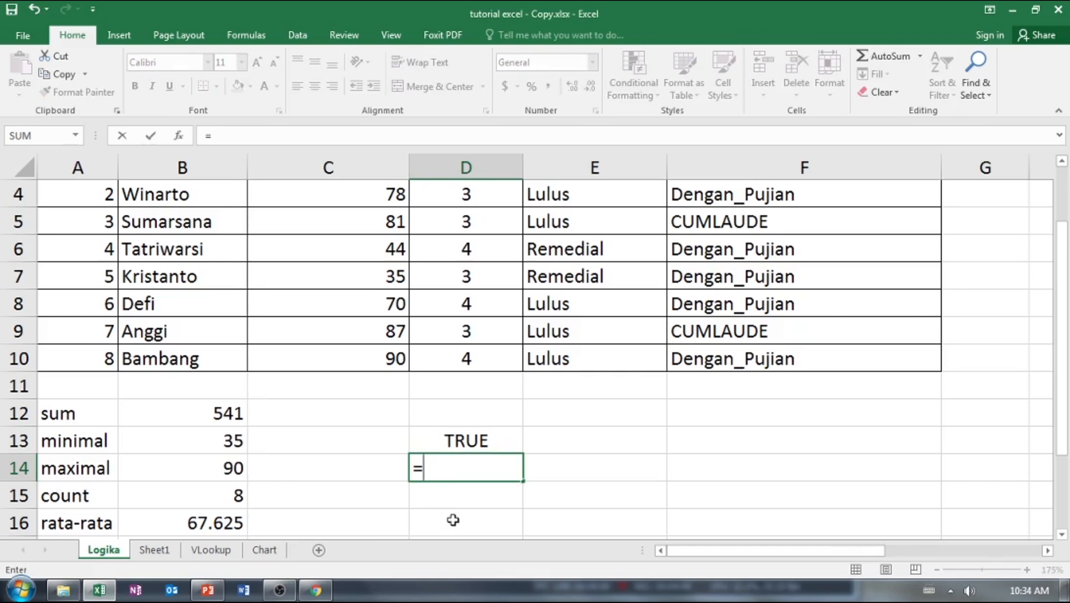
{"action": "type", "text": "or"}
{"action": "key", "text": "Tab"}
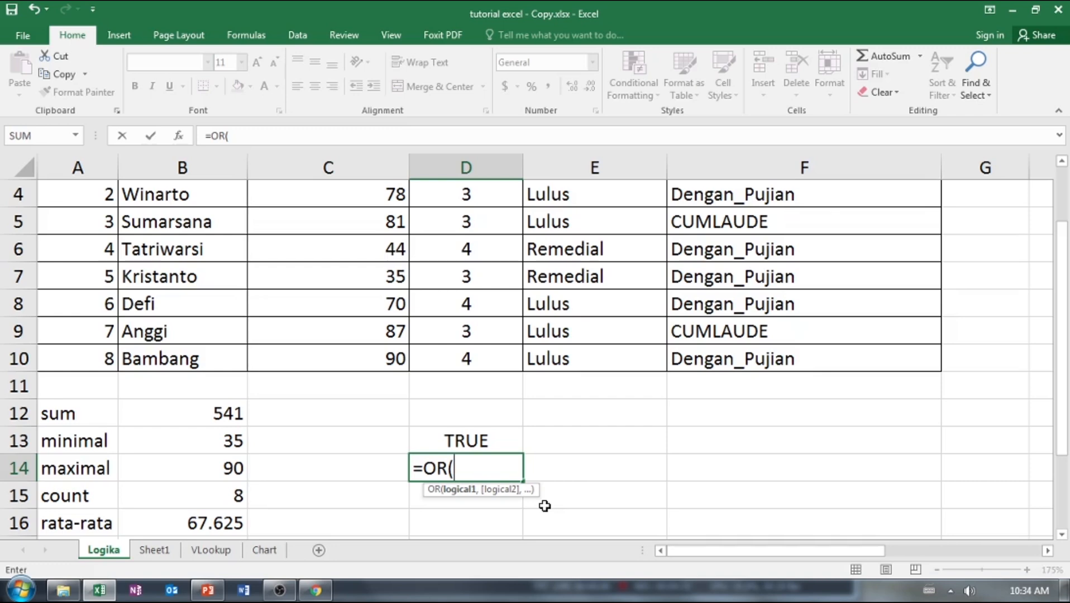
{"action": "type", "text": "1=1;"}
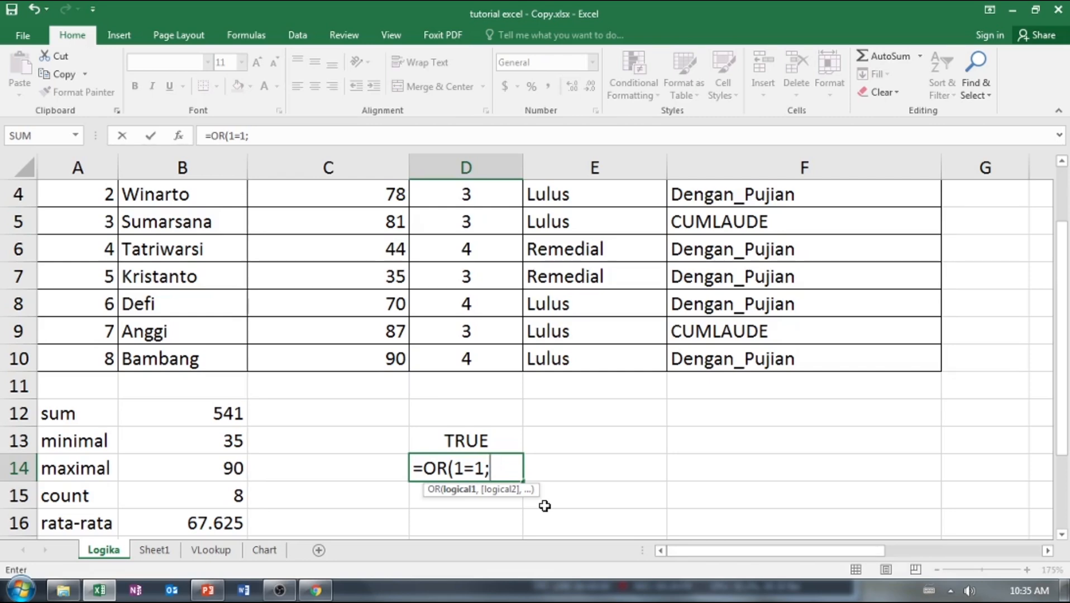
{"action": "type", "text": "2=3)"}
{"action": "key", "text": "Return"}
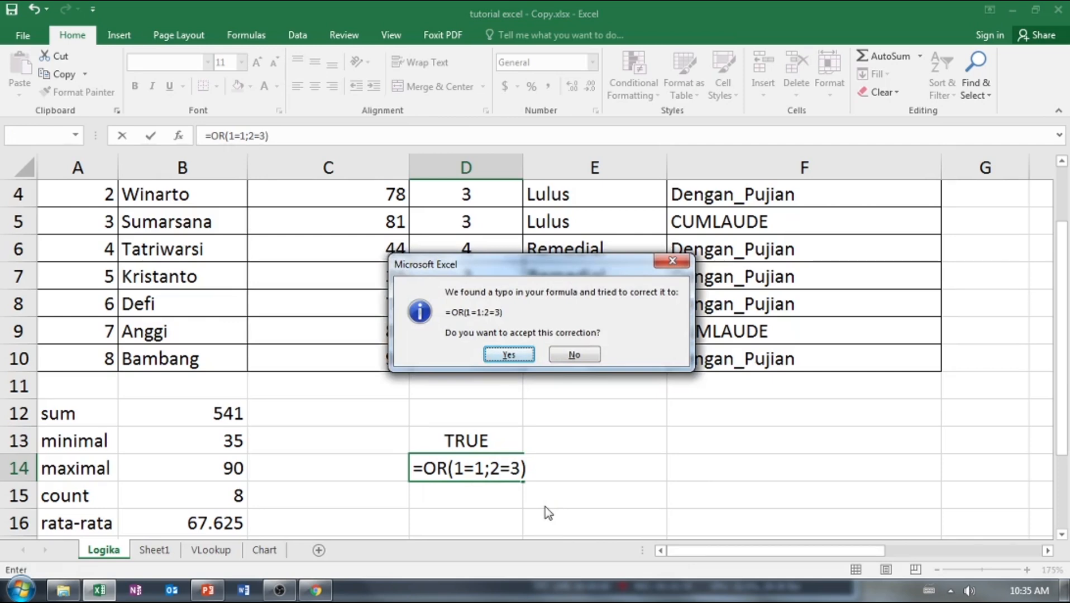
{"action": "key", "text": "Return"}
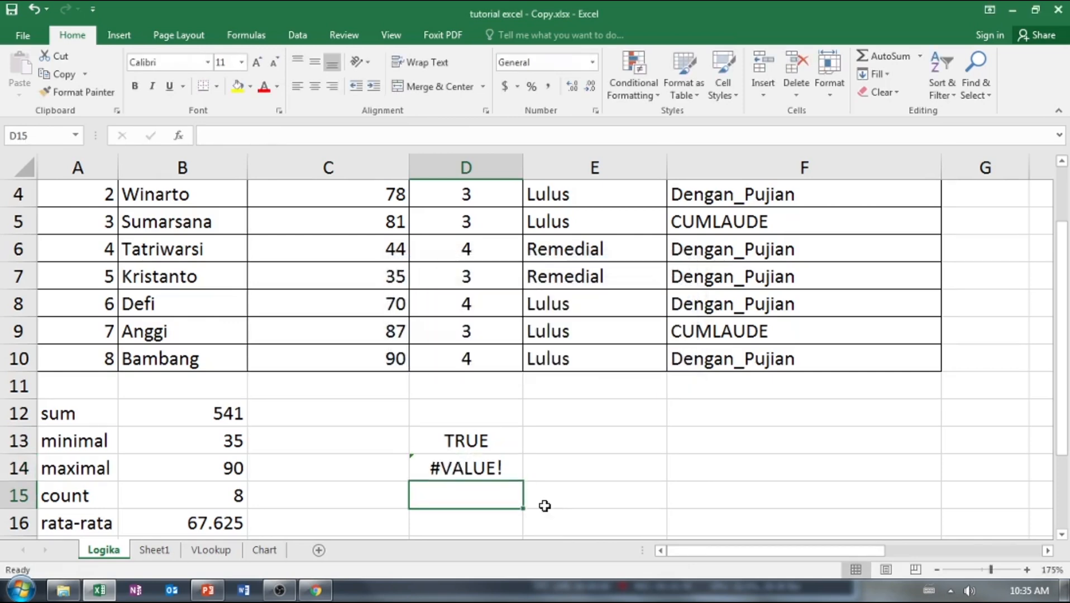
Correct the argument separator in D14 to a comma so the formula reads =OR(1=1,2=3).
{"action": "left_click", "coordinate": [483, 466]}
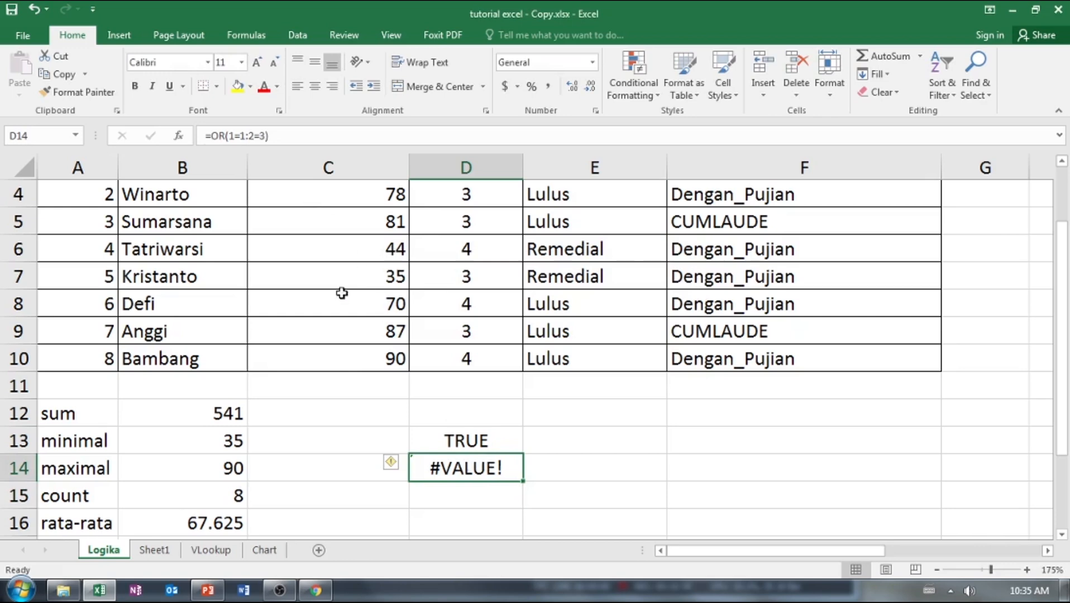
{"action": "double_click", "coordinate": [475, 466]}
{"action": "key", "text": "Right"}
{"action": "key", "text": "Right"}
{"action": "key", "text": "BackSpace"}
{"action": "type", "text": ","}
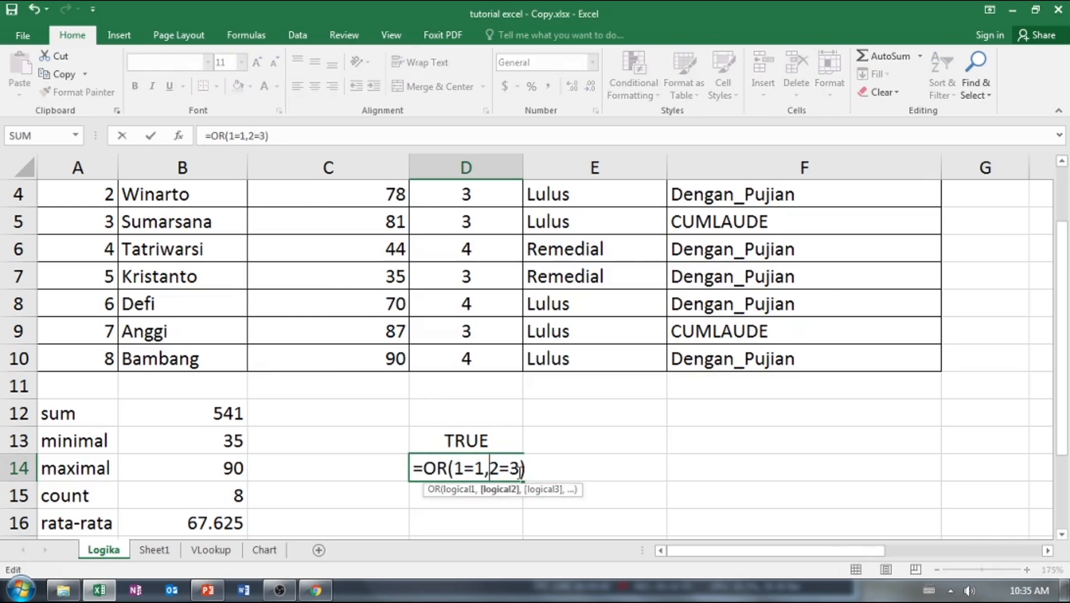
{"action": "key", "text": "Return"}
{"action": "left_click", "coordinate": [518, 472]}
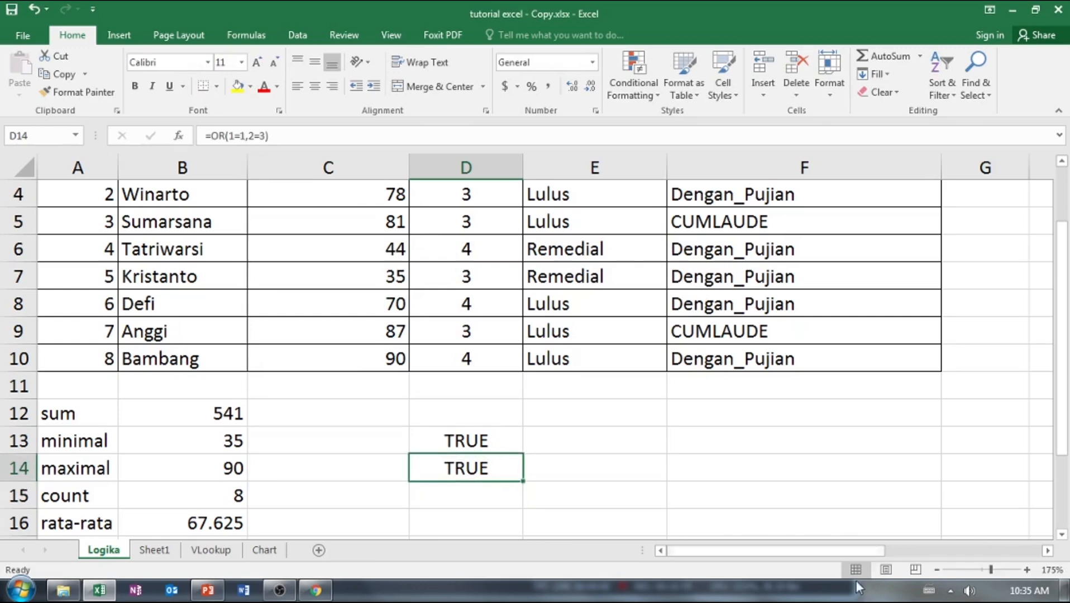
Change the first condition of the OR formula in D14 to 1+2=3.
{"action": "double_click", "coordinate": [464, 469]}
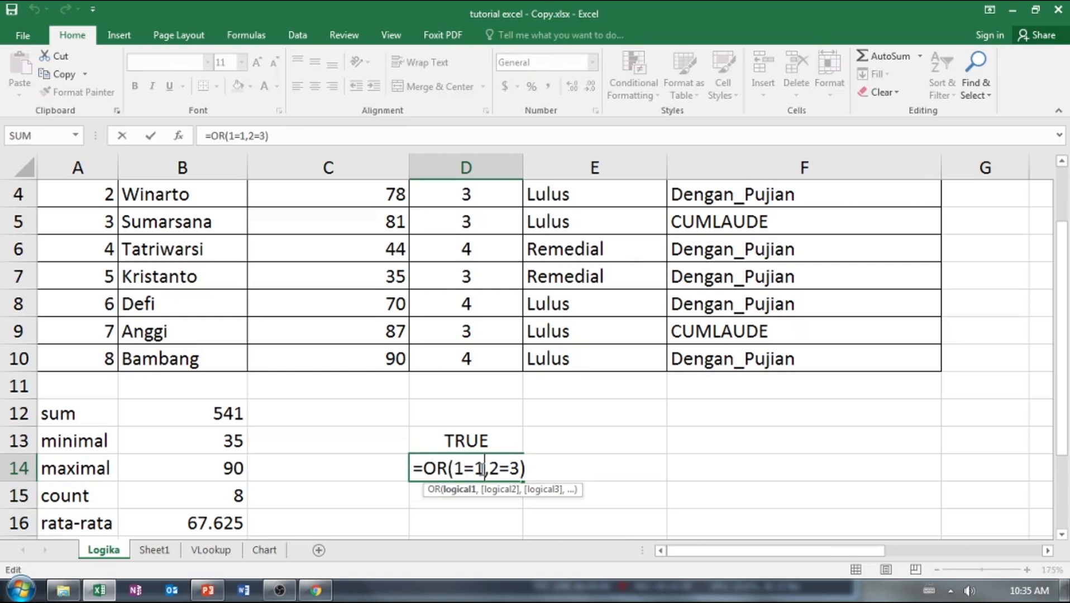
{"action": "left_click_drag", "start_coordinate": [484, 472], "coordinate": [455, 470]}
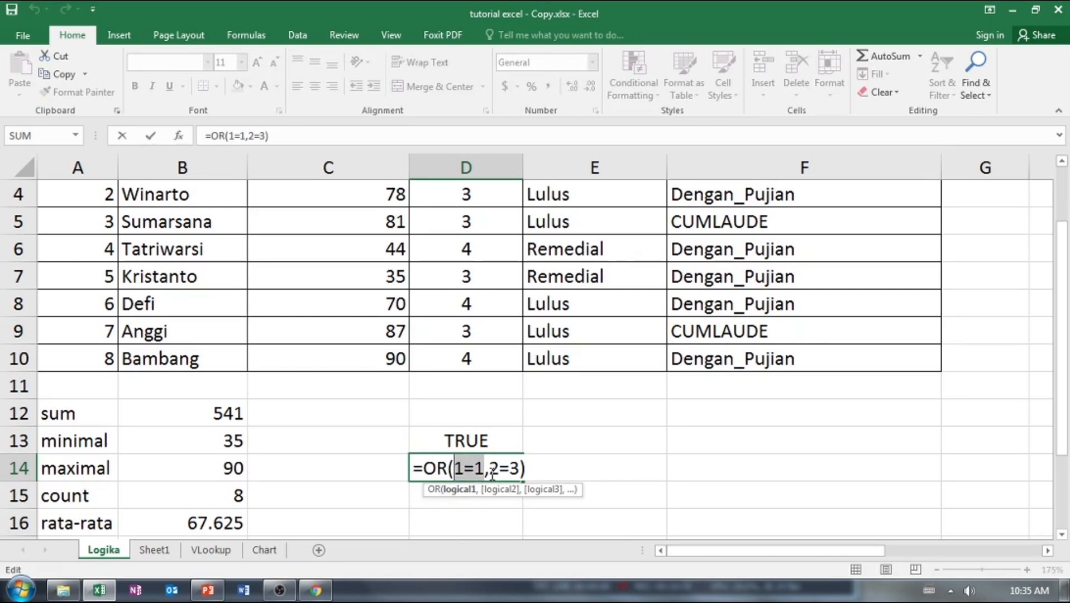
{"action": "left_click", "coordinate": [464, 469]}
{"action": "type", "text": "+2"}
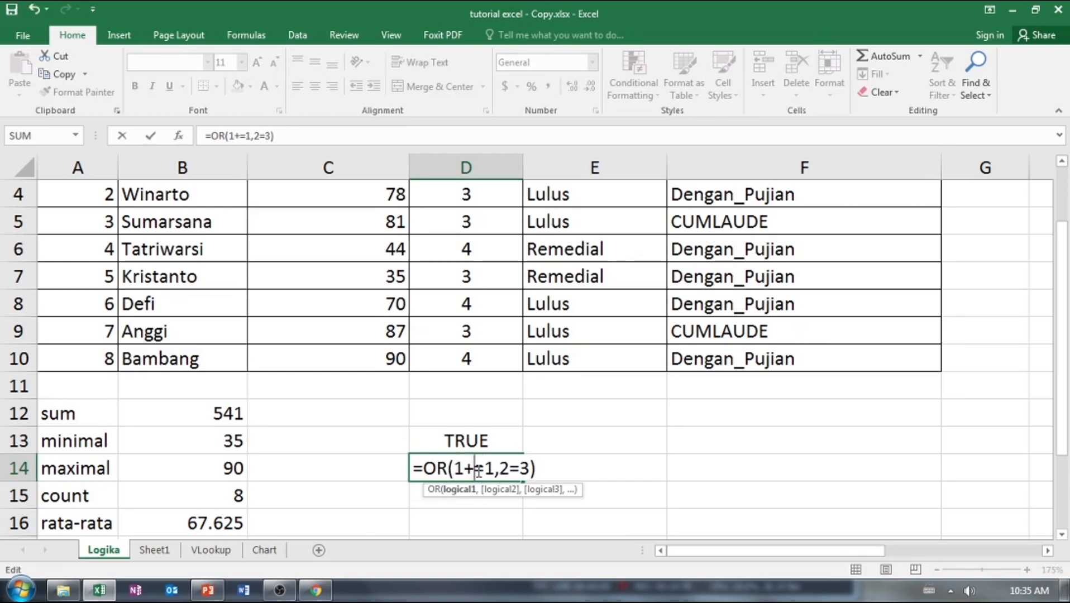
{"action": "key", "text": "Right"}
{"action": "key", "text": "Delete"}
{"action": "type", "text": "3"}
{"action": "key", "text": "Right"}
{"action": "key", "text": "Right"}
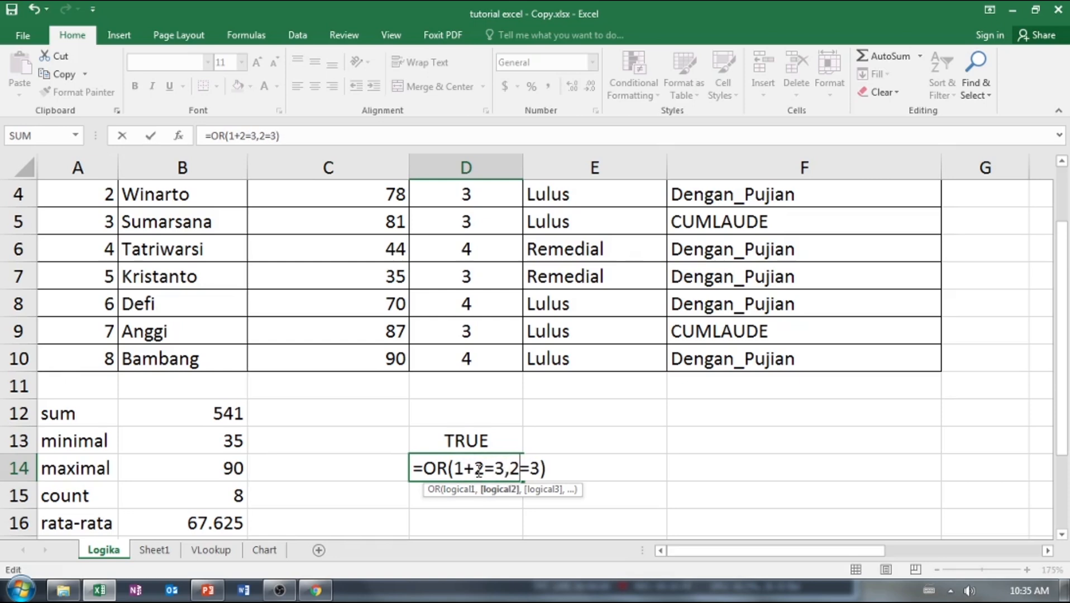
Change the second condition of the OR formula in D14 to 2+2=5, review both conditions and commit the formula.
{"action": "type", "text": "+2"}
{"action": "key", "text": "Right"}
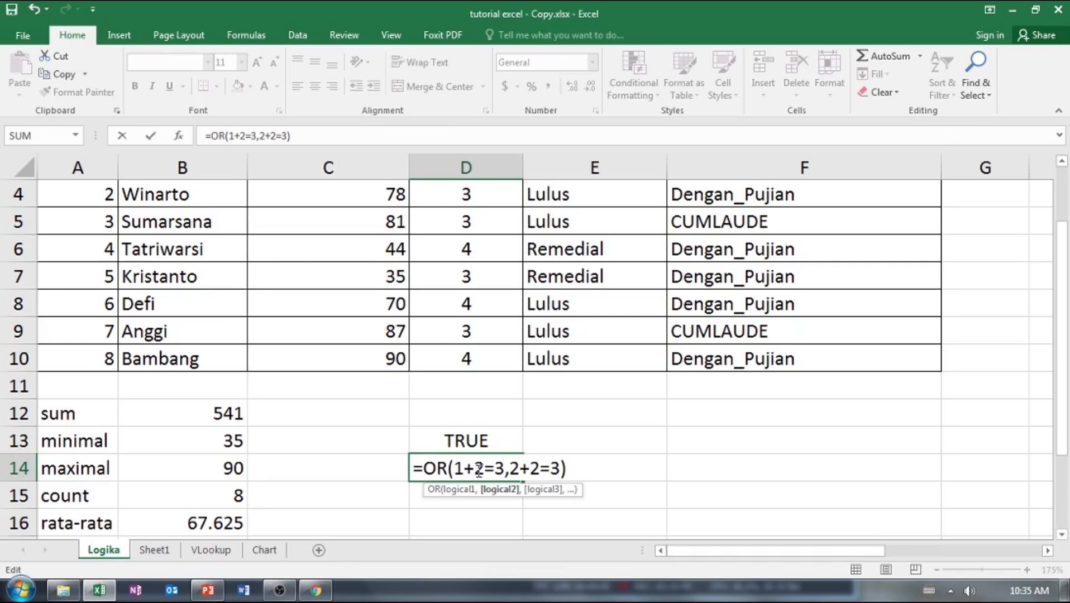
{"action": "key", "text": "Delete"}
{"action": "type", "text": "5"}
{"action": "left_click_drag", "start_coordinate": [454, 468], "coordinate": [501, 466]}
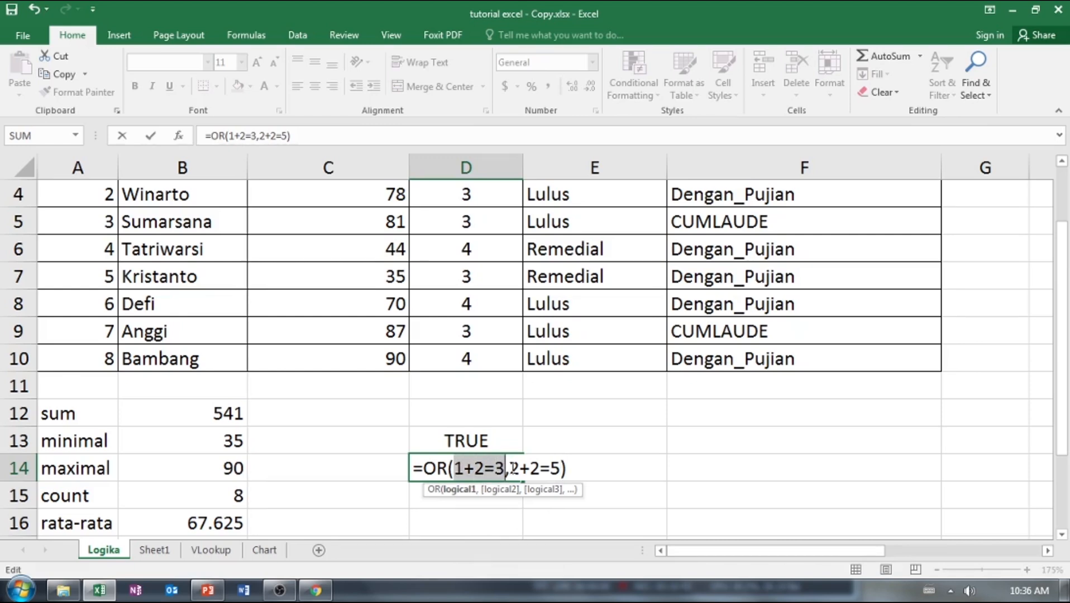
{"action": "left_click_drag", "start_coordinate": [507, 468], "coordinate": [560, 467]}
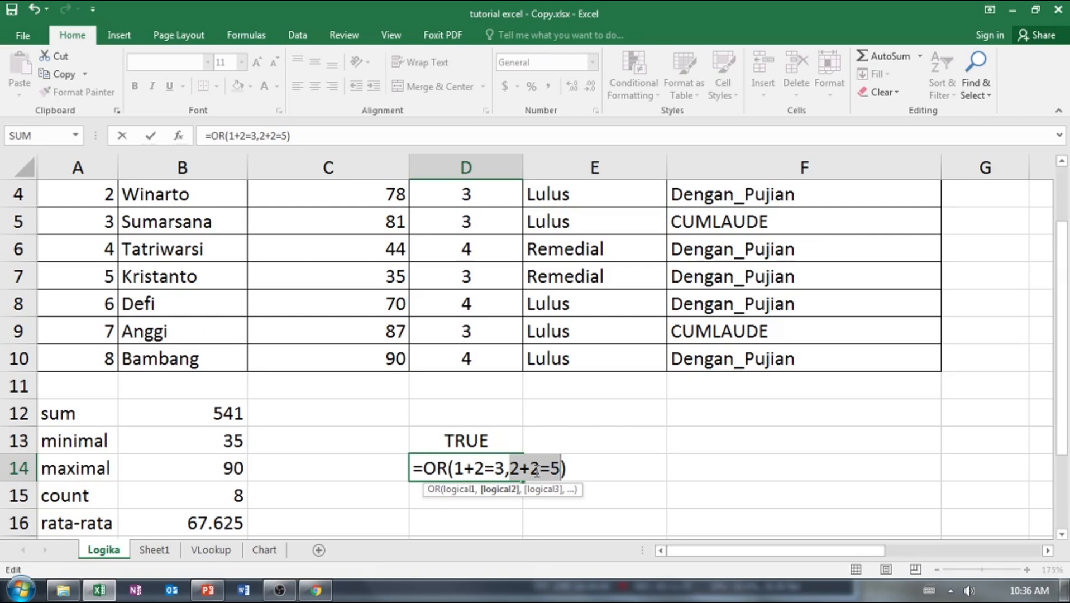
{"action": "left_click", "coordinate": [450, 468]}
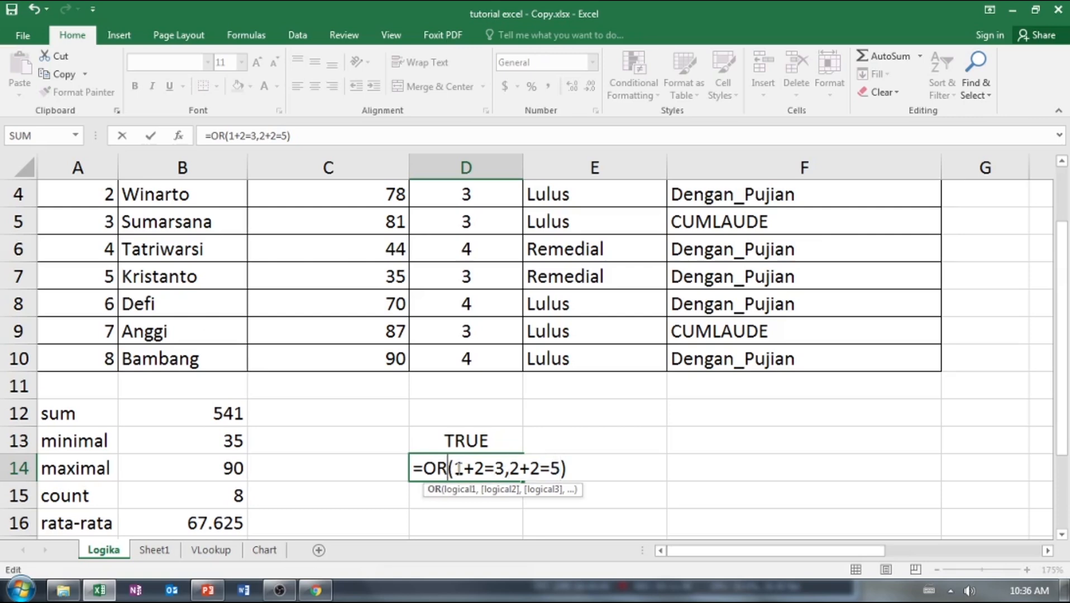
{"action": "left_click", "coordinate": [530, 468]}
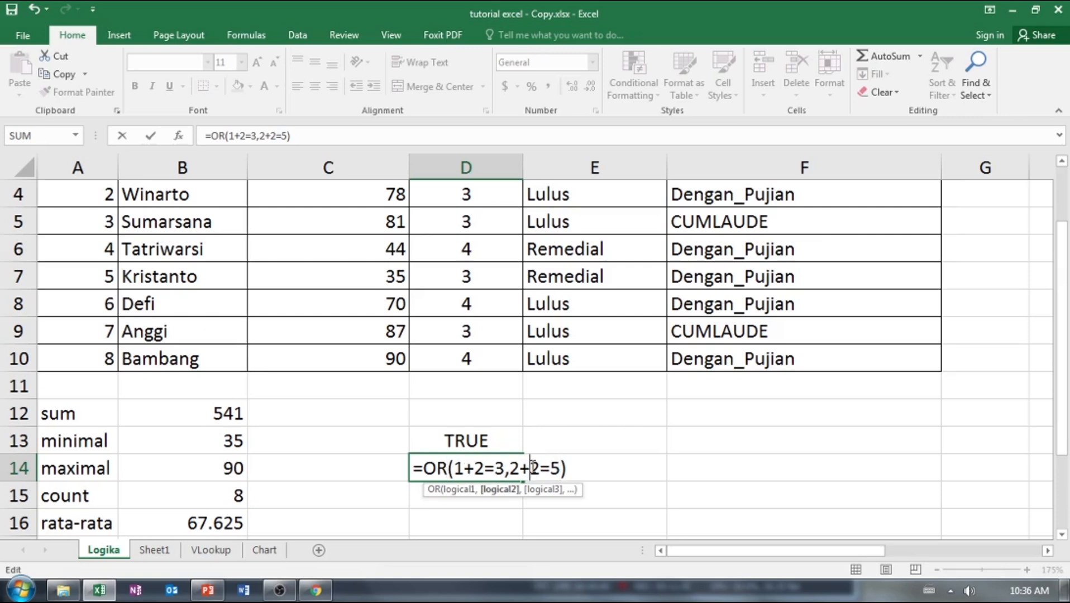
{"action": "key", "text": "Return"}
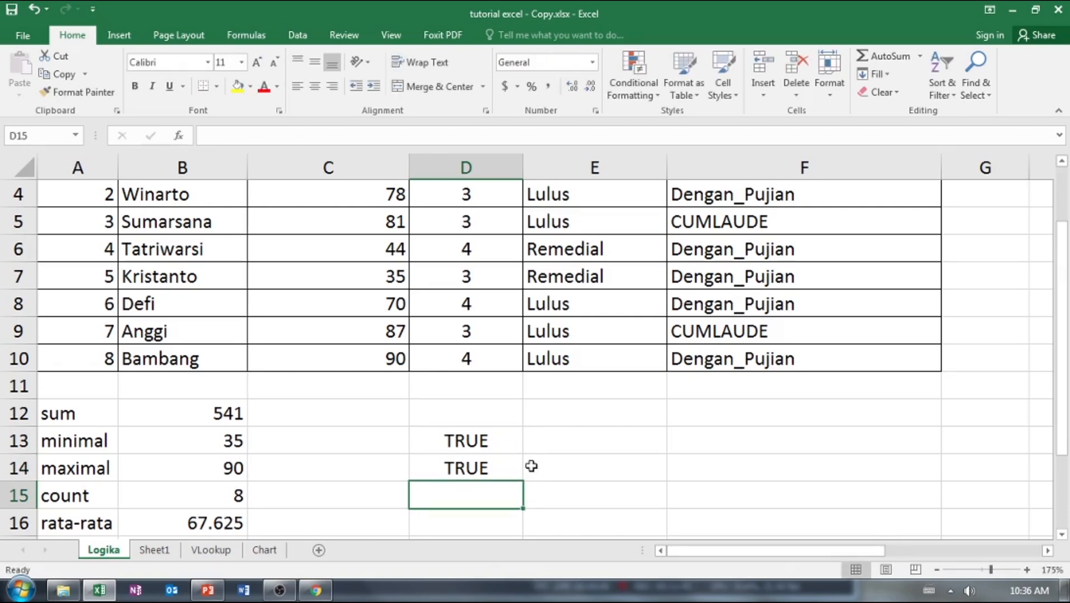
Review the OR formula in D14 and copy its full text, leaving the cell's formula intact.
{"action": "left_click", "coordinate": [485, 472]}
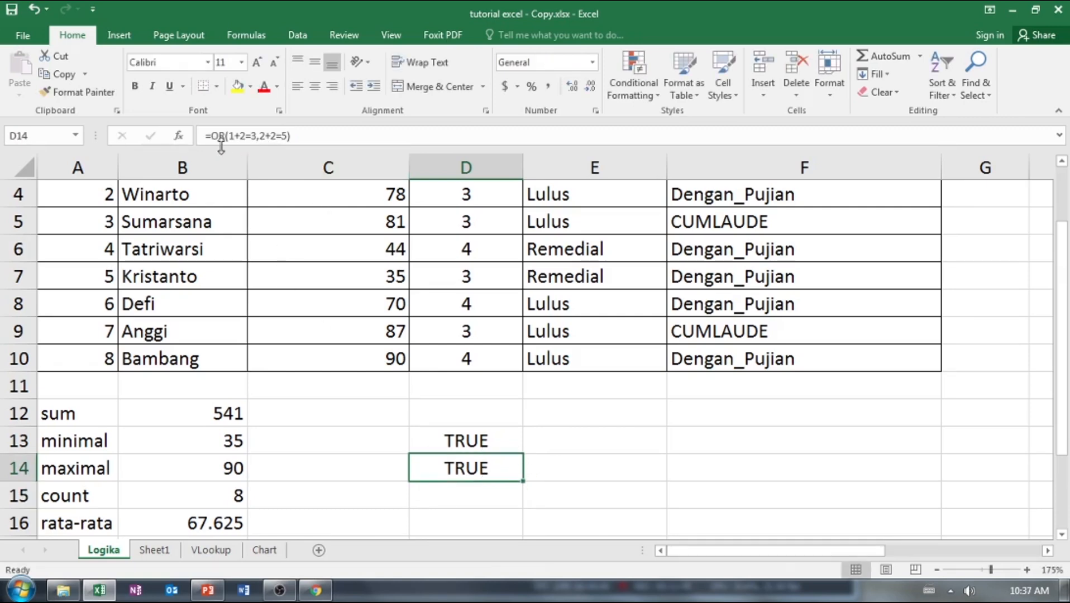
{"action": "scroll", "coordinate": [222, 146], "scroll_direction": "up", "scroll_amount": 1}
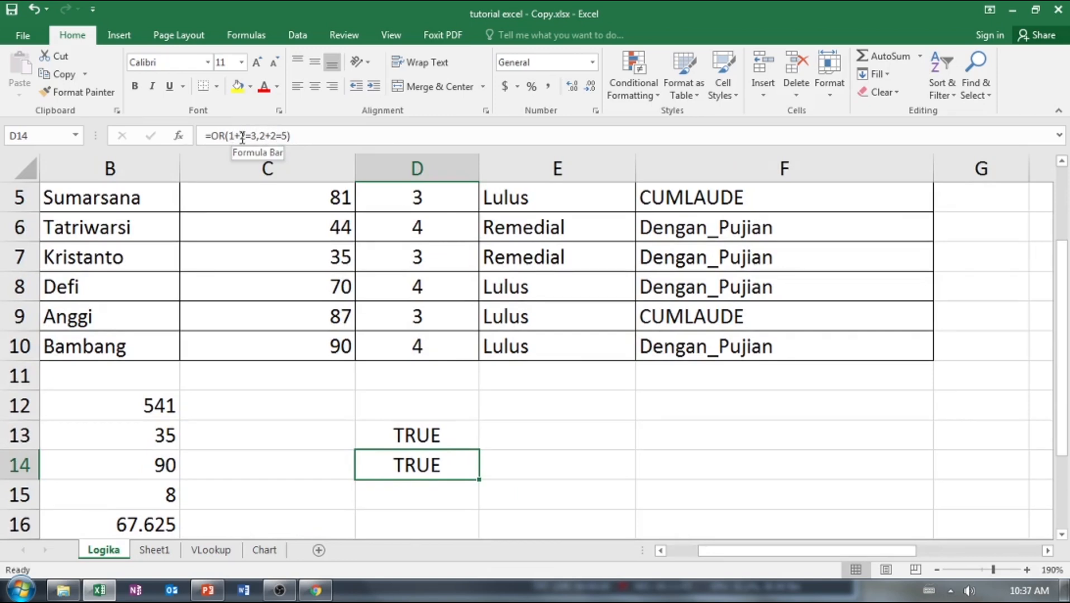
{"action": "left_click", "coordinate": [222, 139]}
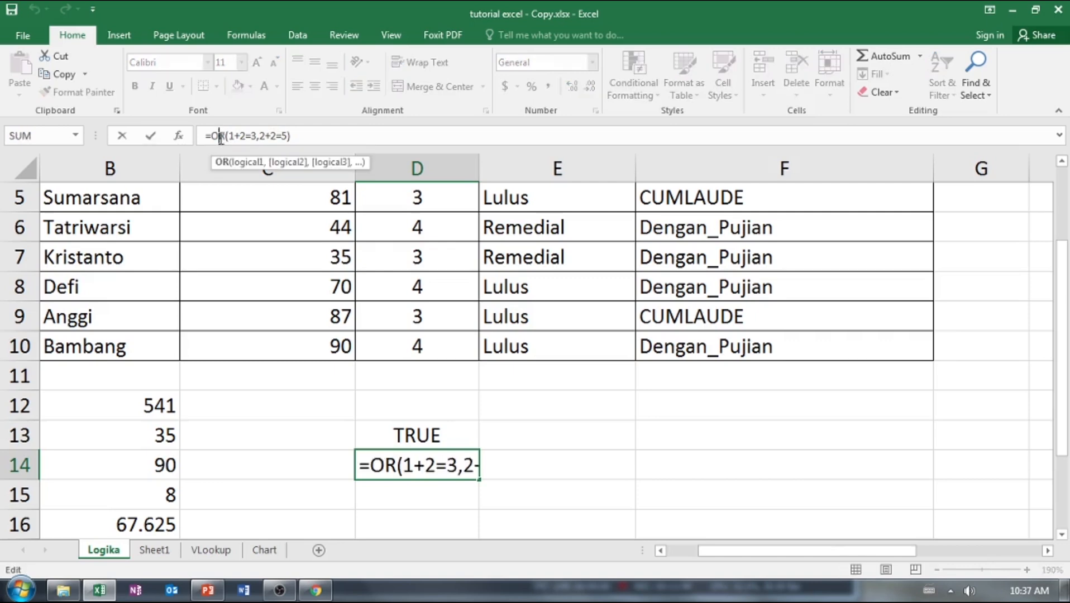
{"action": "key", "text": "Return"}
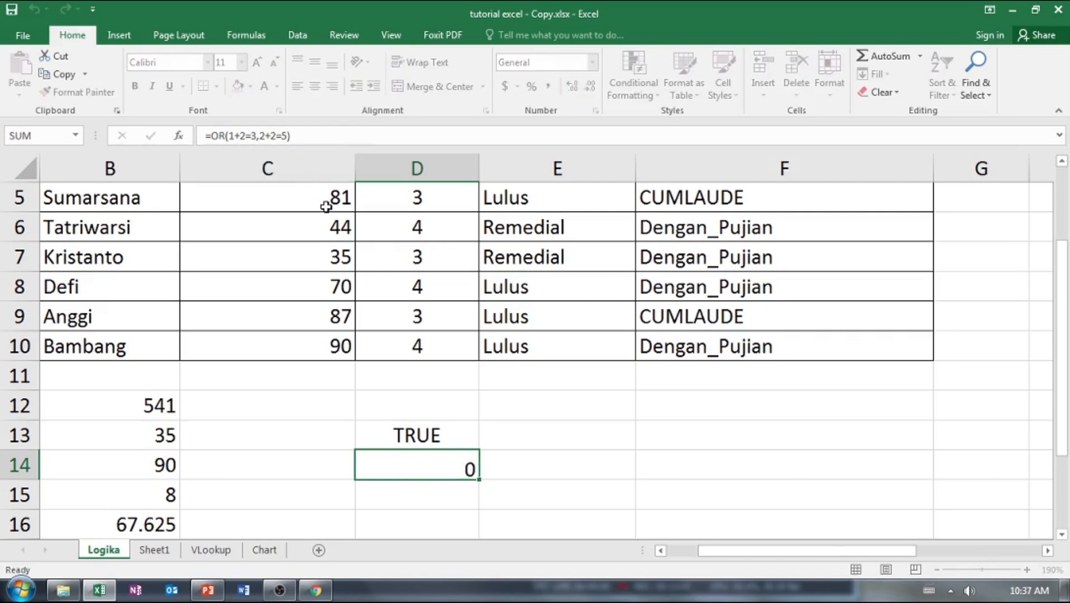
{"action": "left_click", "coordinate": [428, 462]}
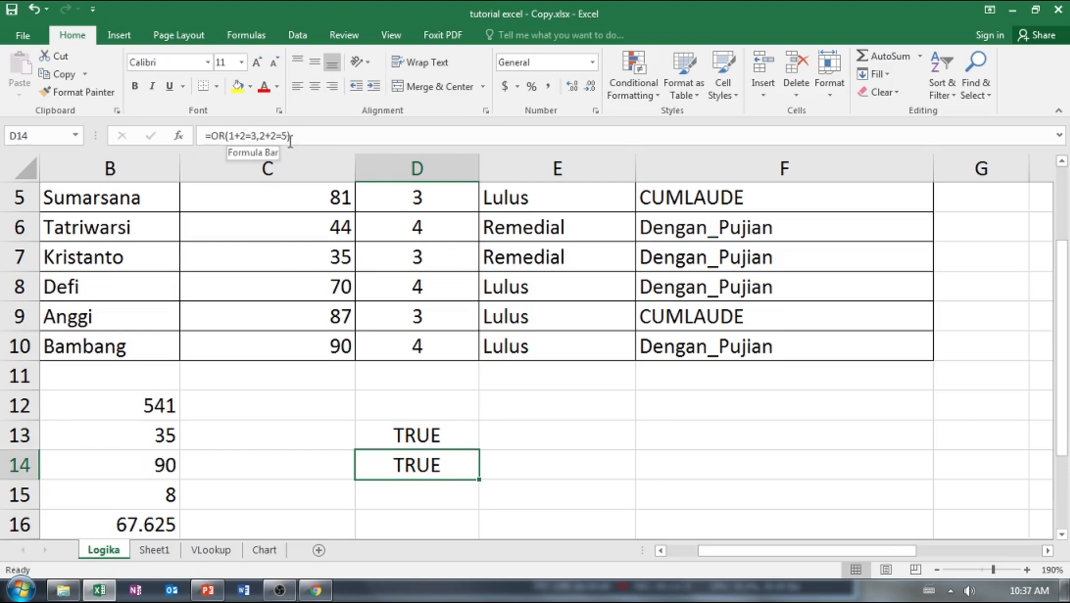
{"action": "left_click_drag", "start_coordinate": [290, 140], "coordinate": [207, 140]}
{"action": "key", "text": "ctrl+c"}
{"action": "left_click", "coordinate": [391, 497]}
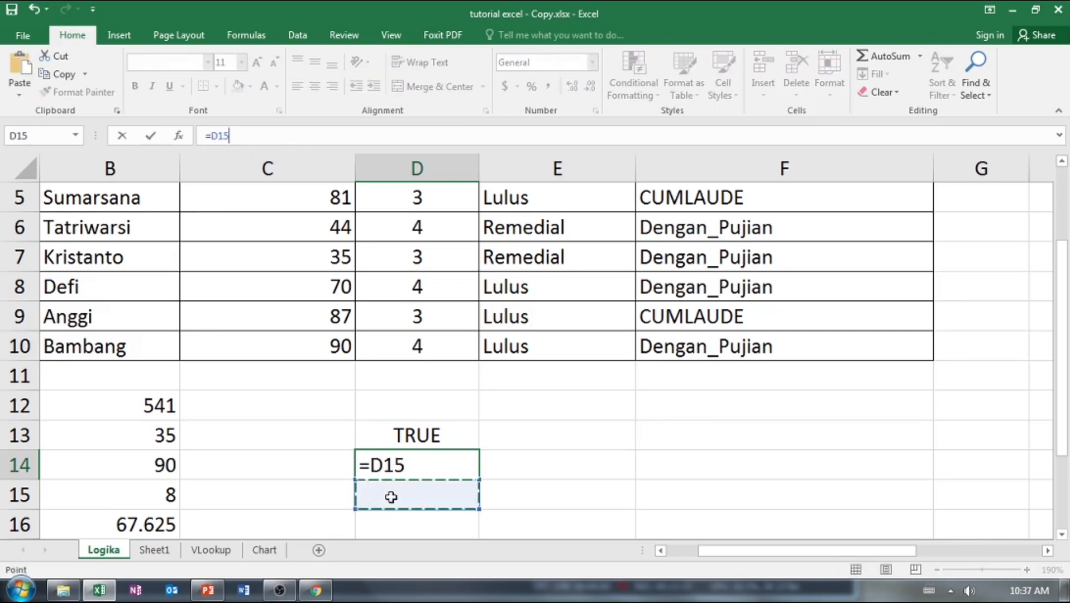
{"action": "key", "text": "Escape"}
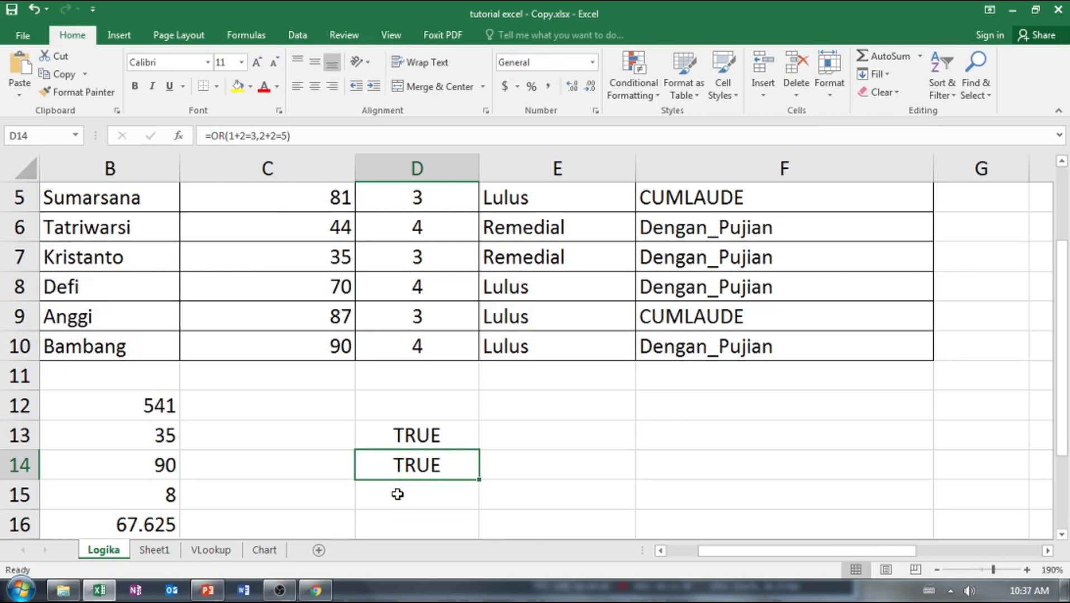
Start an AND formula in D15 and paste the copied OR formula text as its argument.
{"action": "left_click", "coordinate": [397, 494]}
{"action": "double_click", "coordinate": [399, 494]}
{"action": "type", "text": "=and"}
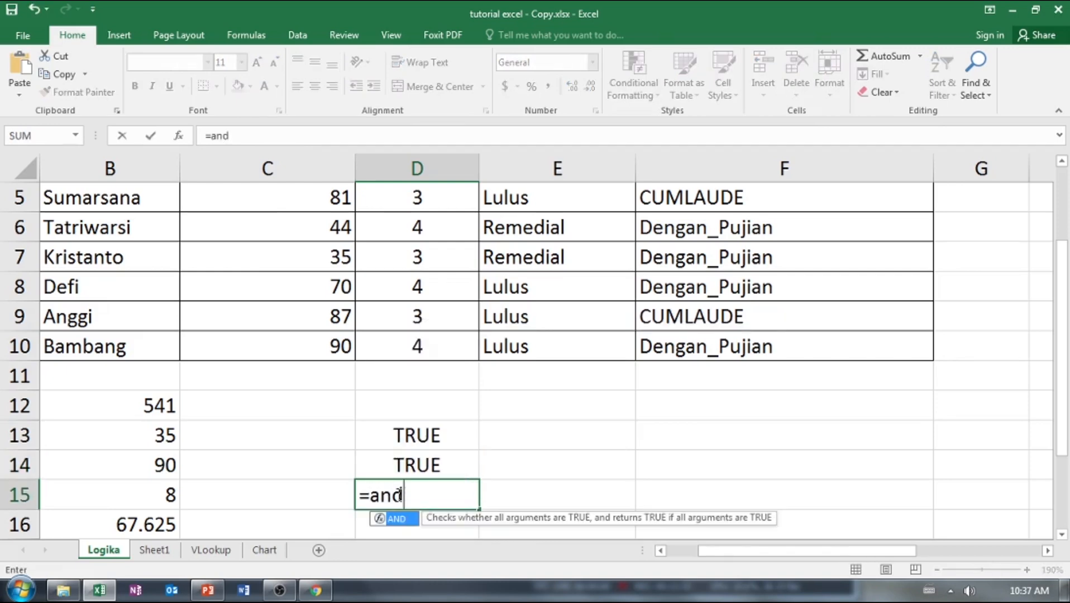
{"action": "key", "text": "Tab"}
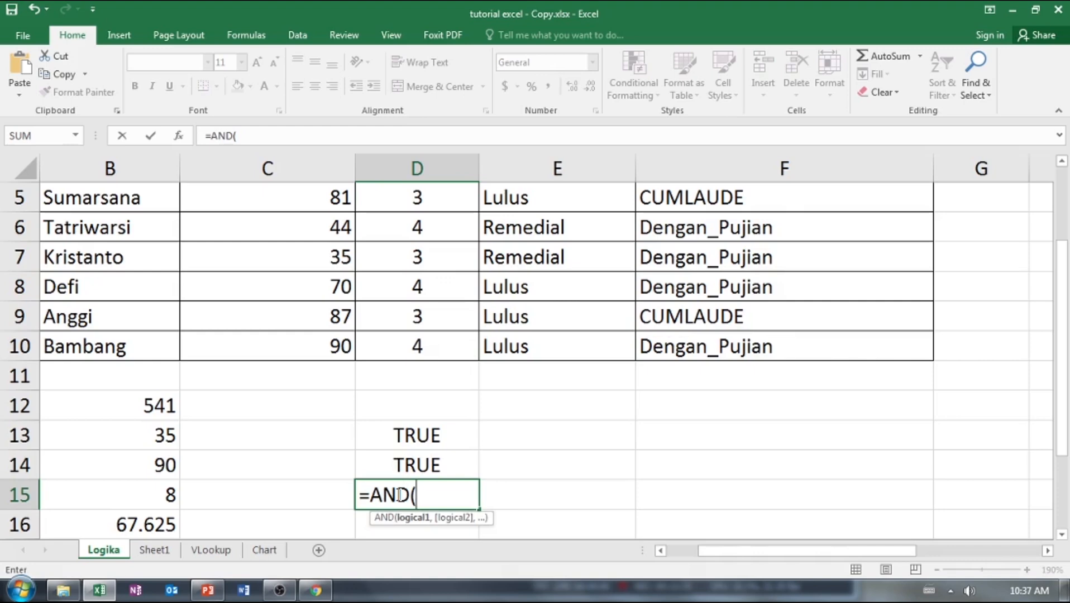
{"action": "key", "text": "ctrl+v"}
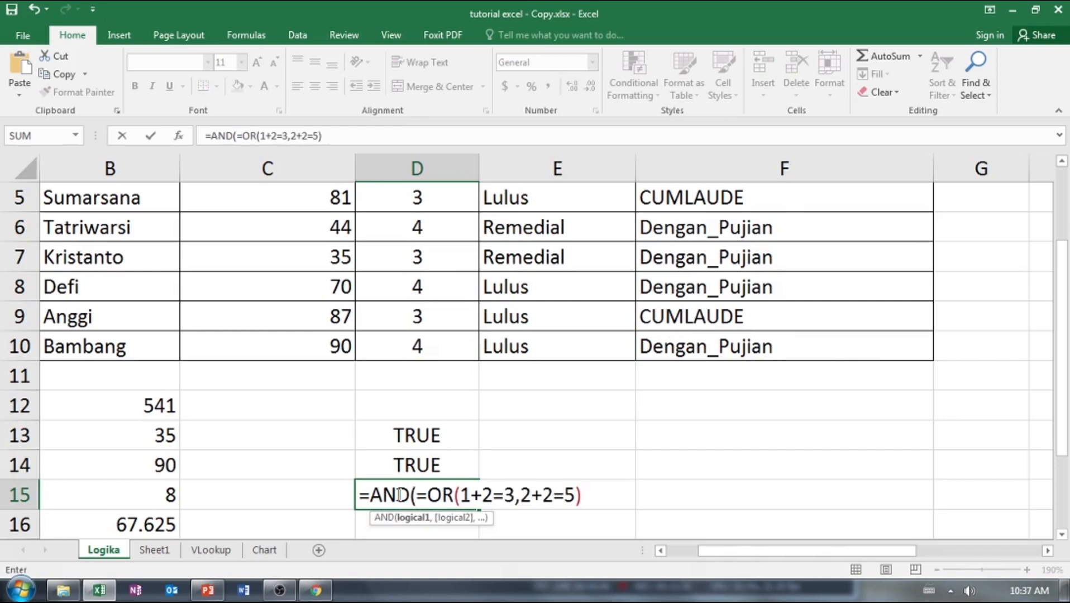
{"action": "key", "text": "Return"}
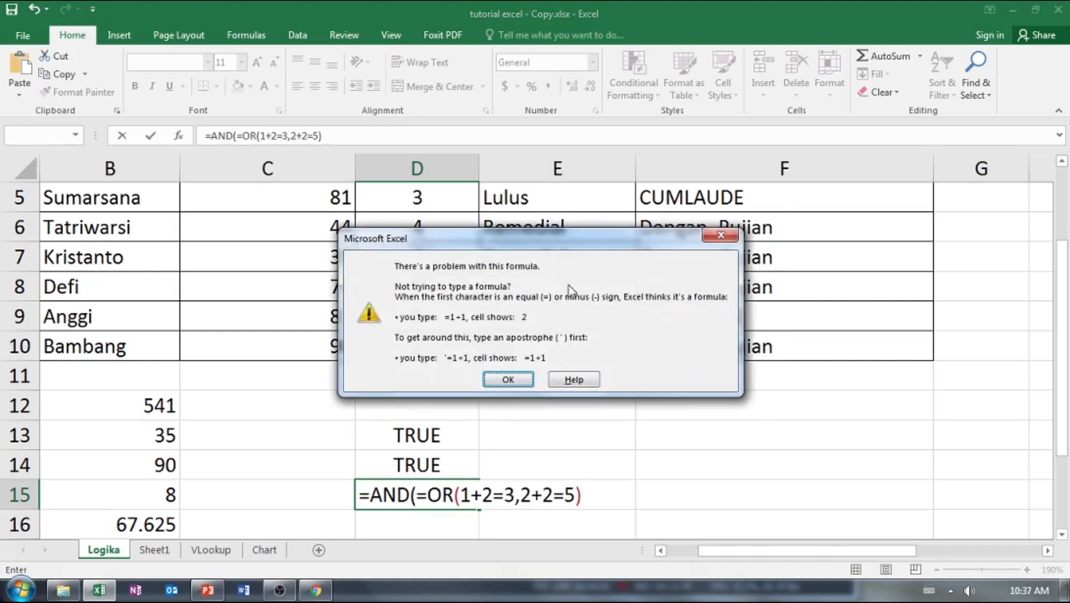
{"action": "left_click", "coordinate": [719, 236]}
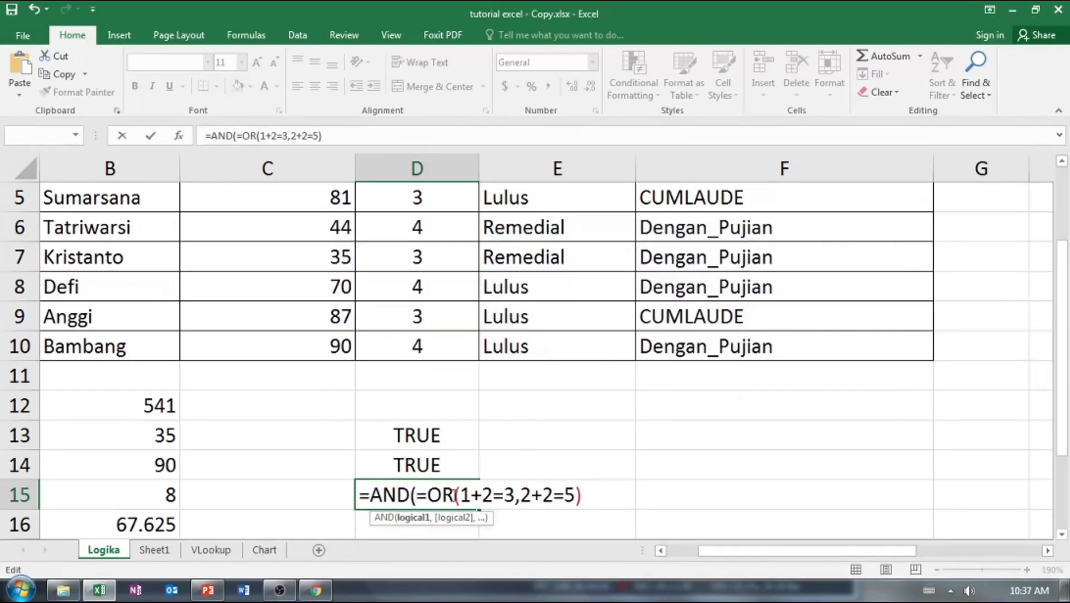
Remove the pasted "=OR(" in D15 so the formula becomes =AND(1+2=3,2+2=5), and commit it.
{"action": "key", "text": "Delete"}
{"action": "key", "text": "Delete"}
{"action": "key", "text": "Delete"}
{"action": "key", "text": "Delete"}
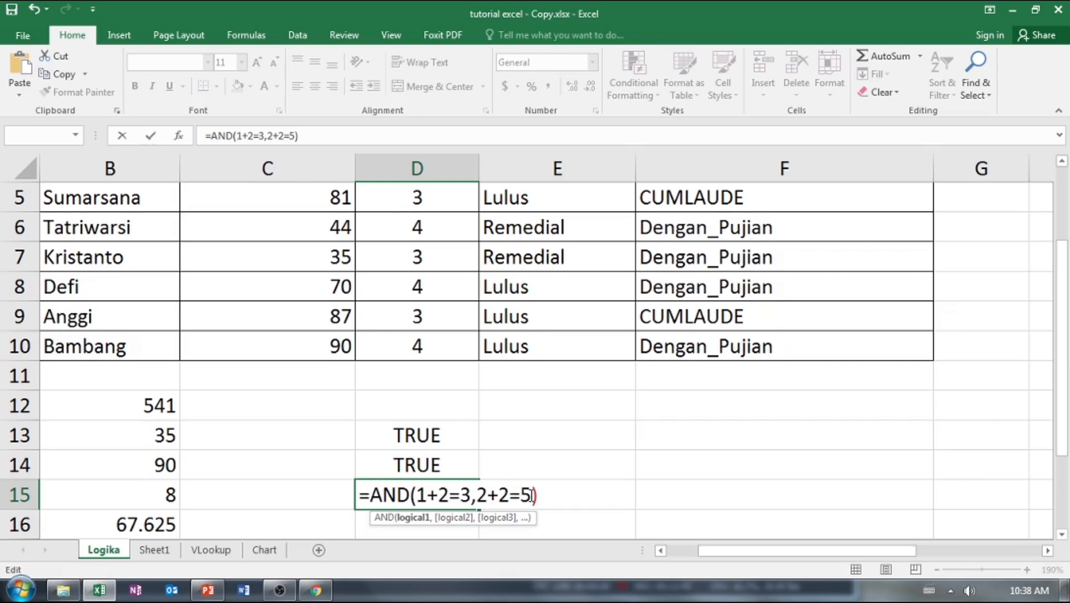
{"action": "key", "text": "Return"}
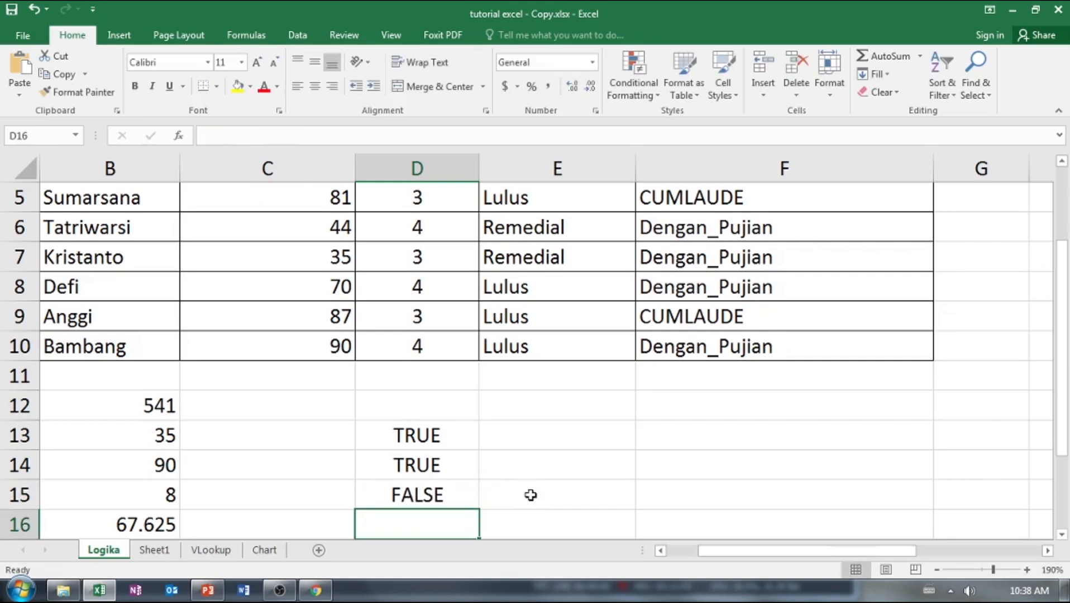
{"action": "left_click", "coordinate": [451, 493]}
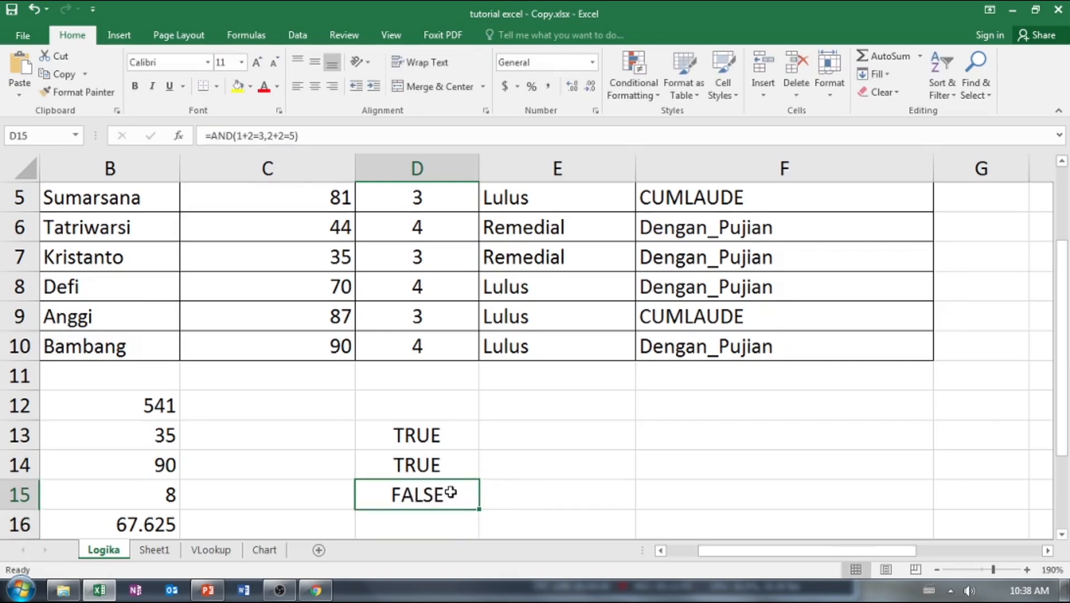
Change the second condition of the AND formula in D15 to 2+2=4 and commit it.
{"action": "left_click", "coordinate": [441, 469]}
{"action": "left_click", "coordinate": [431, 489]}
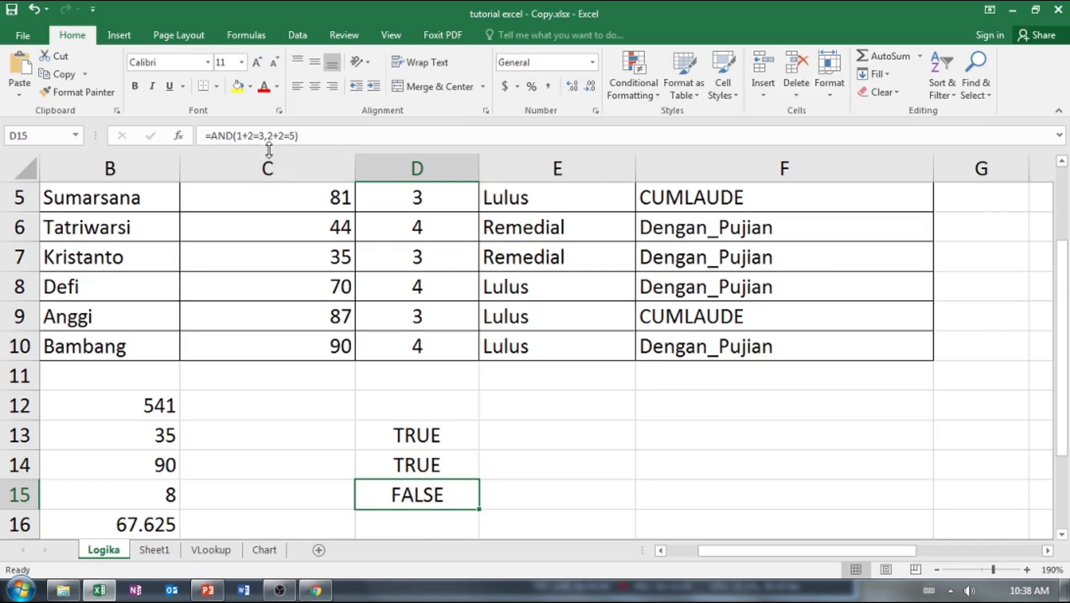
{"action": "left_click", "coordinate": [295, 137]}
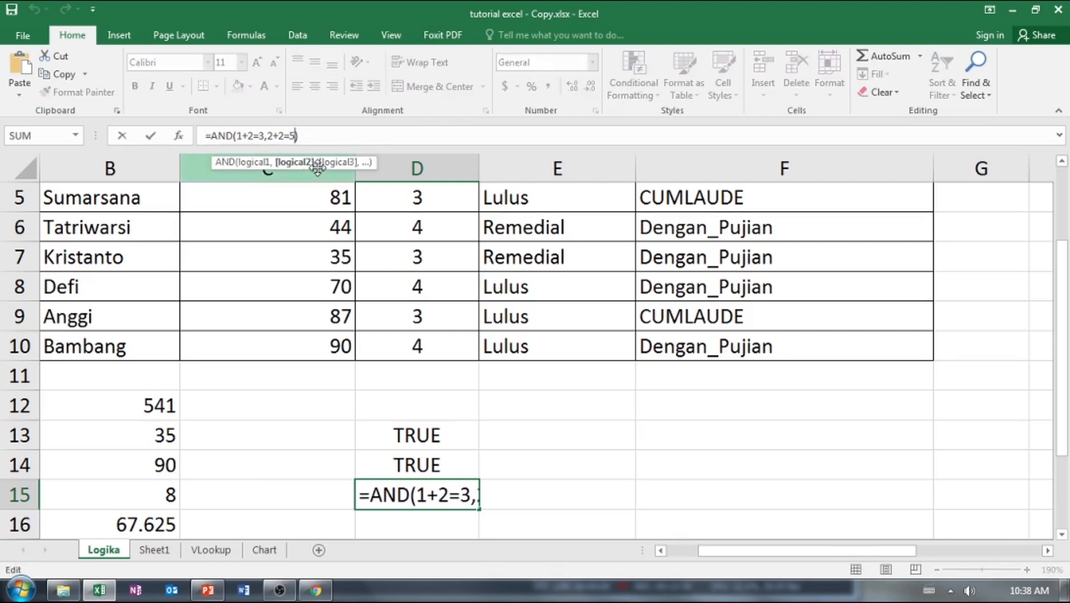
{"action": "double_click", "coordinate": [449, 503]}
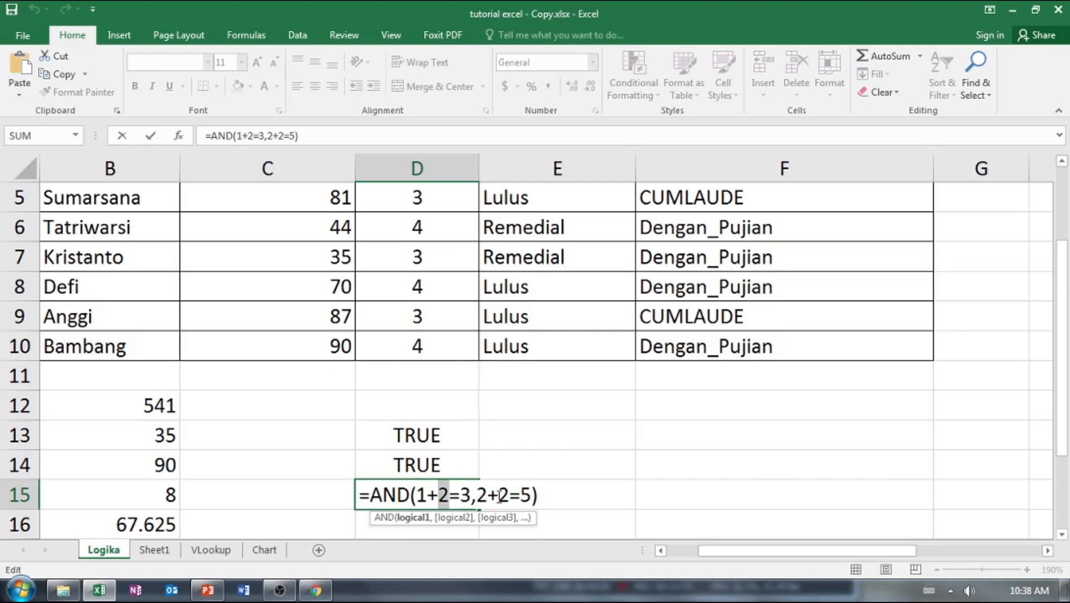
{"action": "left_click", "coordinate": [521, 495]}
{"action": "key", "text": "Delete"}
{"action": "type", "text": "4"}
{"action": "key", "text": "Return"}
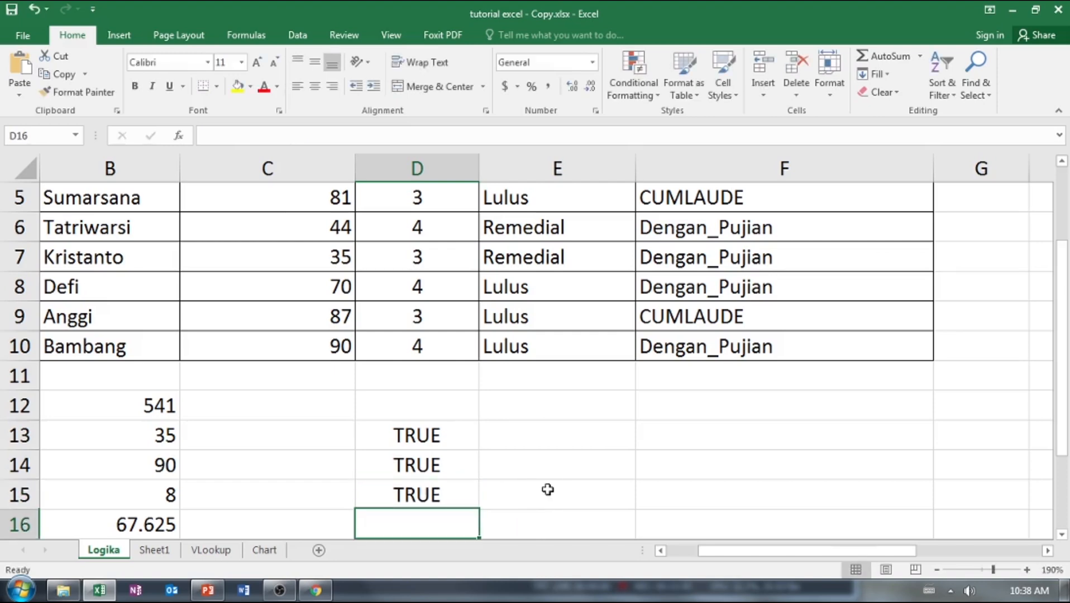
Add a third condition, 1+1=2, to the AND formula in D15 and commit it.
{"action": "double_click", "coordinate": [447, 494]}
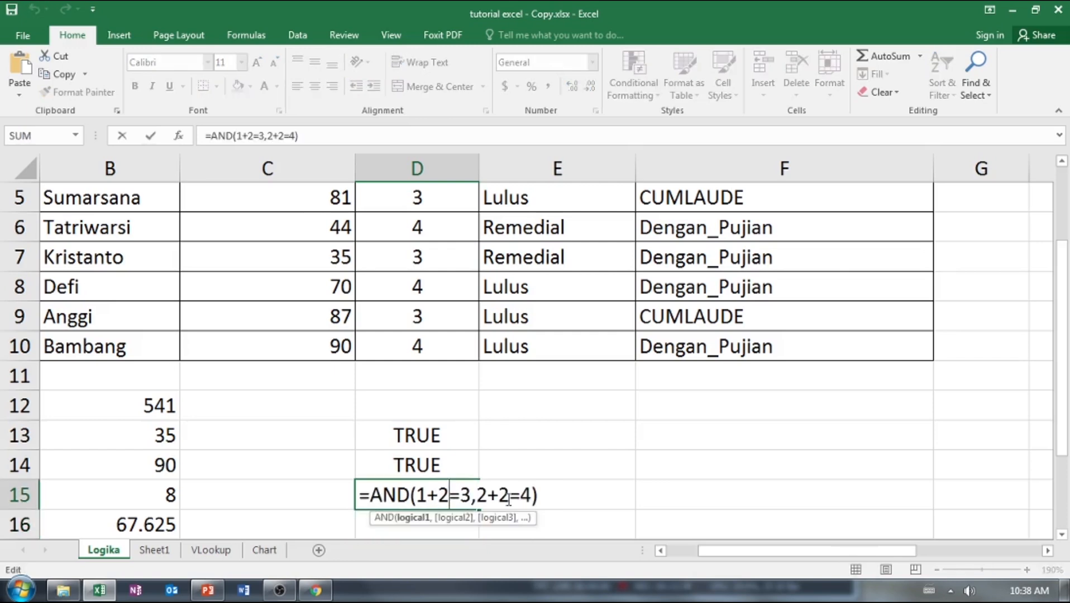
{"action": "left_click", "coordinate": [532, 495]}
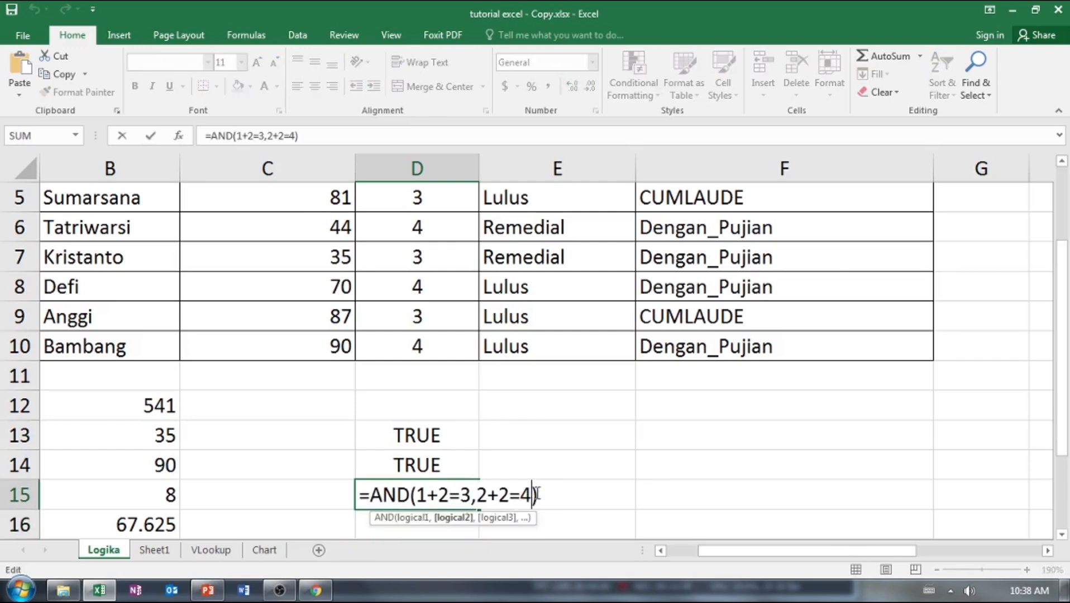
{"action": "type", "text": ",1"}
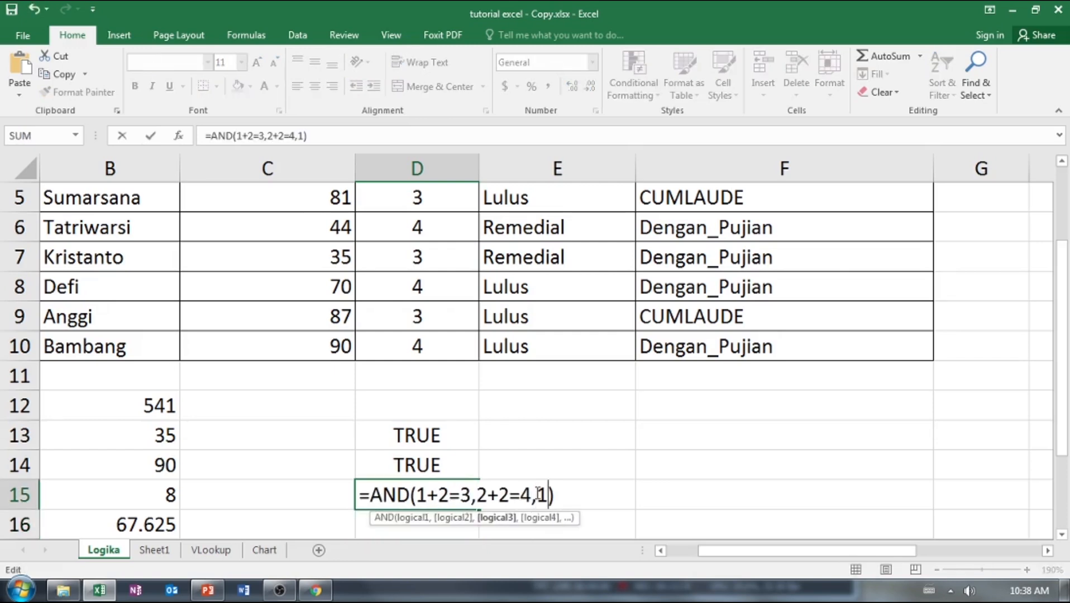
{"action": "type", "text": "+1=2"}
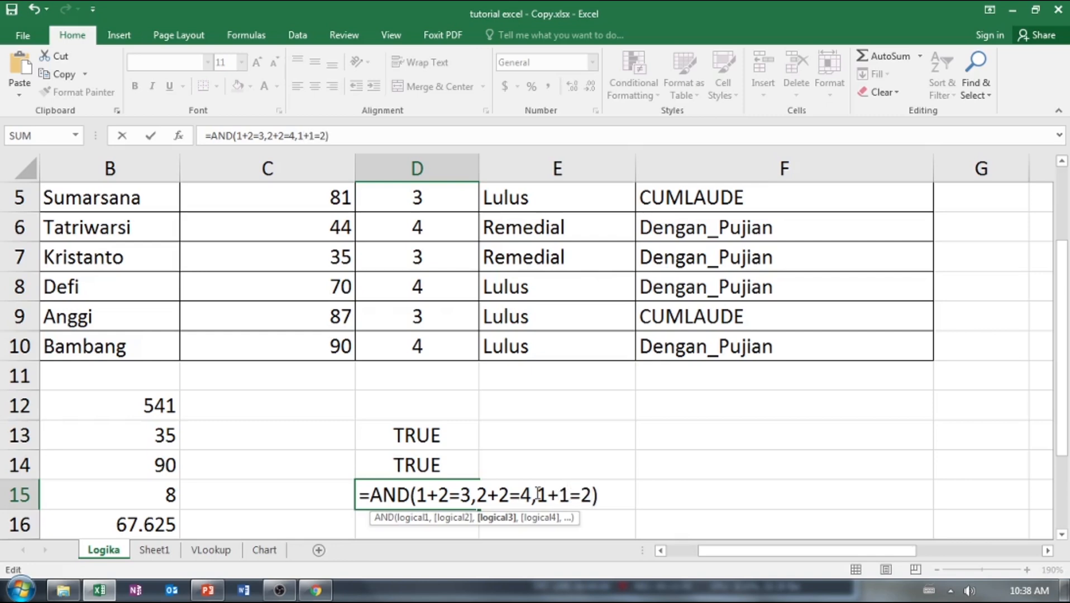
{"action": "key", "text": "Return"}
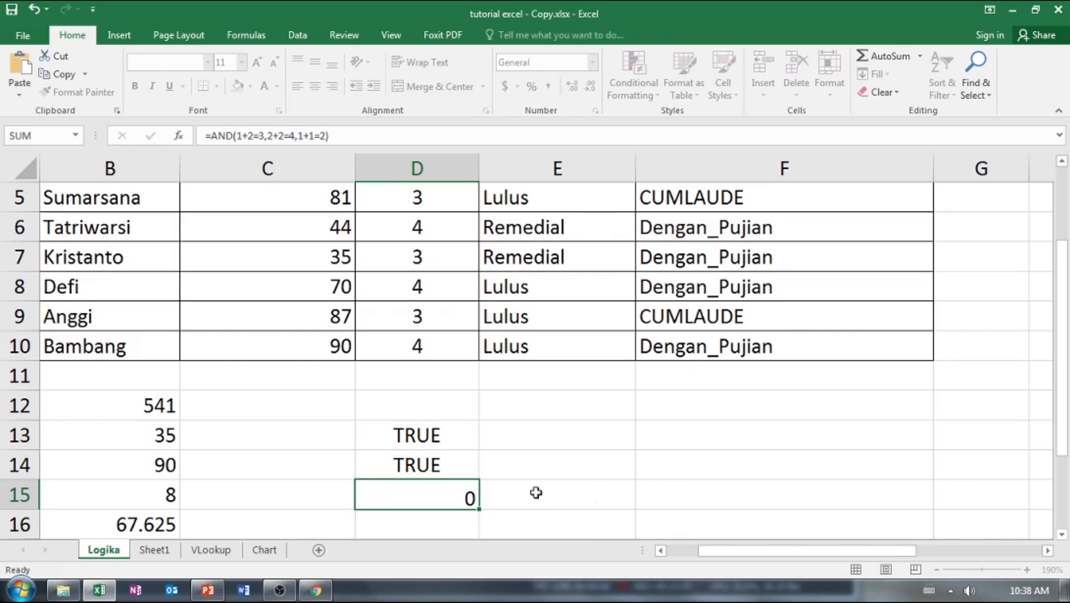
Change the third condition of the AND formula in D15 to 1+1=3, commit it and reselect the cell.
{"action": "double_click", "coordinate": [438, 494]}
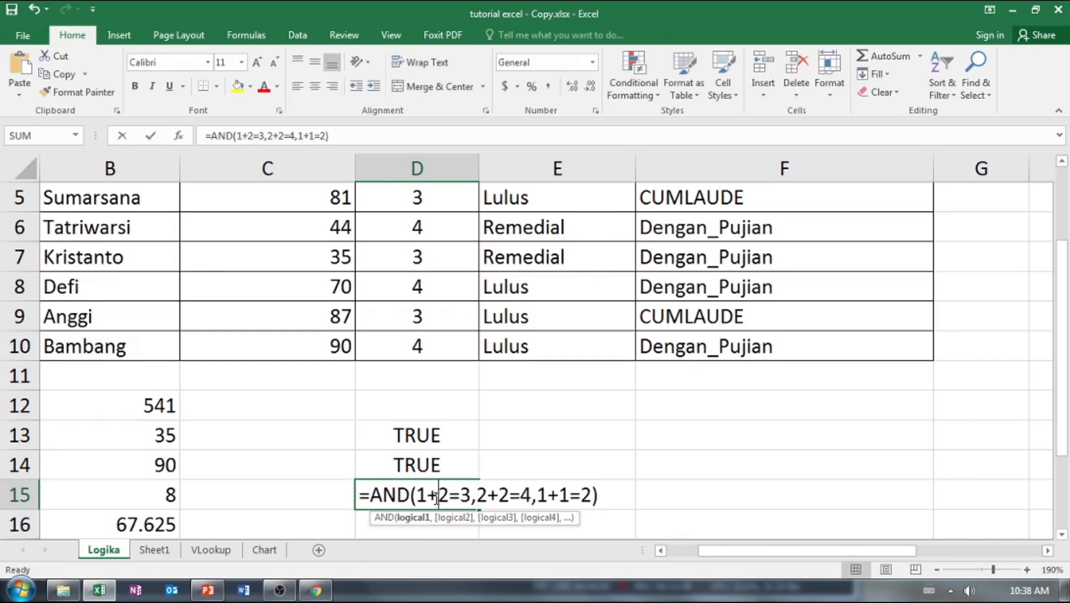
{"action": "left_click", "coordinate": [589, 495]}
{"action": "key", "text": "BackSpace"}
{"action": "type", "text": "3"}
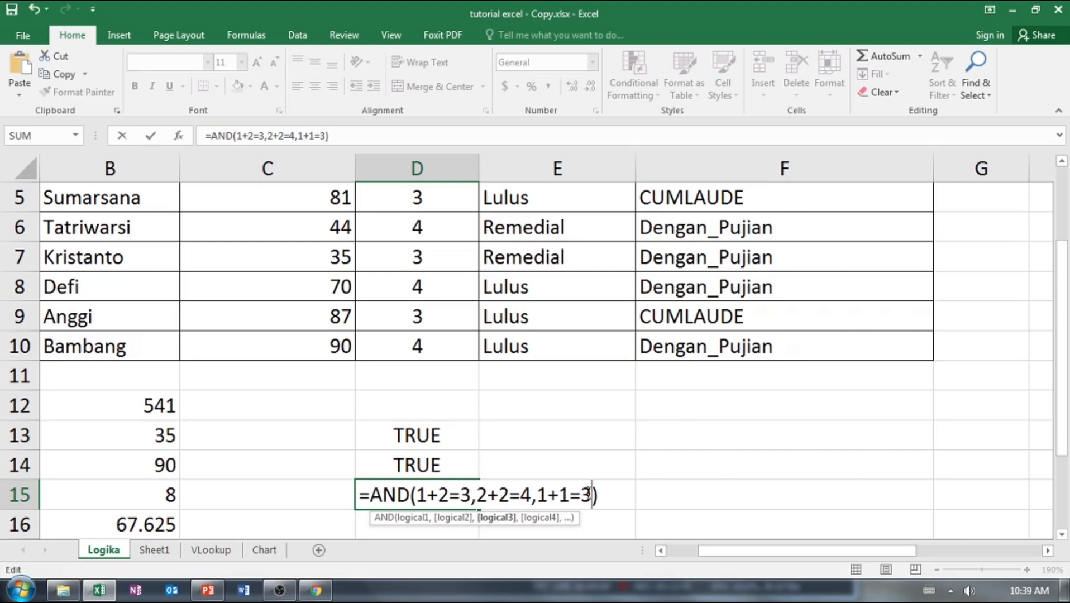
{"action": "key", "text": "Return"}
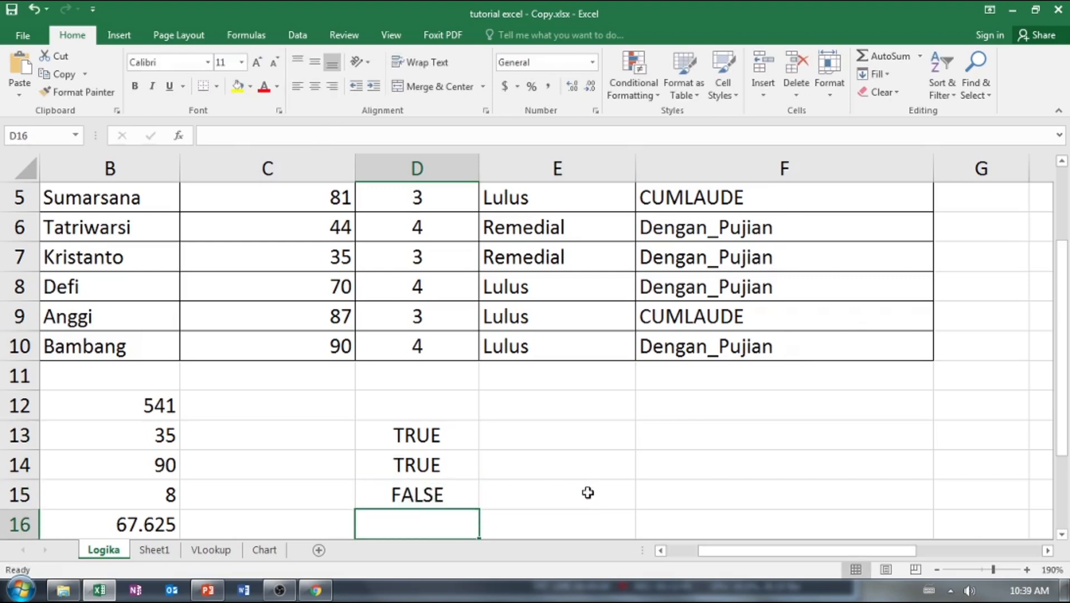
{"action": "left_click", "coordinate": [458, 492]}
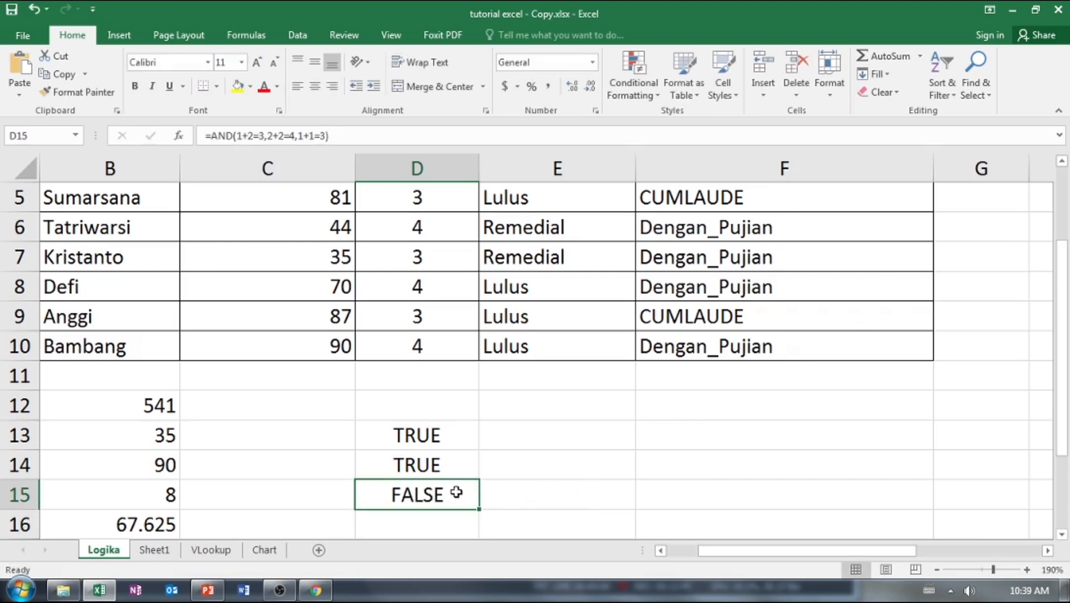
Enter the note "jika ada 1 kondisi saja yang false, maka hasil akhirnya false" in E15.
{"action": "left_click", "coordinate": [568, 503]}
{"action": "type", "text": "jika"}
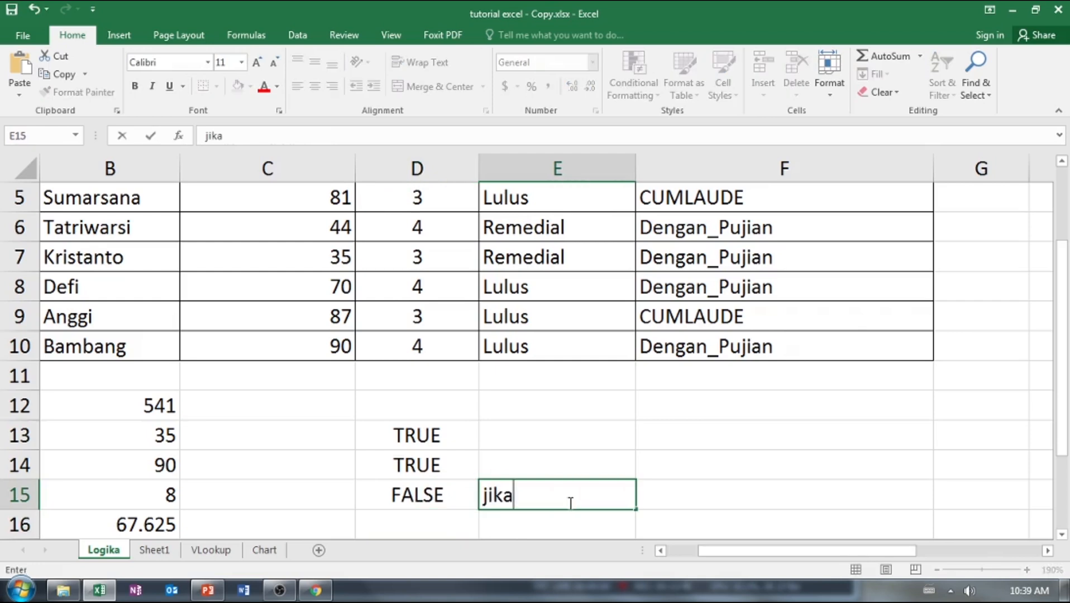
{"action": "type", "text": " ada 1 k"}
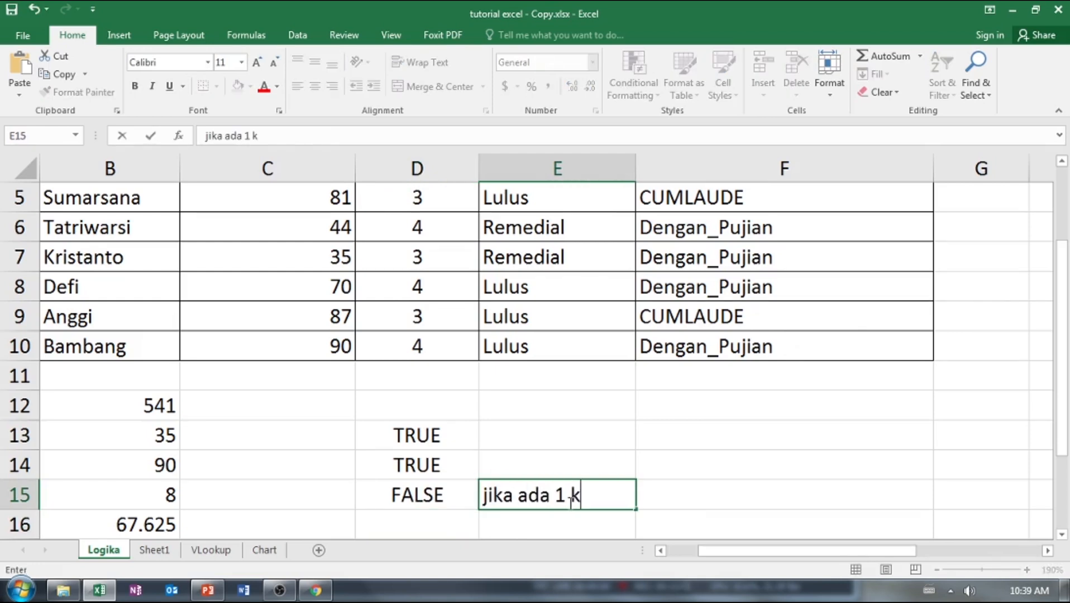
{"action": "type", "text": "ondisi saja yang false,"}
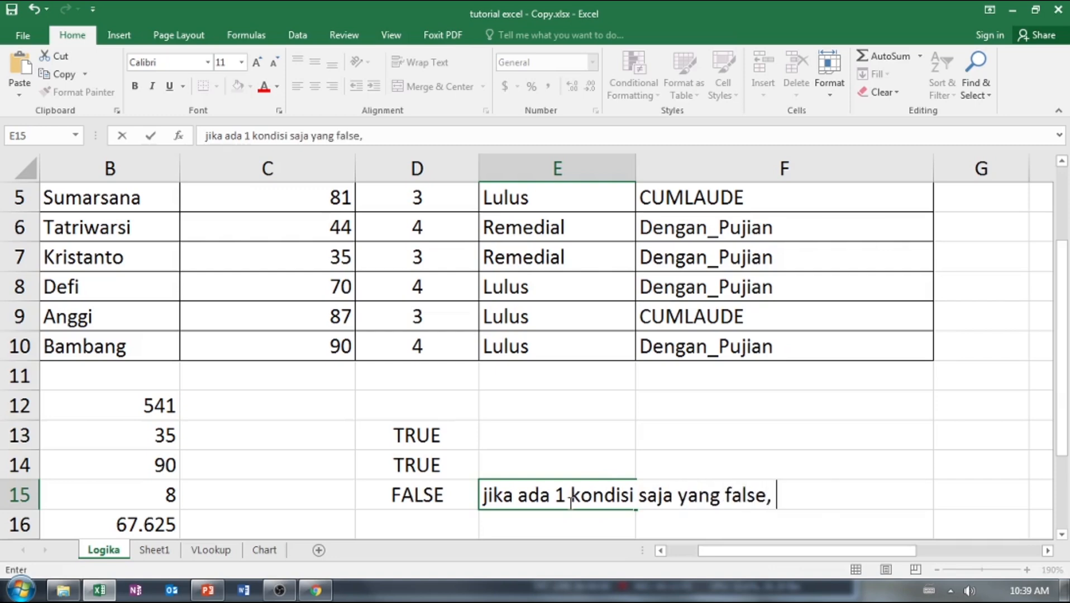
{"action": "type", "text": " maka hasil "}
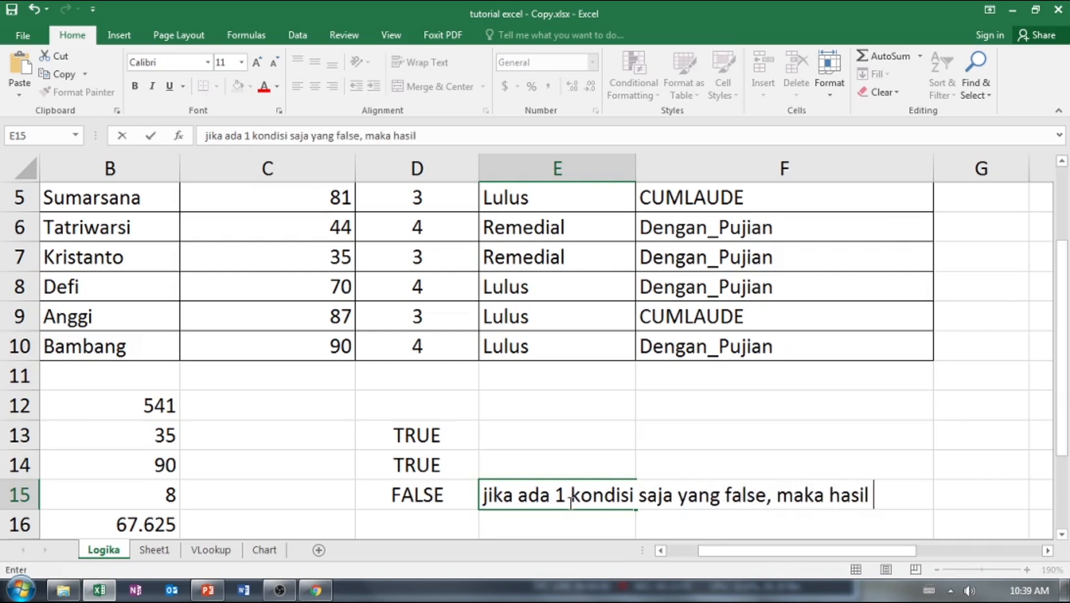
{"action": "type", "text": "akhirnya false"}
{"action": "key", "text": "Return"}
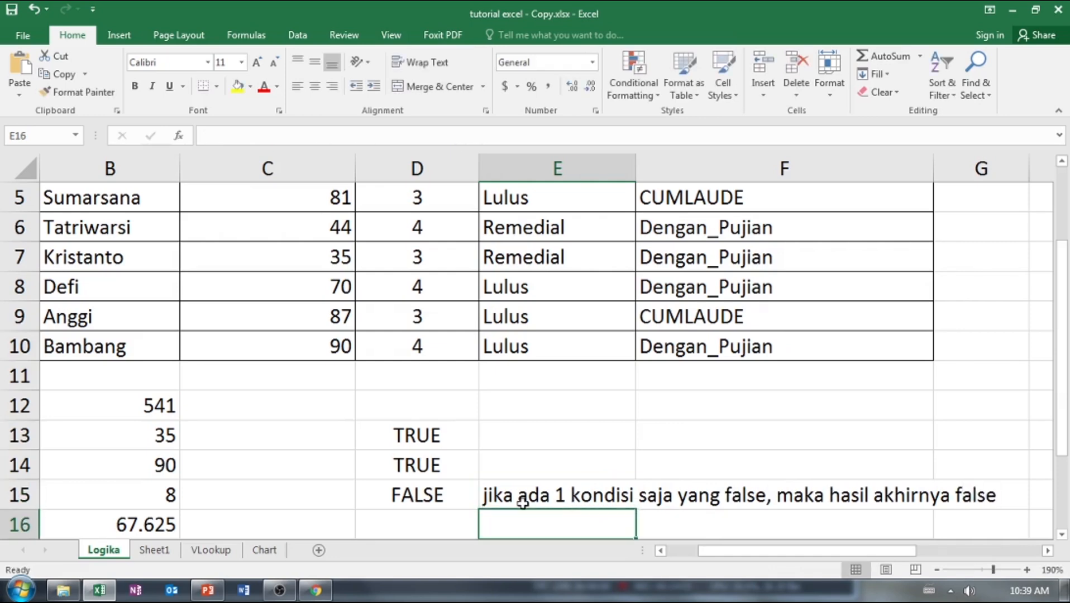
Enter the right-aligned label AND in C15 and fill C15:E15 with yellow.
{"action": "left_click", "coordinate": [340, 504]}
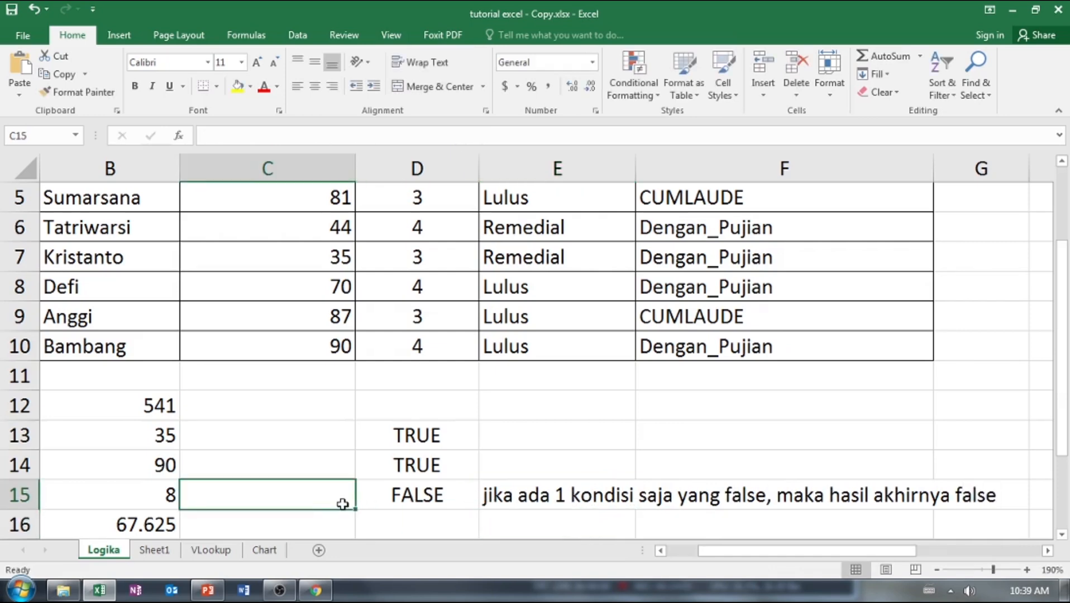
{"action": "type", "text": "AND"}
{"action": "left_click", "coordinate": [365, 513]}
{"action": "left_click", "coordinate": [343, 498]}
{"action": "left_click", "coordinate": [332, 86]}
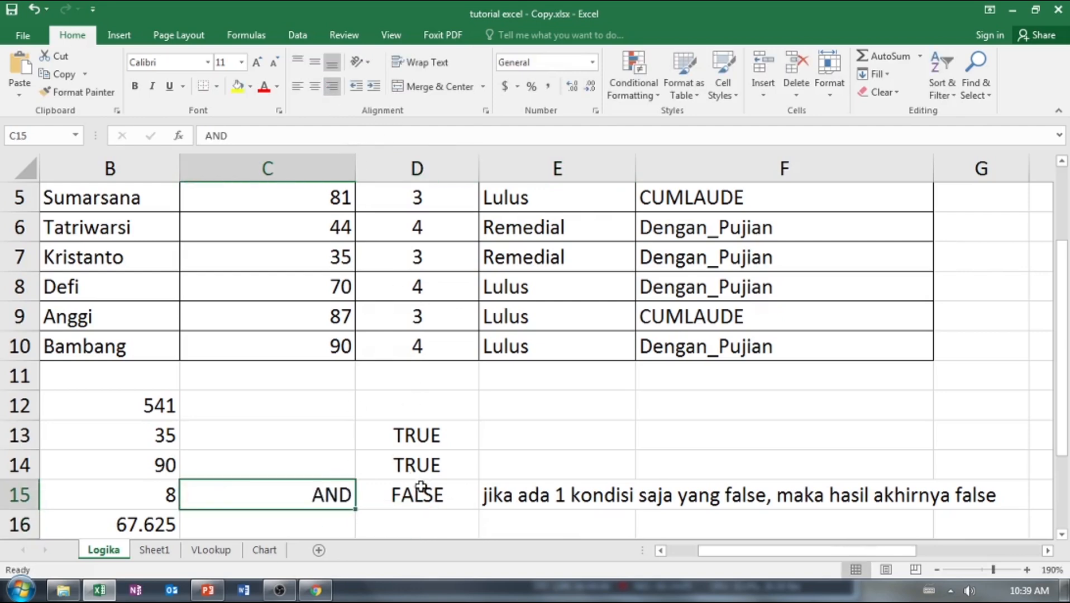
{"action": "left_click_drag", "start_coordinate": [353, 502], "coordinate": [557, 501]}
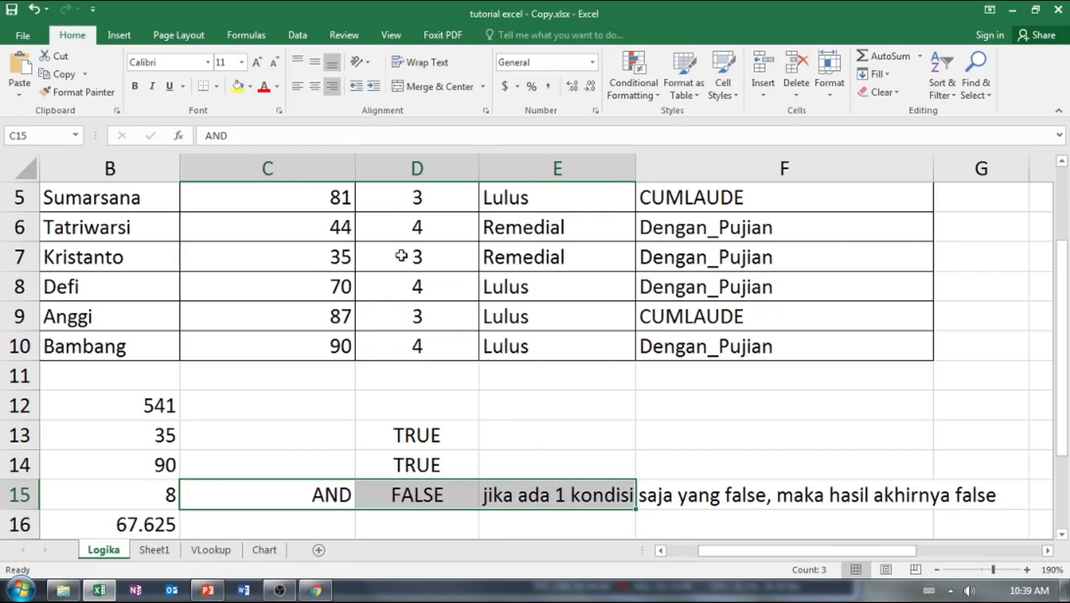
{"action": "left_click", "coordinate": [239, 86]}
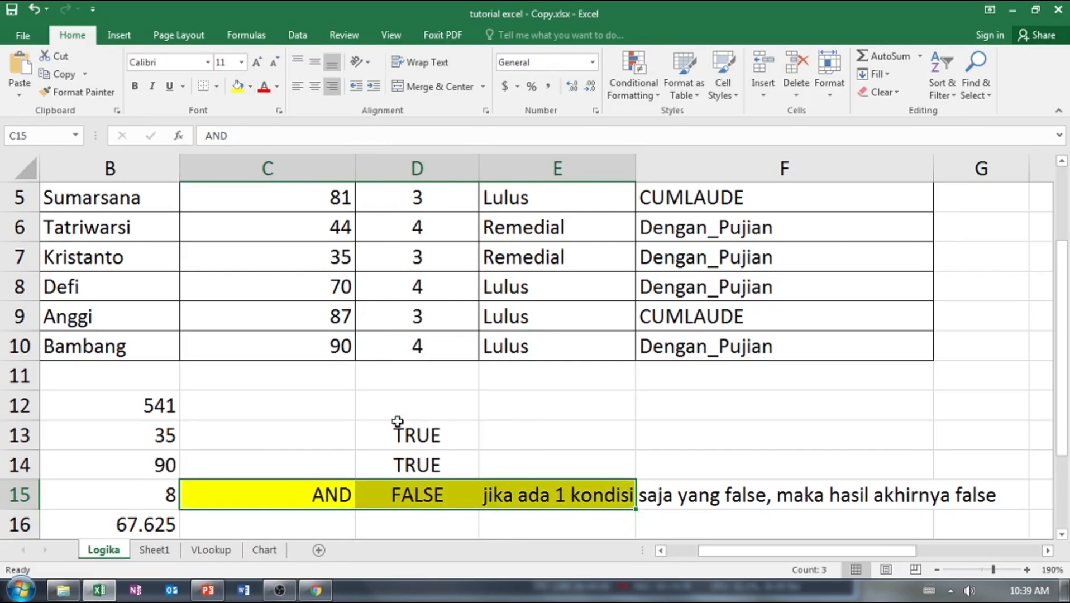
Enter the label OR in C14 and copy the formatting of C15 onto it.
{"action": "left_click", "coordinate": [341, 470]}
{"action": "type", "text": "OR"}
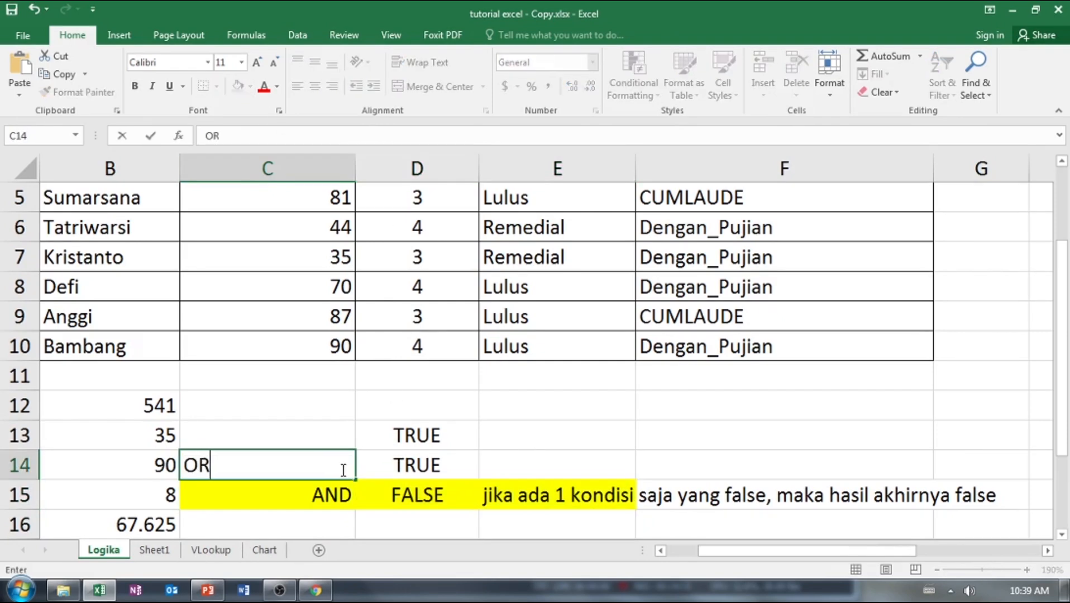
{"action": "left_click", "coordinate": [343, 491]}
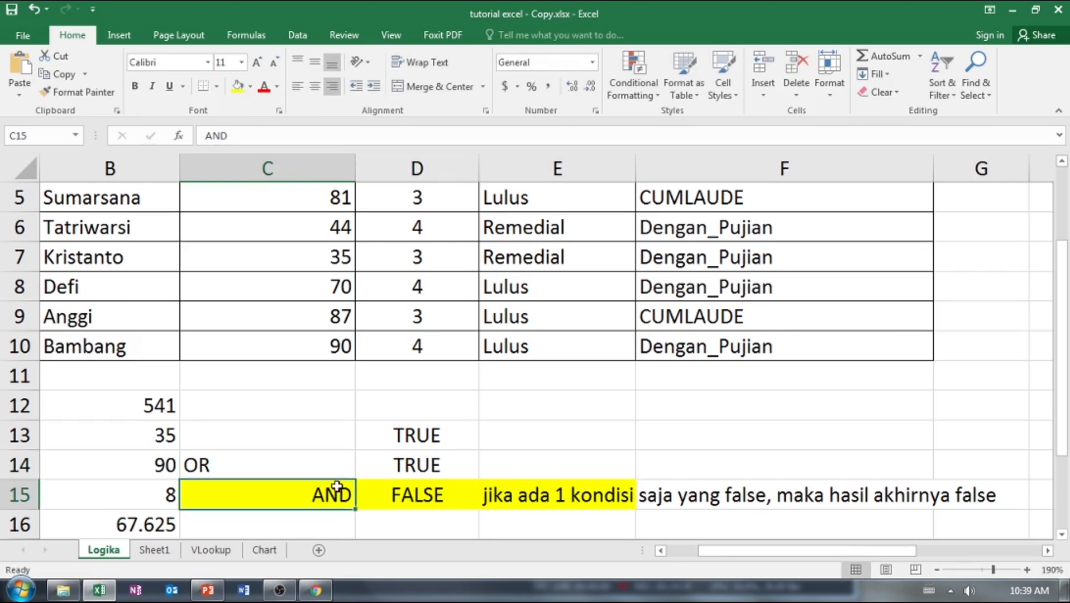
{"action": "left_click", "coordinate": [78, 92]}
{"action": "left_click", "coordinate": [329, 468]}
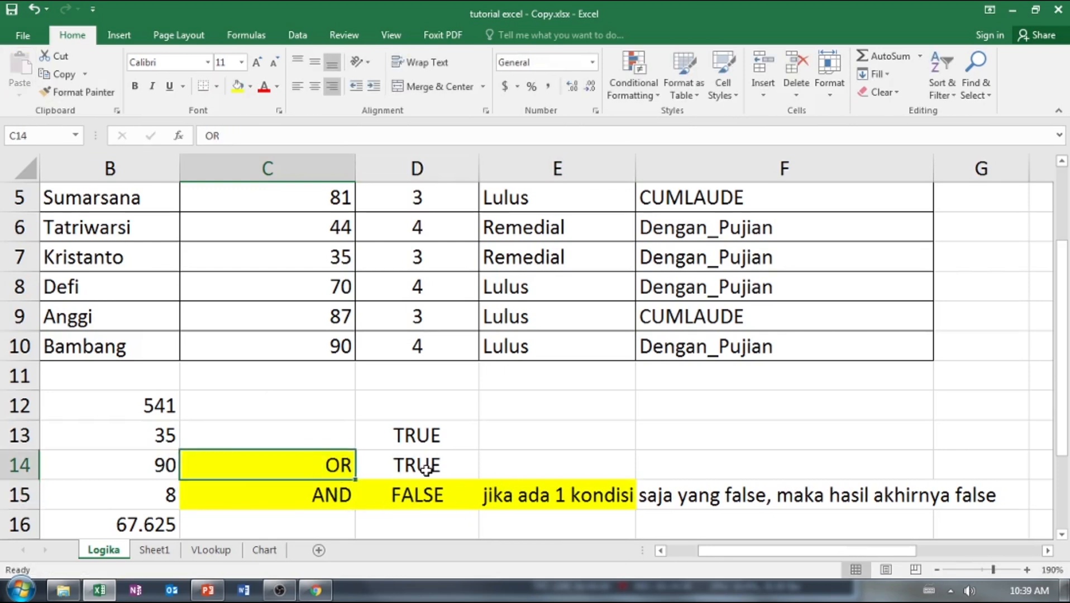
Enter the note "jika ada 1 kondisi saja yang true, maka hasil akhirnya true" in E14.
{"action": "left_click", "coordinate": [495, 466]}
{"action": "type", "text": "ji"}
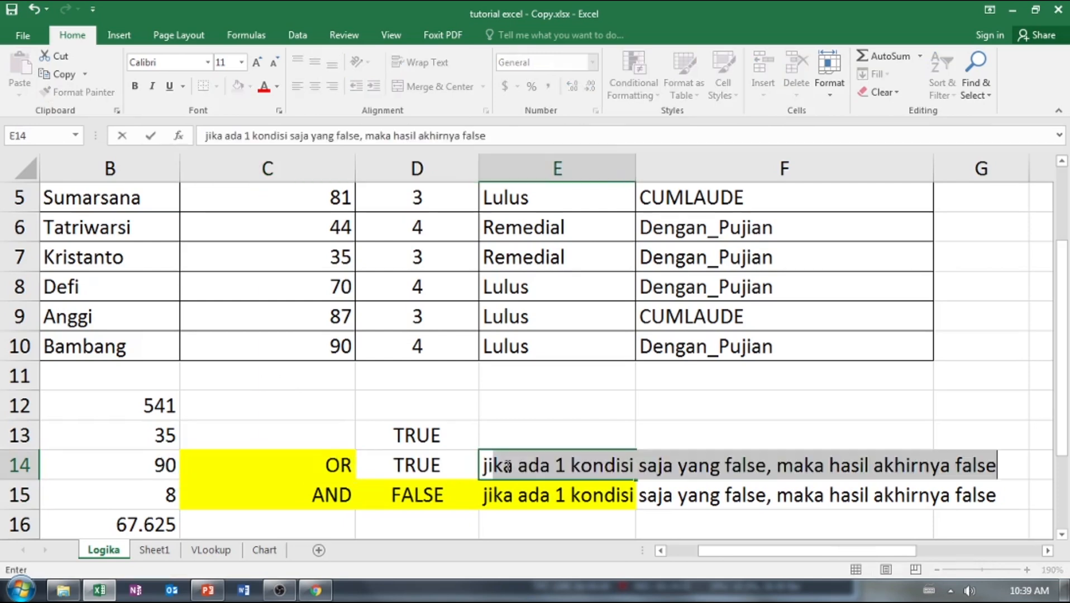
{"action": "type", "text": "ka ada 1 kondisi"}
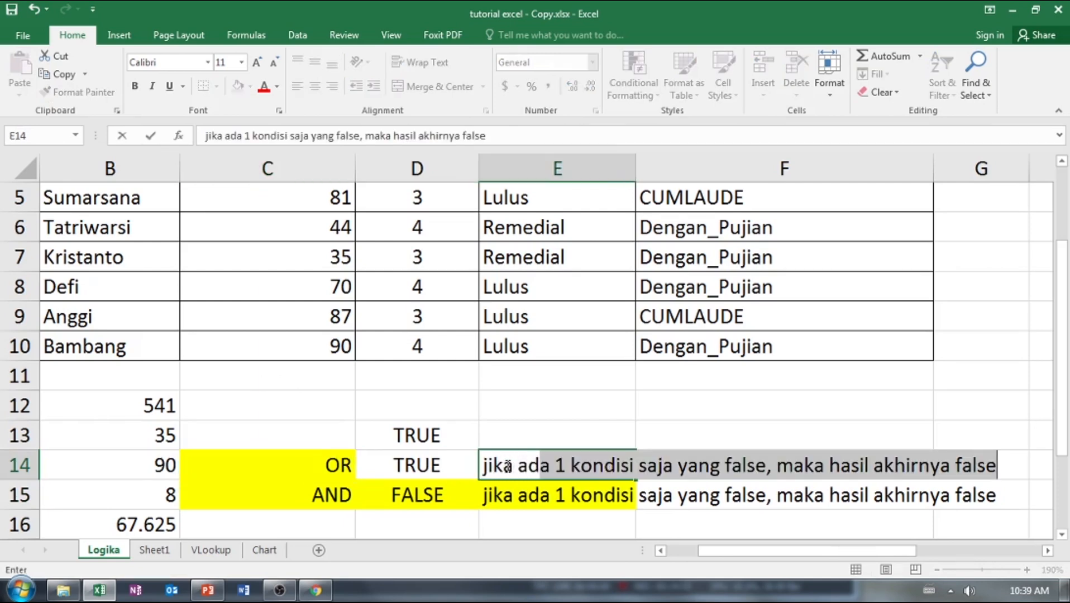
{"action": "type", "text": " saja yang "}
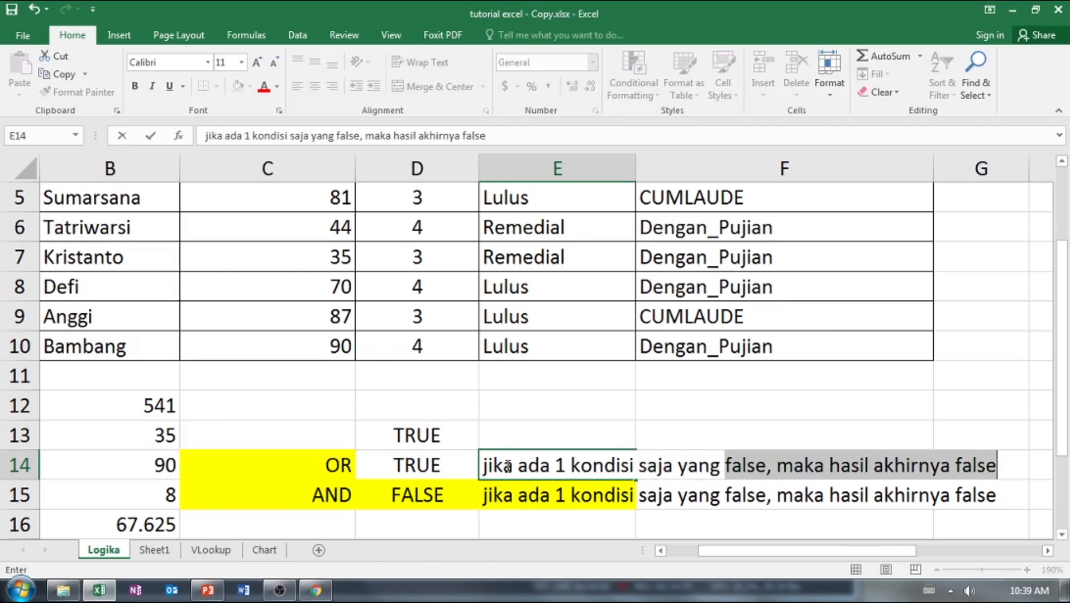
{"action": "type", "text": "trus"}
{"action": "key", "text": "BackSpace"}
{"action": "type", "text": "e"}
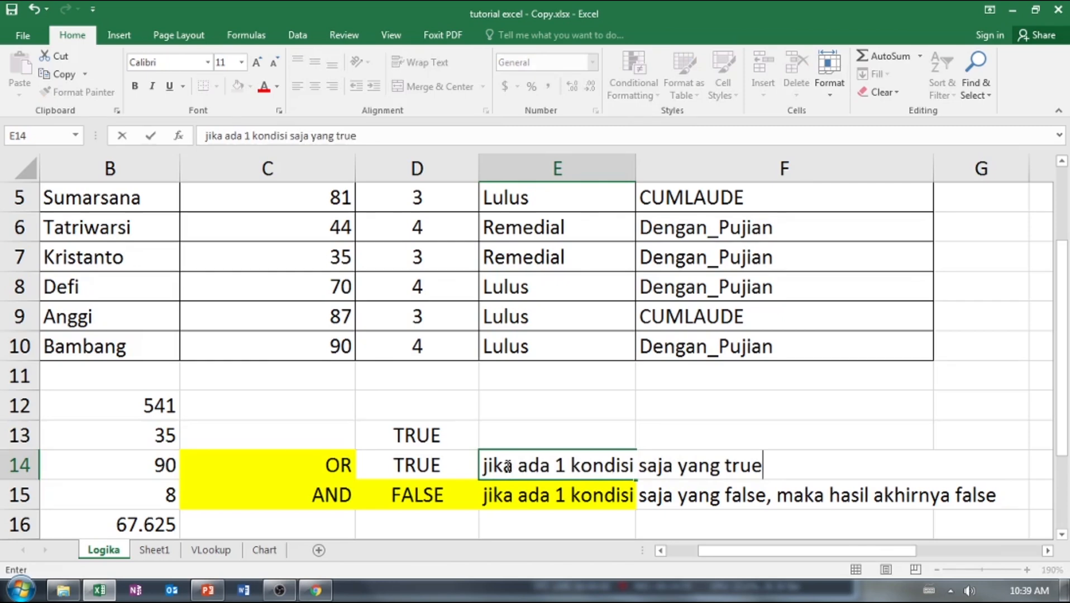
{"action": "type", "text": ", maka hasil"}
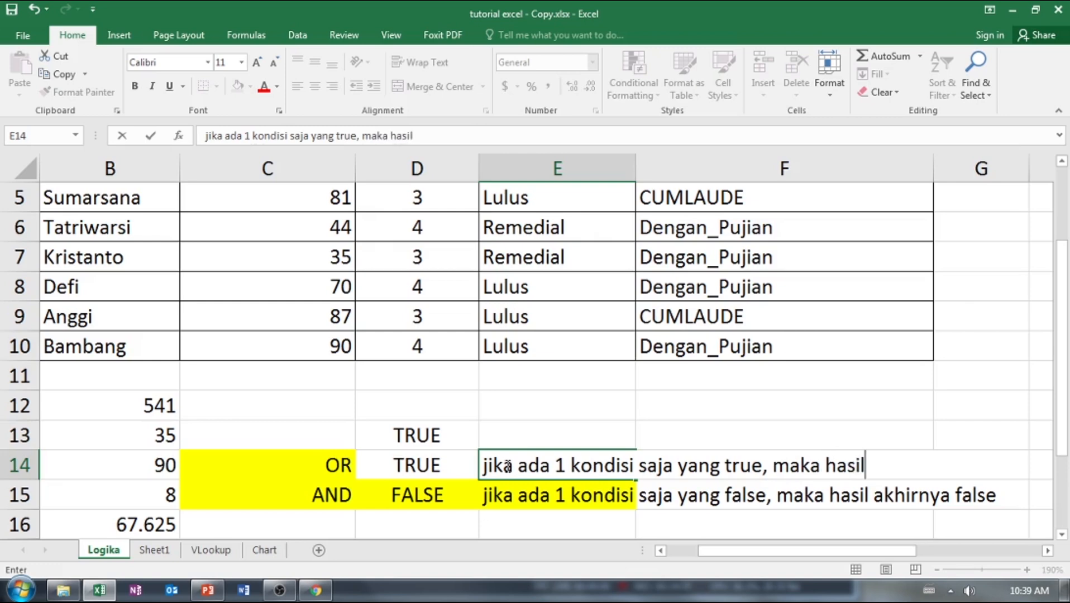
{"action": "type", "text": " akhirnya trus"}
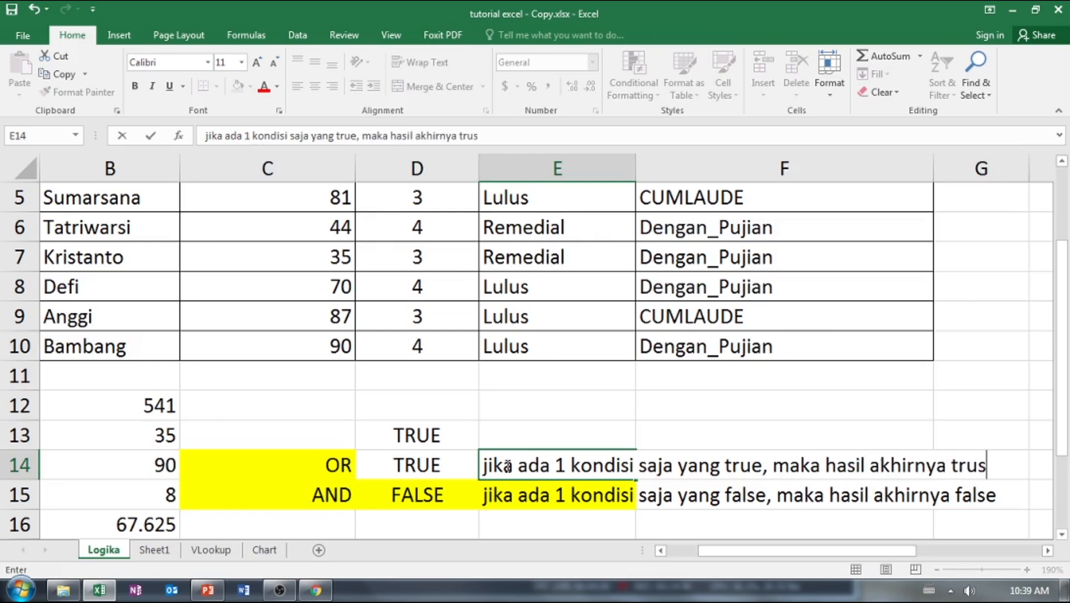
{"action": "key", "text": "BackSpace"}
{"action": "type", "text": "e"}
{"action": "key", "text": "Return"}
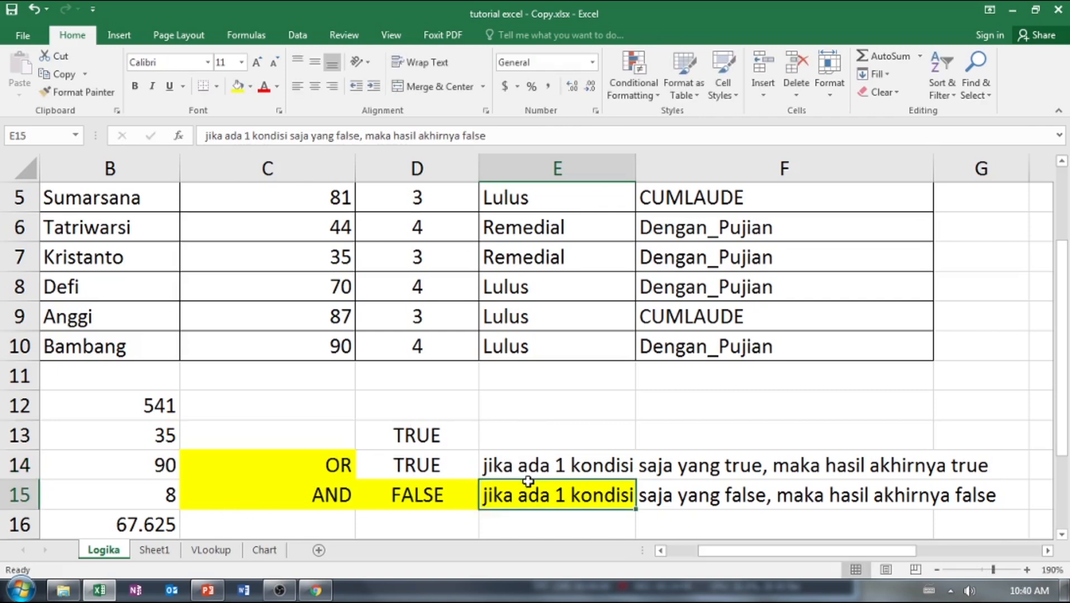
Examine the OR formula in D14 and the IF formula in the first Status cell, E3.
{"action": "left_click", "coordinate": [427, 472]}
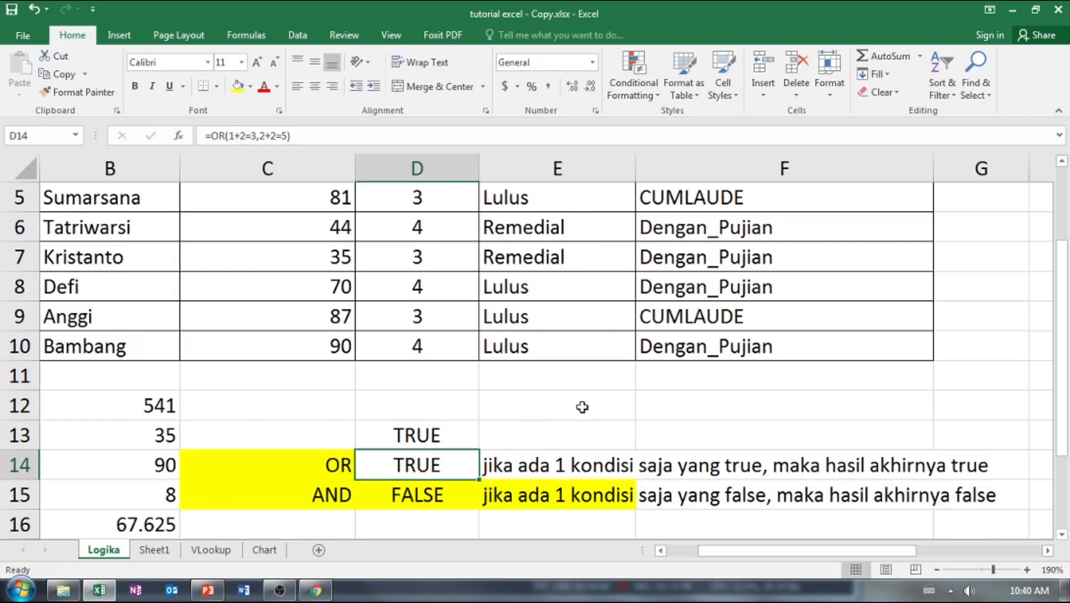
{"action": "scroll", "coordinate": [567, 434], "scroll_direction": "up", "scroll_amount": 1}
{"action": "scroll", "coordinate": [567, 434], "scroll_direction": "up", "scroll_amount": 1}
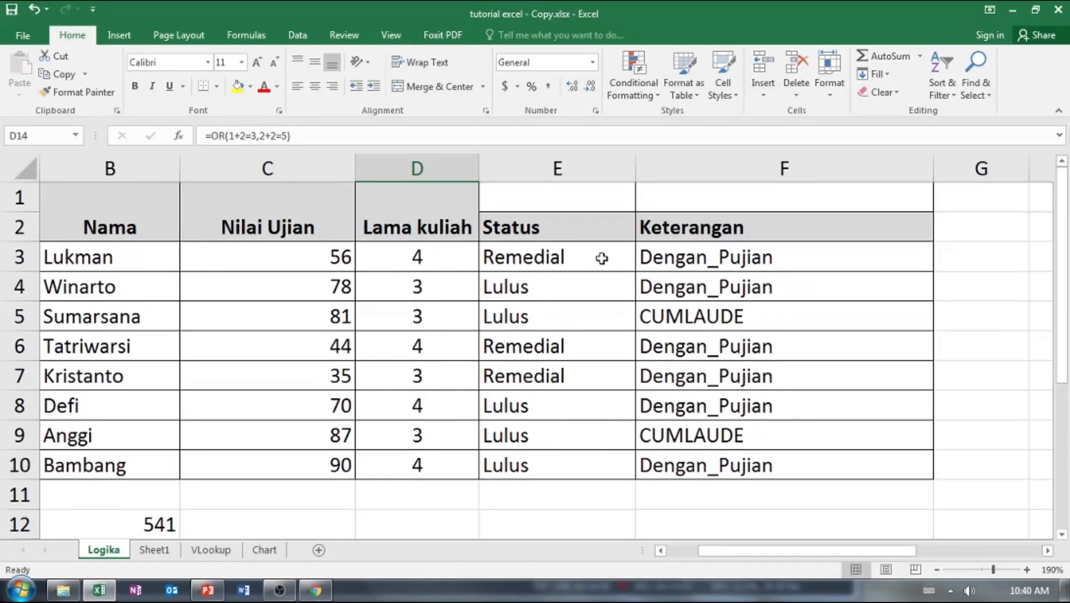
{"action": "left_click", "coordinate": [573, 257]}
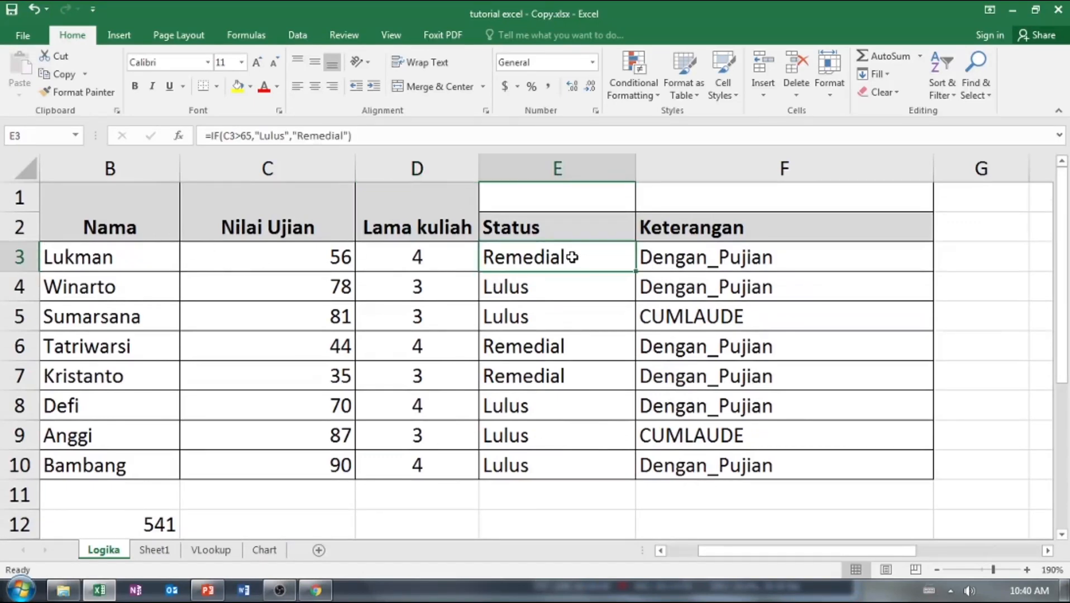
Clear the Status formulas from E4:E10, leaving only the first one in E3.
{"action": "double_click", "coordinate": [573, 257]}
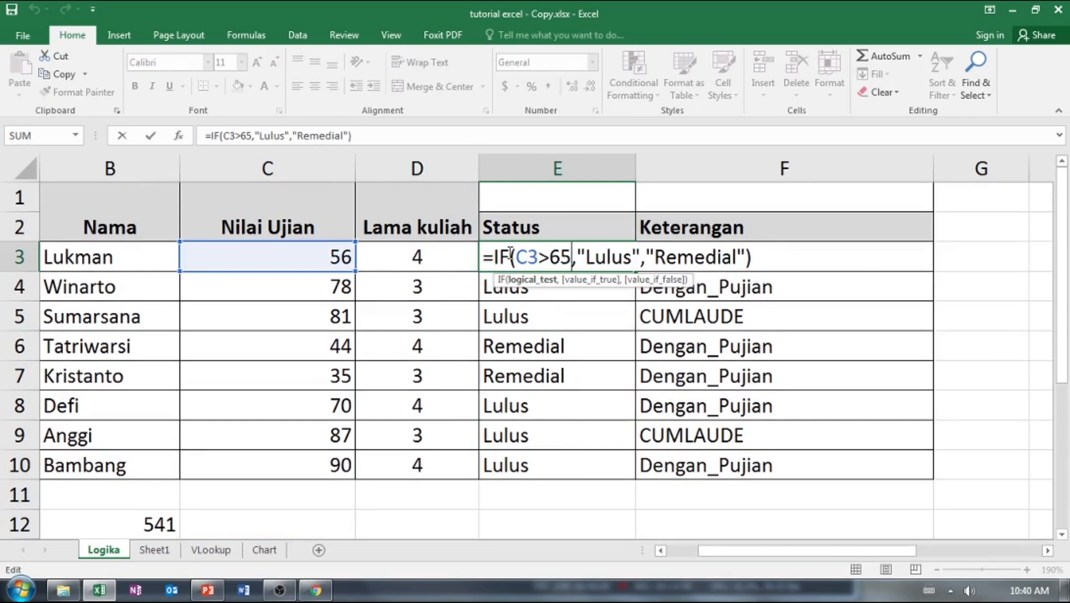
{"action": "left_click", "coordinate": [523, 292]}
{"action": "key", "text": "Delete"}
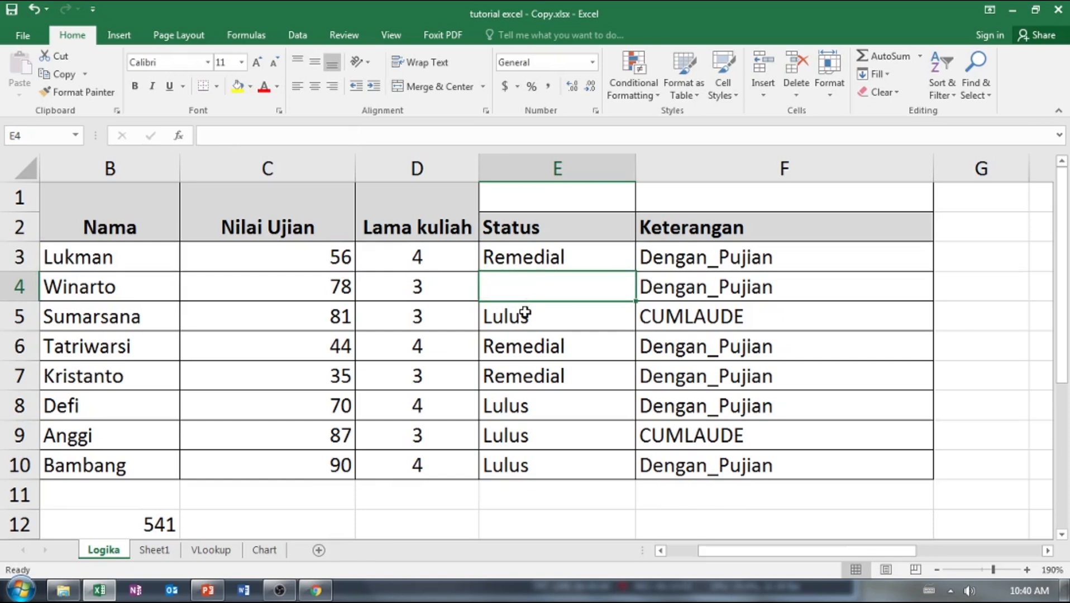
{"action": "key", "text": "Down"}
{"action": "key", "text": "Delete"}
{"action": "key", "text": "Down"}
{"action": "key", "text": "Up"}
{"action": "key", "text": "Up"}
{"action": "left_click_drag", "start_coordinate": [542, 302], "coordinate": [556, 460]}
{"action": "key", "text": "Delete"}
Delete the IF formula from the first Status cell, E3.
{"action": "left_click", "coordinate": [546, 261]}
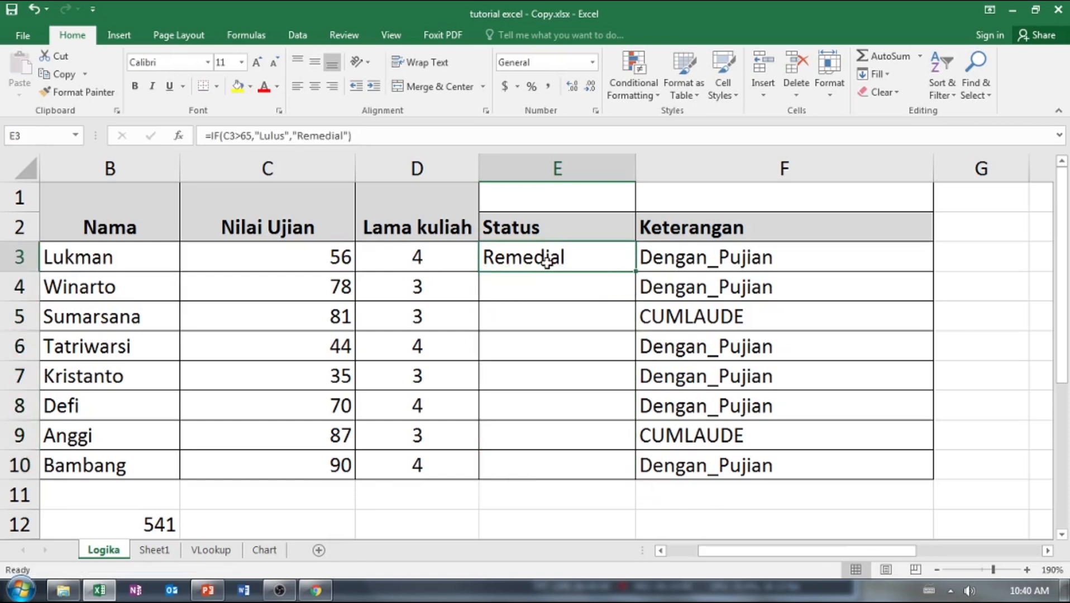
{"action": "double_click", "coordinate": [546, 261]}
{"action": "left_click", "coordinate": [540, 311]}
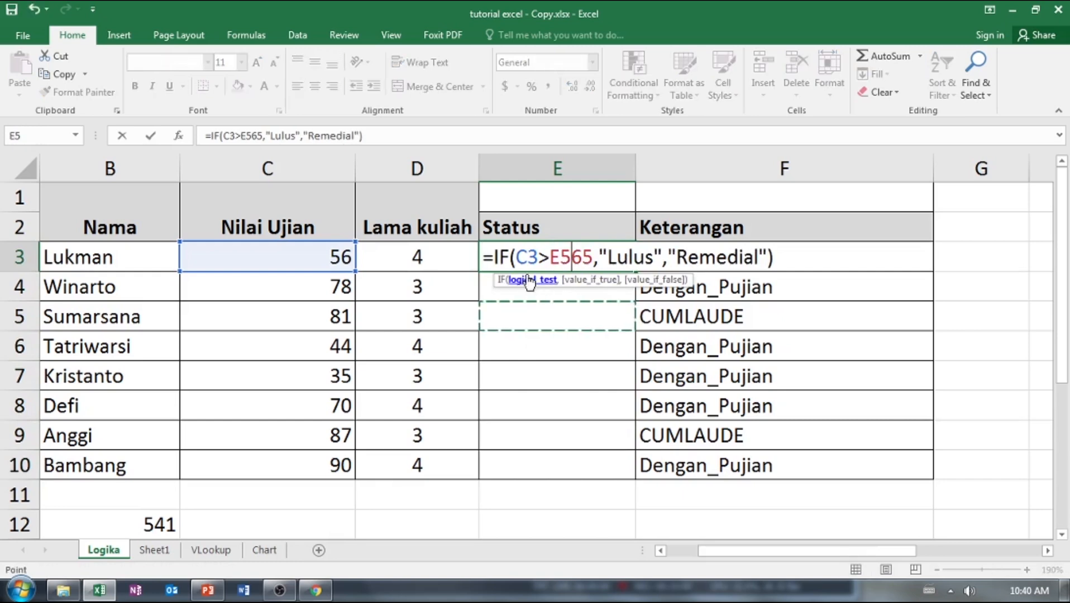
{"action": "key", "text": "Escape"}
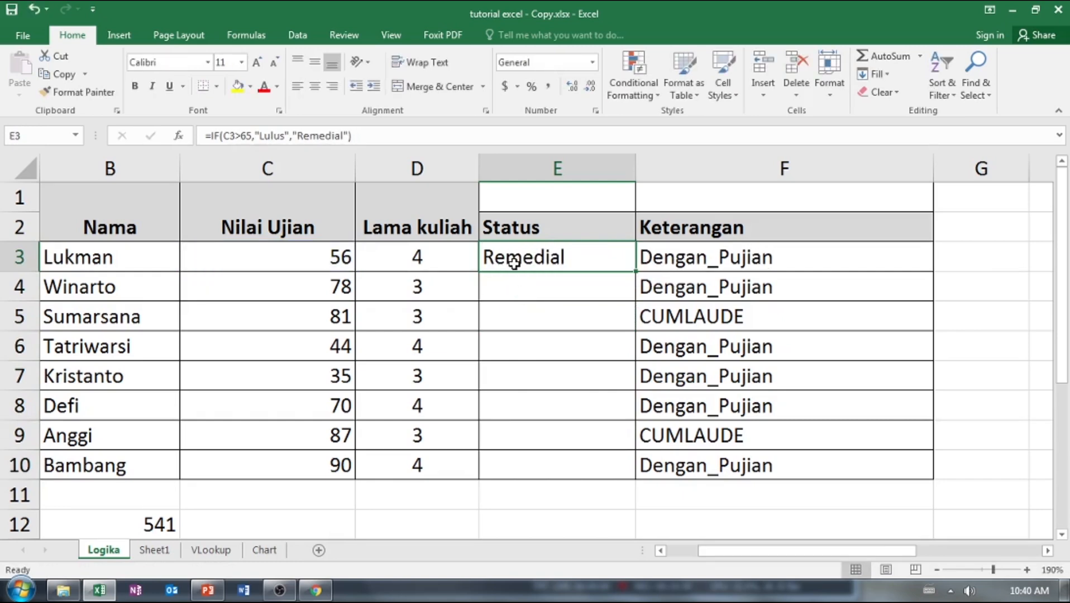
{"action": "key", "text": "Delete"}
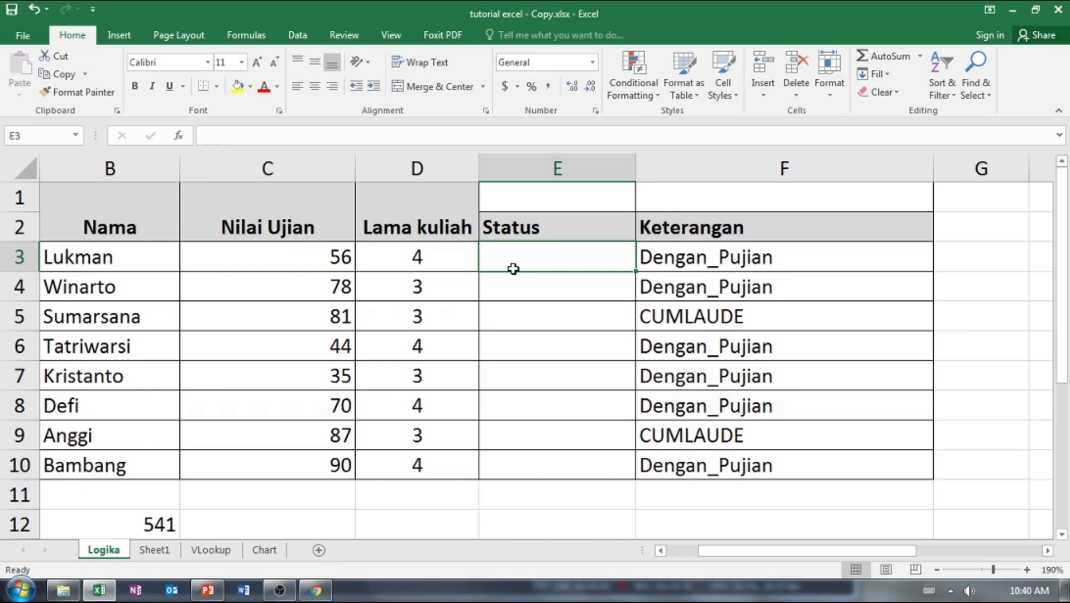
Enter the rule note "jika nilai lebih dari atau sama dengan 60 lulus" in D12.
{"action": "double_click", "coordinate": [492, 258]}
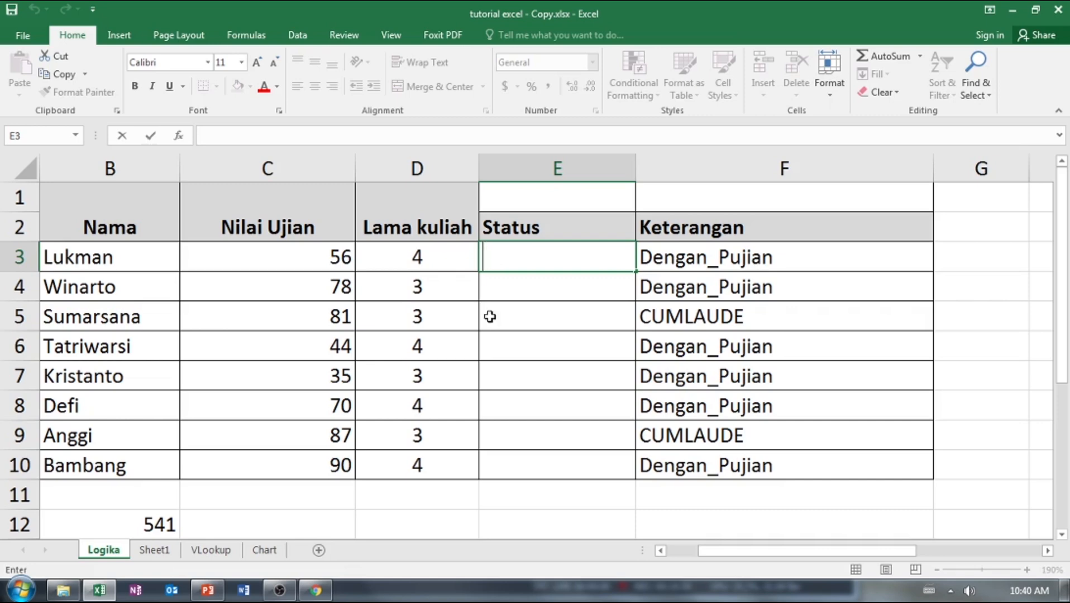
{"action": "left_click", "coordinate": [439, 523]}
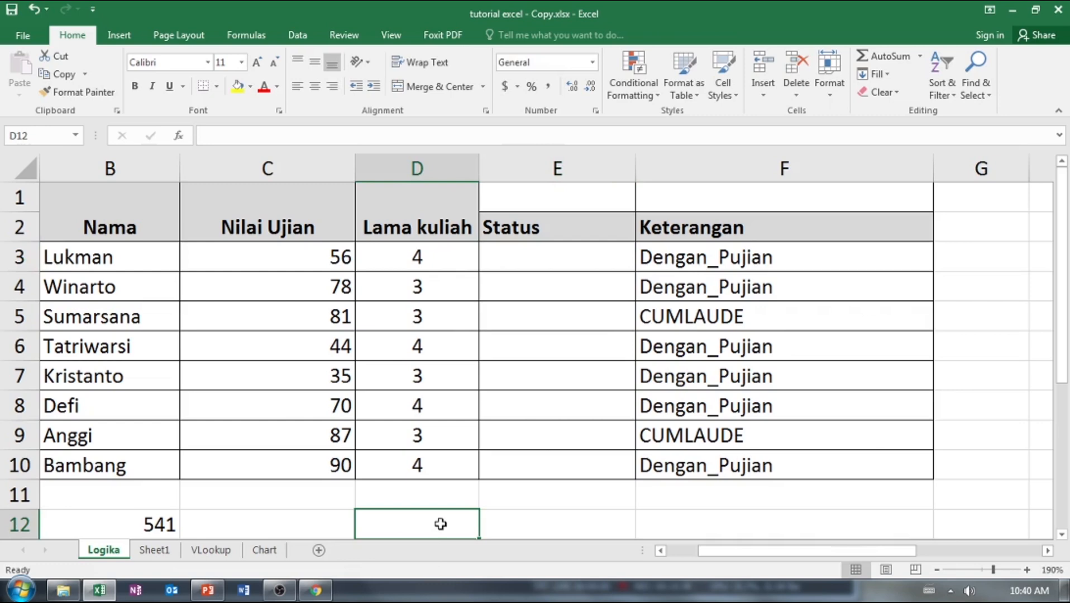
{"action": "type", "text": "jika ni"}
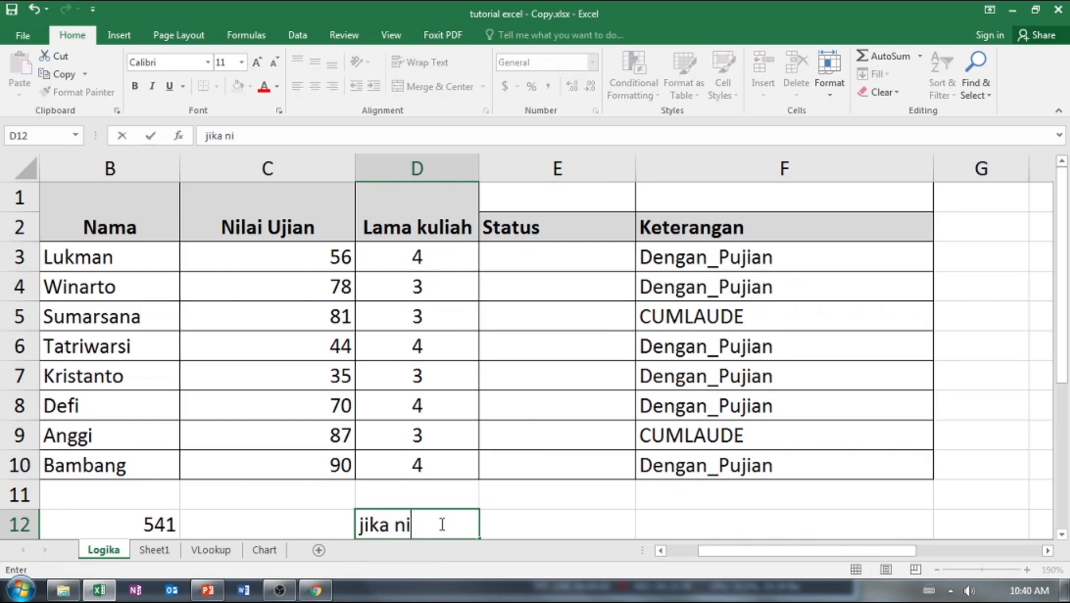
{"action": "type", "text": "lai lebig"}
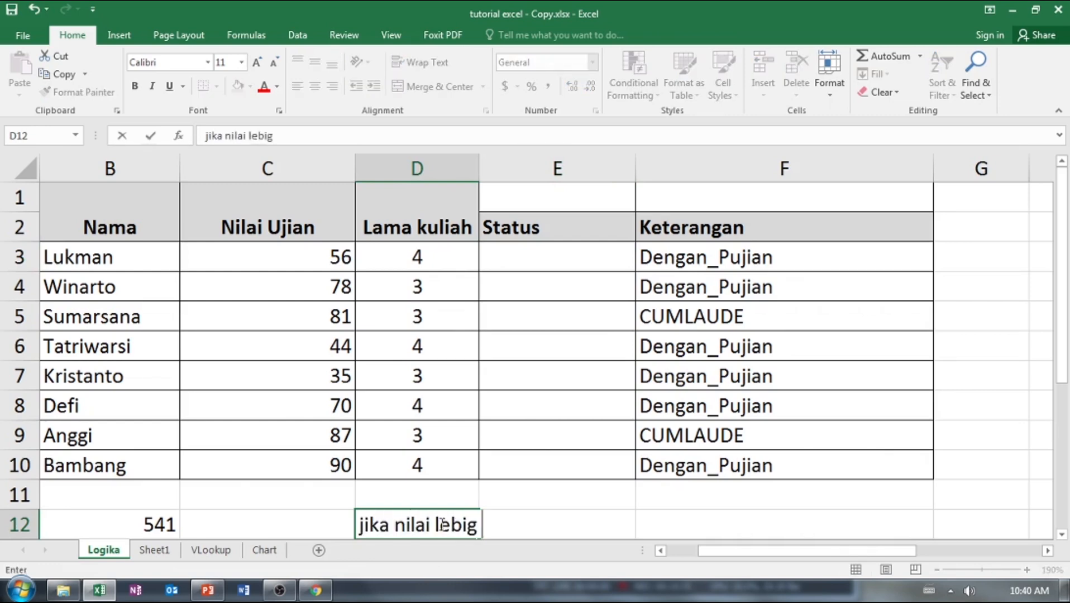
{"action": "type", "text": " dari"}
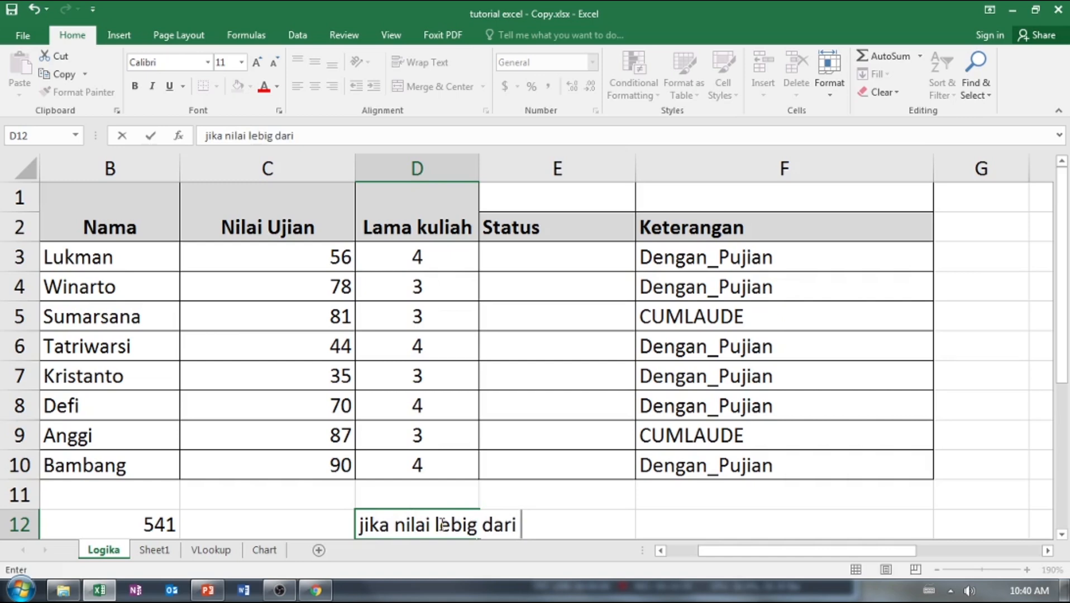
{"action": "type", "text": " ="}
{"action": "key", "text": "BackSpace"}
{"action": "key", "text": "BackSpace"}
{"action": "key", "text": "BackSpace"}
{"action": "key", "text": "BackSpace"}
{"action": "key", "text": "BackSpace"}
{"action": "key", "text": "BackSpace"}
{"action": "key", "text": "BackSpace"}
{"action": "key", "text": "BackSpace"}
{"action": "type", "text": "h dari at"}
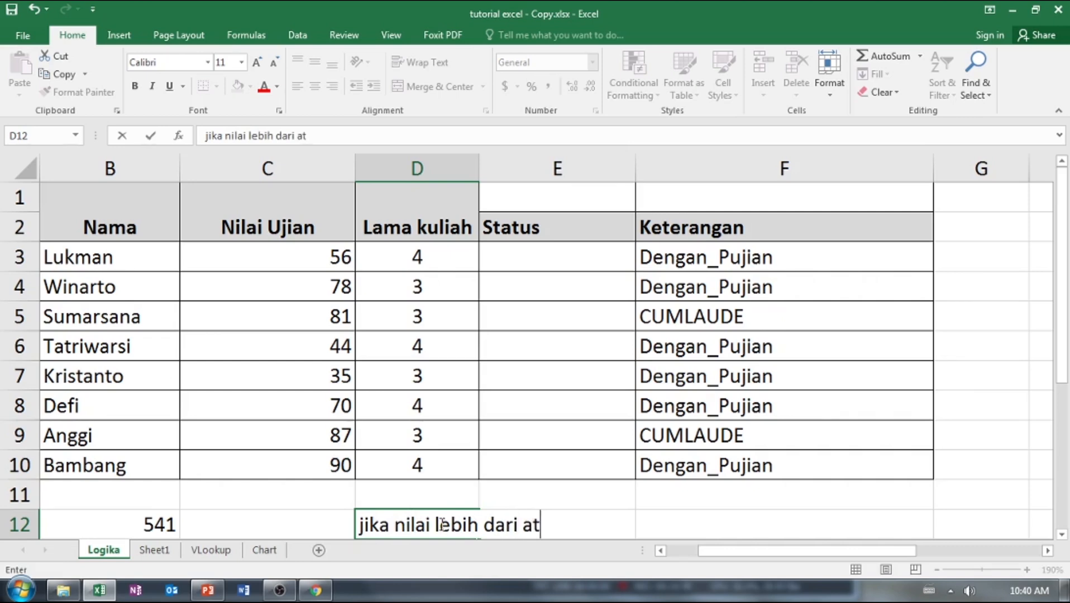
{"action": "type", "text": "au sama dengan"}
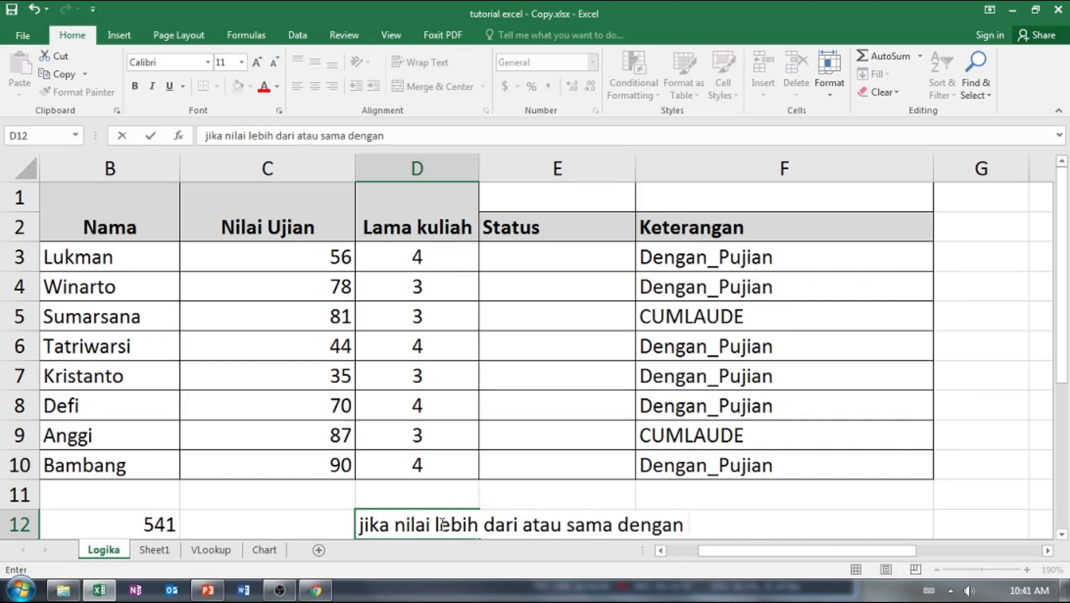
{"action": "type", "text": " 60 lulus"}
{"action": "key", "text": "Return"}
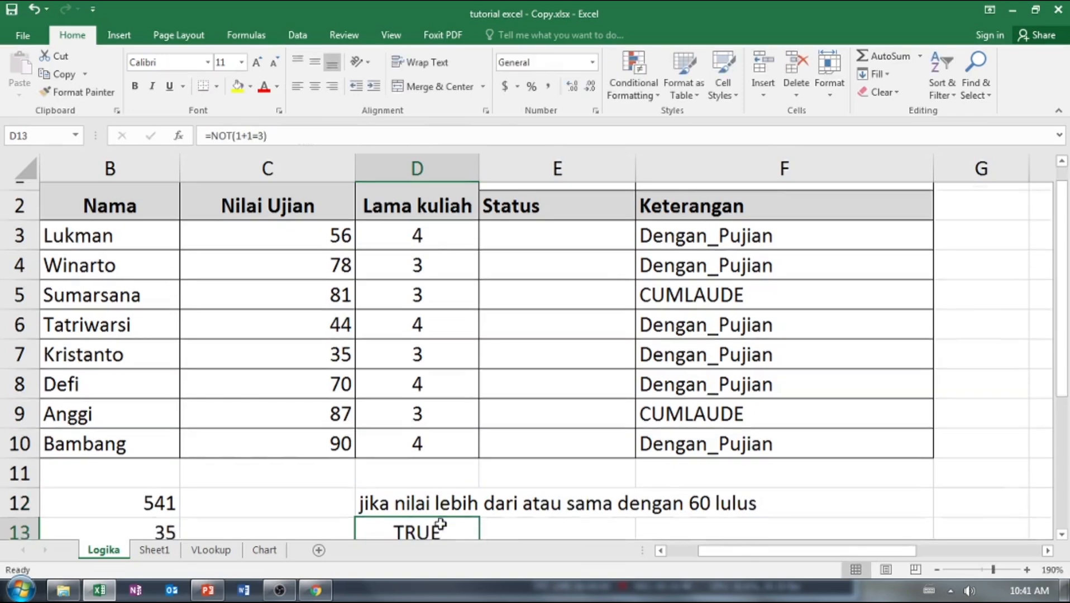
Enter the formula =IF(C3>=60,"") in E3, testing the first student's exam score with an empty text as the true value.
{"action": "left_click", "coordinate": [558, 524]}
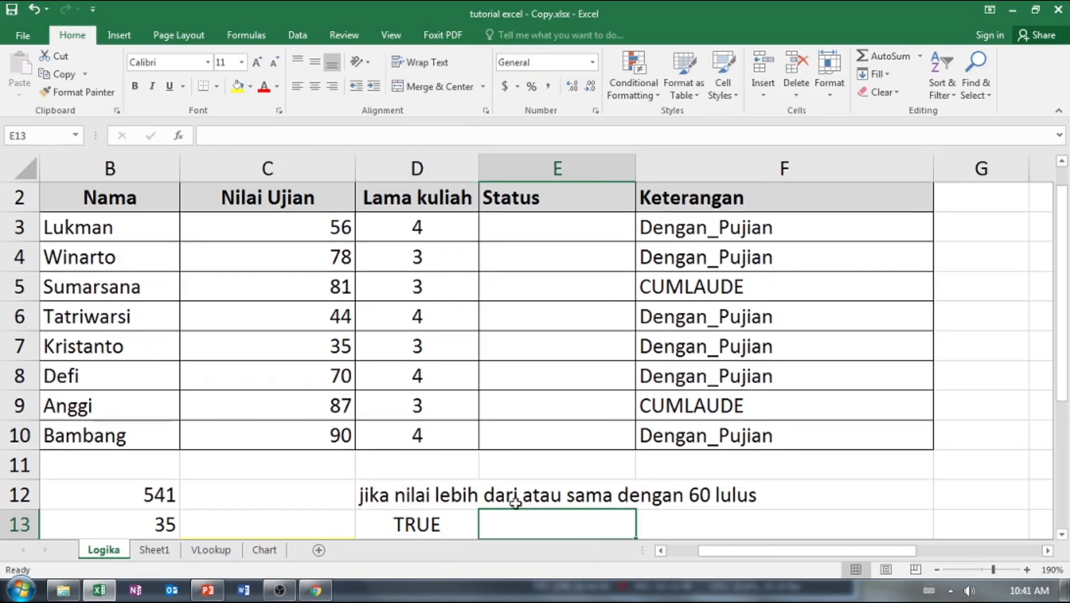
{"action": "left_click", "coordinate": [516, 226]}
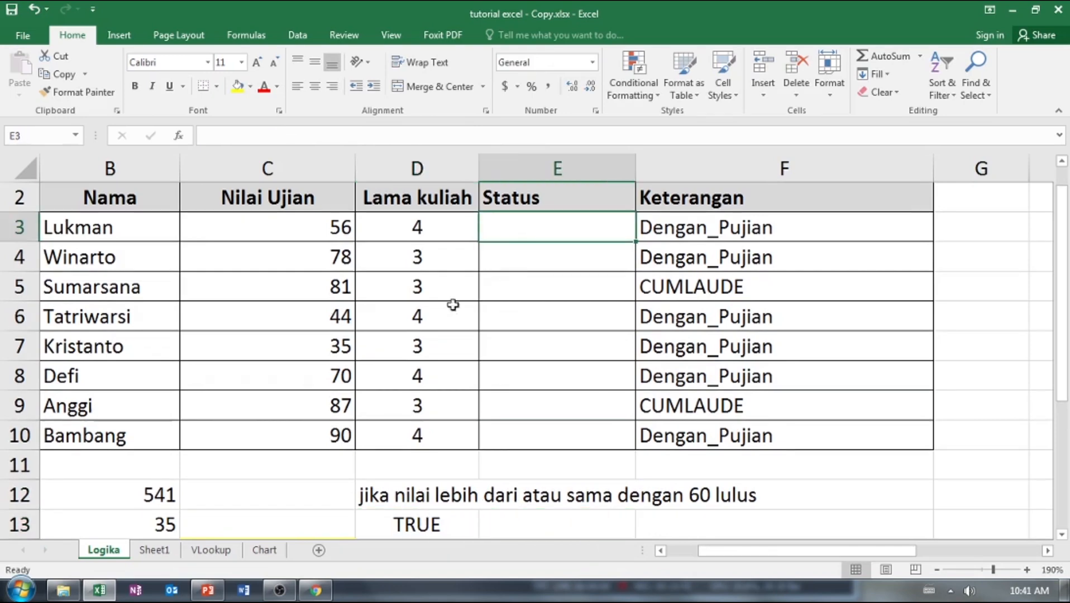
{"action": "left_click", "coordinate": [395, 494]}
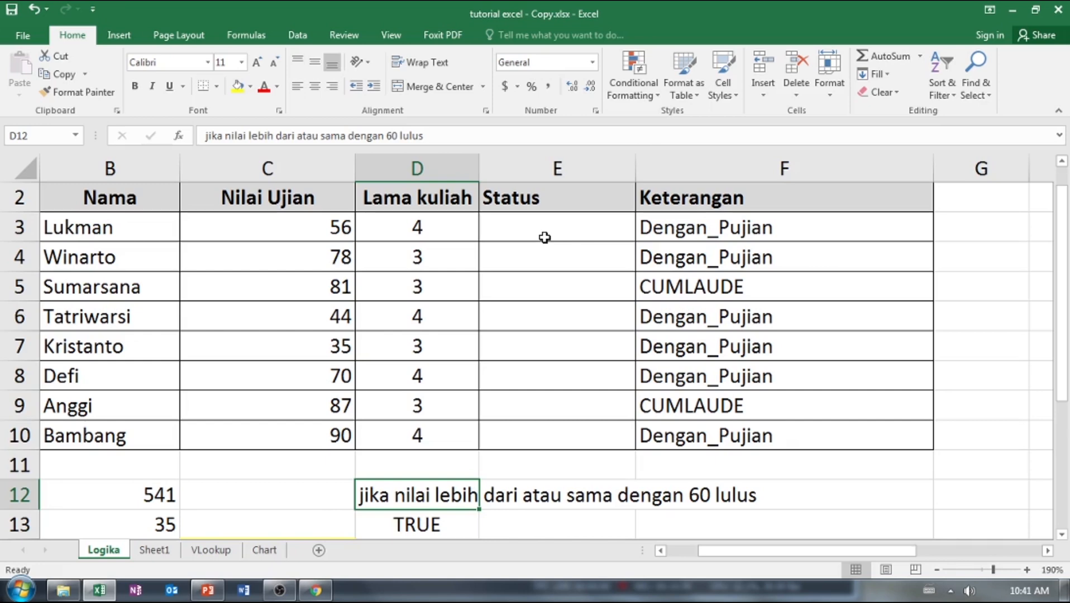
{"action": "left_click", "coordinate": [542, 236]}
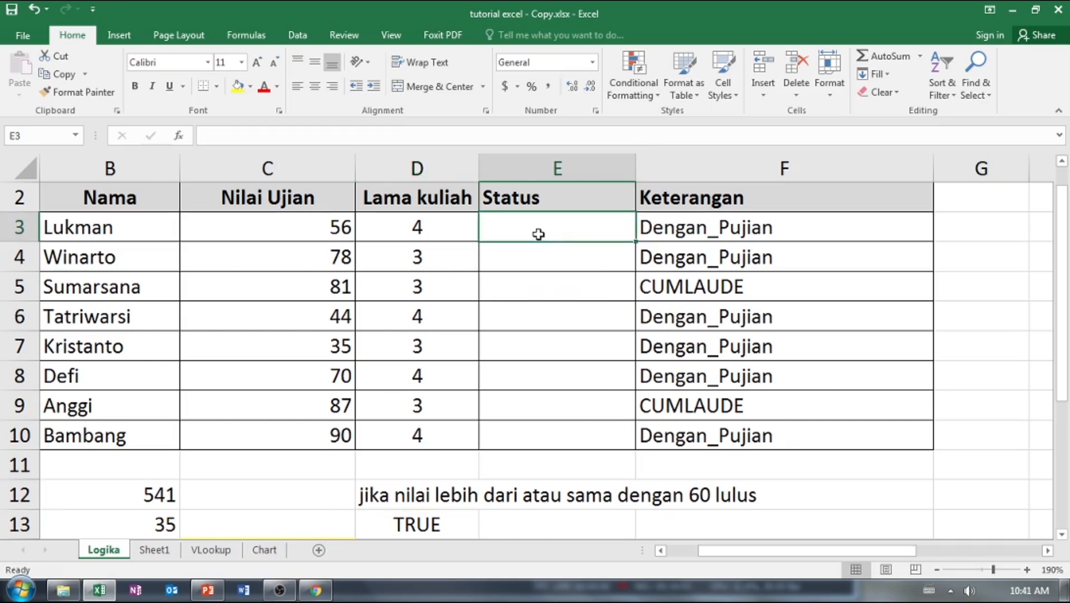
{"action": "double_click", "coordinate": [538, 234]}
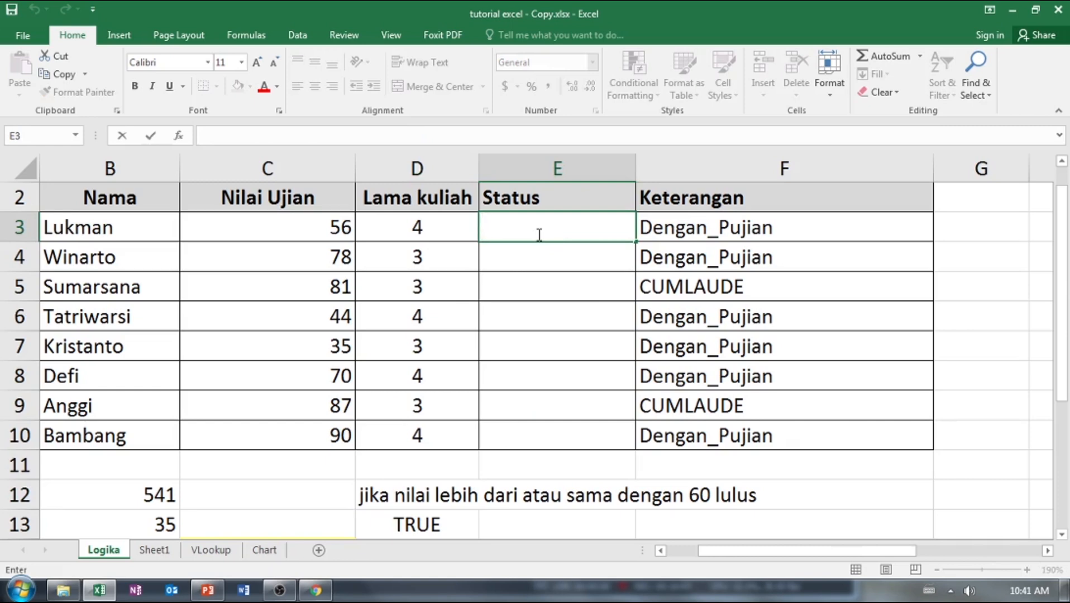
{"action": "type", "text": "="}
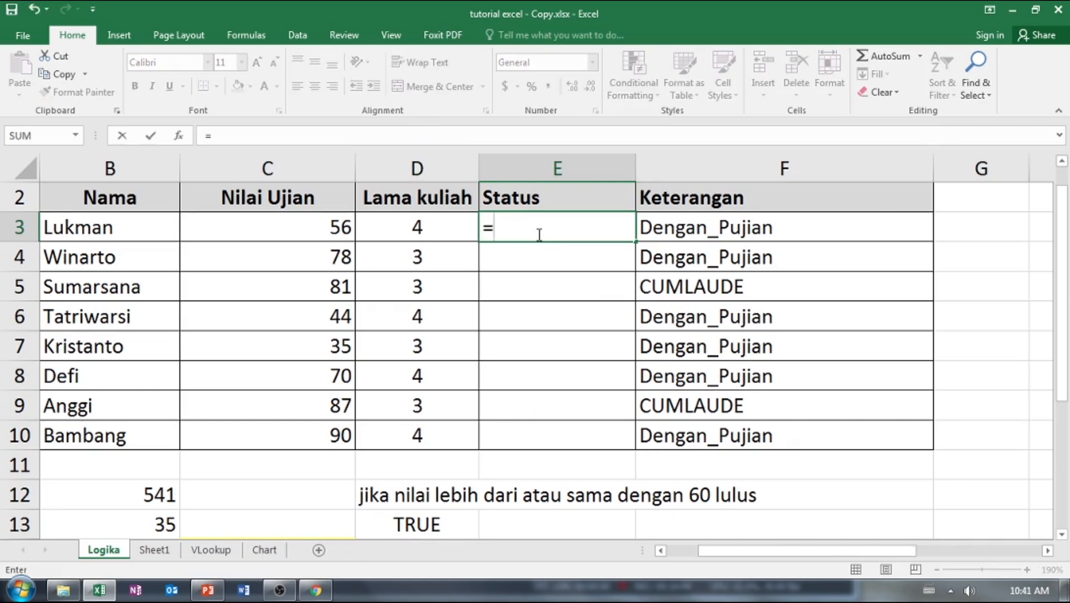
{"action": "type", "text": "IF("}
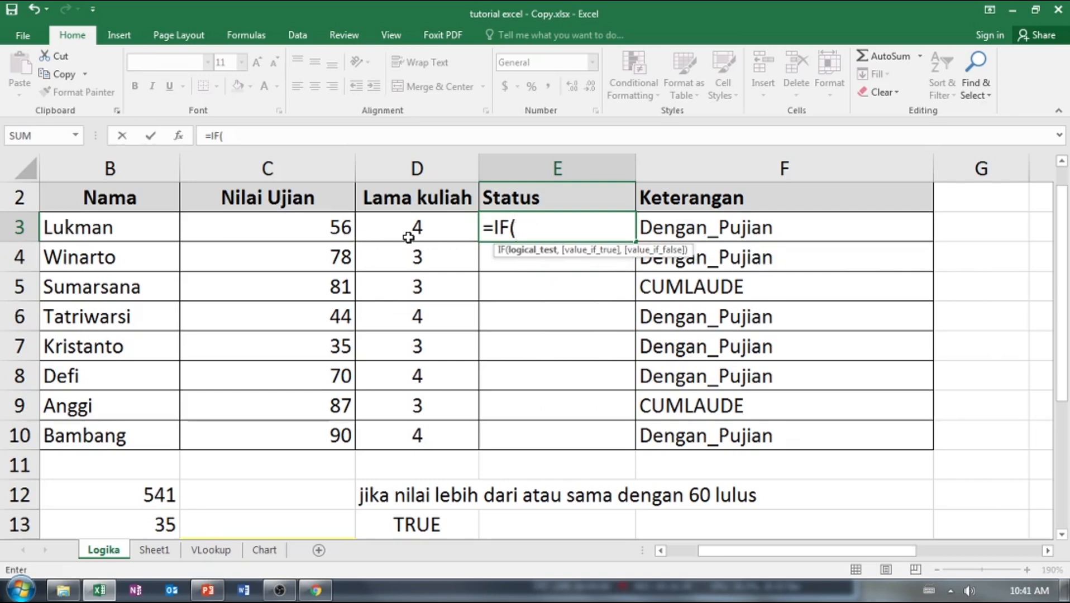
{"action": "left_click", "coordinate": [331, 230]}
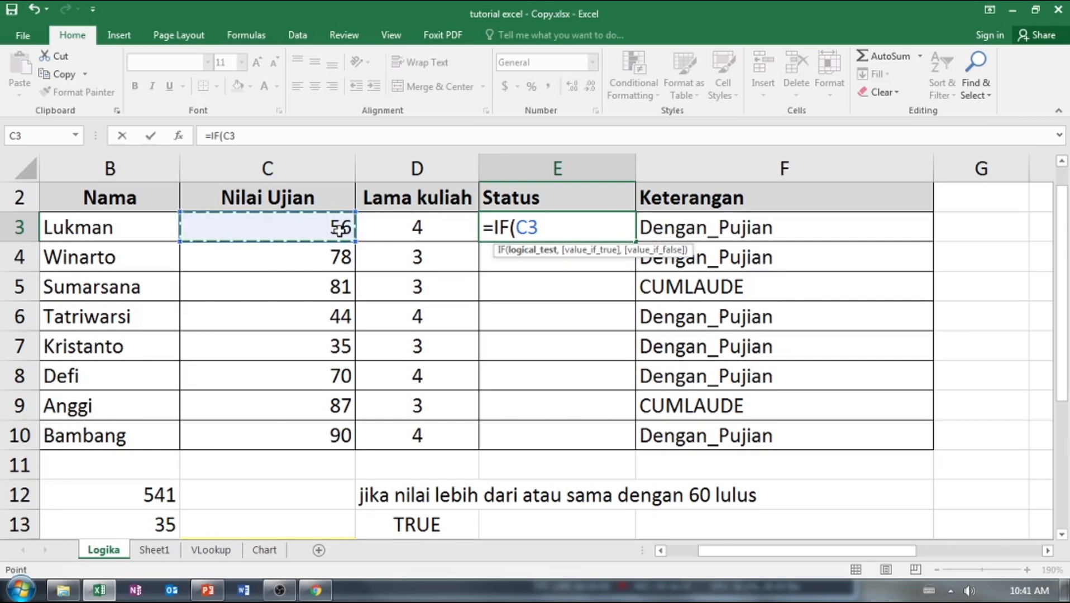
{"action": "type", "text": "<"}
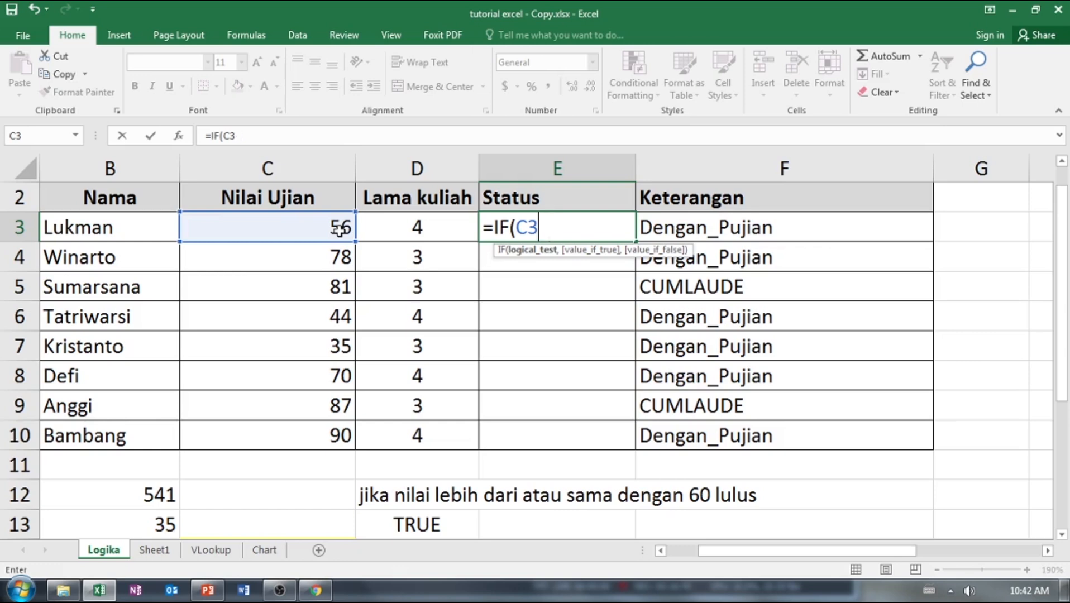
{"action": "type", "text": ">=60"}
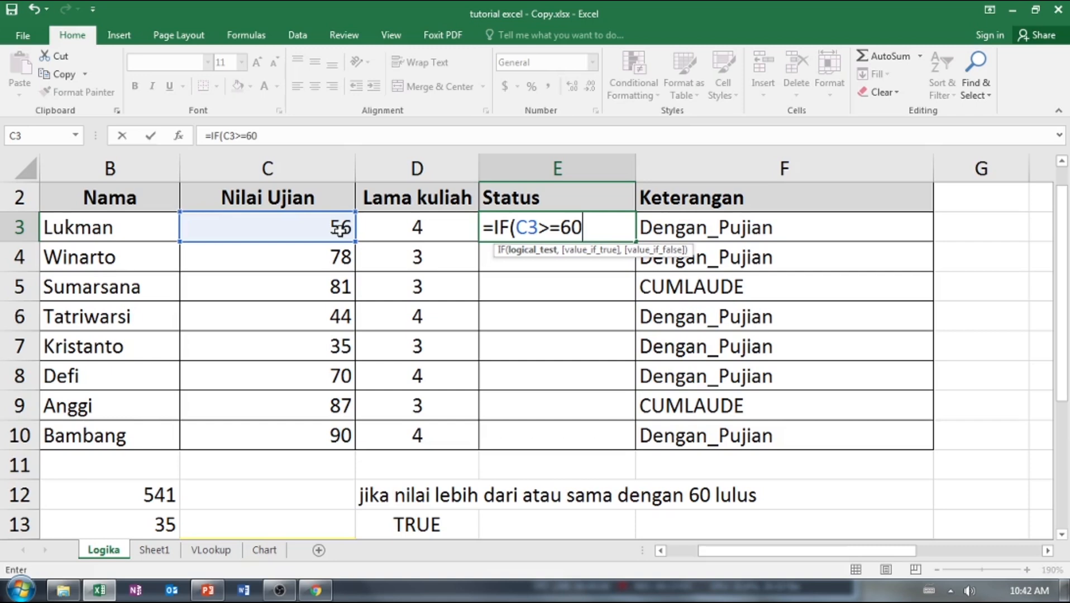
{"action": "type", "text": ","}
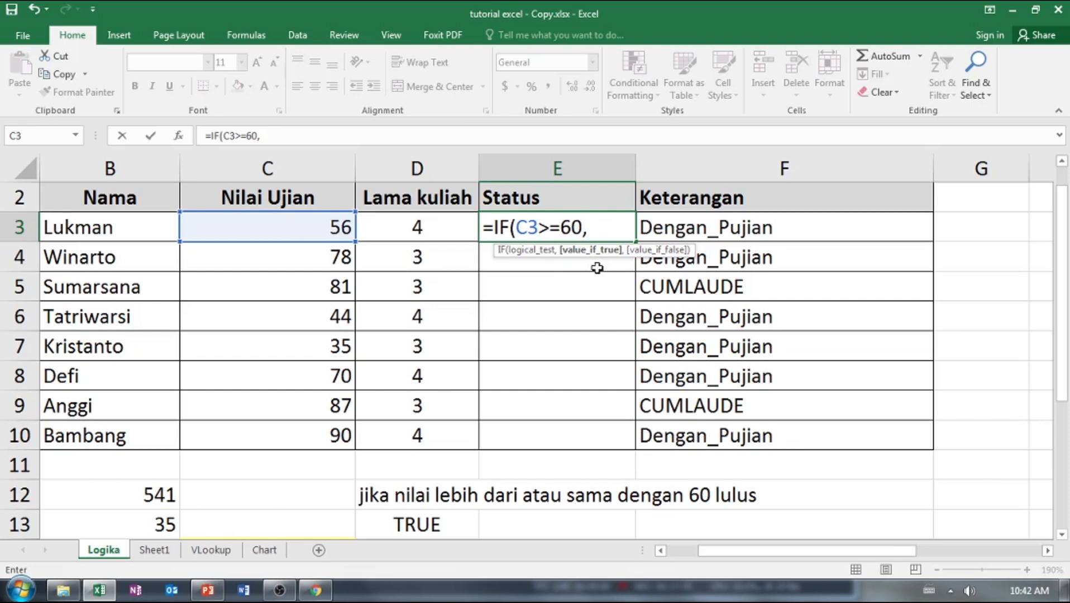
{"action": "type", "text": "\"\""}
{"action": "key", "text": "Home"}
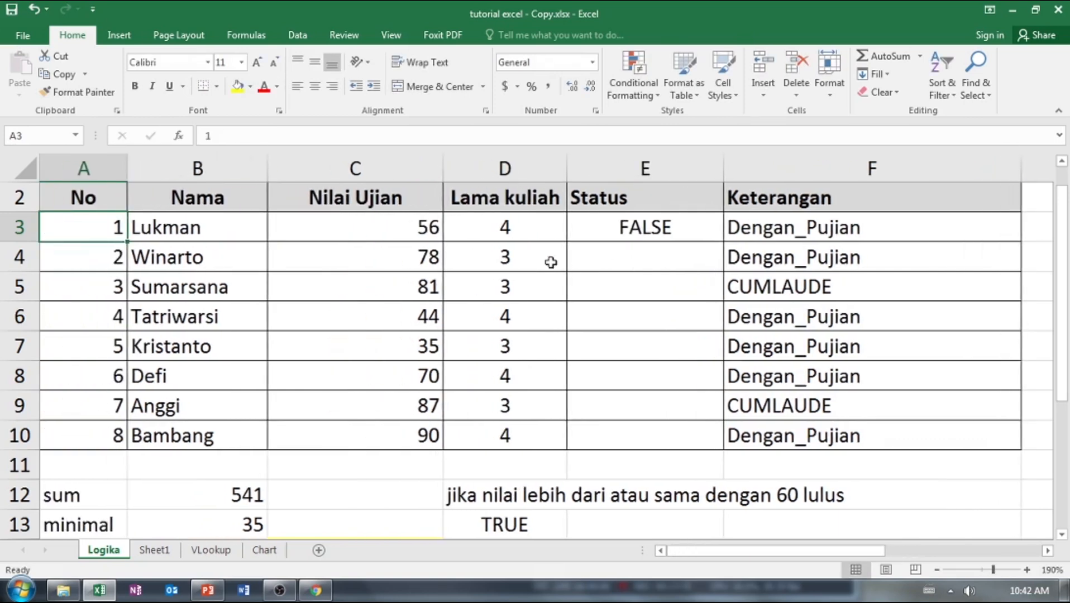
Set the true value of the IF formula in E3 to "LULUS".
{"action": "left_click", "coordinate": [665, 226]}
{"action": "double_click", "coordinate": [664, 227]}
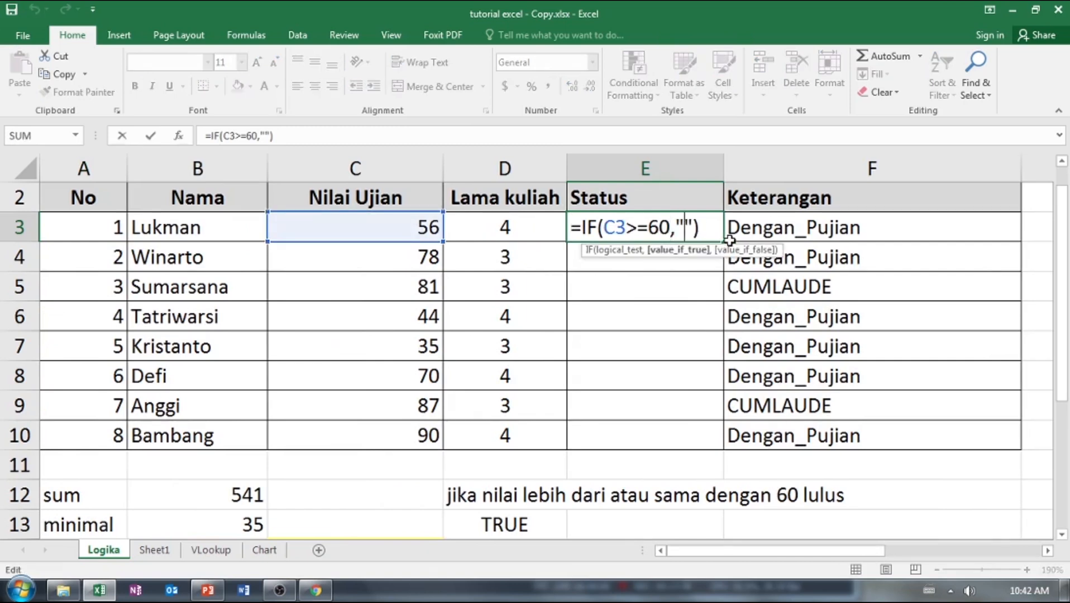
{"action": "type", "text": "LULUS"}
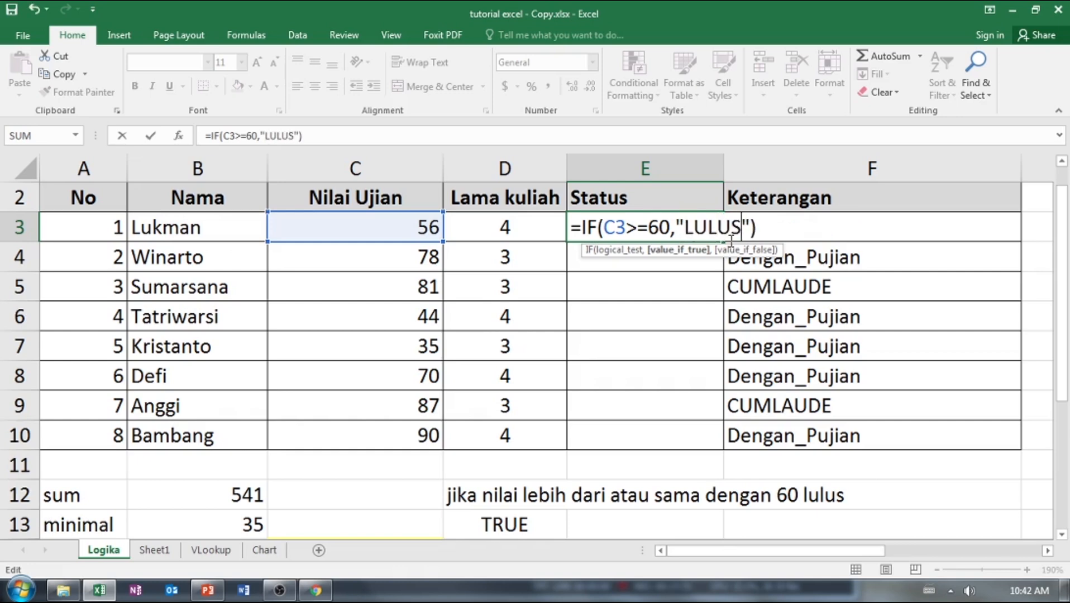
{"action": "key", "text": "Return"}
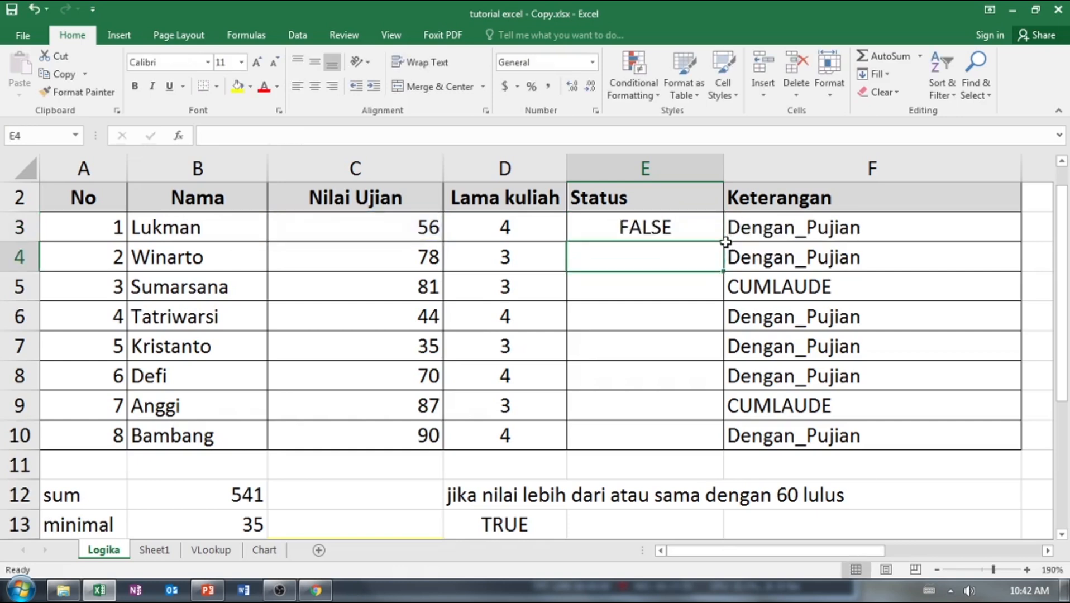
Fill the IF formula from E3 down the Status column to E10.
{"action": "left_click", "coordinate": [685, 235]}
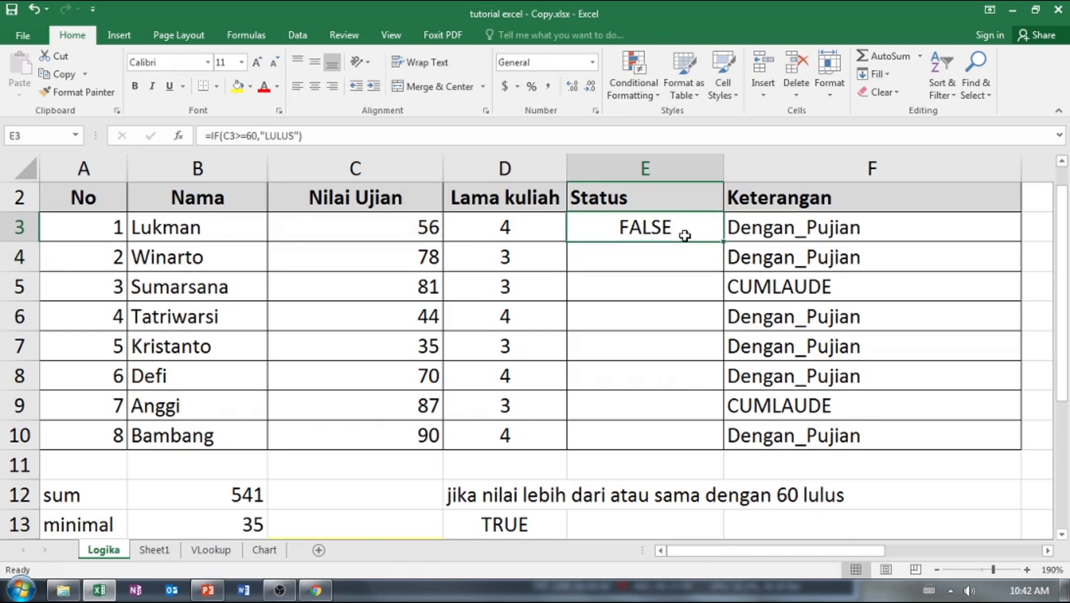
{"action": "left_click", "coordinate": [427, 230]}
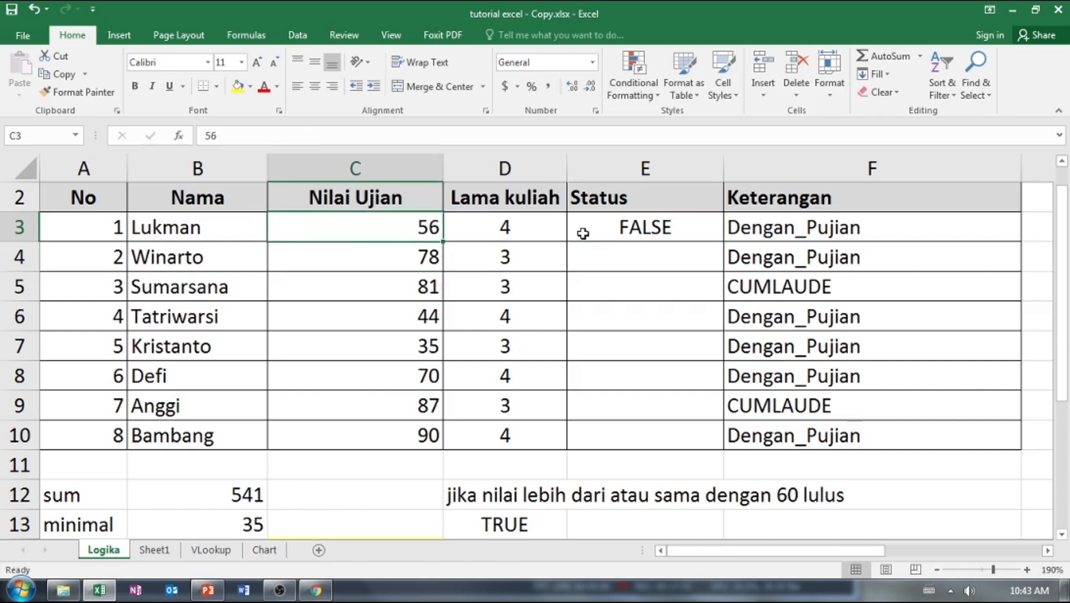
{"action": "left_click", "coordinate": [599, 229]}
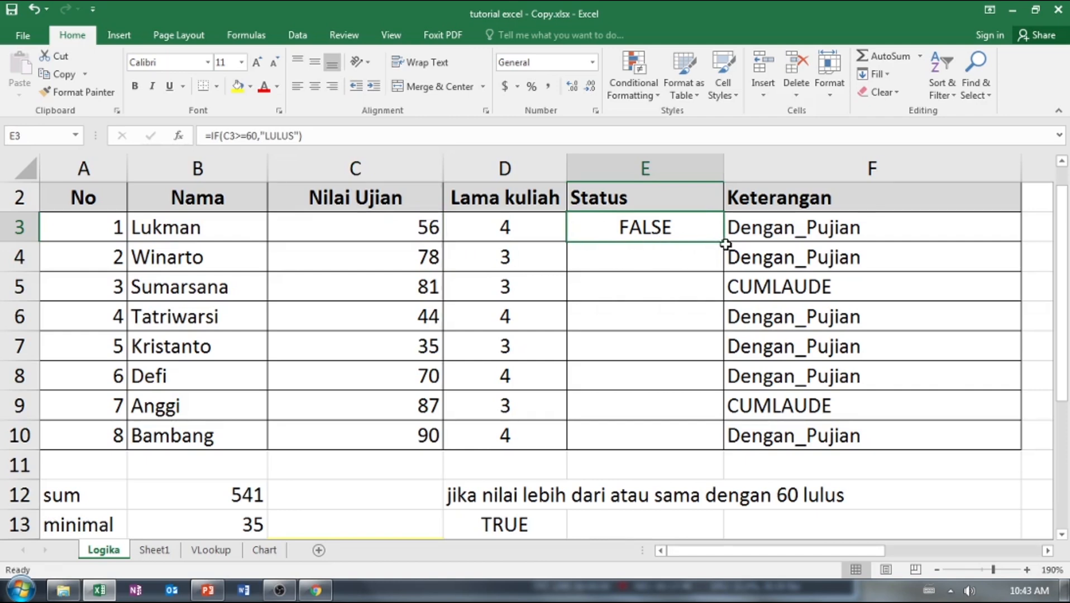
{"action": "left_click_drag", "start_coordinate": [724, 244], "coordinate": [736, 444]}
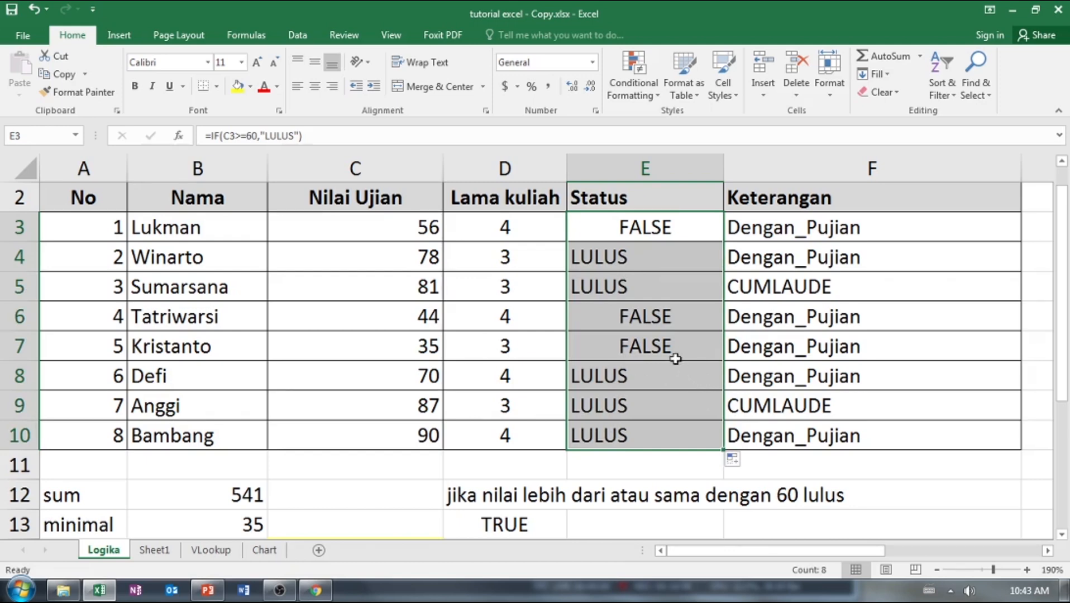
Add "MENGULANG" as the false value of the IF formula in E3 and fill the formula down to E10.
{"action": "left_click", "coordinate": [664, 226]}
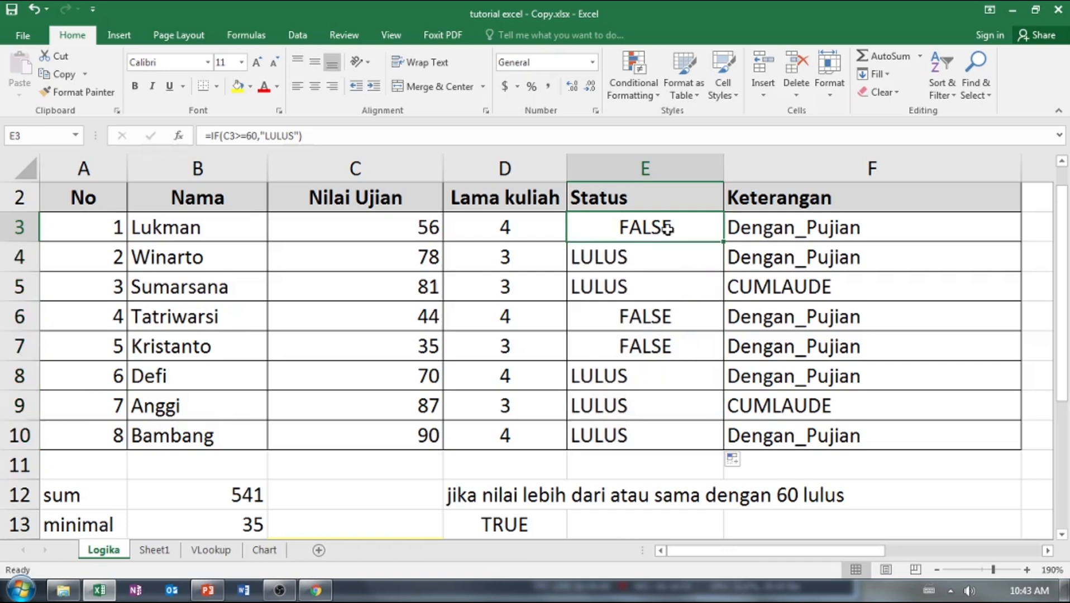
{"action": "double_click", "coordinate": [670, 229]}
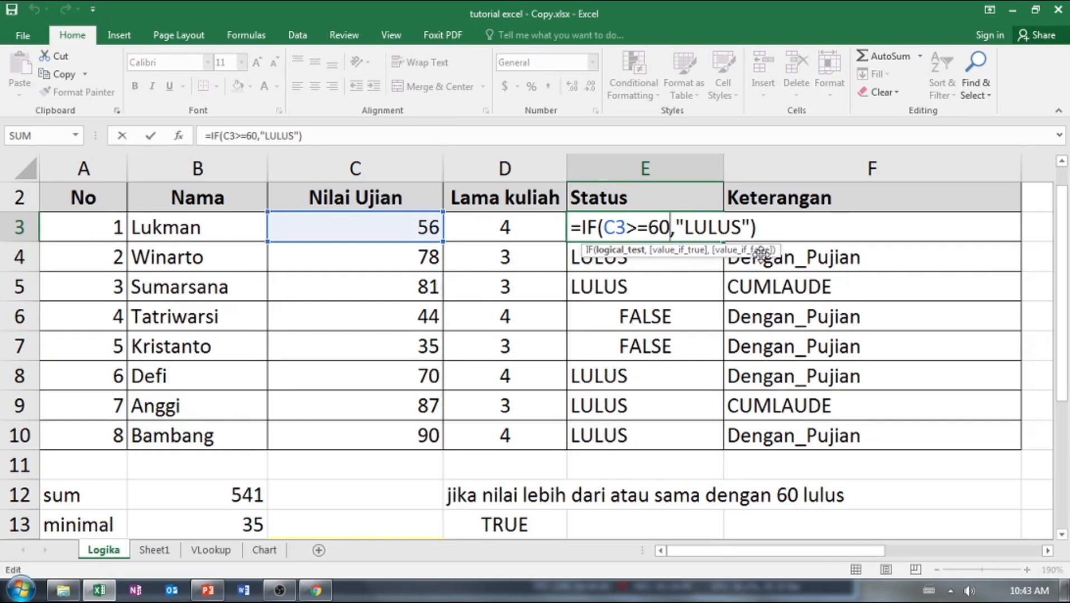
{"action": "left_click", "coordinate": [751, 236]}
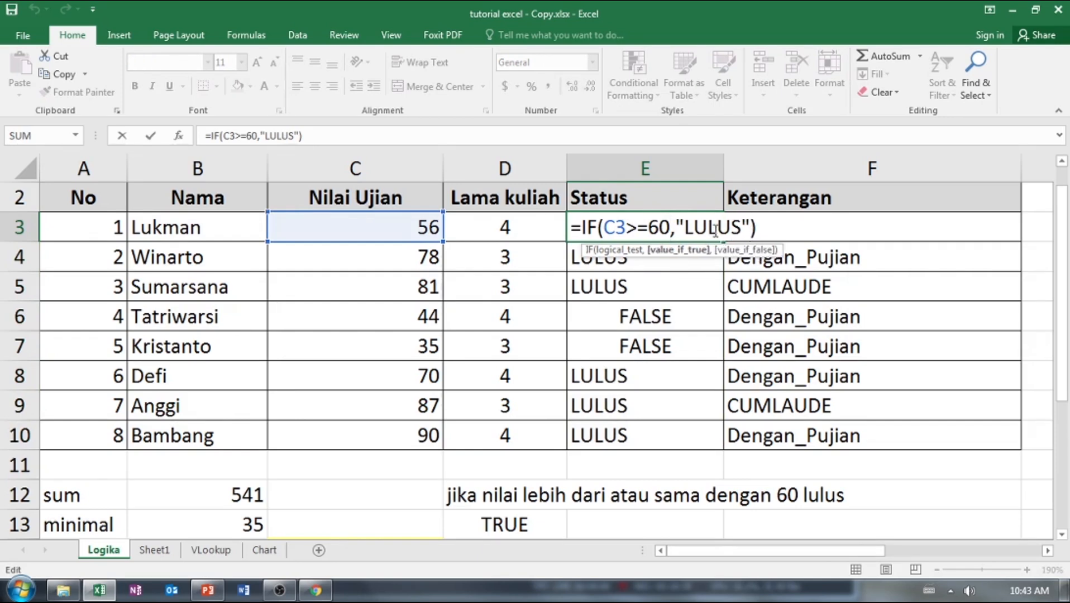
{"action": "type", "text": ","}
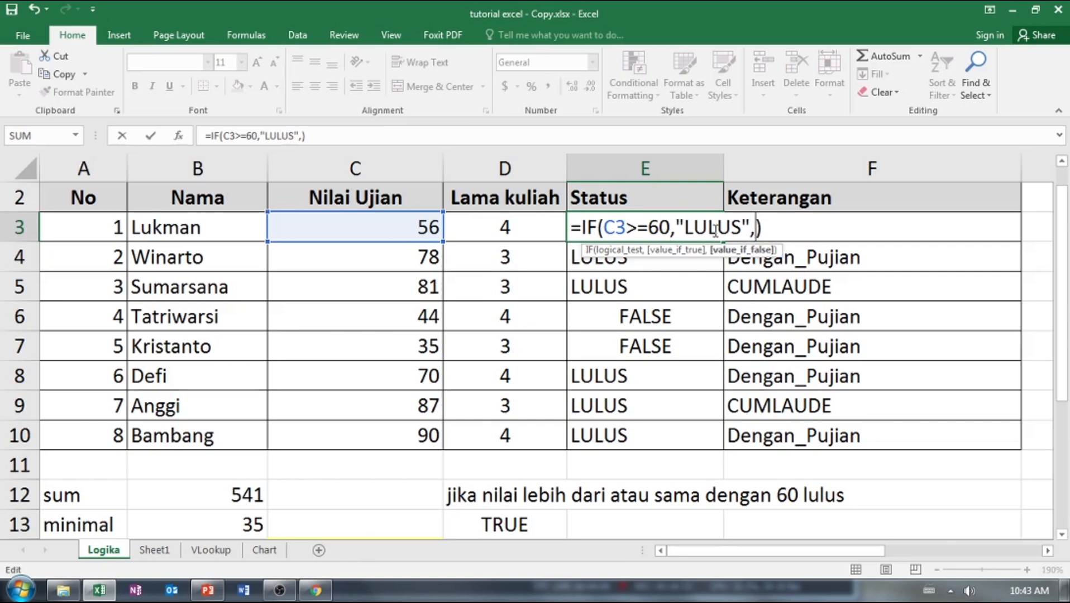
{"action": "type", "text": "\"\""}
{"action": "key", "text": "BackSpace"}
{"action": "type", "text": "MENGULANG"}
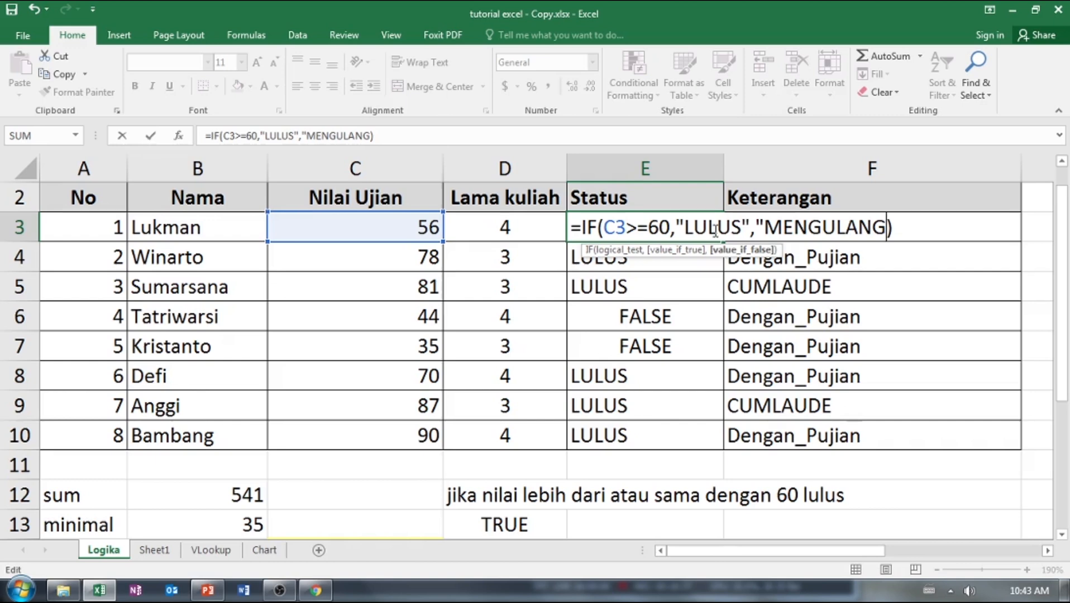
{"action": "type", "text": "\"\""}
{"action": "key", "text": "BackSpace"}
{"action": "key", "text": "Return"}
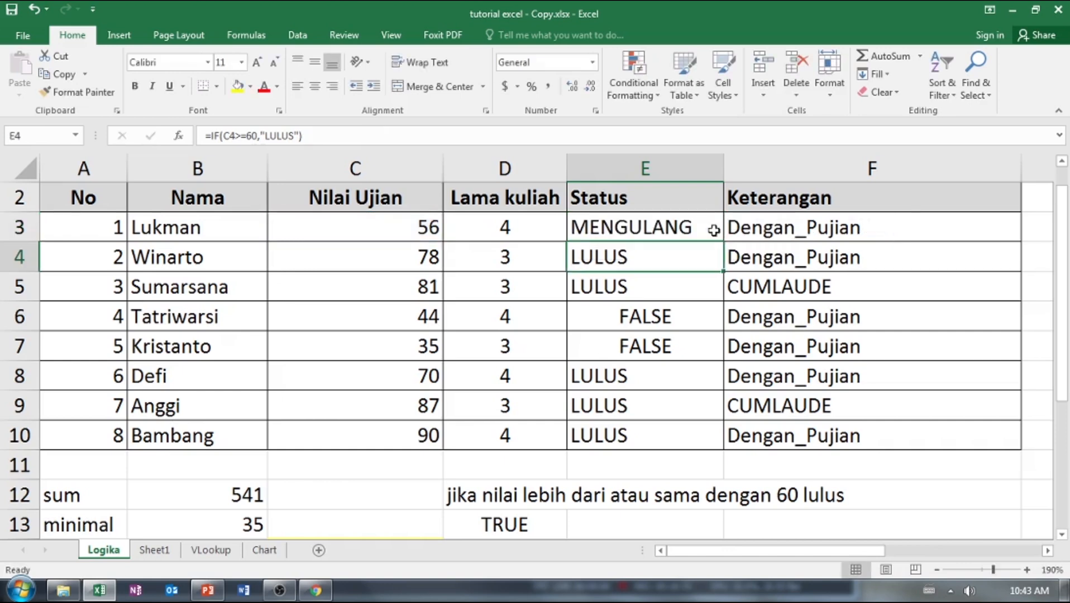
{"action": "left_click", "coordinate": [648, 226]}
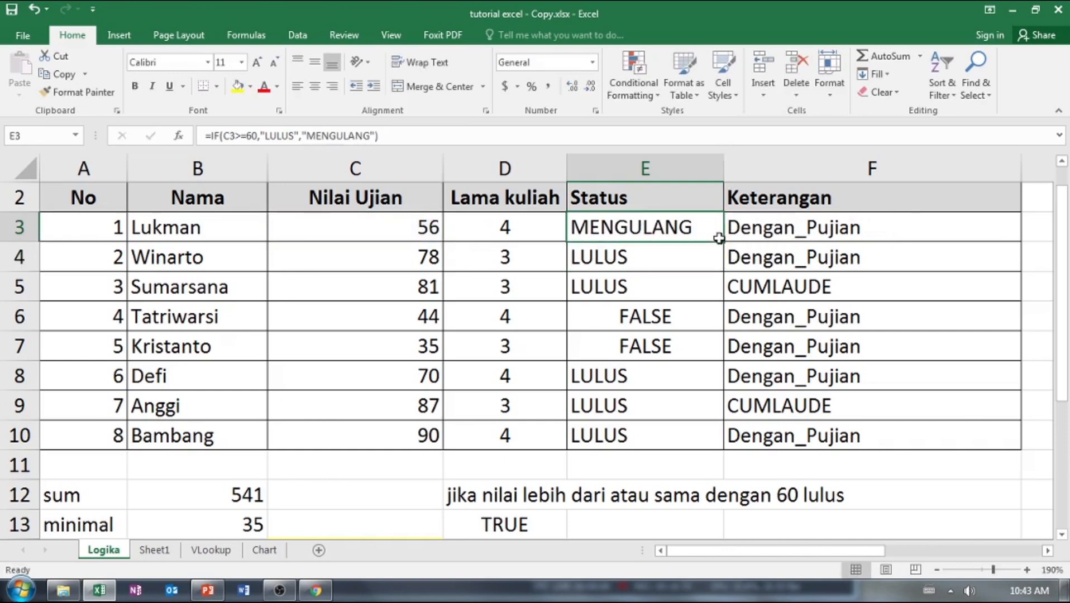
{"action": "left_click_drag", "start_coordinate": [723, 243], "coordinate": [723, 444]}
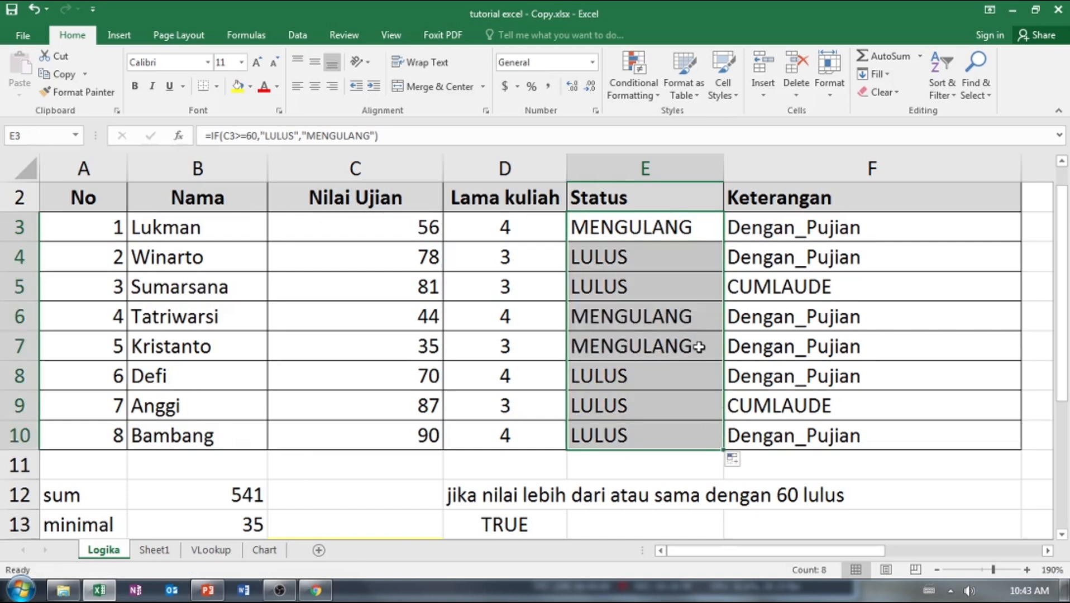
Examine the IF formulas in E3, E4 and E5 to check which exam score cell each row tests.
{"action": "double_click", "coordinate": [630, 230]}
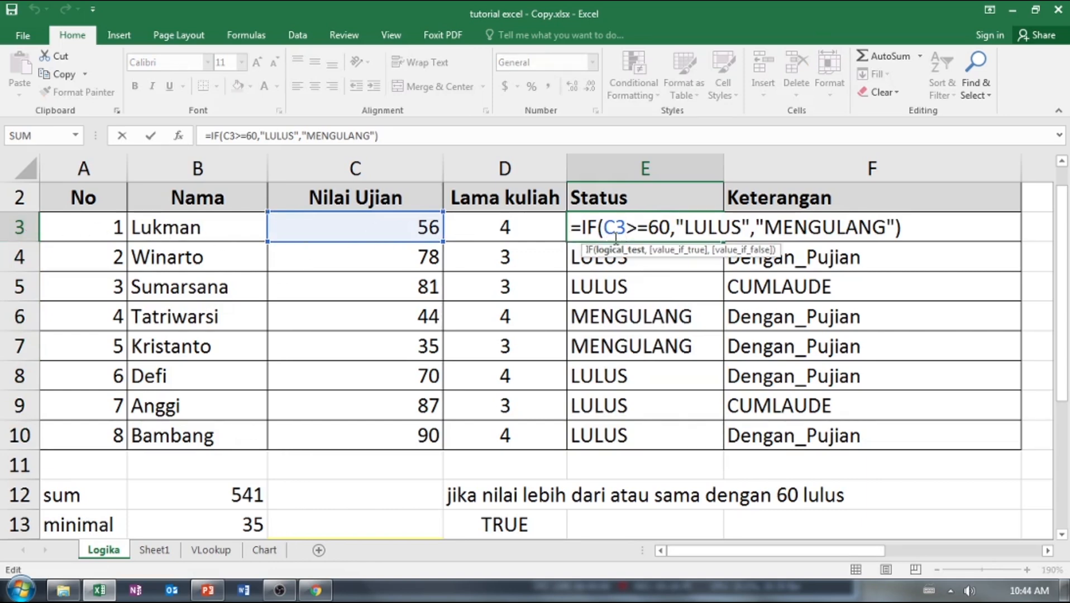
{"action": "key", "text": "ctrl+Return"}
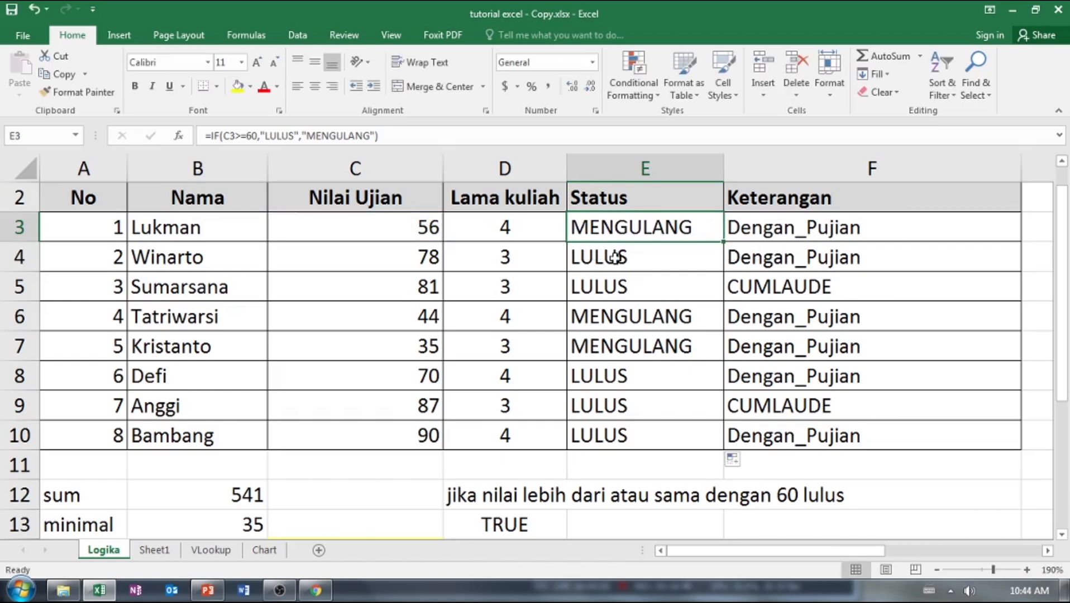
{"action": "left_click", "coordinate": [615, 257]}
{"action": "double_click", "coordinate": [614, 257]}
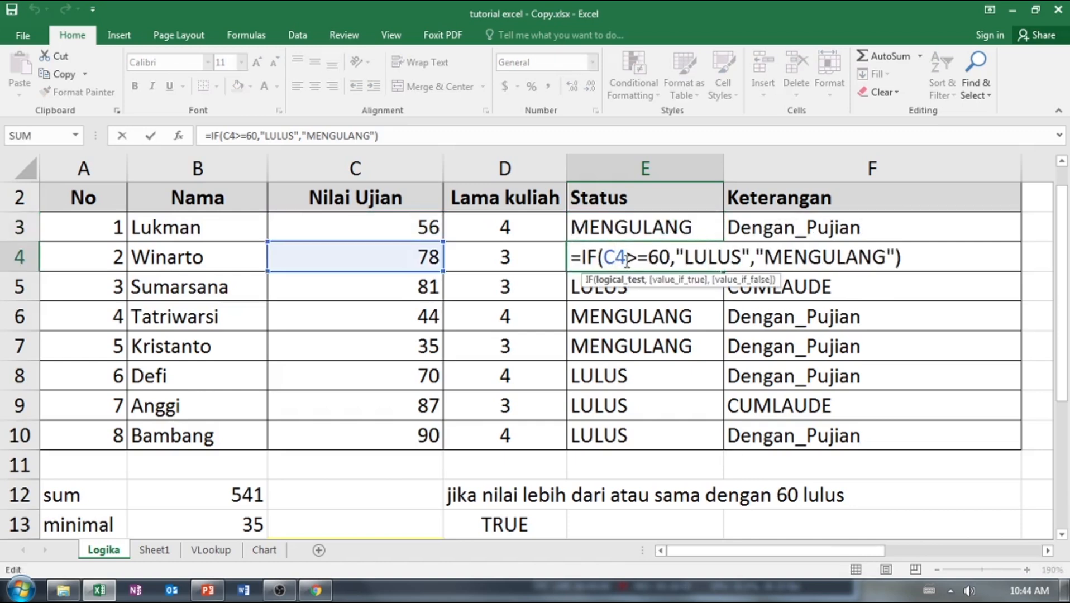
{"action": "key", "text": "ctrl+Return"}
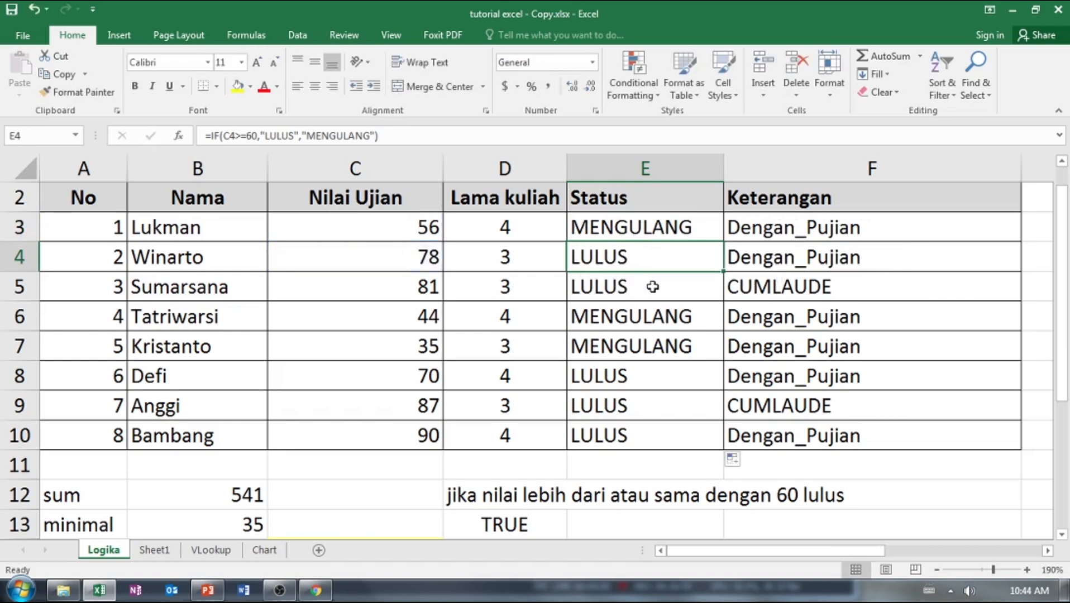
{"action": "left_click", "coordinate": [644, 289]}
{"action": "double_click", "coordinate": [644, 289]}
{"action": "key", "text": "ctrl+Return"}
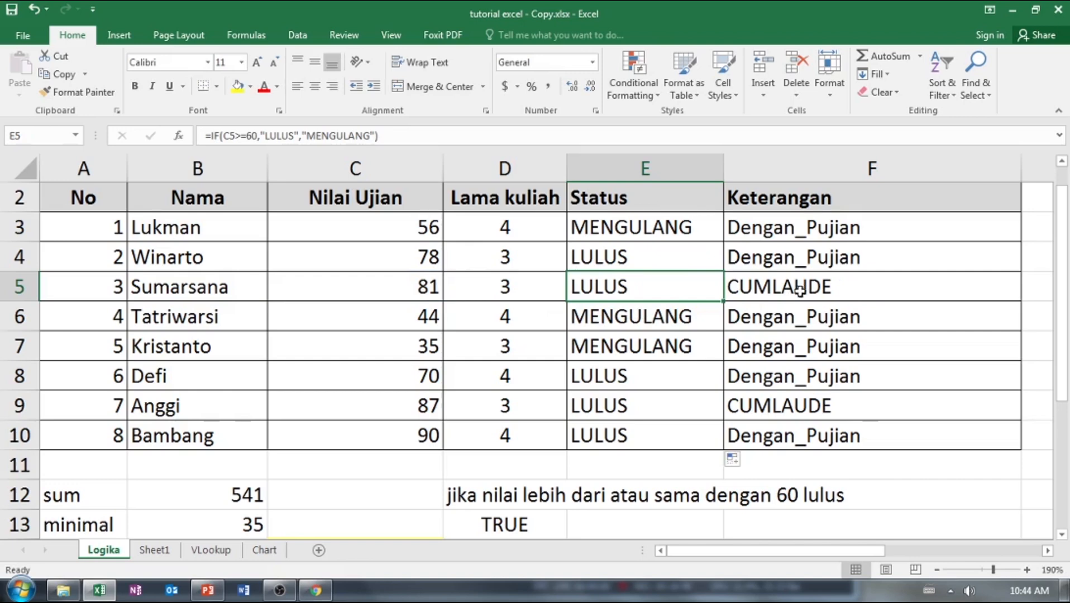
{"action": "left_click", "coordinate": [659, 225]}
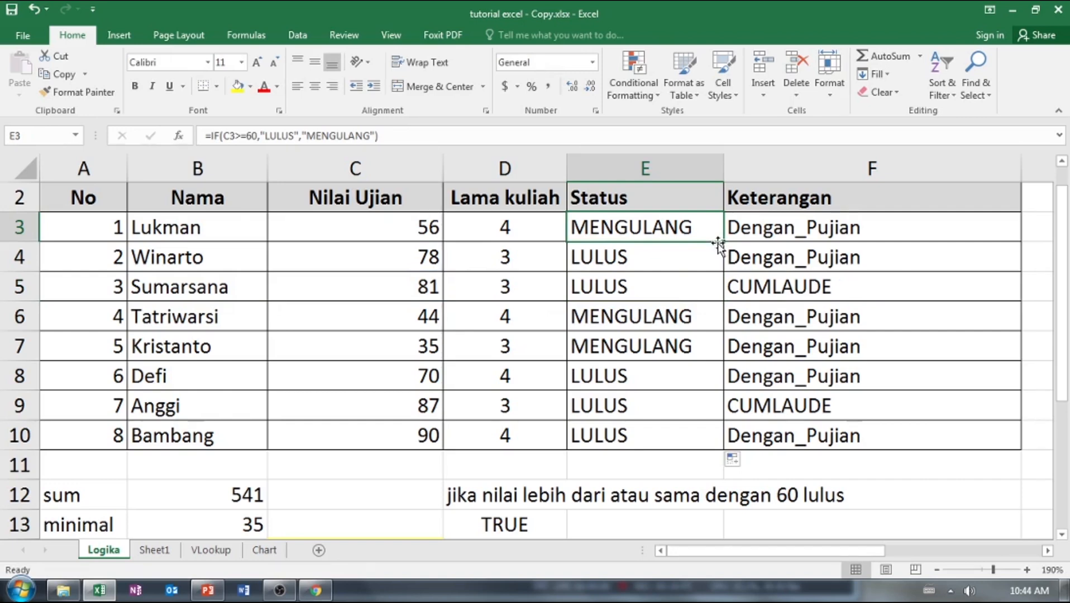
{"action": "left_click", "coordinate": [621, 261]}
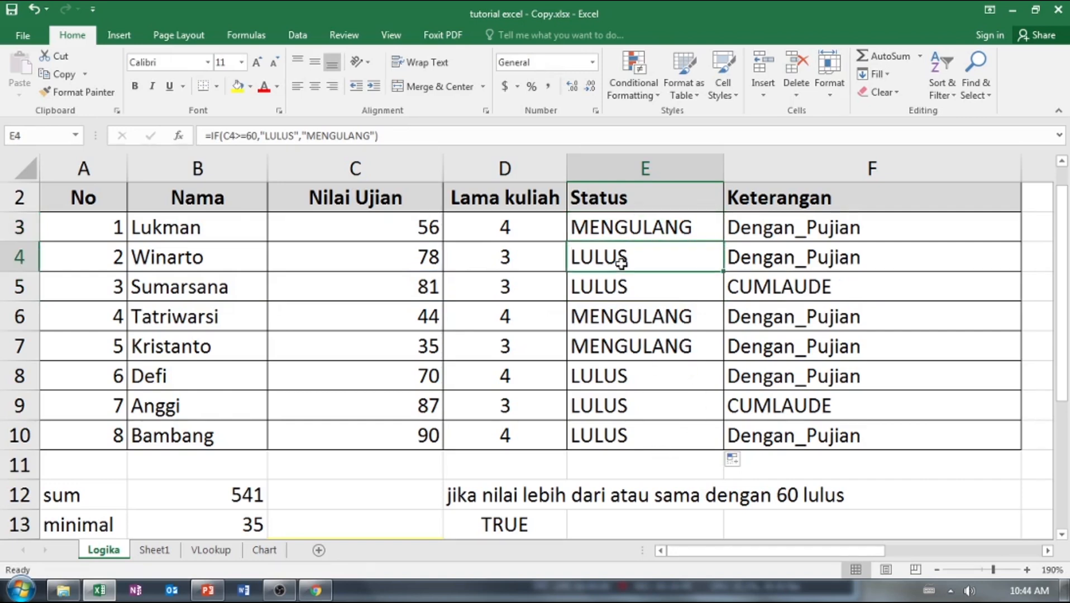
{"action": "double_click", "coordinate": [623, 260]}
{"action": "key", "text": "Escape"}
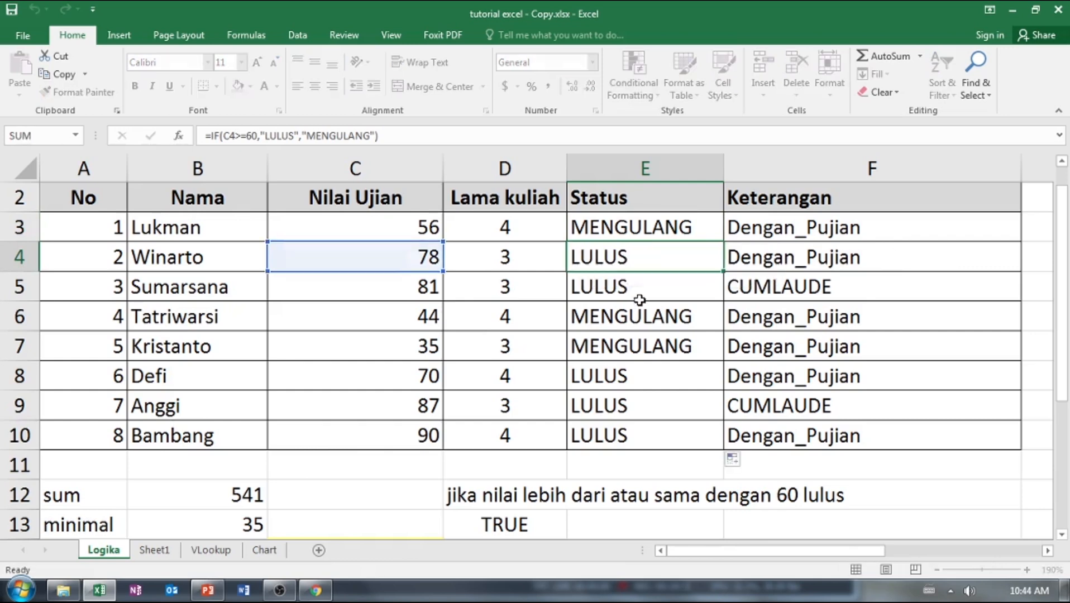
{"action": "left_click", "coordinate": [640, 299]}
{"action": "double_click", "coordinate": [640, 299]}
{"action": "key", "text": "Escape"}
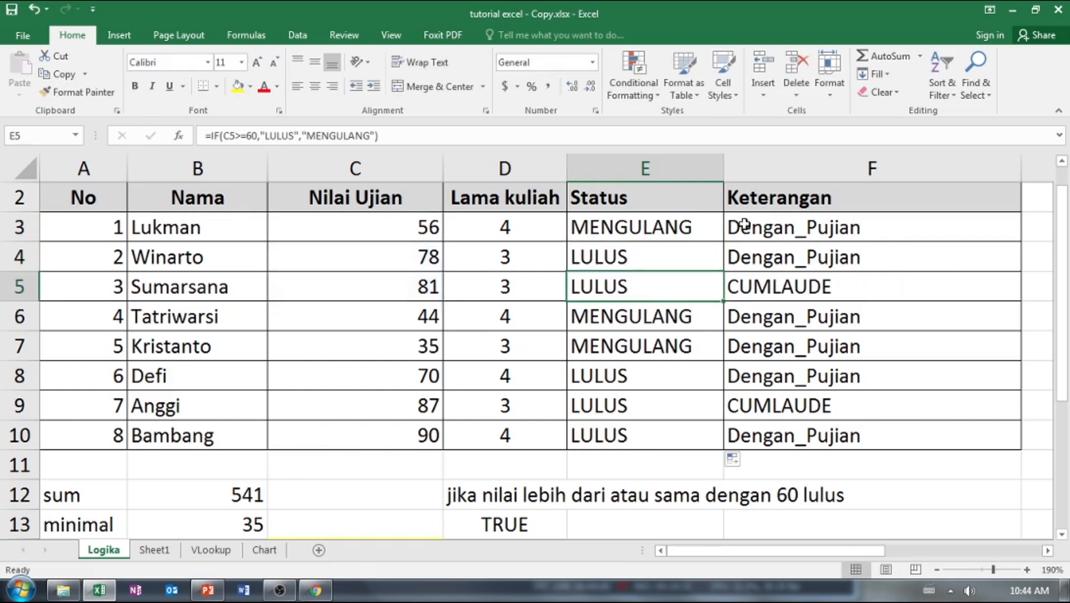
Clear the existing formulas from the Keterangan column, F3 to F10.
{"action": "left_click", "coordinate": [720, 231]}
{"action": "left_click", "coordinate": [770, 235]}
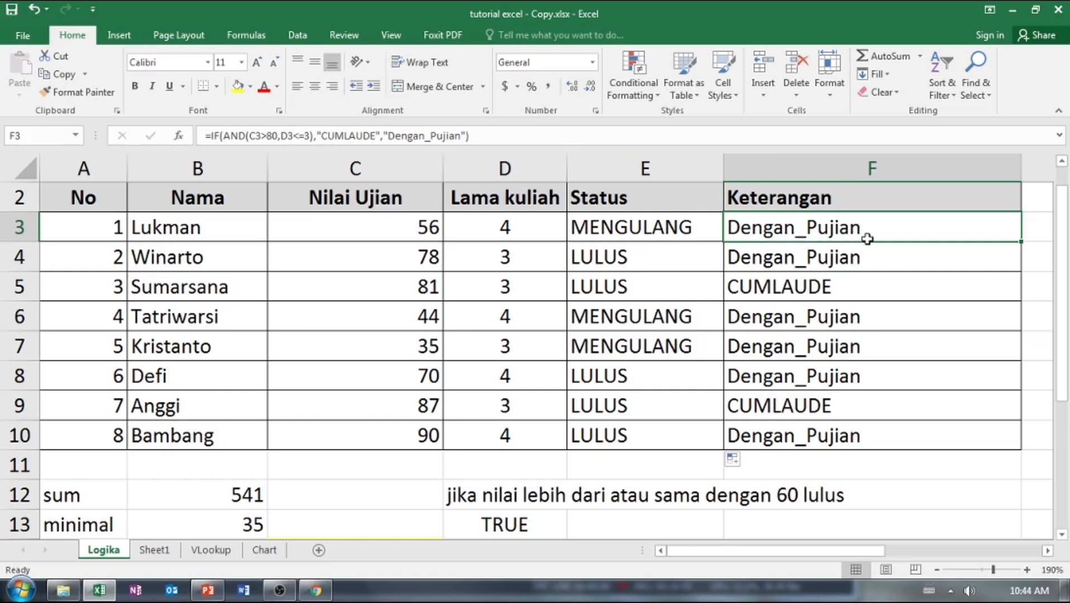
{"action": "left_click_drag", "start_coordinate": [866, 239], "coordinate": [880, 428]}
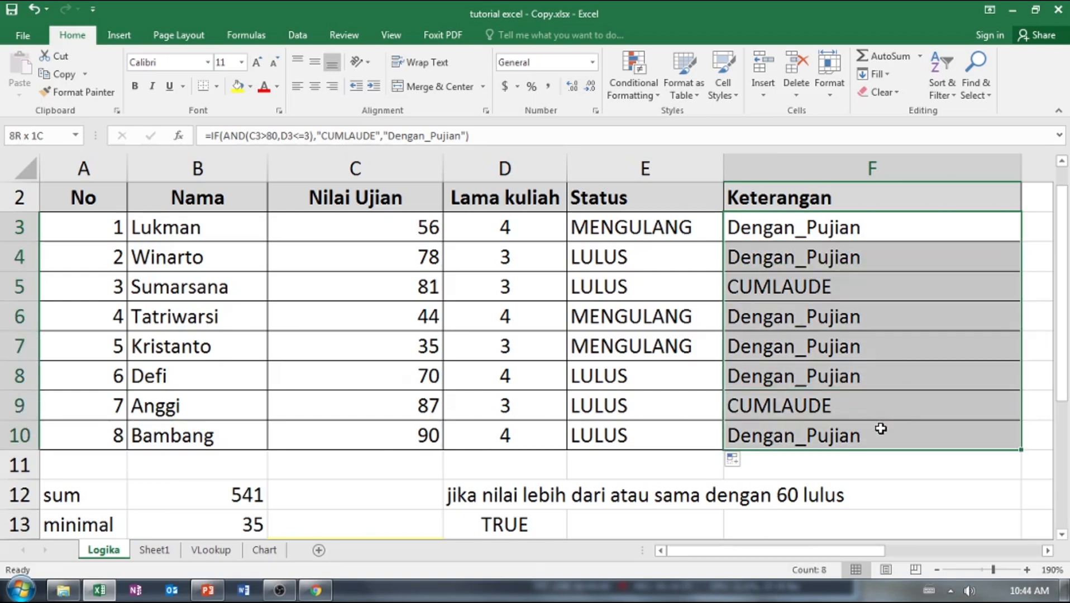
{"action": "key", "text": "Delete"}
Start an IF formula in F3 with a nested AND test whose first condition is C3>60.
{"action": "left_click", "coordinate": [789, 238]}
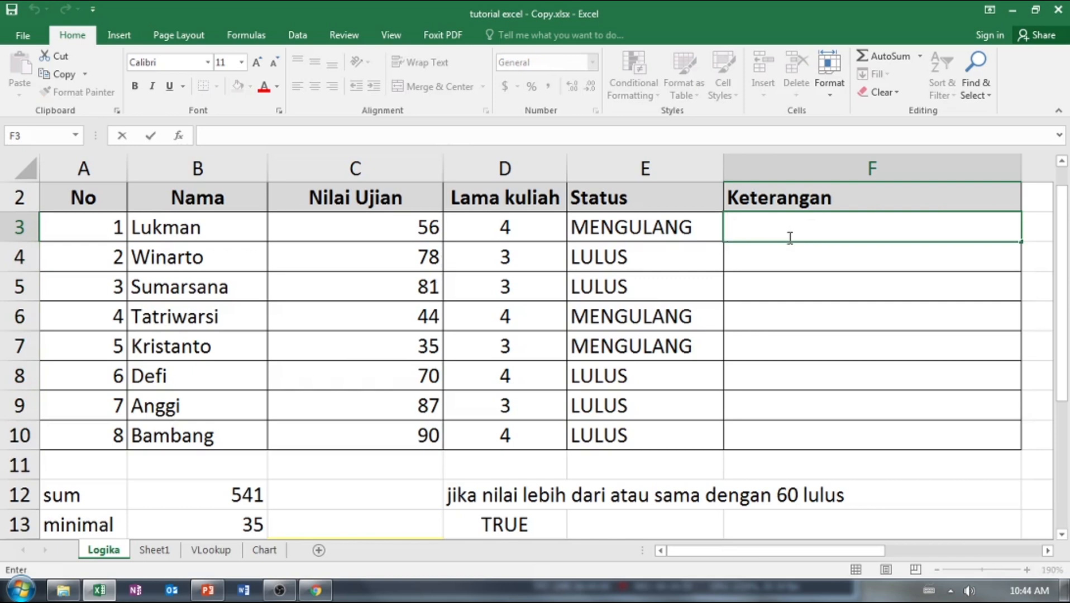
{"action": "type", "text": "="}
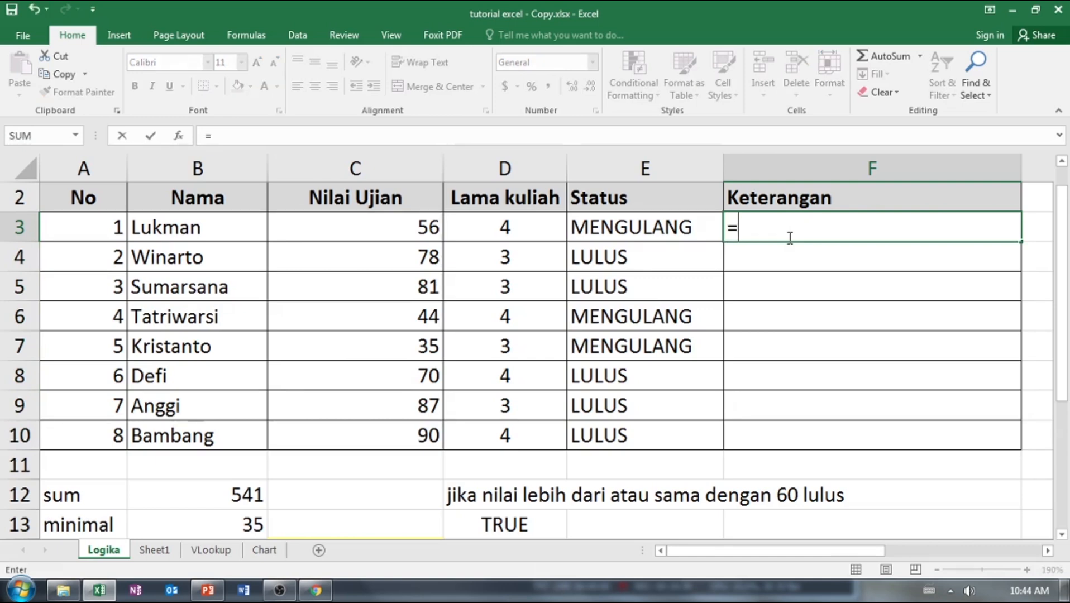
{"action": "type", "text": "if"}
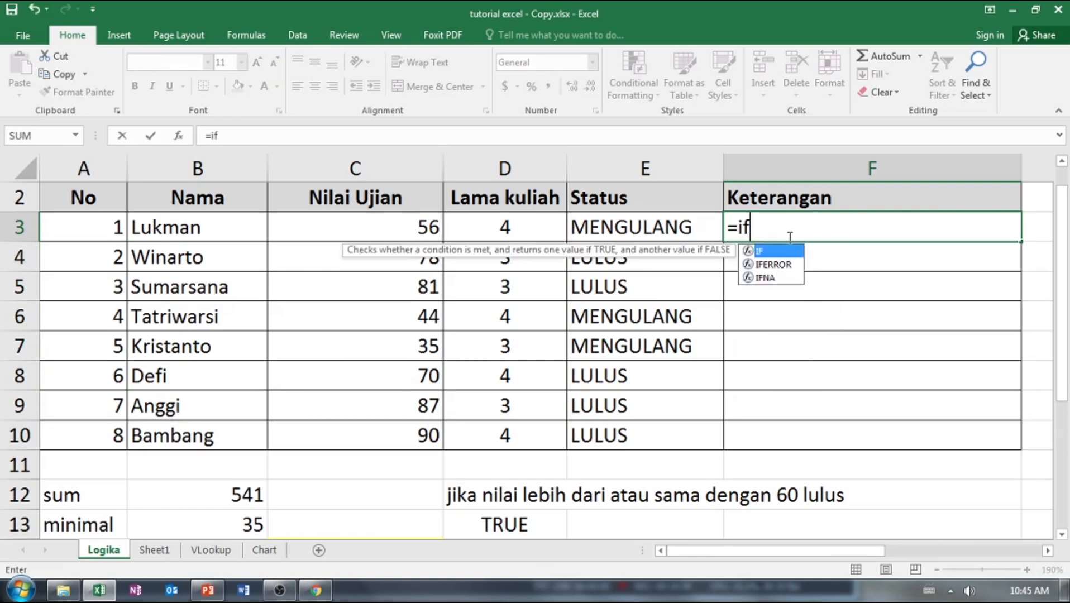
{"action": "key", "text": "Tab"}
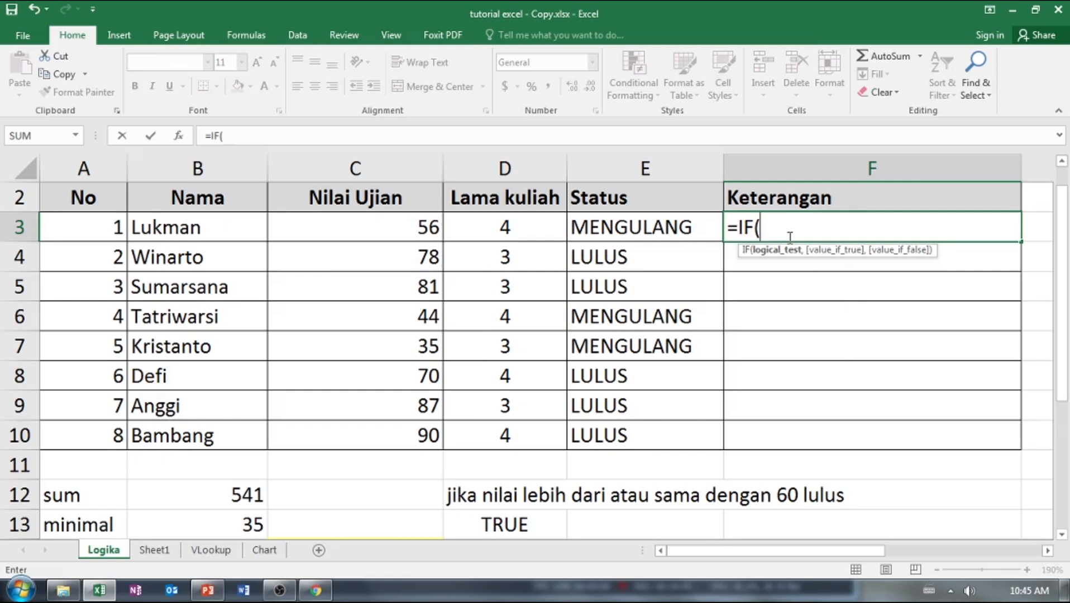
{"action": "type", "text": "an"}
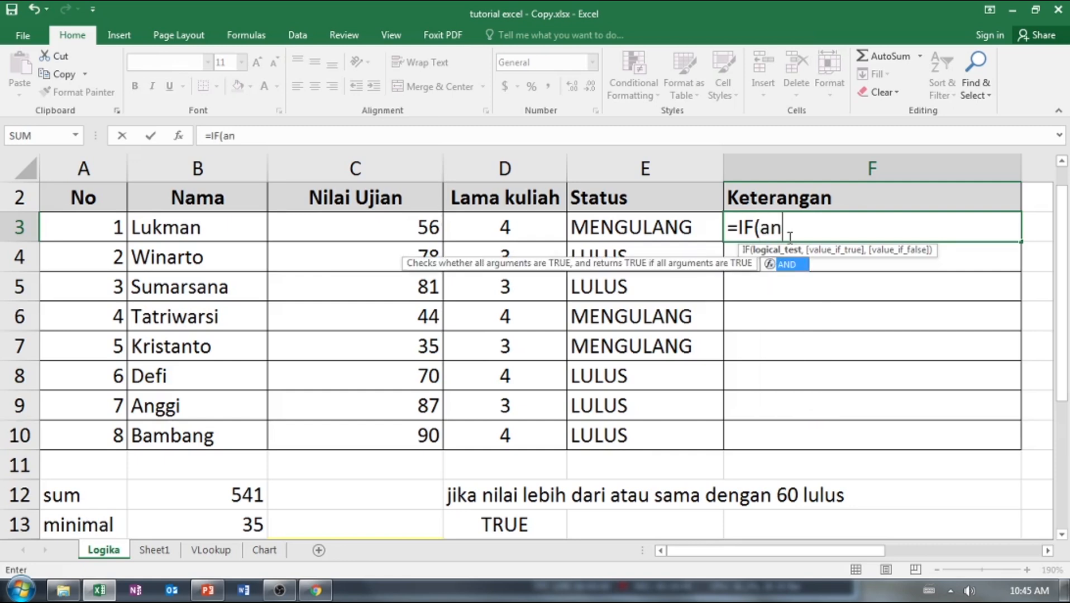
{"action": "key", "text": "Tab"}
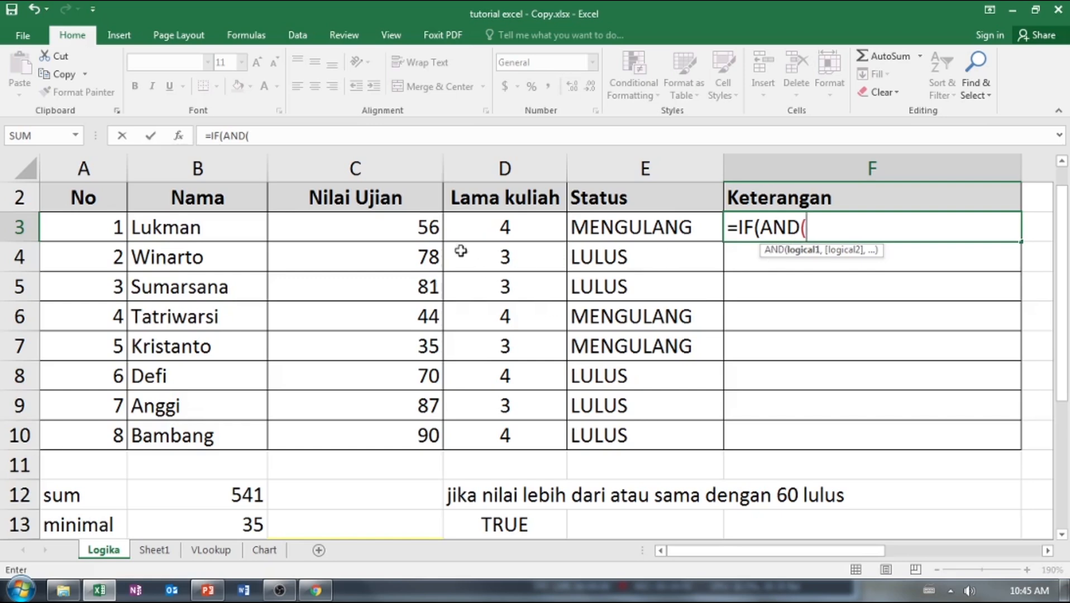
{"action": "left_click", "coordinate": [431, 226]}
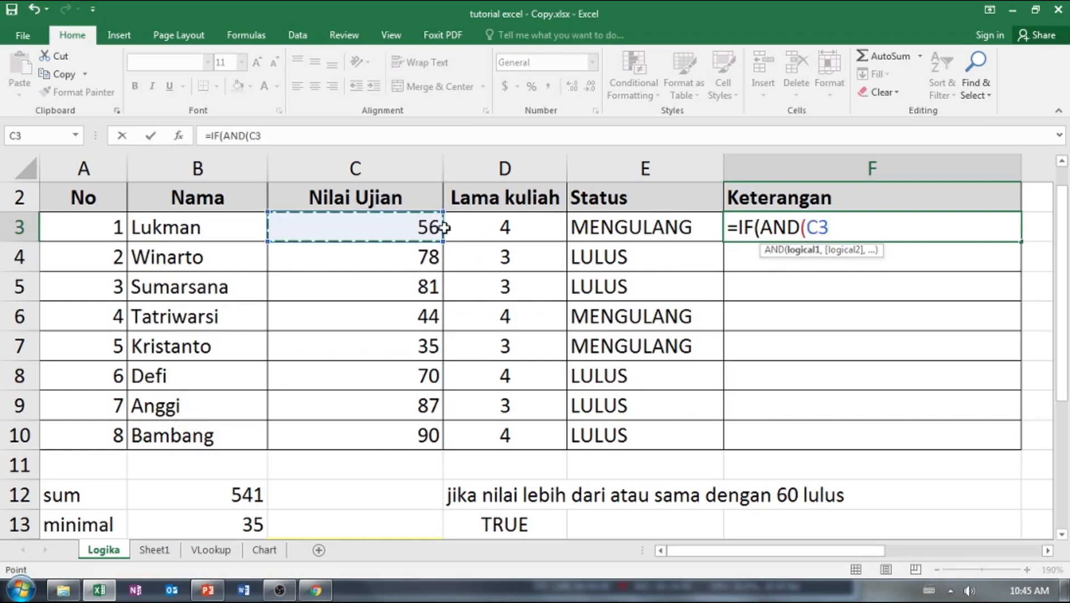
{"action": "type", "text": ">"}
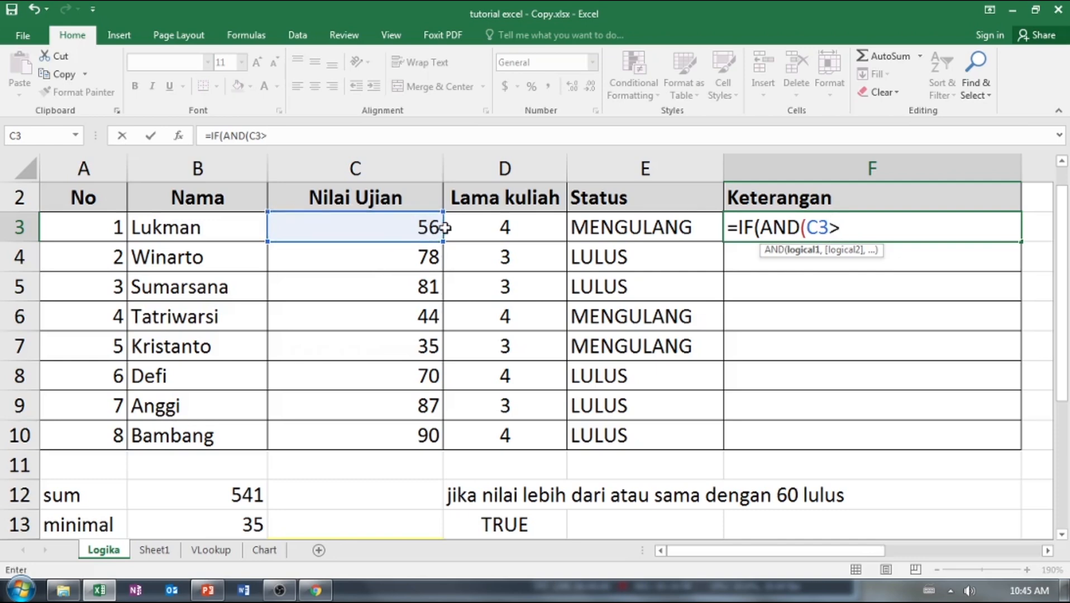
{"action": "type", "text": "5"}
{"action": "key", "text": "BackSpace"}
{"action": "type", "text": "60"}
{"action": "type", "text": ","}
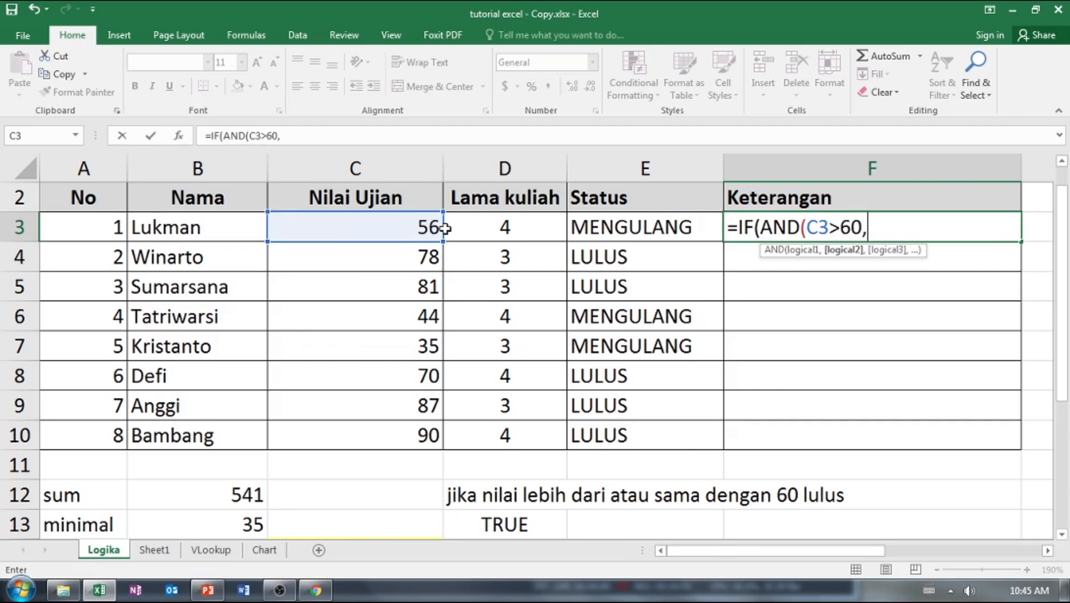
Add D3>3 as the second AND condition in F3, close the AND test and open the true value's text with a quotation mark.
{"action": "left_click", "coordinate": [490, 231]}
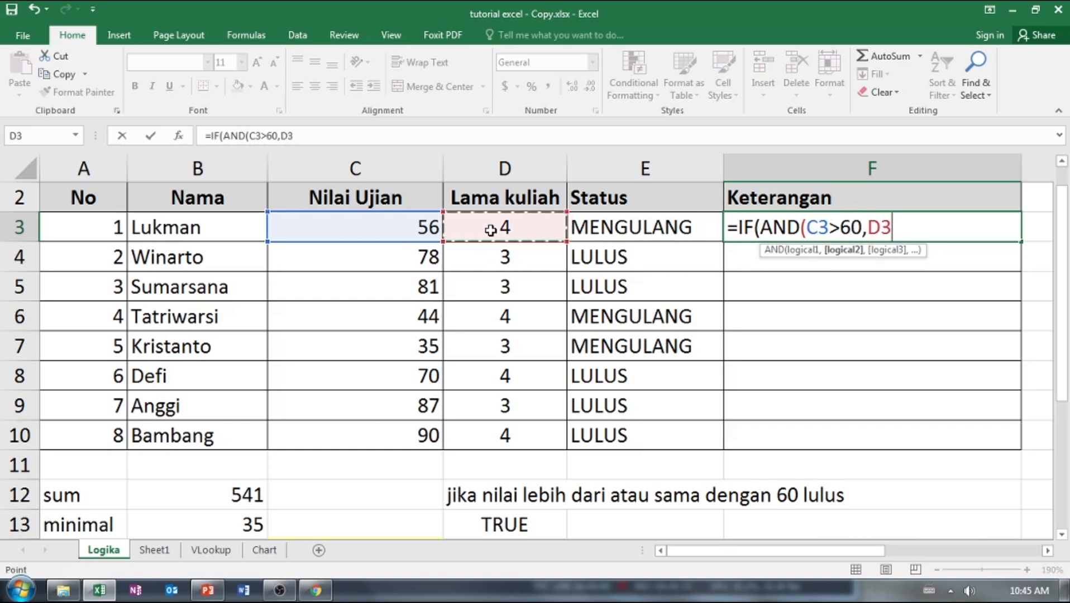
{"action": "type", "text": ">"}
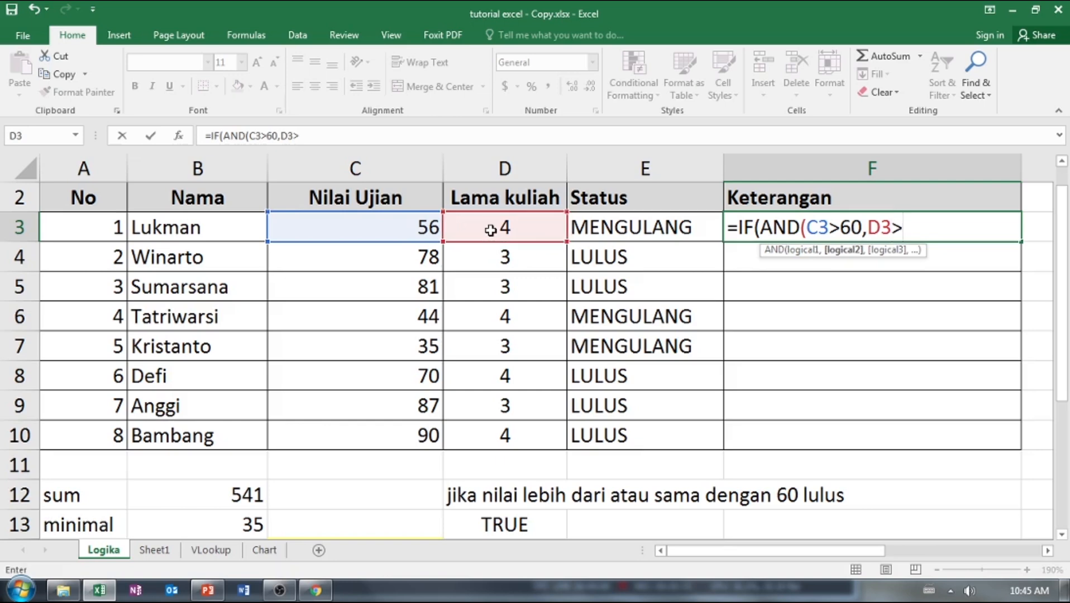
{"action": "type", "text": "="}
{"action": "key", "text": "BackSpace"}
{"action": "type", "text": "3"}
{"action": "type", "text": ")"}
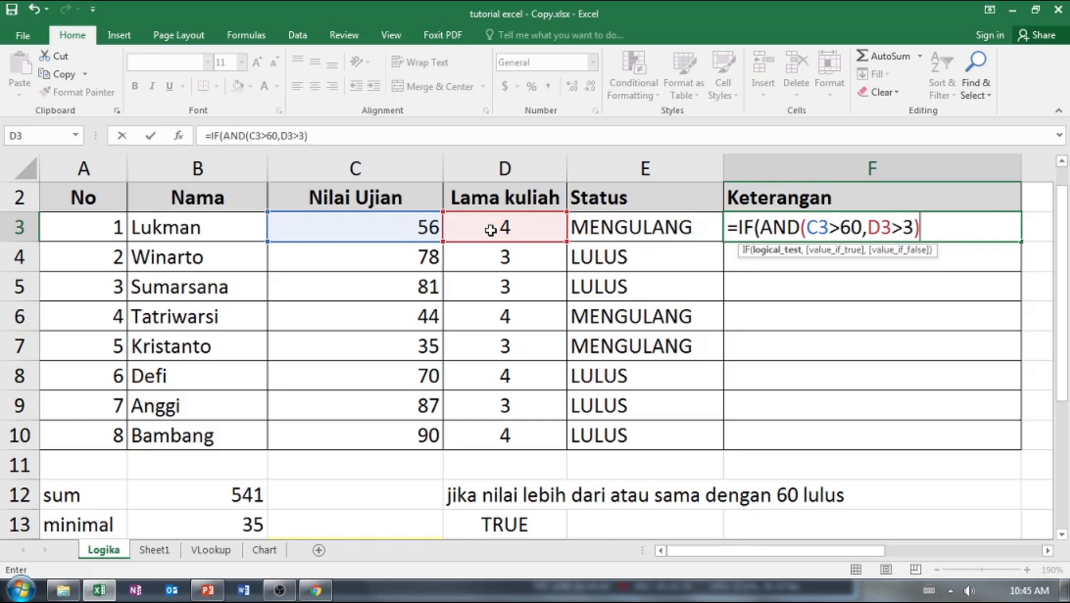
{"action": "type", "text": ","}
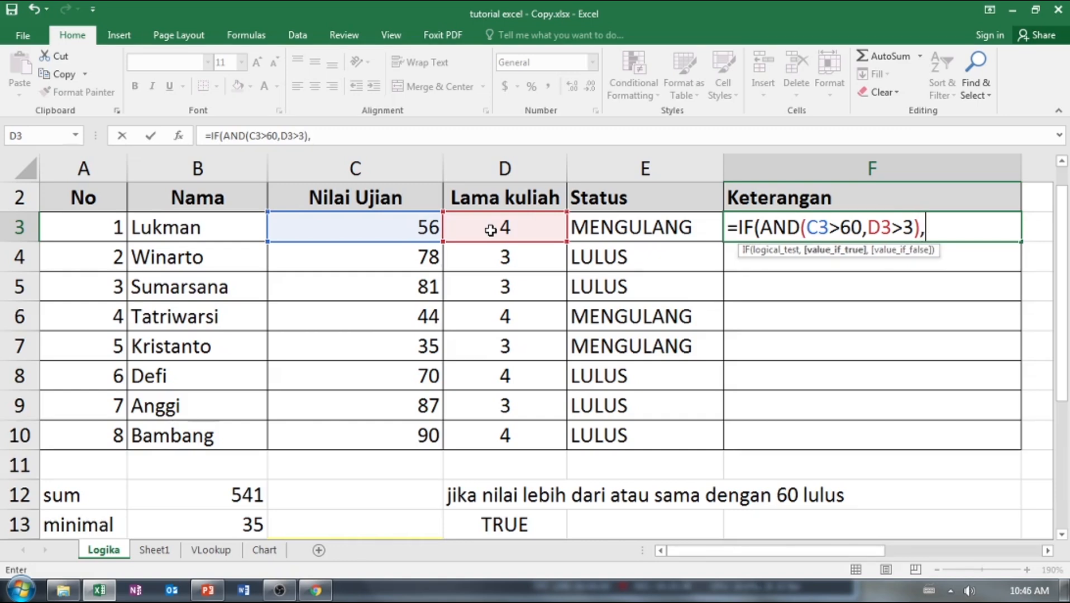
{"action": "type", "text": "\"\""}
Change the second AND condition in the F3 formula to D3<=3 and return to the end of the formula.
{"action": "left_click", "coordinate": [912, 230]}
{"action": "key", "text": "Left"}
{"action": "key", "text": "BackSpace"}
{"action": "type", "text": "<"}
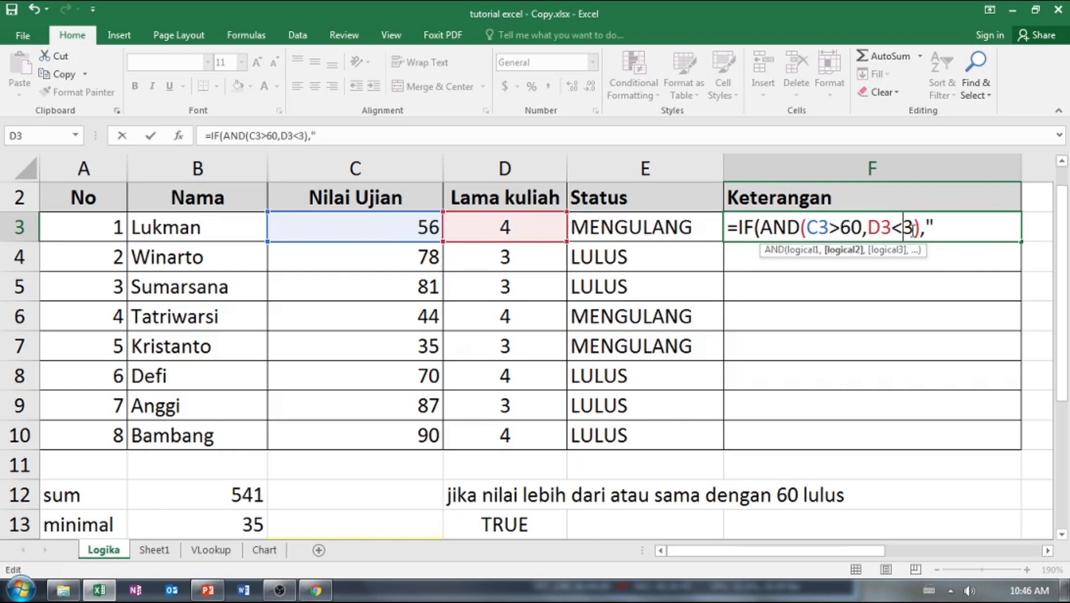
{"action": "type", "text": "="}
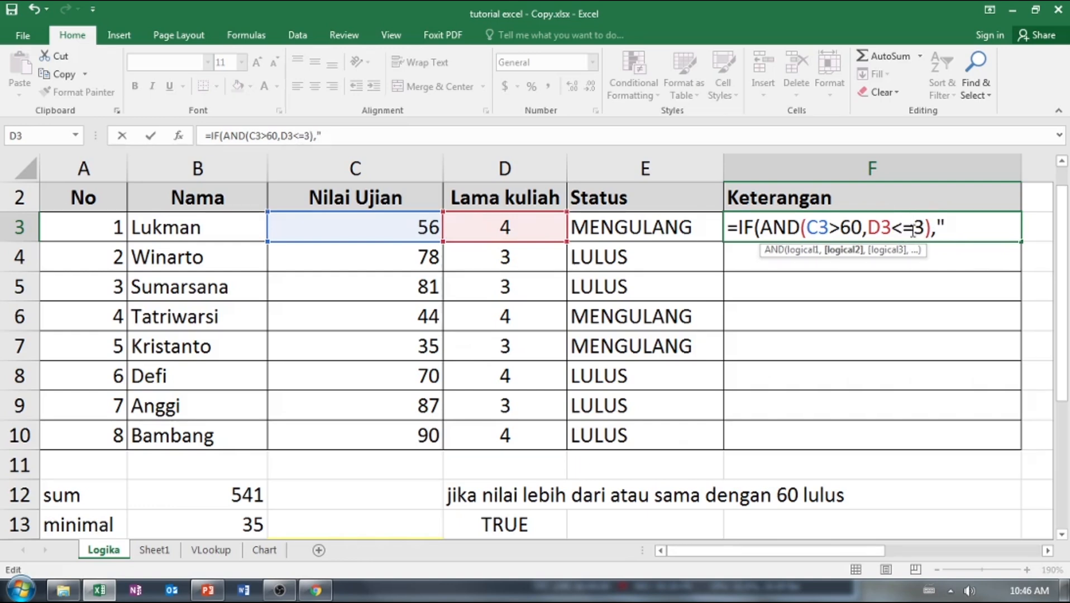
{"action": "left_click", "coordinate": [949, 226]}
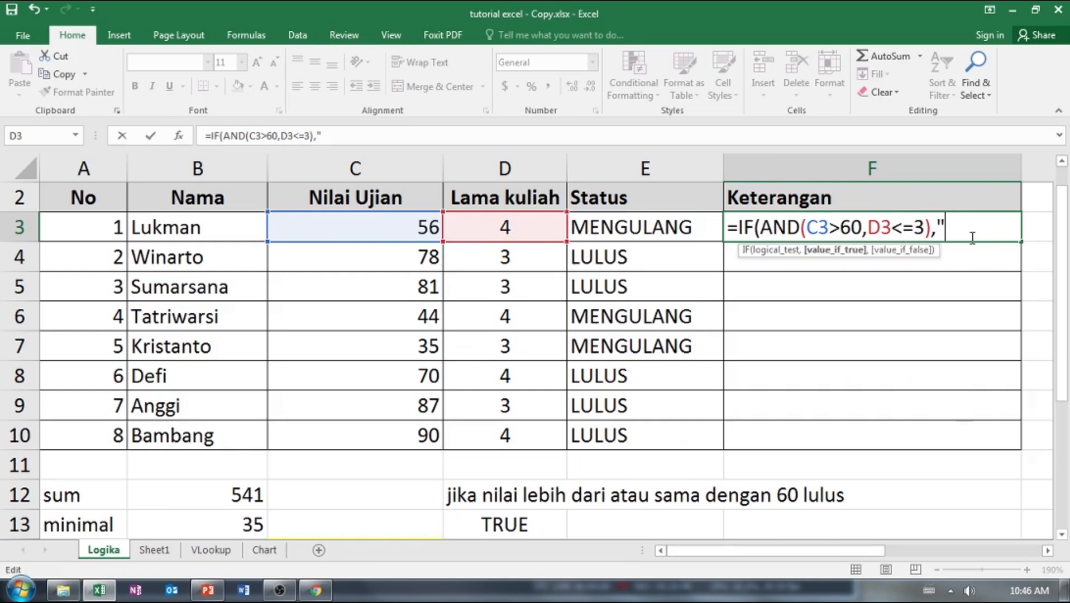
Enter "Cumlaude" as the true value of the F3 IF formula, close the formula and commit it.
{"action": "type", "text": ",\"Lulus"}
{"action": "key", "text": "BackSpace"}
{"action": "key", "text": "BackSpace"}
{"action": "key", "text": "BackSpace"}
{"action": "key", "text": "BackSpace"}
{"action": "key", "text": "BackSpace"}
{"action": "type", "text": "Cumlaude"}
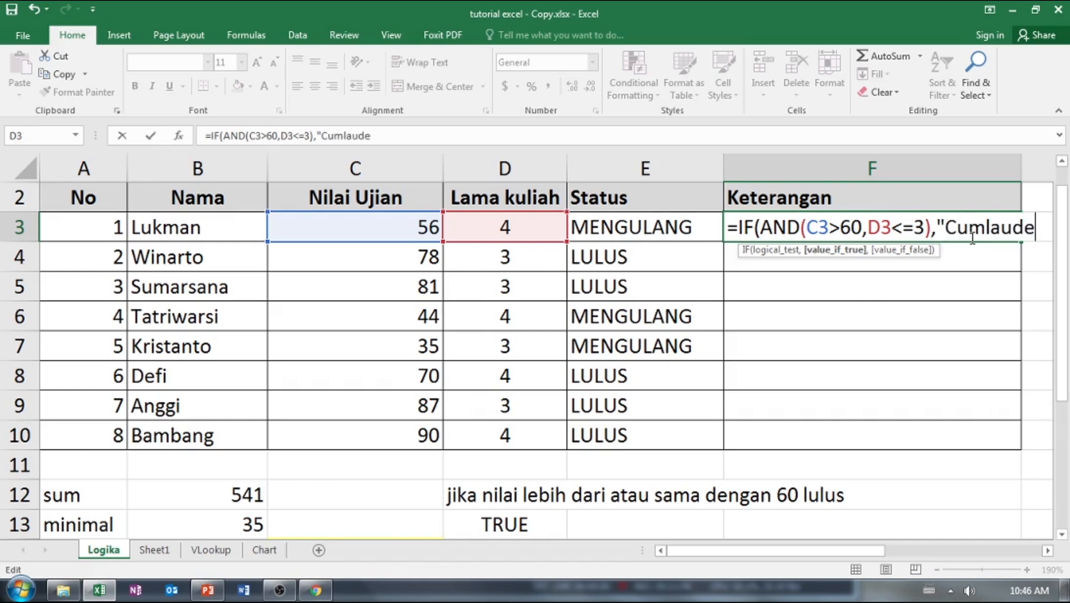
{"action": "type", "text": "\")"}
{"action": "key", "text": "Return"}
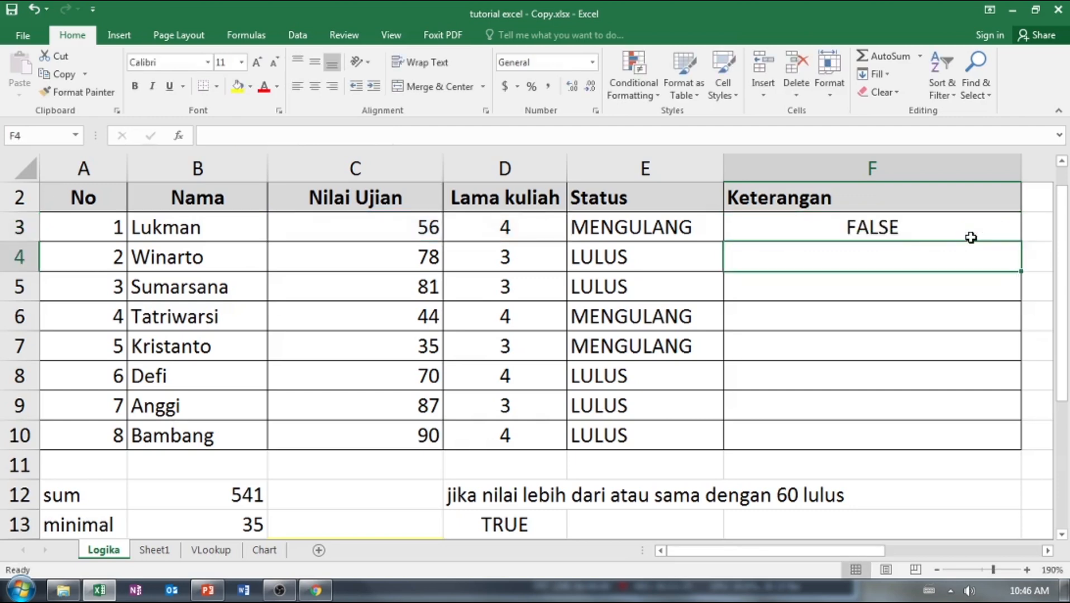
Fill the F3 formula down the Keterangan column through F10.
{"action": "mouse_move", "coordinate": [795, 552]}
{"action": "left_mouse_down"}
{"action": "mouse_move", "coordinate": [806, 553]}
{"action": "mouse_move", "coordinate": [796, 553]}
{"action": "left_mouse_up"}
{"action": "left_click", "coordinate": [867, 227]}
{"action": "left_click_drag", "start_coordinate": [1023, 242], "coordinate": [1001, 243]}
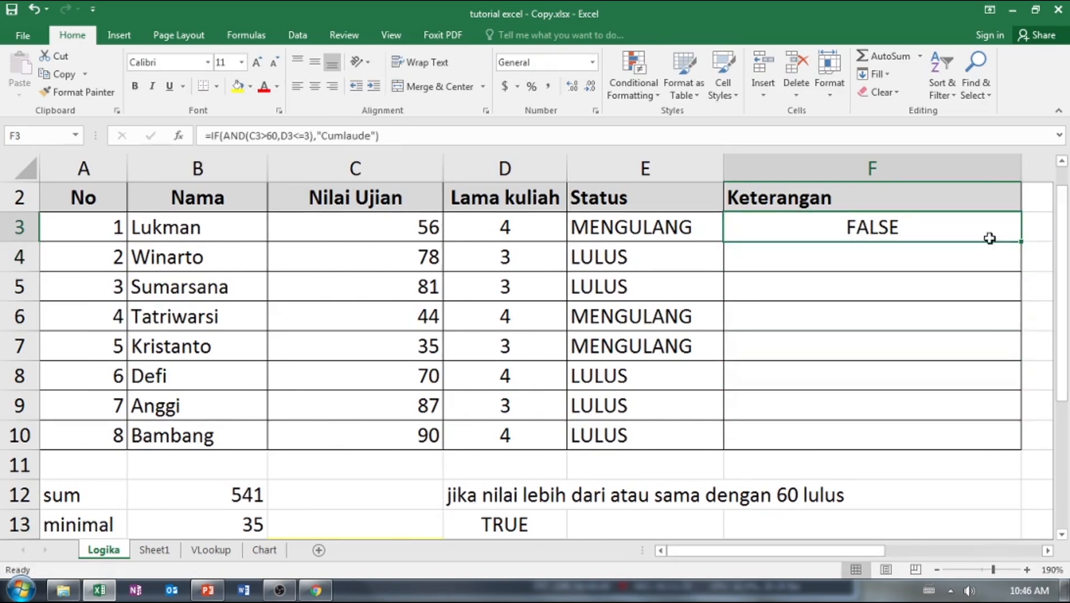
{"action": "left_click", "coordinate": [788, 262]}
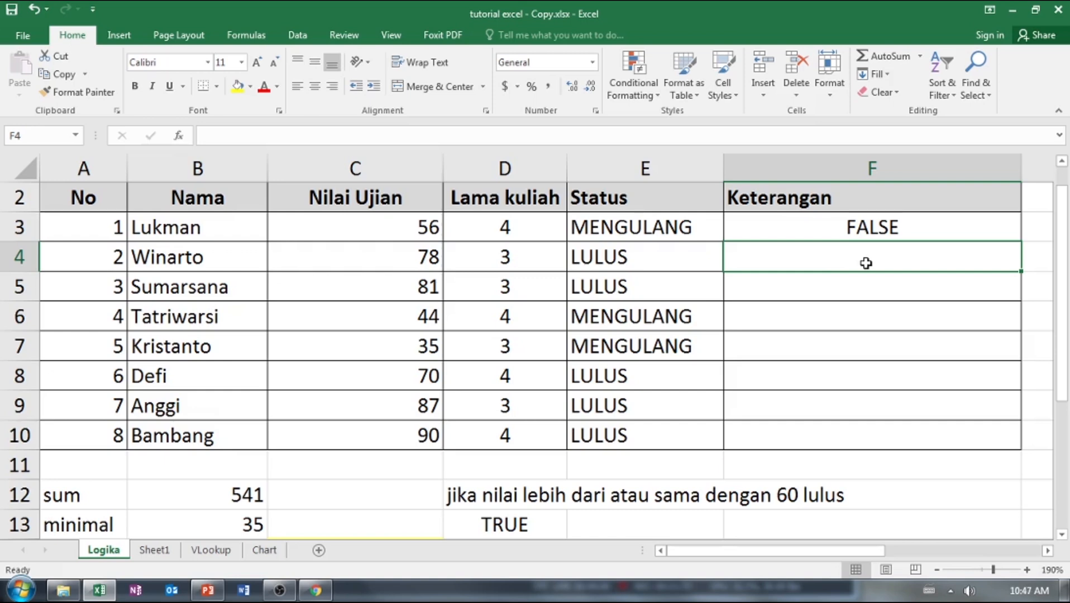
{"action": "left_click", "coordinate": [875, 229]}
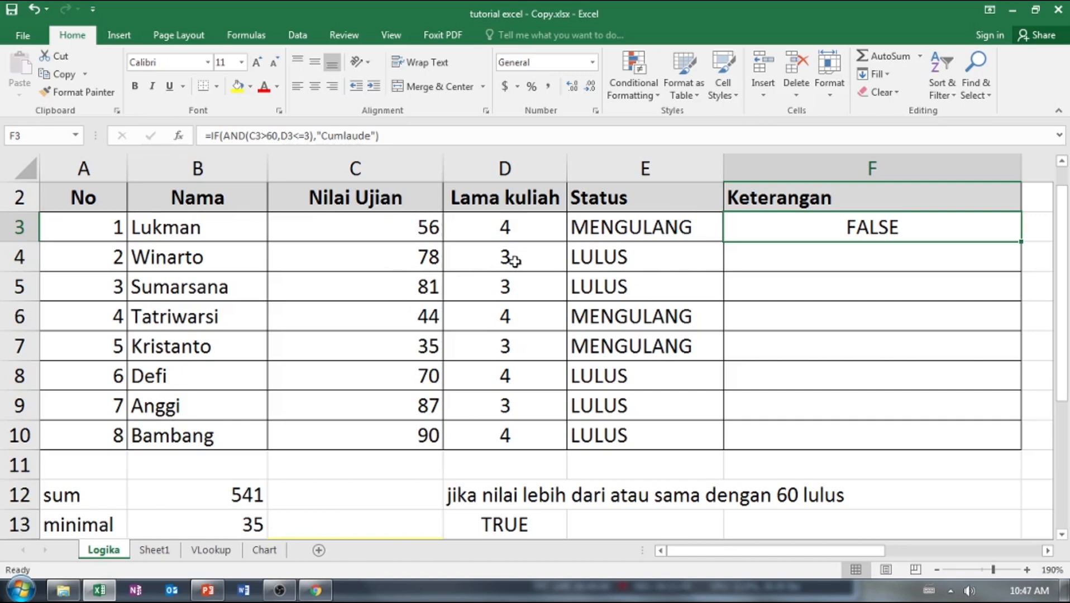
{"action": "left_click", "coordinate": [902, 257]}
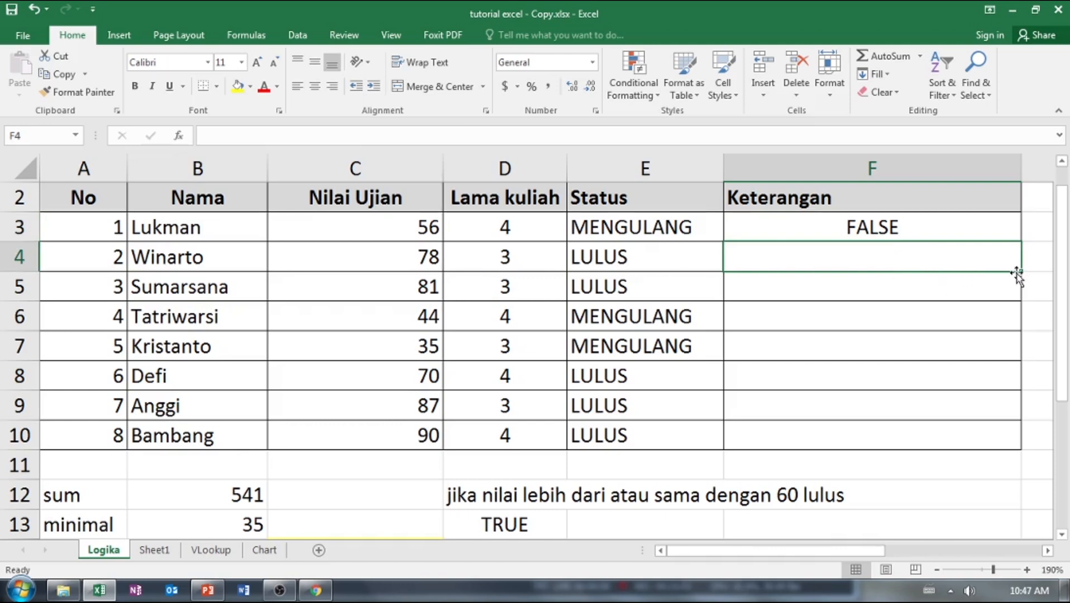
{"action": "left_click", "coordinate": [999, 236]}
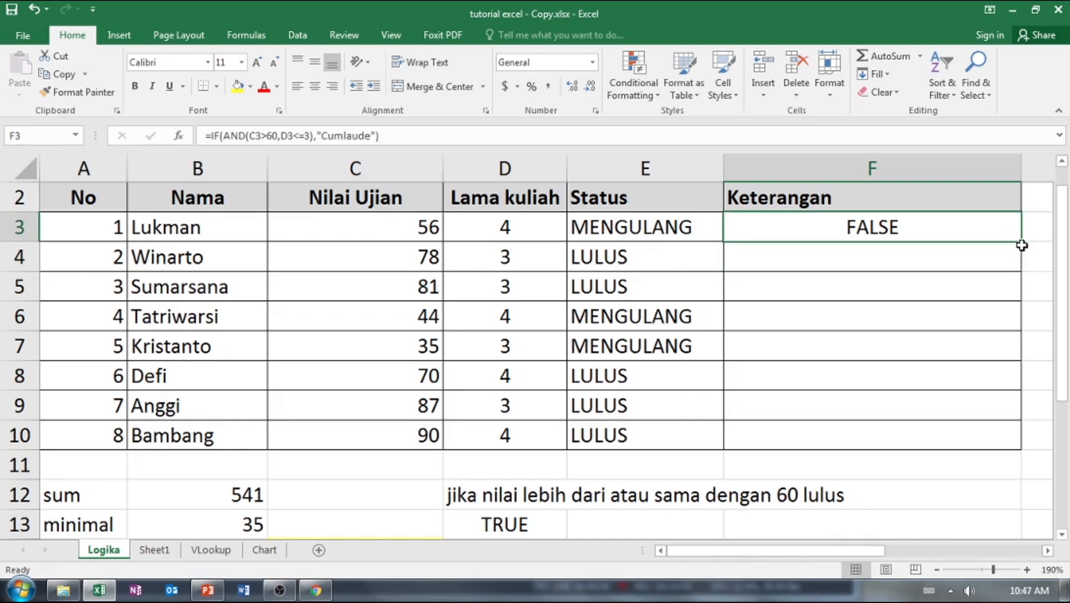
{"action": "left_click_drag", "start_coordinate": [1020, 241], "coordinate": [1016, 266]}
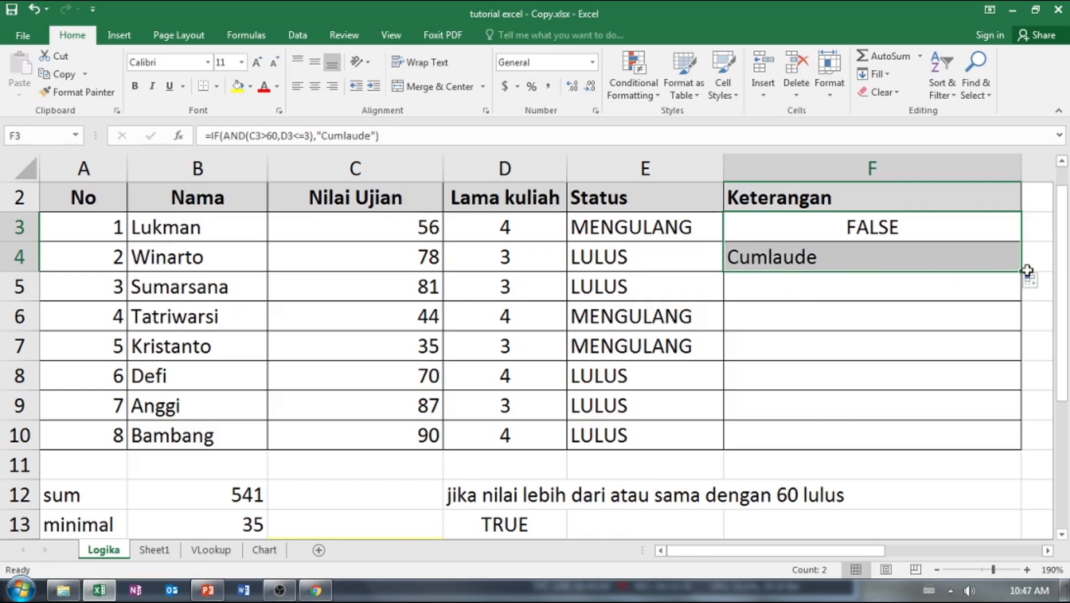
{"action": "left_click_drag", "start_coordinate": [1027, 271], "coordinate": [1023, 444]}
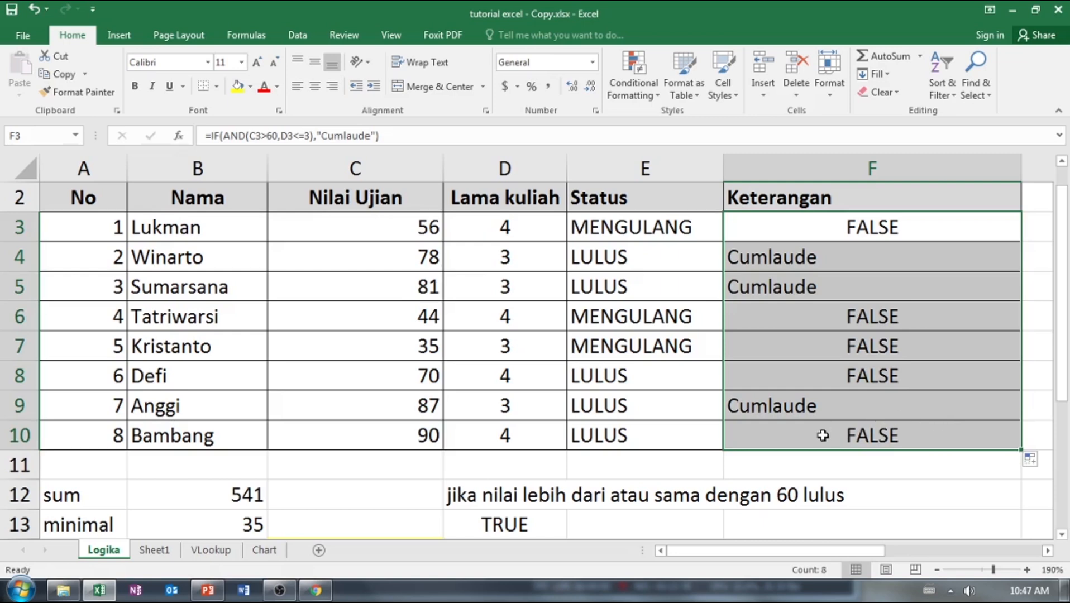
Add "Dengan_pujian" as the false value of the F3 formula and copy the formula down through F10.
{"action": "left_click", "coordinate": [920, 232]}
{"action": "double_click", "coordinate": [922, 231]}
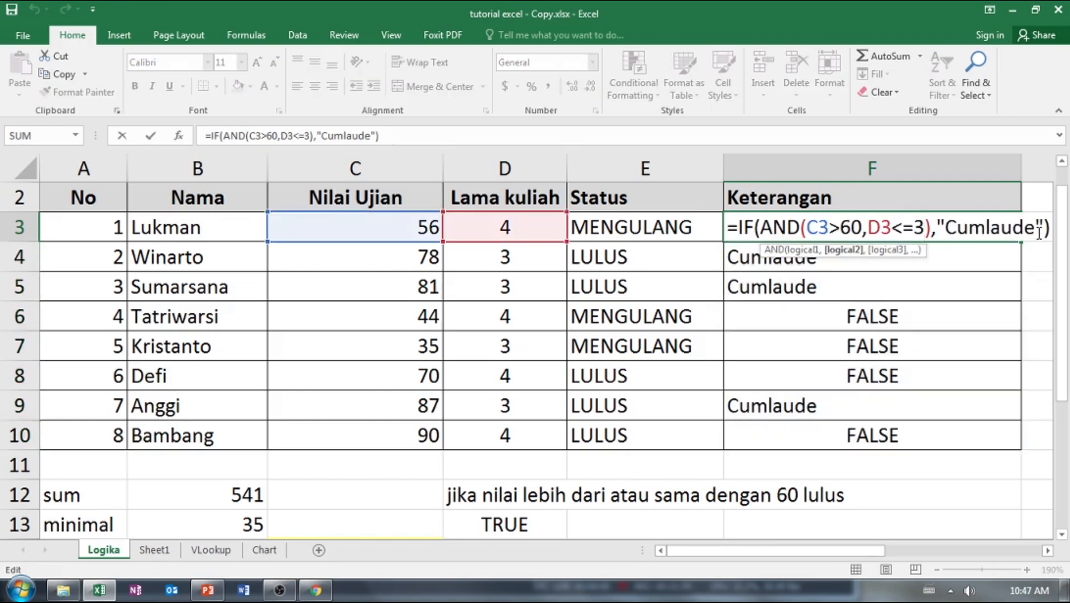
{"action": "left_click", "coordinate": [1043, 228]}
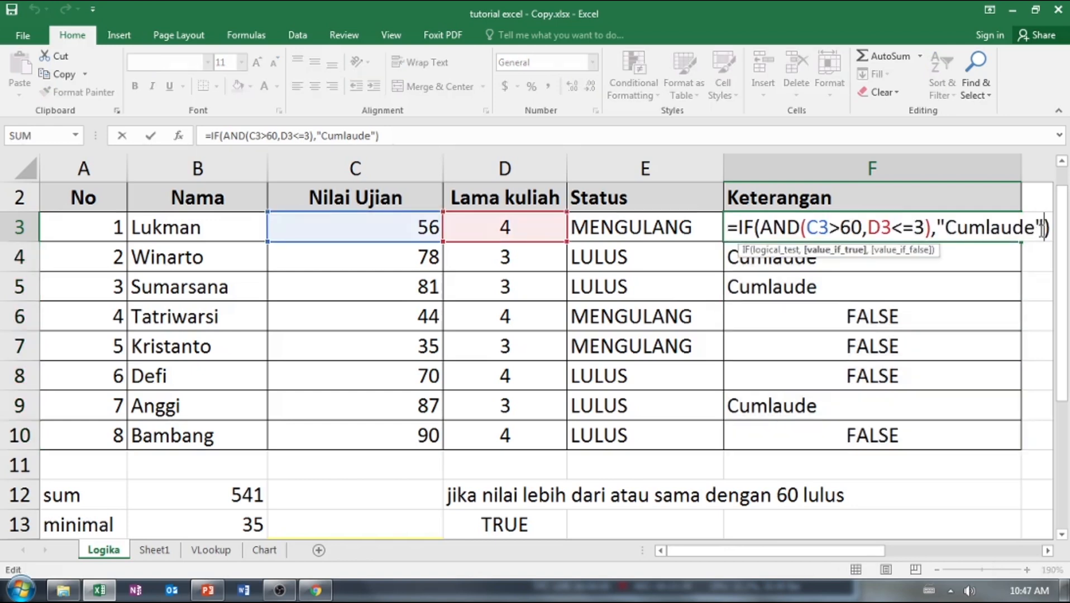
{"action": "type", "text": ","}
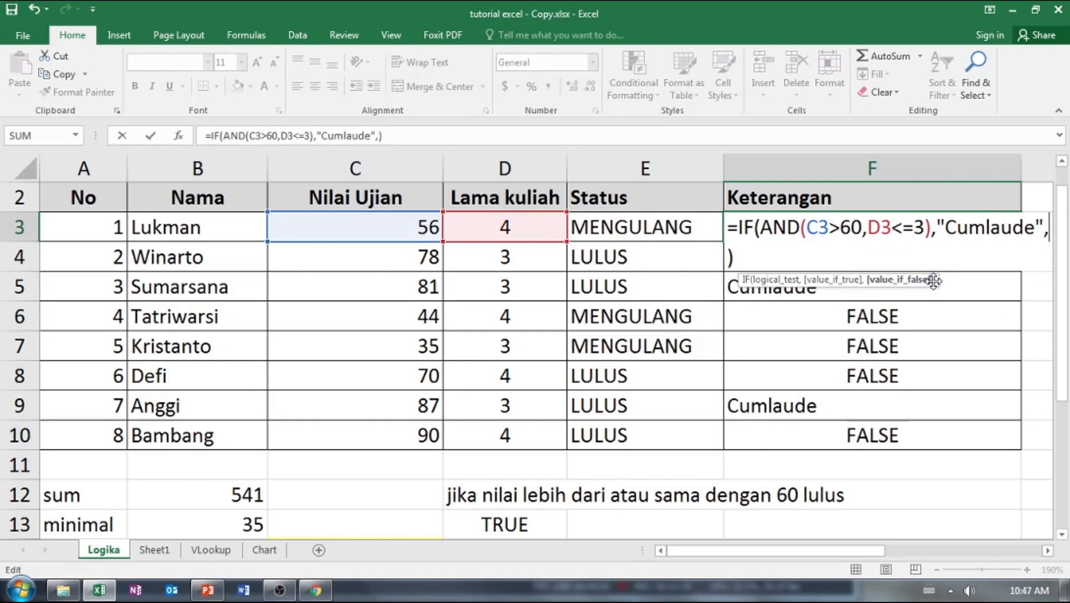
{"action": "type", "text": "\"\""}
{"action": "key", "text": "BackSpace"}
{"action": "type", "text": "Dengan_pujian"}
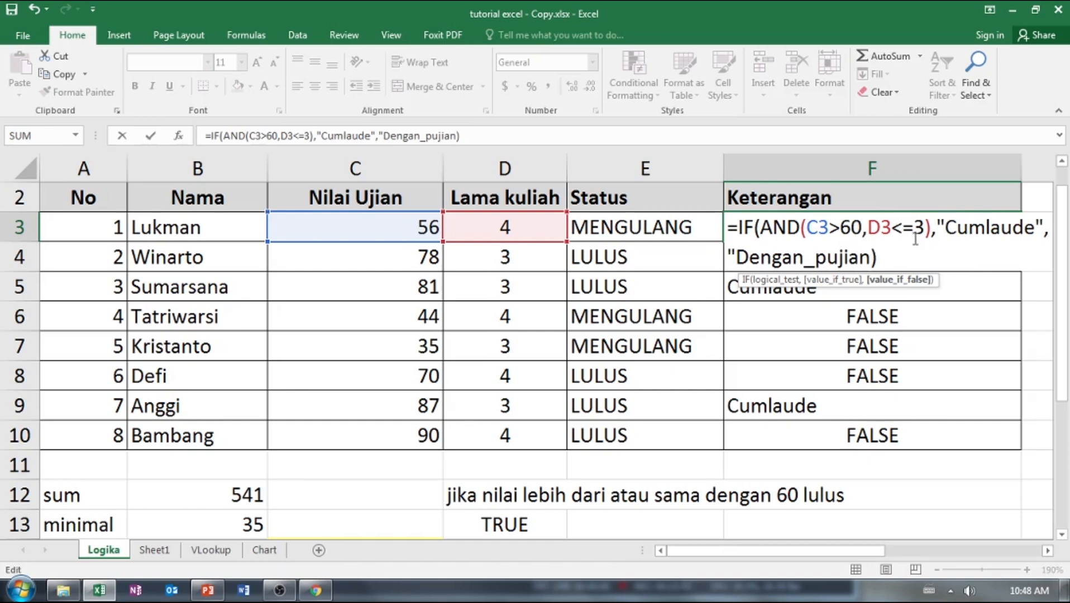
{"action": "type", "text": "\"\""}
{"action": "key", "text": "BackSpace"}
{"action": "key", "text": "Return"}
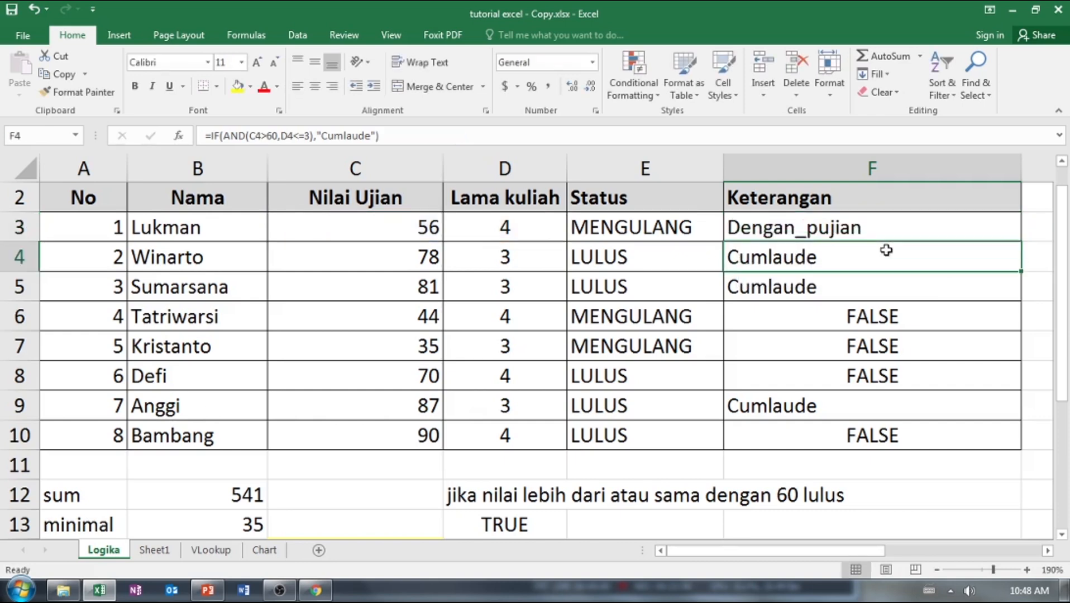
{"action": "left_click", "coordinate": [873, 222]}
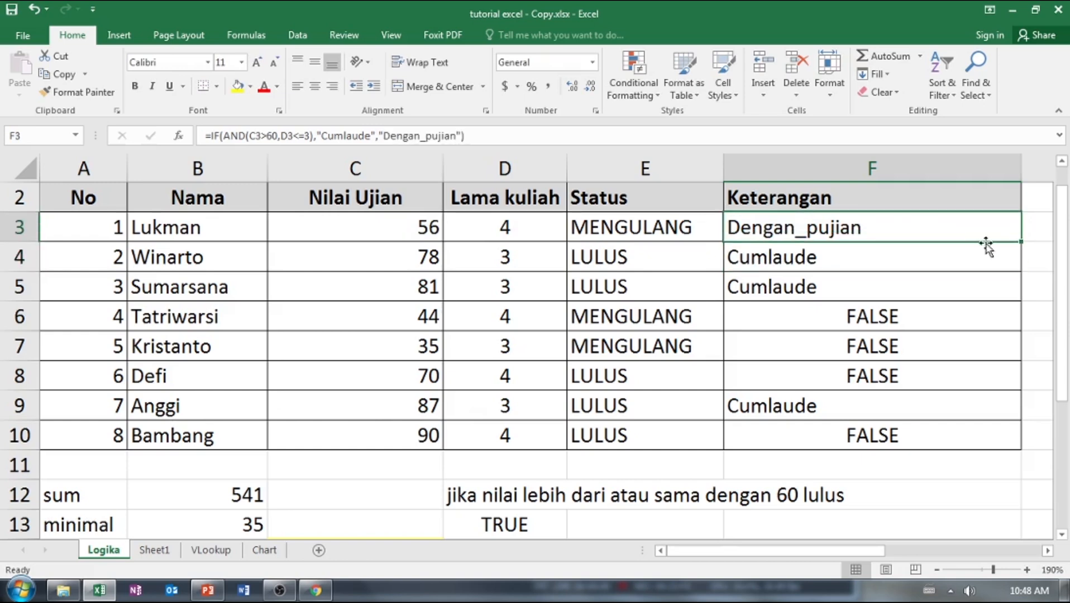
{"action": "left_click_drag", "start_coordinate": [1019, 242], "coordinate": [1013, 442]}
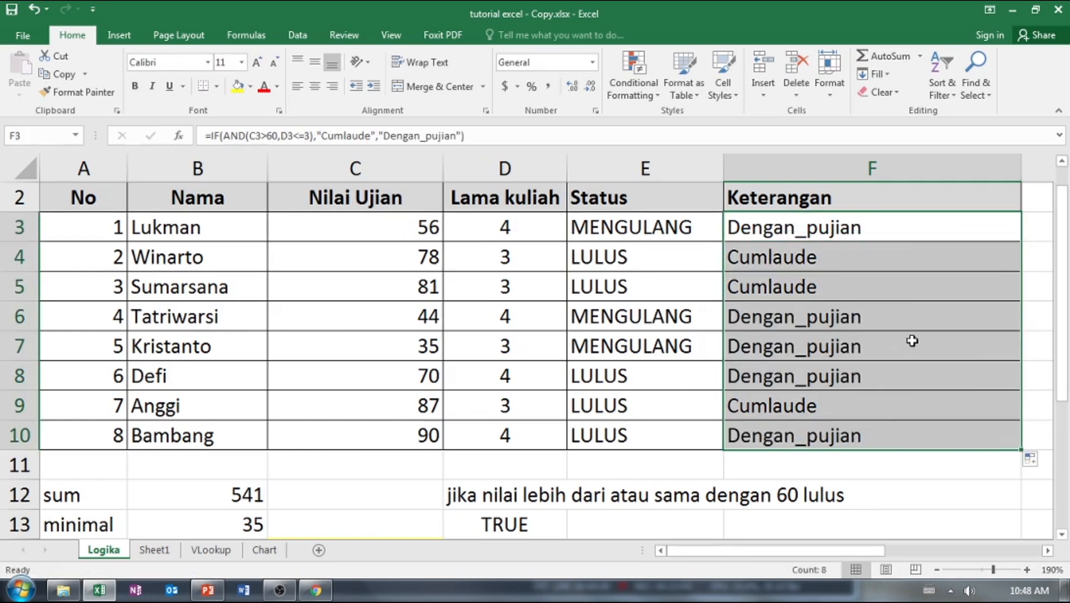
Review the AND conditions and both result values of the F3 formula, and refill it down to F10.
{"action": "left_click", "coordinate": [855, 230]}
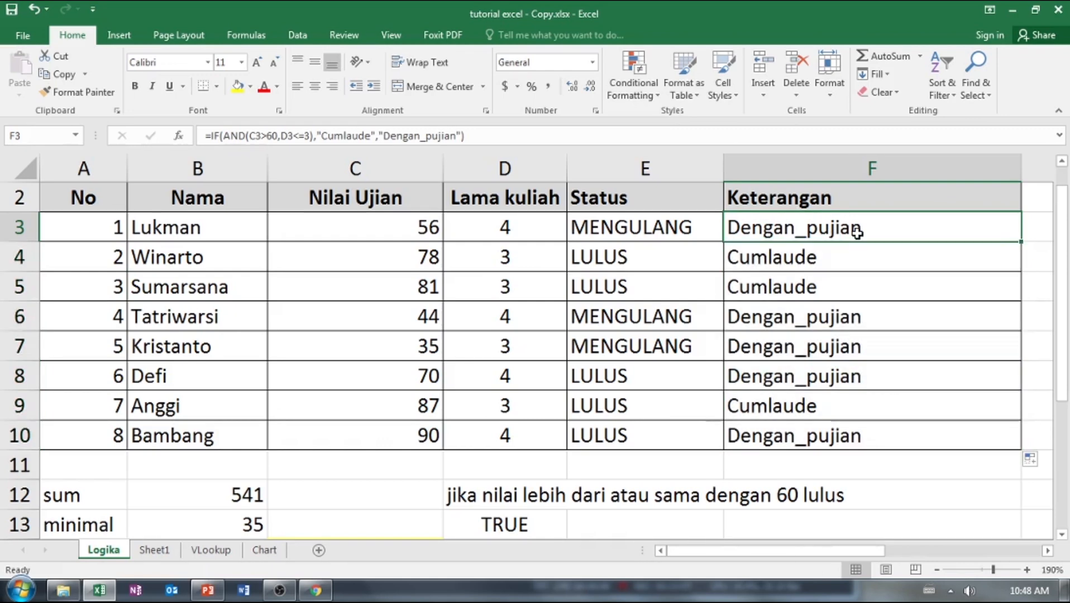
{"action": "left_click", "coordinate": [836, 254]}
{"action": "double_click", "coordinate": [830, 227]}
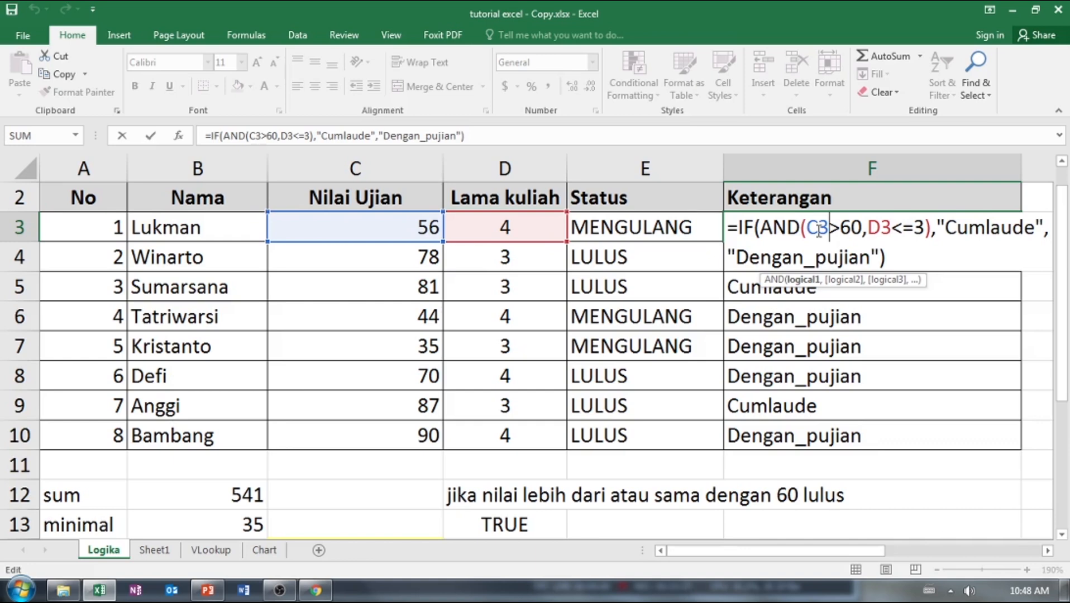
{"action": "left_click", "coordinate": [868, 246]}
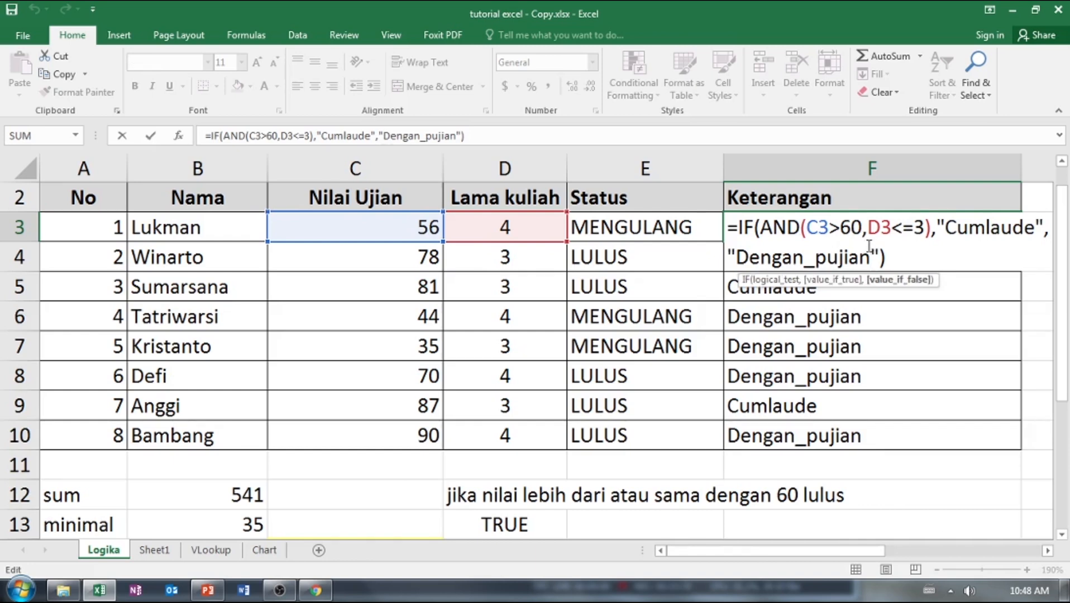
{"action": "key", "text": "Return"}
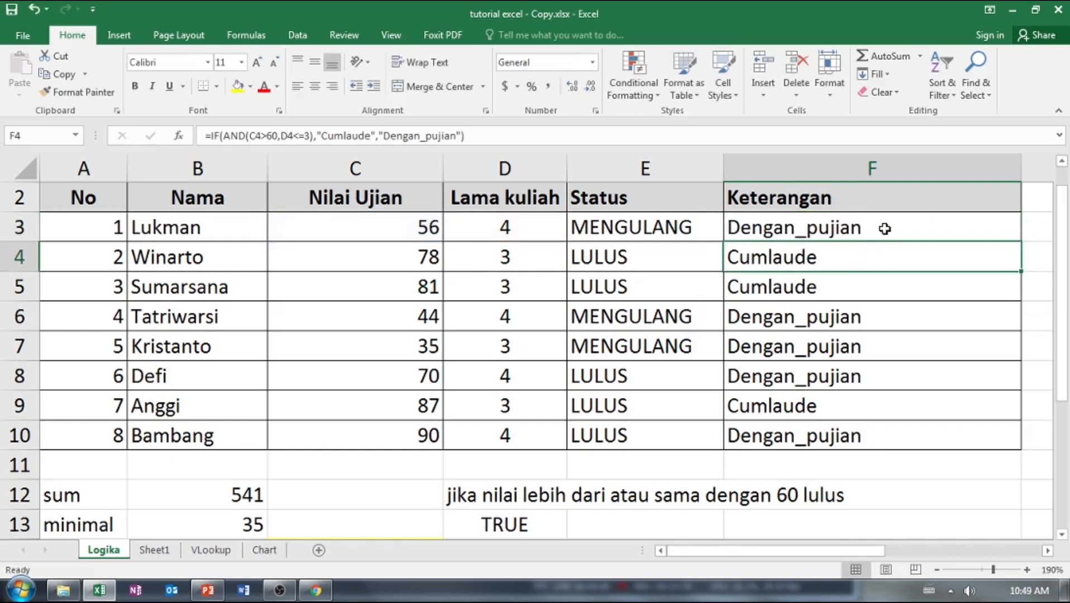
{"action": "left_click", "coordinate": [885, 228]}
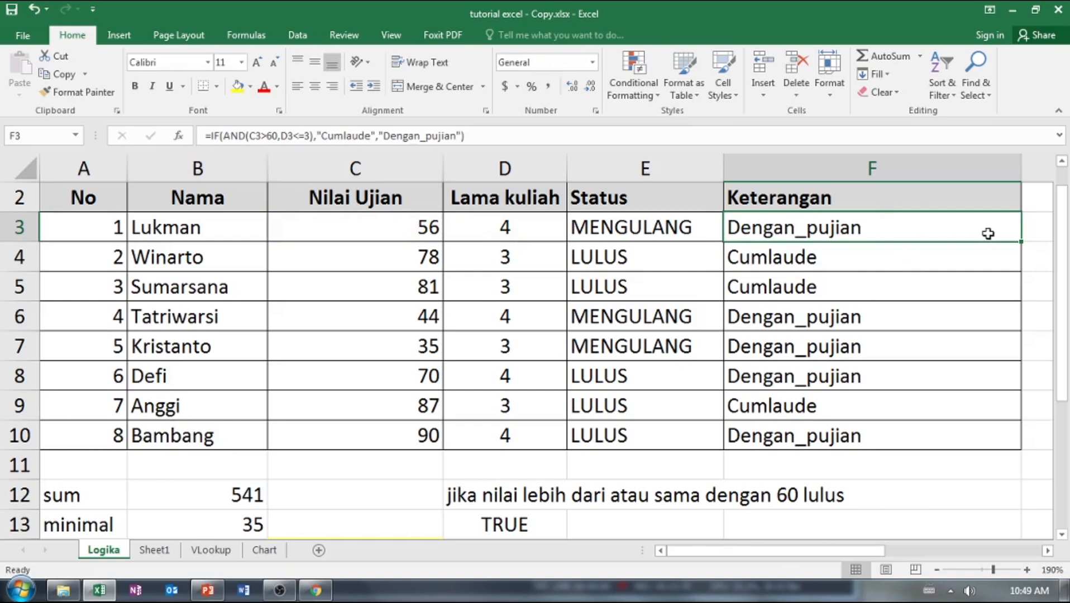
{"action": "left_click_drag", "start_coordinate": [1021, 241], "coordinate": [1018, 441]}
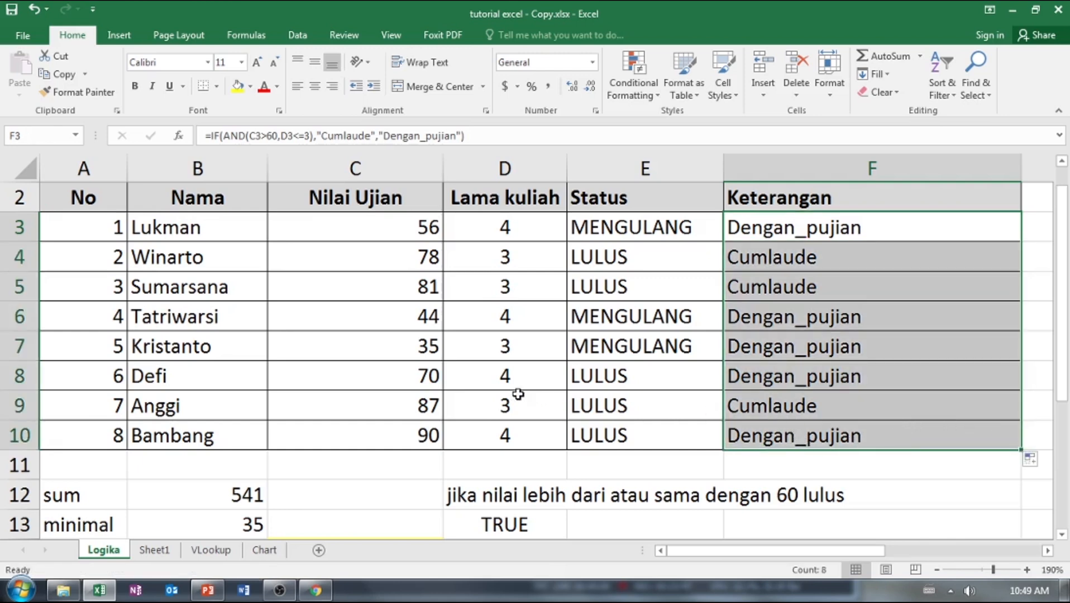
Review row 8 and its Keterangan formula, and insert a backslash before "pujian" in the false value of F8.
{"action": "left_click", "coordinate": [434, 379]}
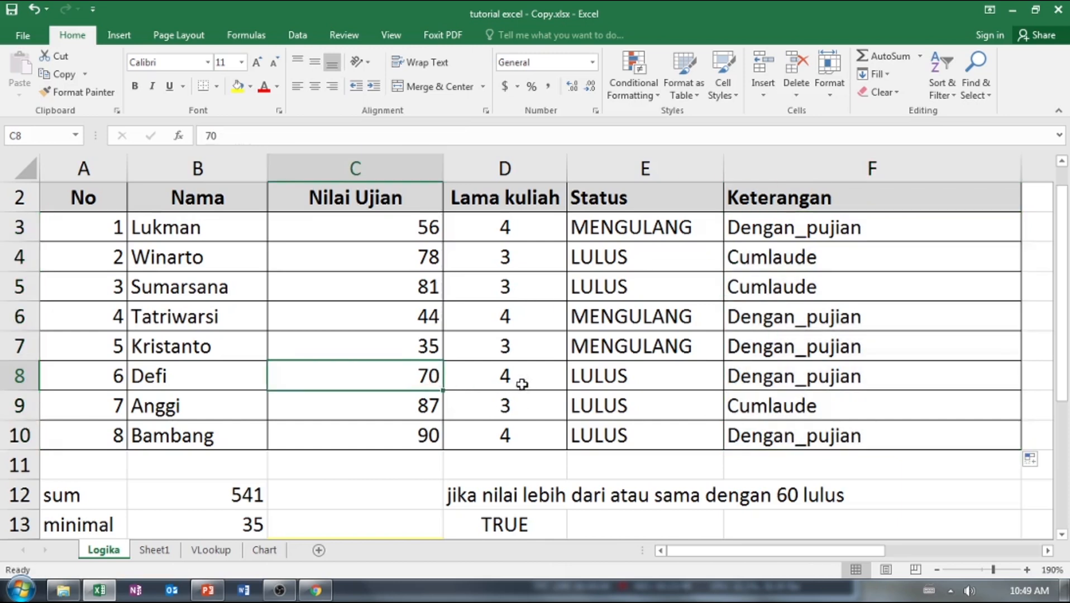
{"action": "left_click", "coordinate": [21, 377]}
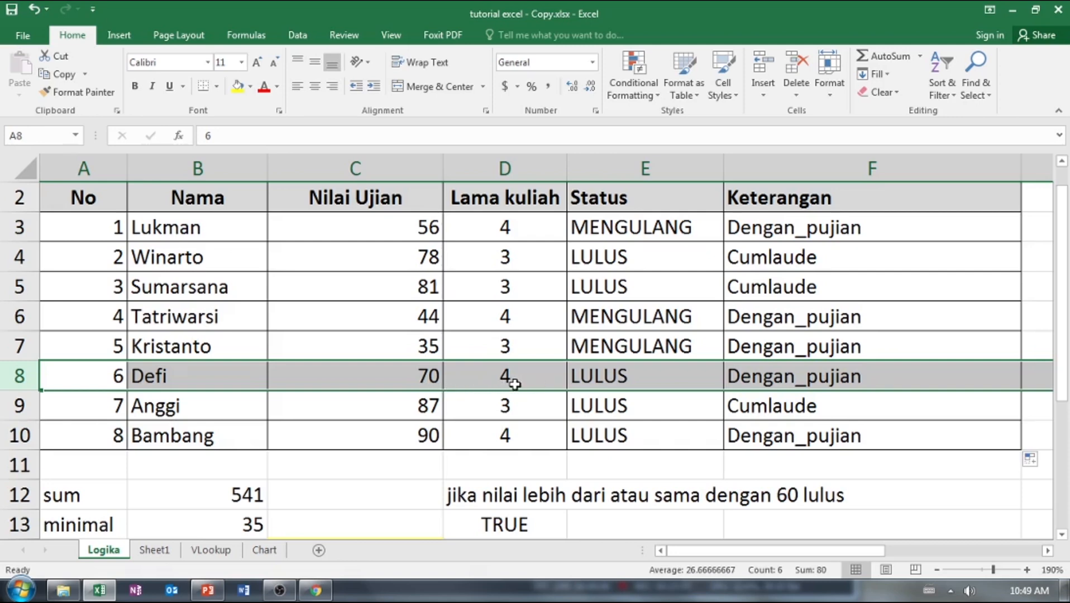
{"action": "double_click", "coordinate": [764, 382]}
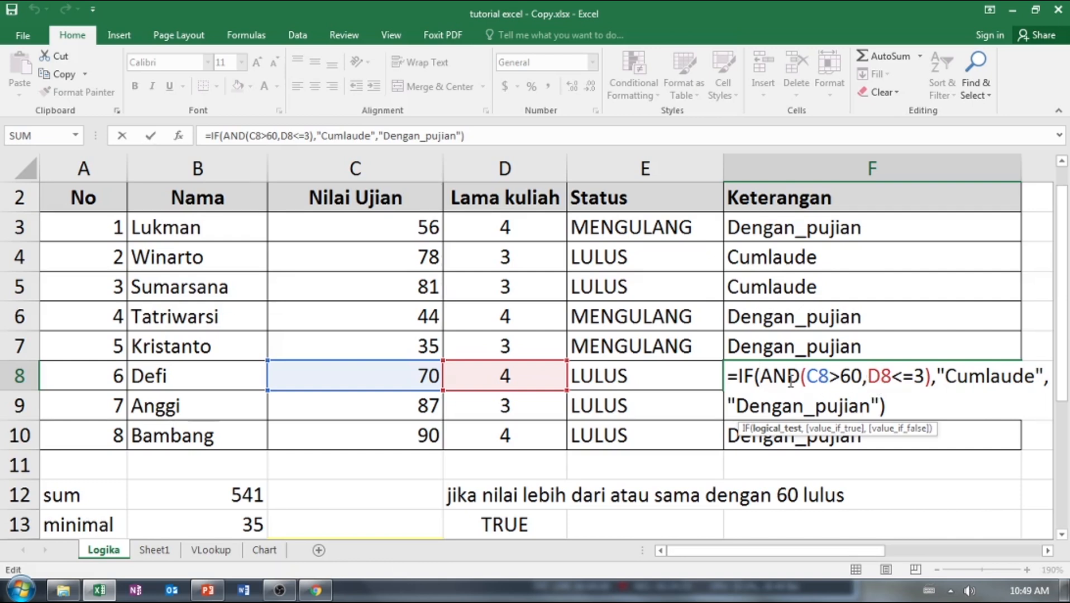
{"action": "left_click", "coordinate": [816, 403]}
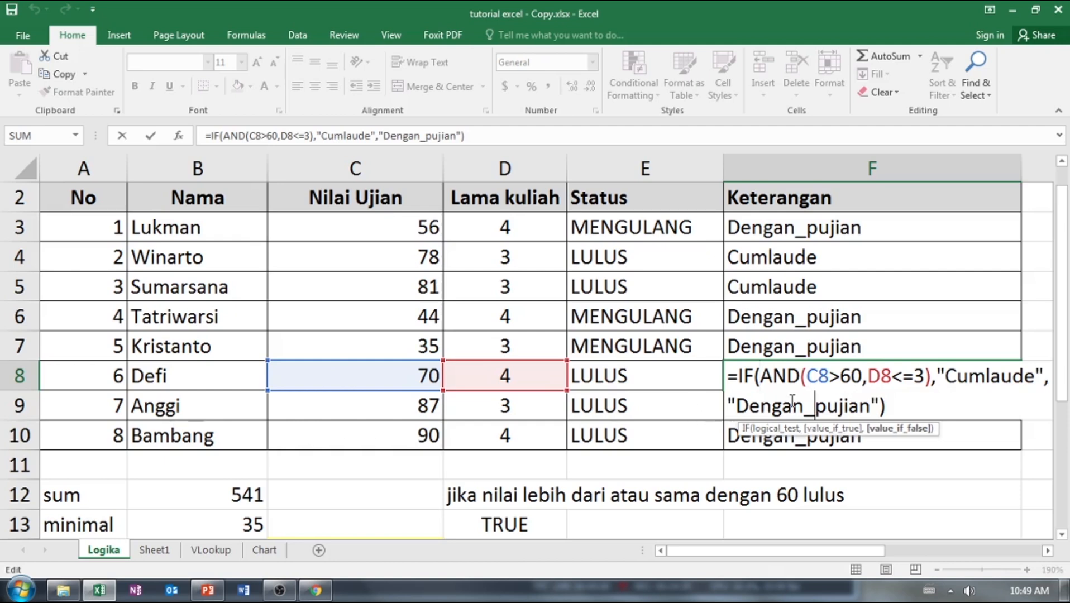
{"action": "type", "text": "\\"}
{"action": "key", "text": "Return"}
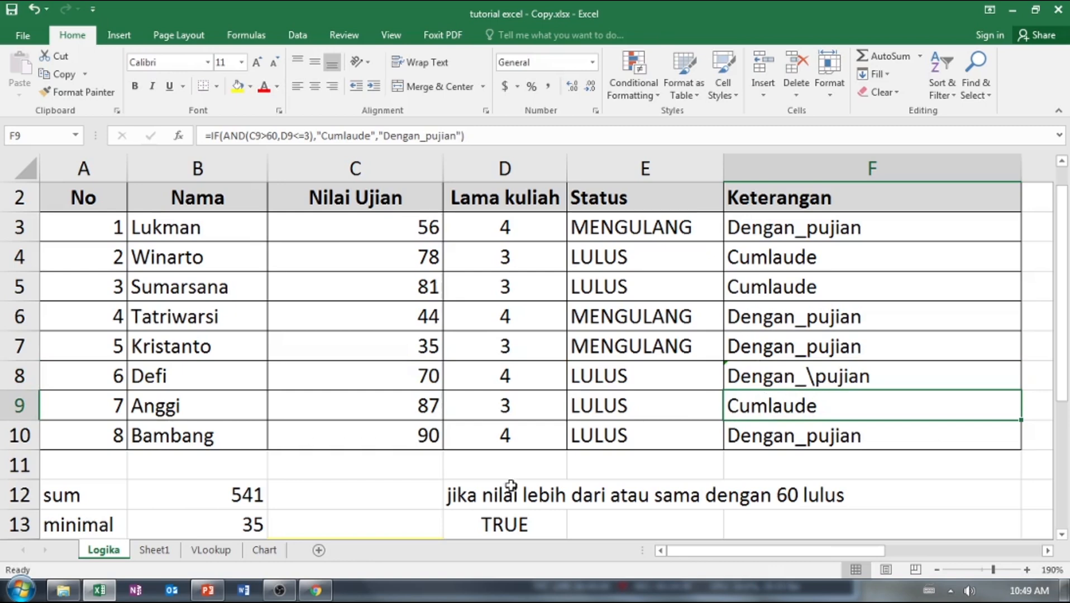
Switch to the PowerPoint slide show and advance to the slide explaining the IF function's syntax.
{"action": "left_click", "coordinate": [209, 591]}
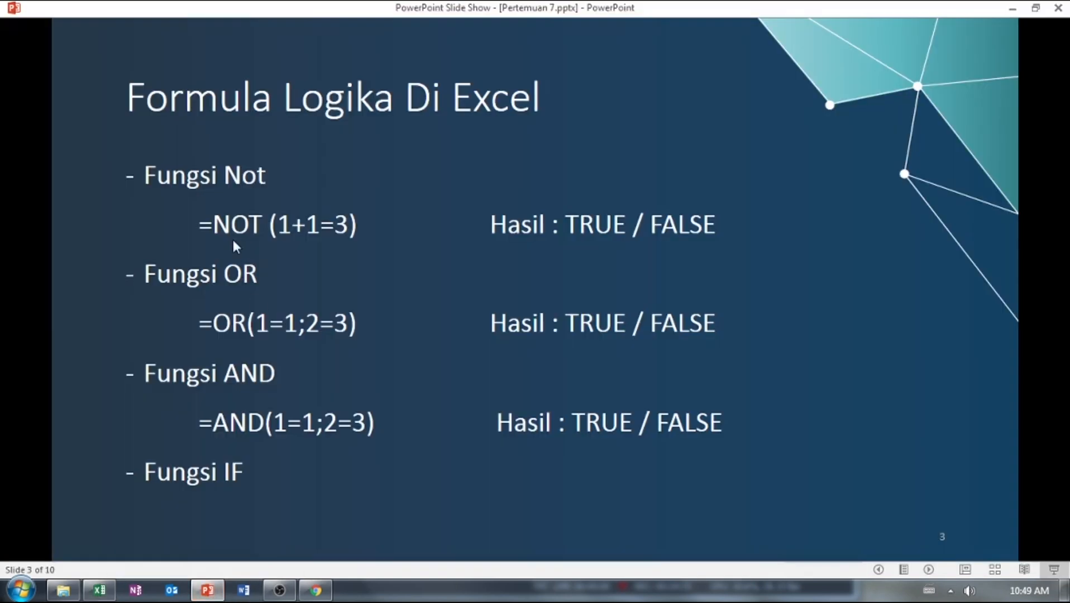
{"action": "left_click", "coordinate": [300, 324]}
{"action": "scroll", "coordinate": [300, 325], "scroll_direction": "up", "scroll_amount": 1}
{"action": "left_click", "coordinate": [282, 450]}
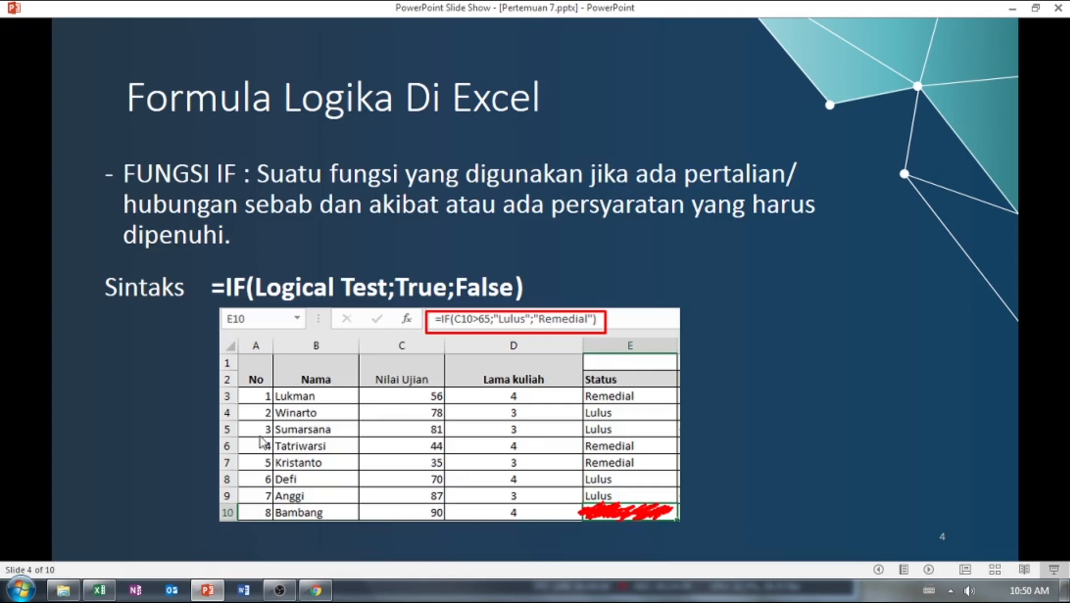
Switch back to the Excel workbook and examine the nested IF grading formula in L2 of the second table.
{"action": "left_click", "coordinate": [100, 590]}
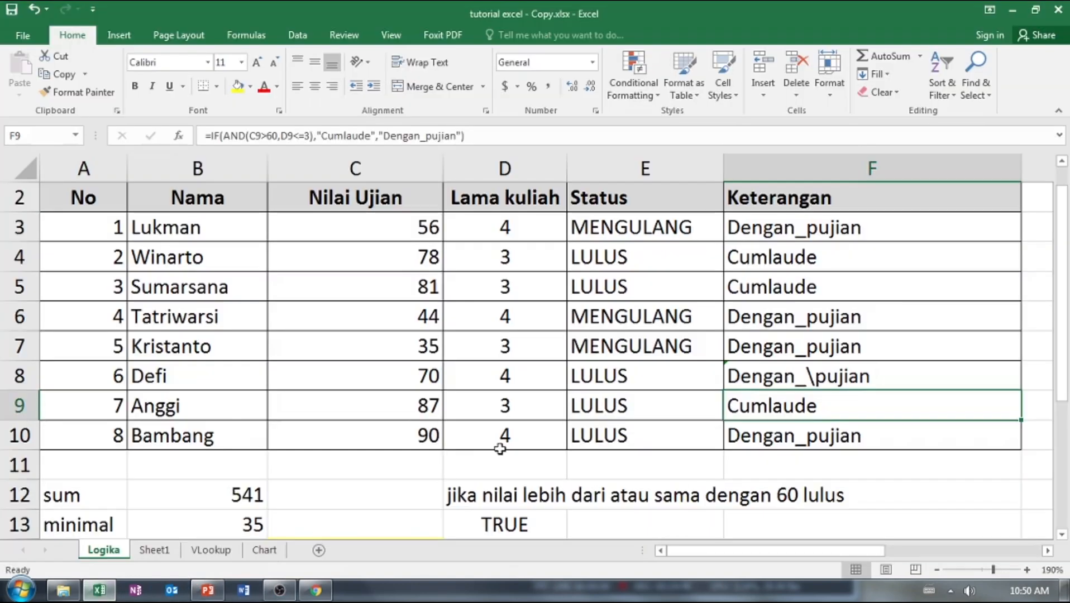
{"action": "scroll", "coordinate": [499, 448], "scroll_direction": "down", "scroll_amount": 6}
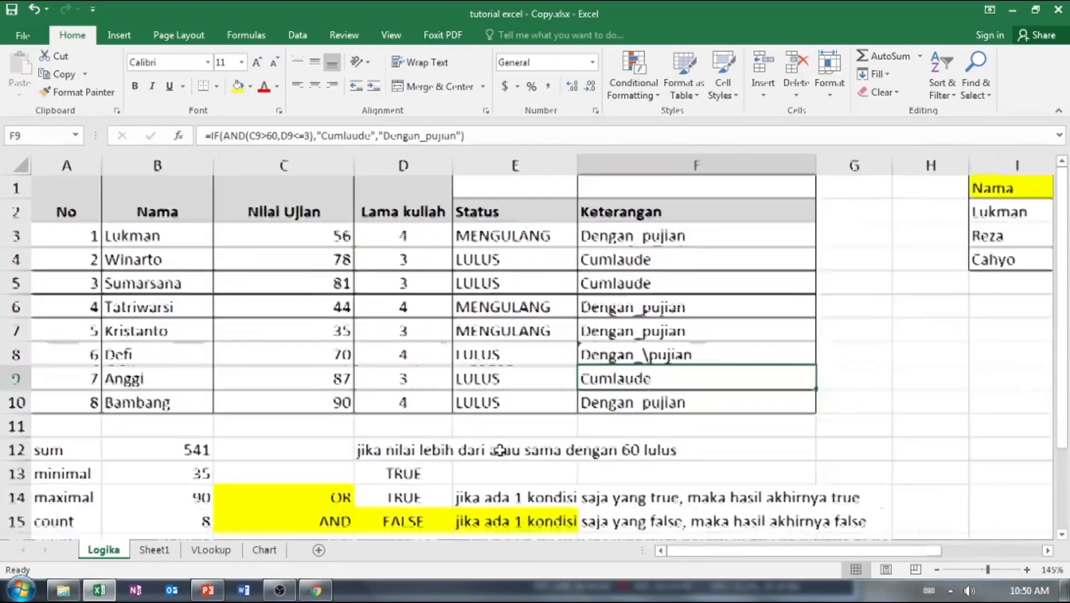
{"action": "scroll", "coordinate": [500, 451], "scroll_direction": "down", "scroll_amount": 2}
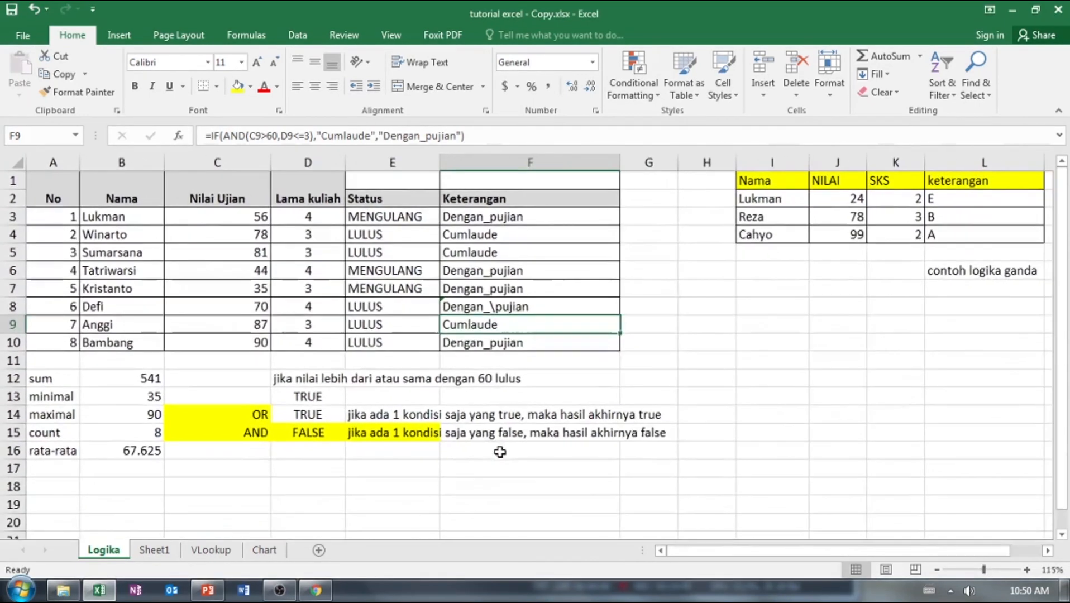
{"action": "left_click", "coordinate": [860, 200]}
{"action": "left_click", "coordinate": [933, 199]}
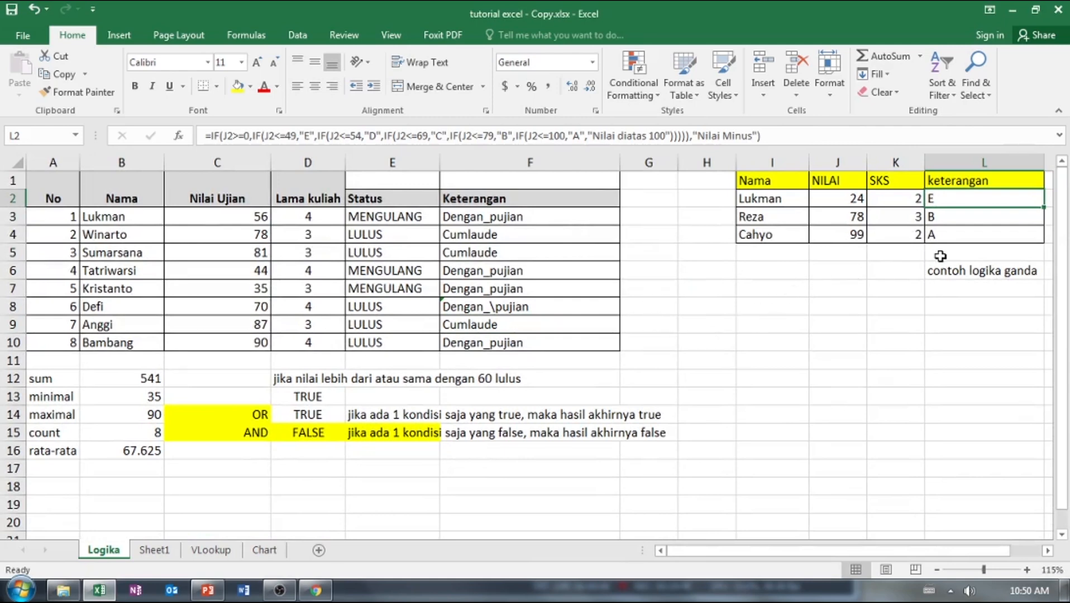
{"action": "double_click", "coordinate": [958, 201]}
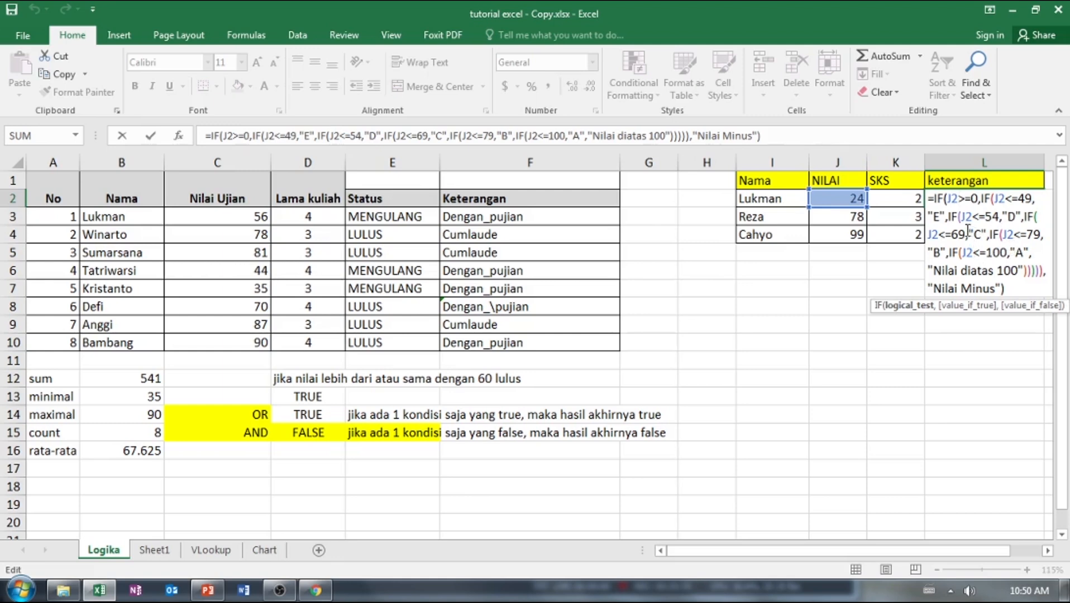
{"action": "key", "text": "ctrl+Return"}
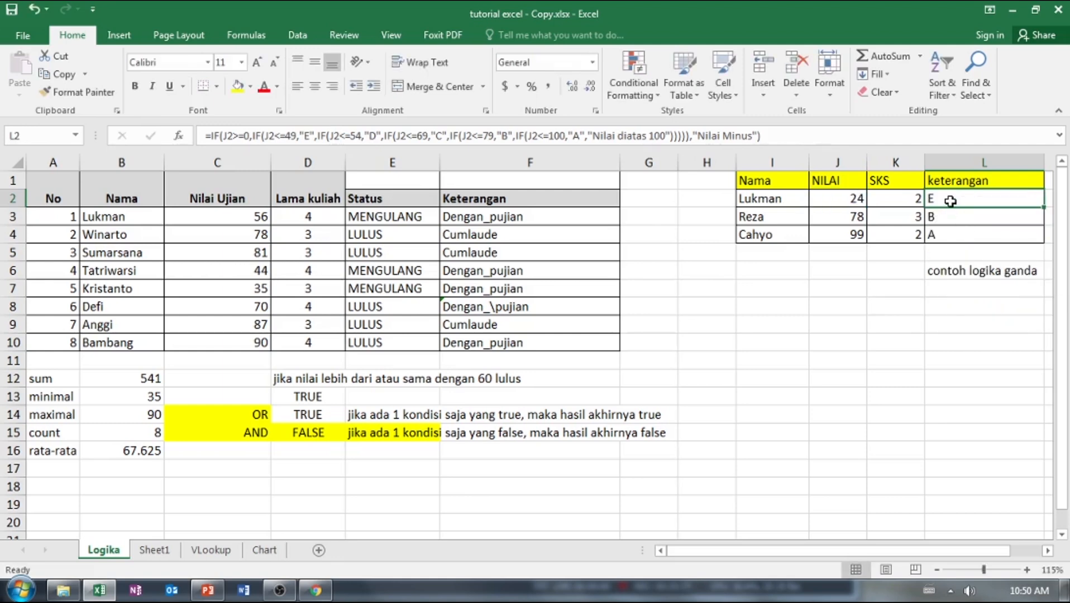
Reopen the nested IF formula in L2 to examine its closing conditions and result values, and leave it as is.
{"action": "double_click", "coordinate": [948, 202]}
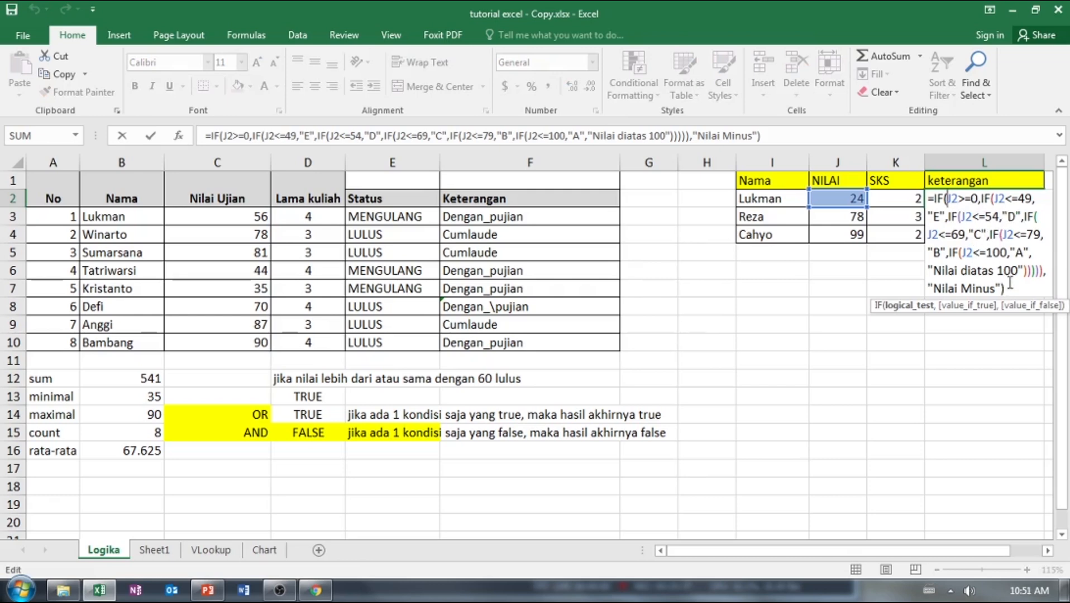
{"action": "key", "text": "ctrl+Return"}
{"action": "left_click", "coordinate": [913, 303]}
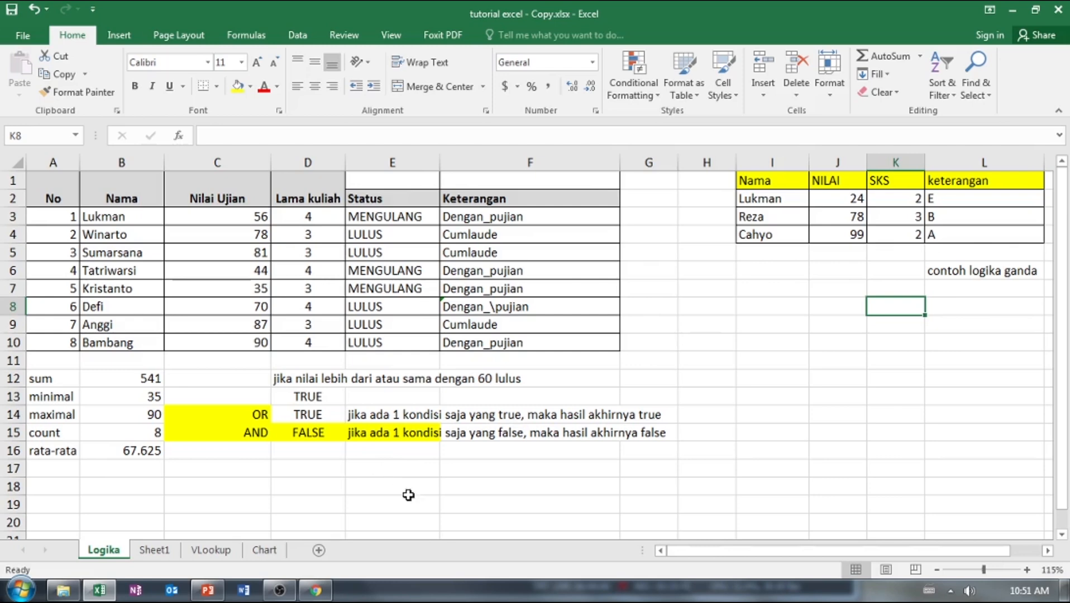
Enter the column headings 1, 2 and 3 in cells J11 to L11 below the grade table.
{"action": "left_click_drag", "start_coordinate": [727, 552], "coordinate": [787, 546]}
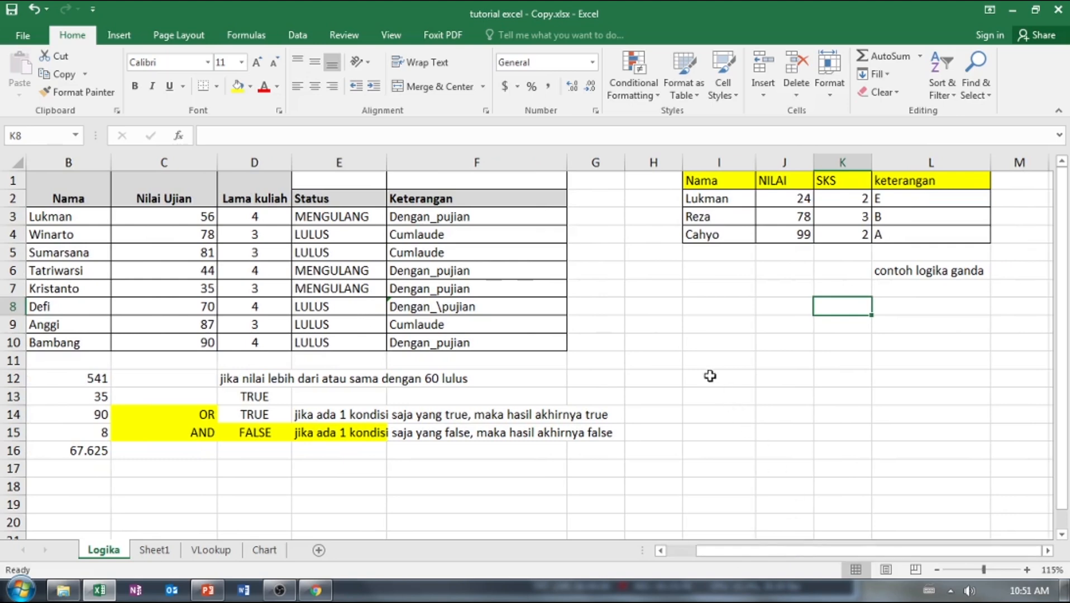
{"action": "left_click", "coordinate": [774, 364]}
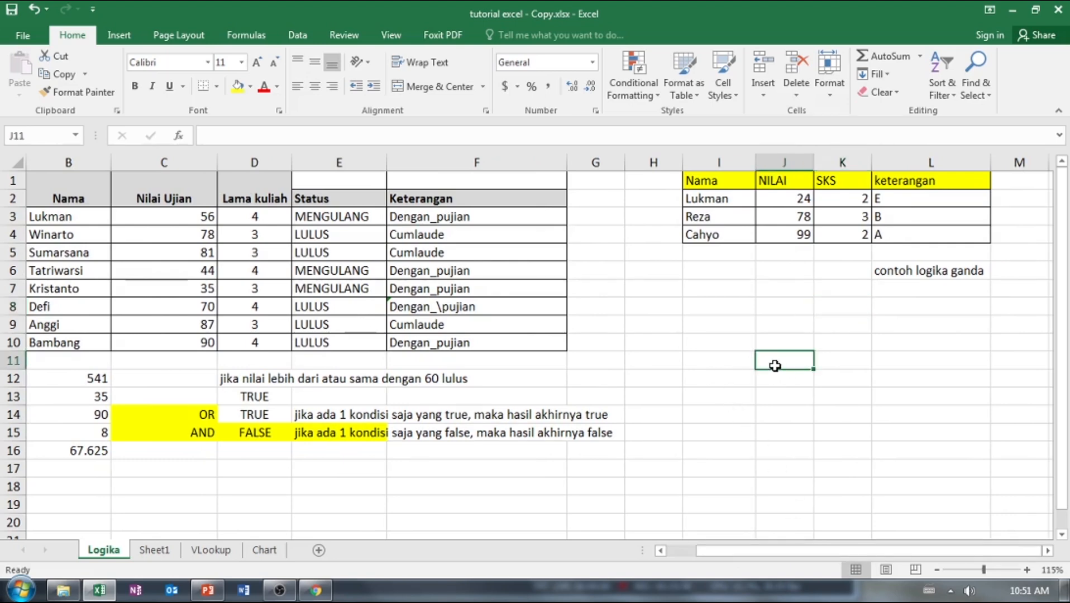
{"action": "type", "text": "1"}
{"action": "key", "text": "Tab"}
{"action": "type", "text": "2"}
{"action": "key", "text": "Tab"}
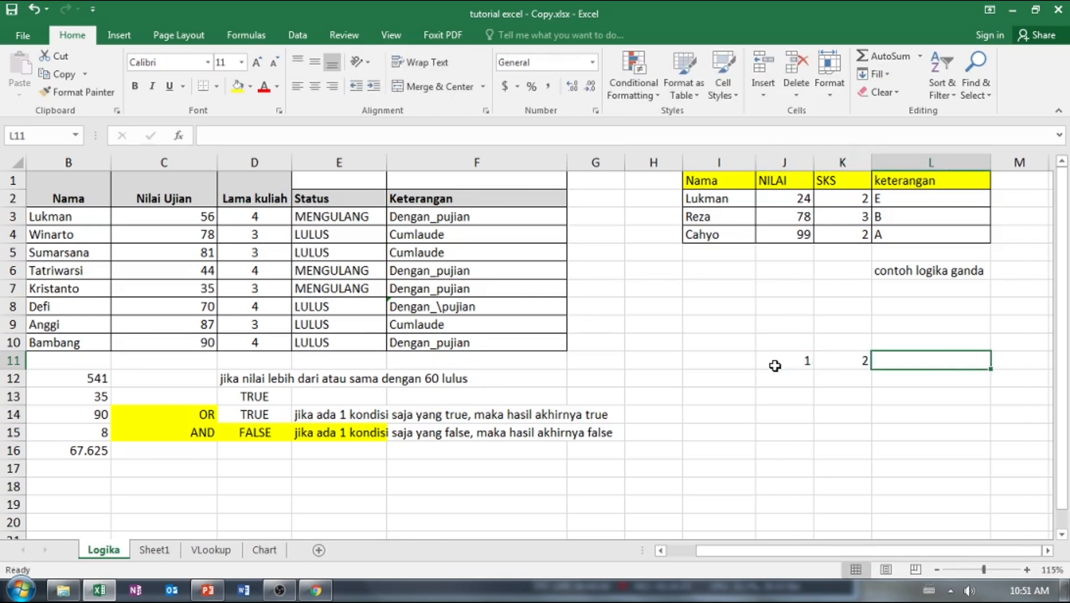
{"action": "type", "text": "3"}
{"action": "key", "text": "Return"}
Enter the row headings 1, 2 and 3 in I12 to I14 and the corner label "kali" in I11.
{"action": "key", "text": "Left"}
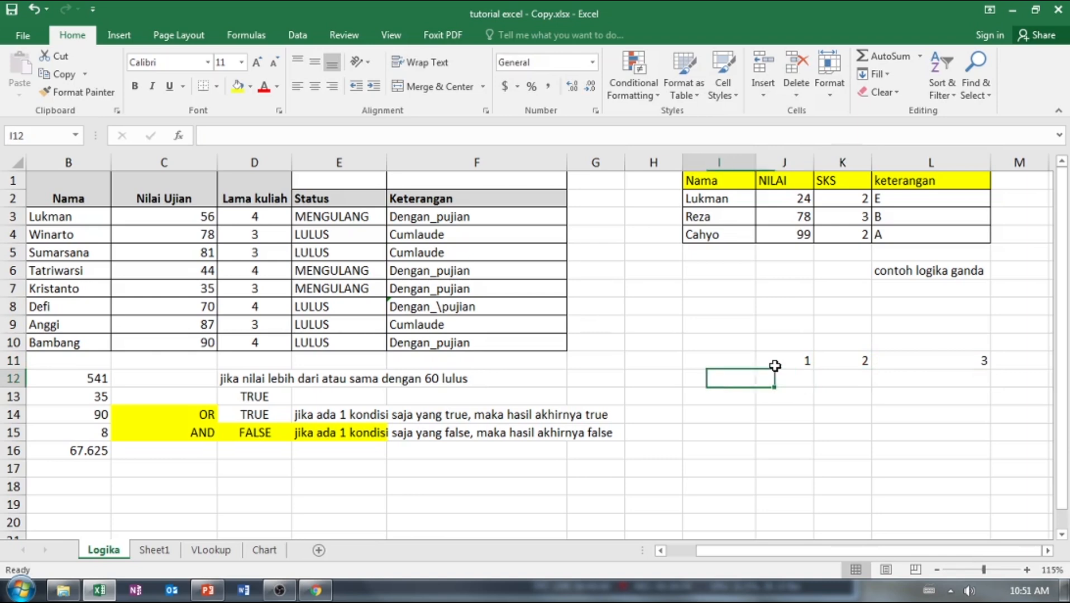
{"action": "type", "text": "12"}
{"action": "key", "text": "BackSpace"}
{"action": "key", "text": "Return"}
{"action": "type", "text": "2"}
{"action": "key", "text": "Return"}
{"action": "type", "text": "3"}
{"action": "key", "text": "Up"}
{"action": "key", "text": "Up"}
{"action": "key", "text": "Up"}
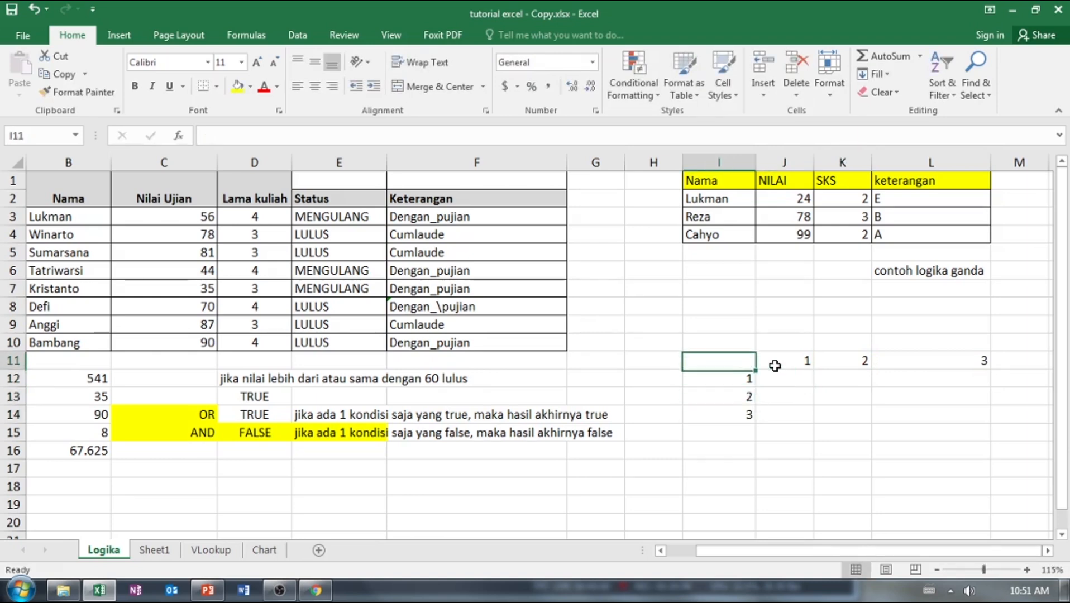
{"action": "type", "text": "kali"}
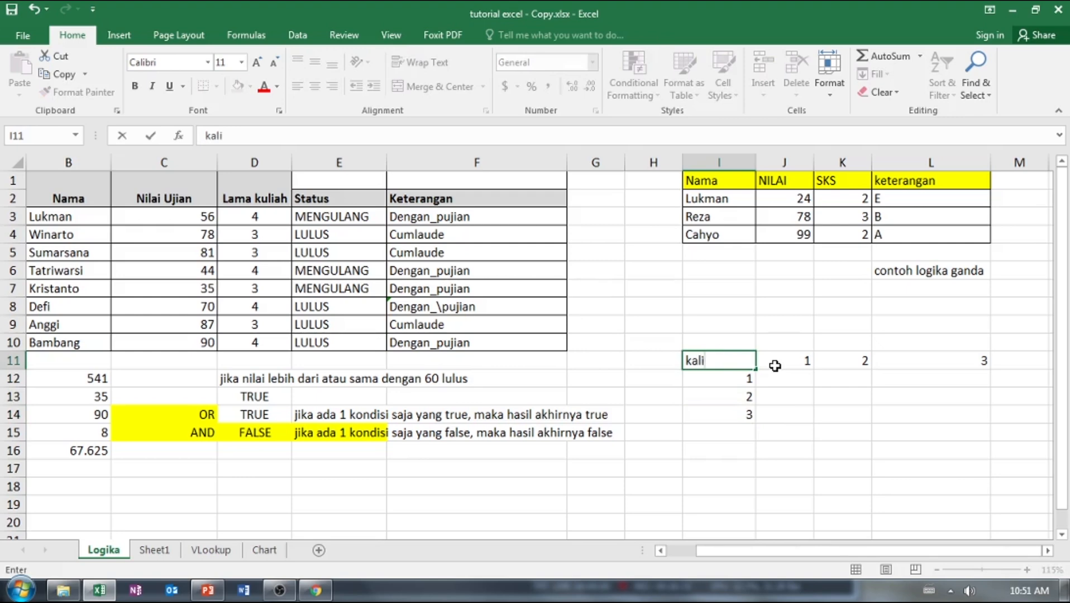
{"action": "left_click", "coordinate": [775, 365]}
Apply All Borders to the multiplication table in I11:L14.
{"action": "left_click_drag", "start_coordinate": [721, 367], "coordinate": [926, 416]}
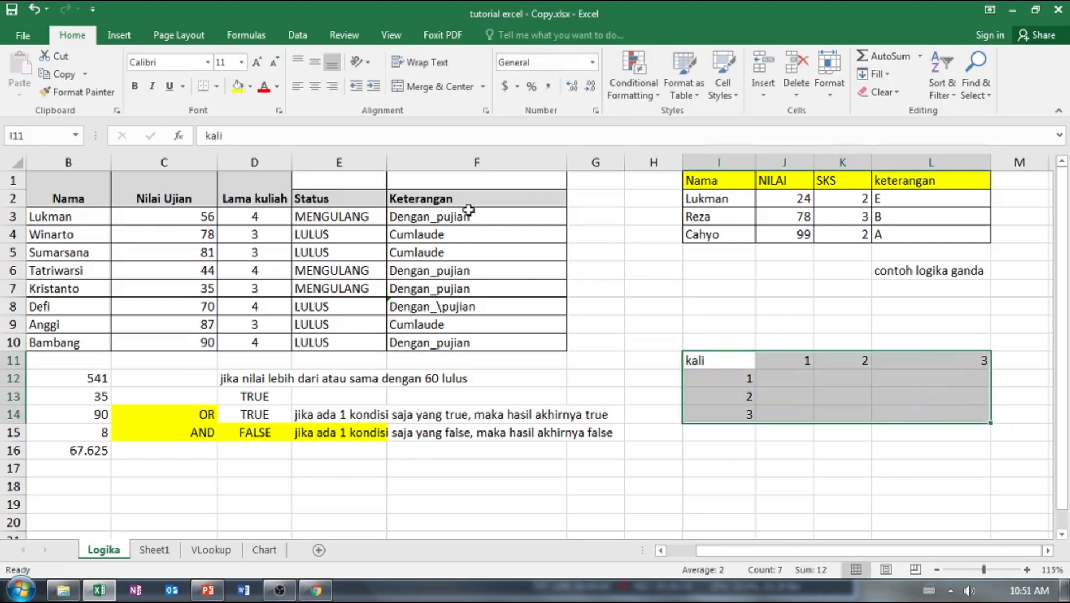
{"action": "left_click", "coordinate": [217, 86]}
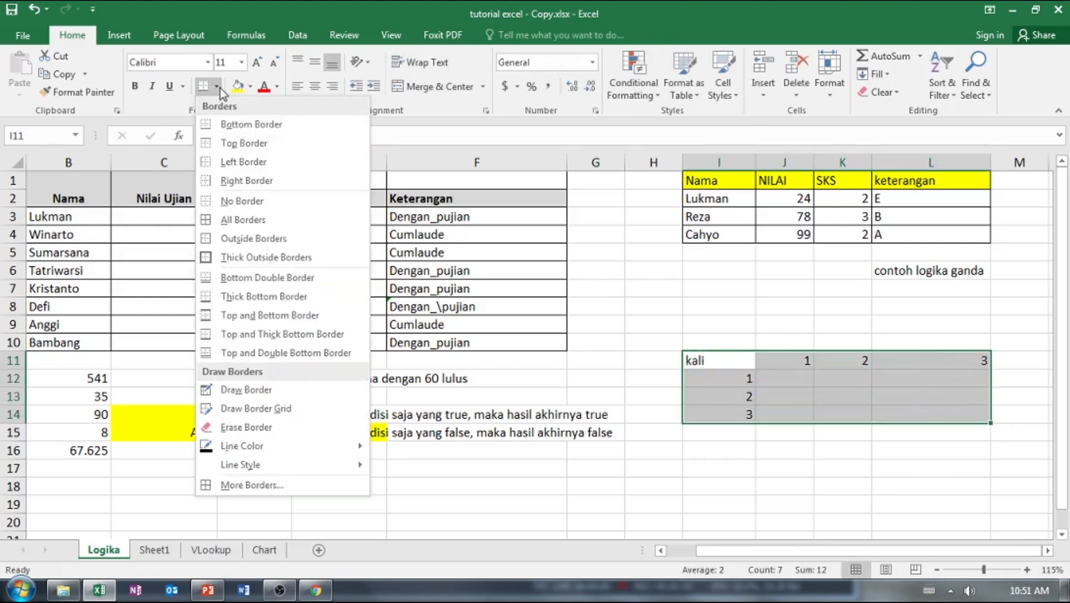
{"action": "left_click", "coordinate": [249, 222]}
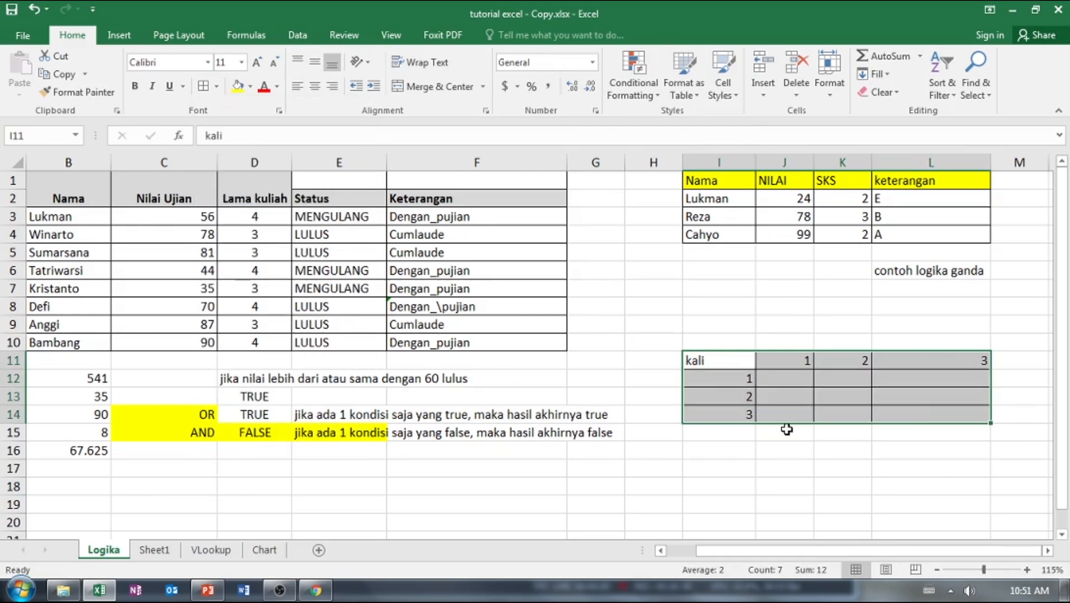
{"action": "left_click", "coordinate": [787, 393]}
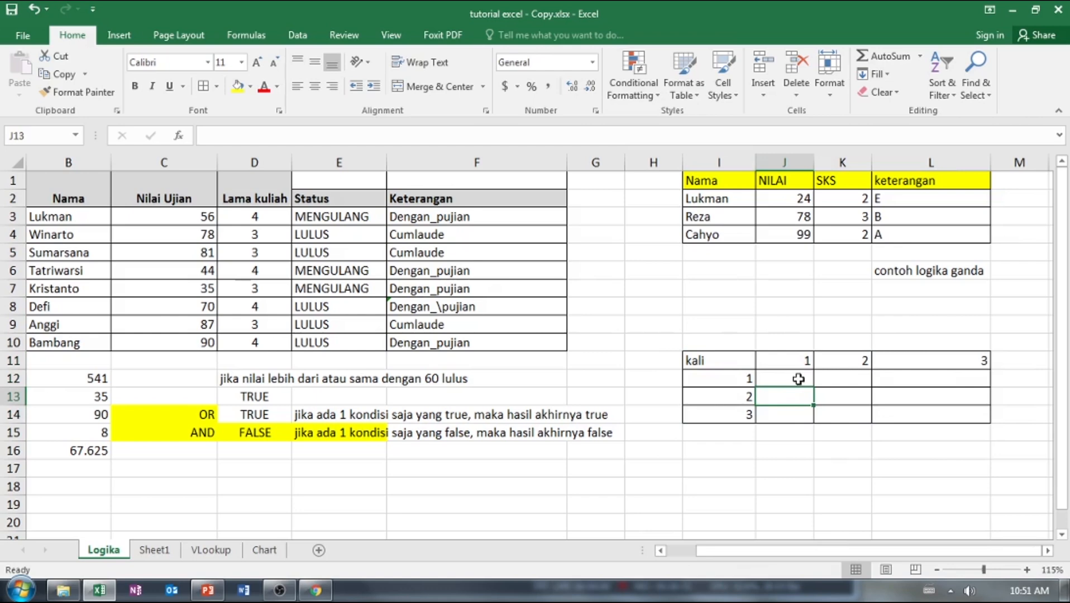
Enter the note "$" in I9 and "absolut" in J9 above the multiplication table.
{"action": "left_click", "coordinate": [738, 341]}
{"action": "left_click", "coordinate": [732, 326]}
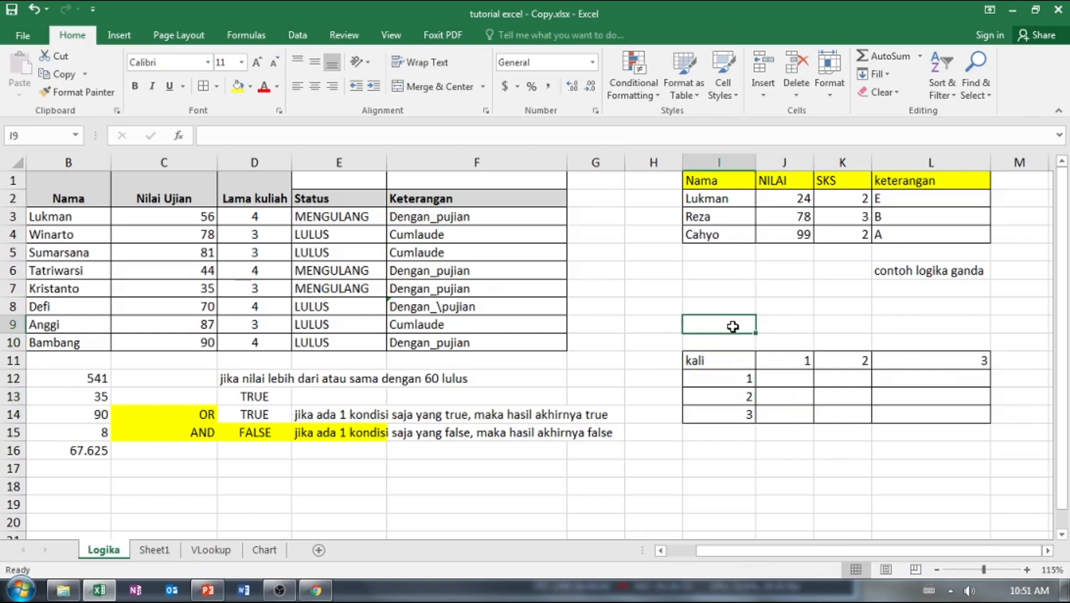
{"action": "type", "text": "$"}
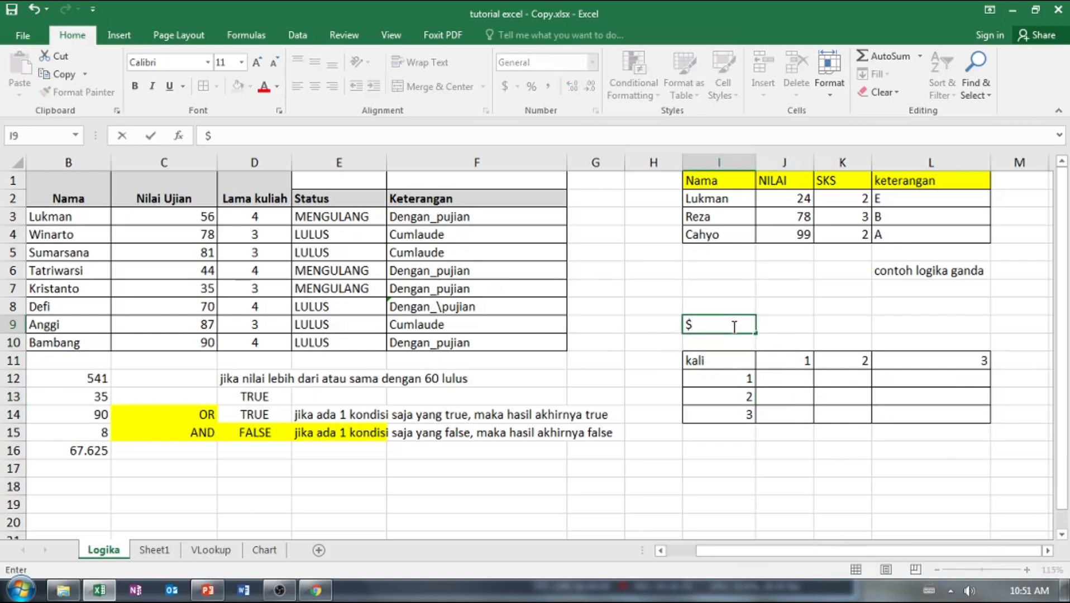
{"action": "left_click", "coordinate": [767, 328]}
{"action": "type", "text": "absolut"}
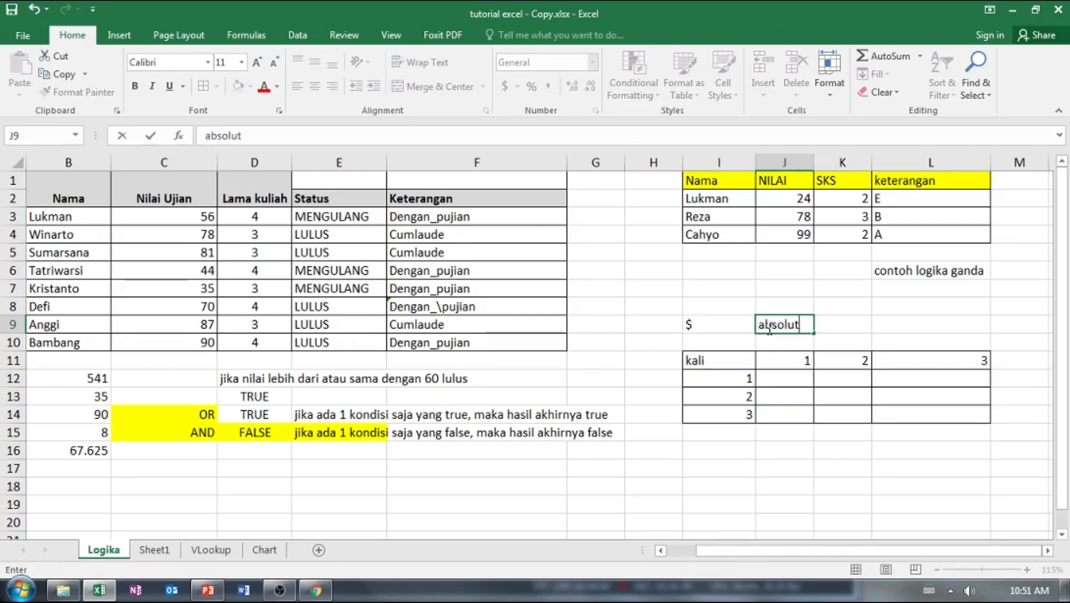
{"action": "key", "text": "Return"}
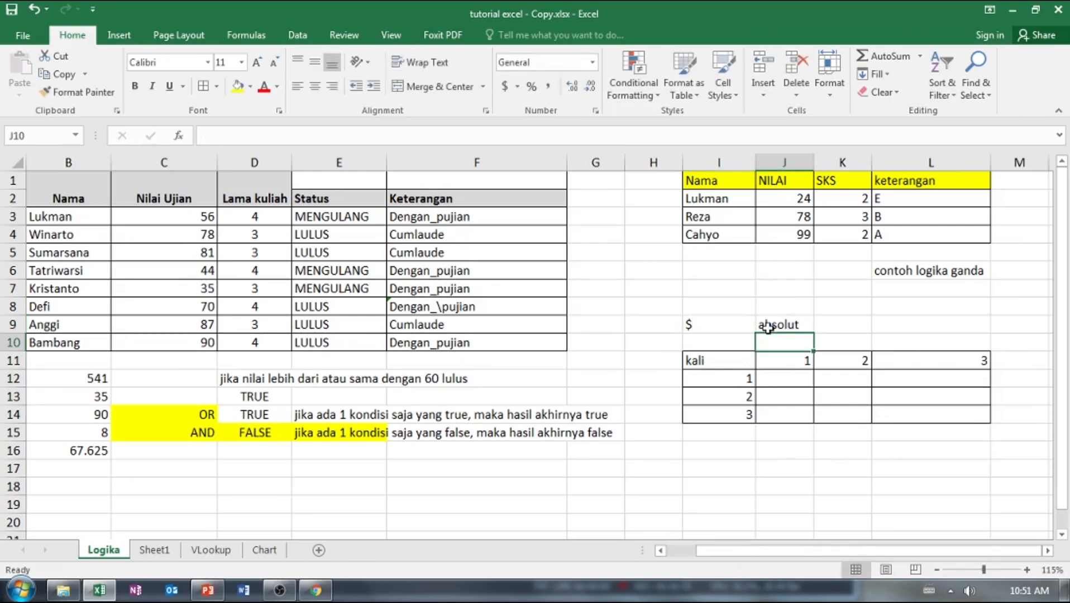
Enter the formula =J11*I12 in J12 to multiply the first column heading by the first row heading.
{"action": "left_click", "coordinate": [796, 381]}
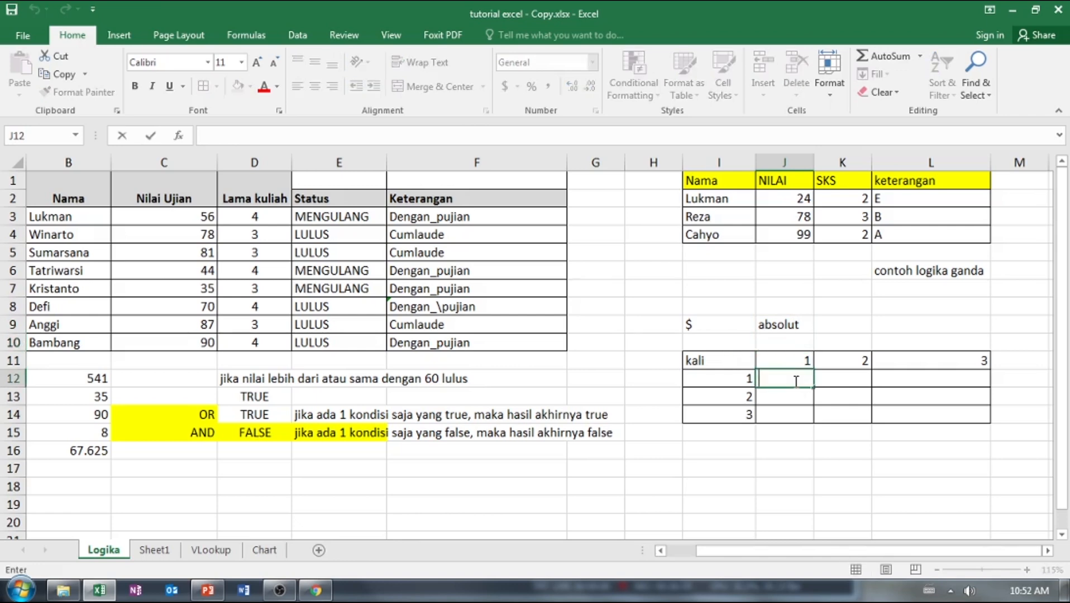
{"action": "type", "text": "="}
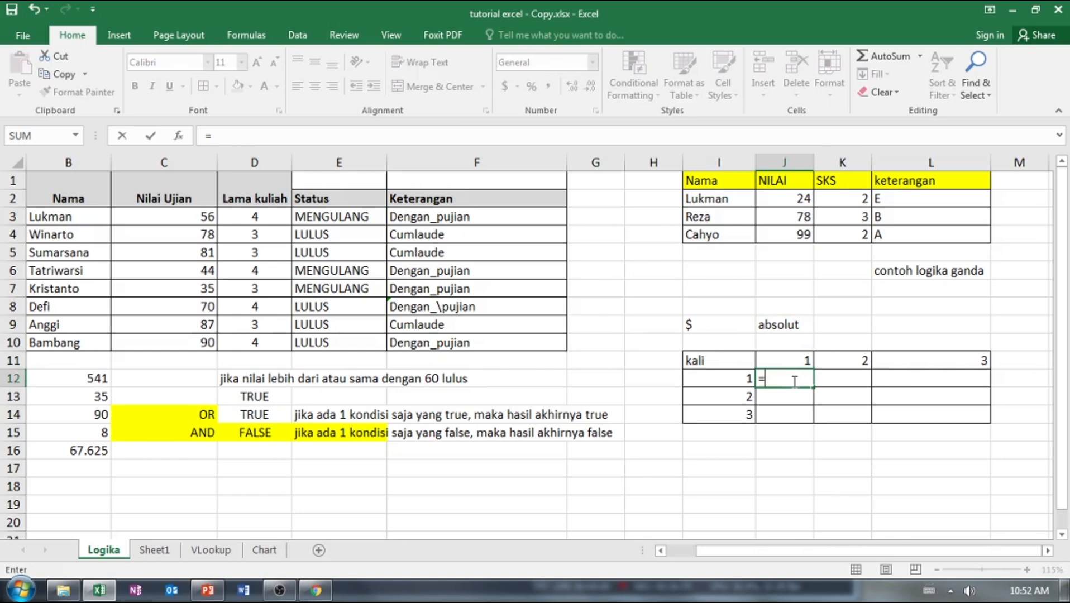
{"action": "left_click", "coordinate": [798, 362]}
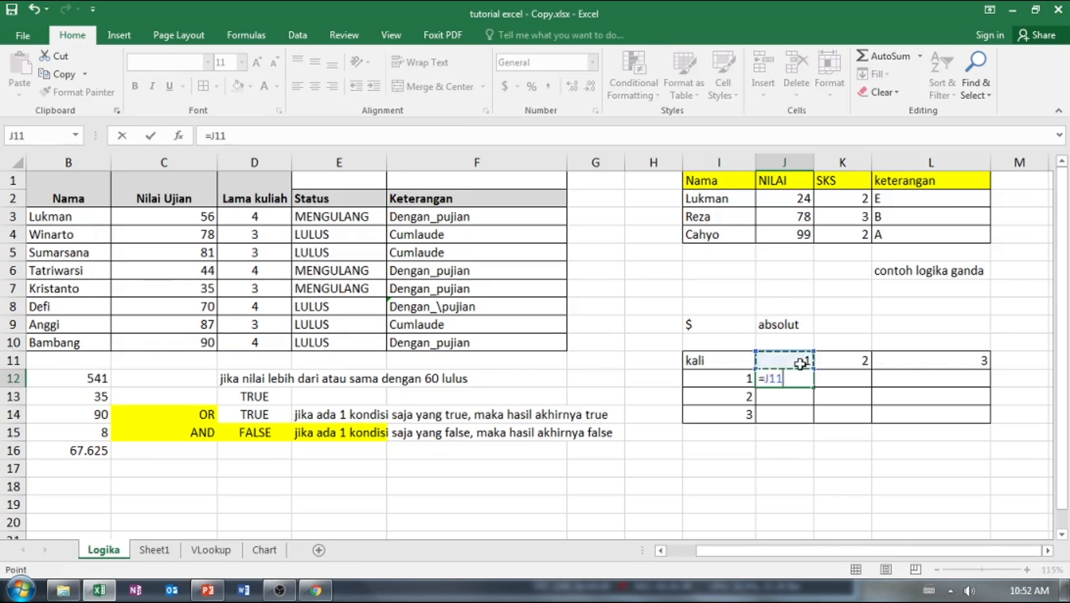
{"action": "type", "text": "*"}
{"action": "left_click", "coordinate": [719, 378]}
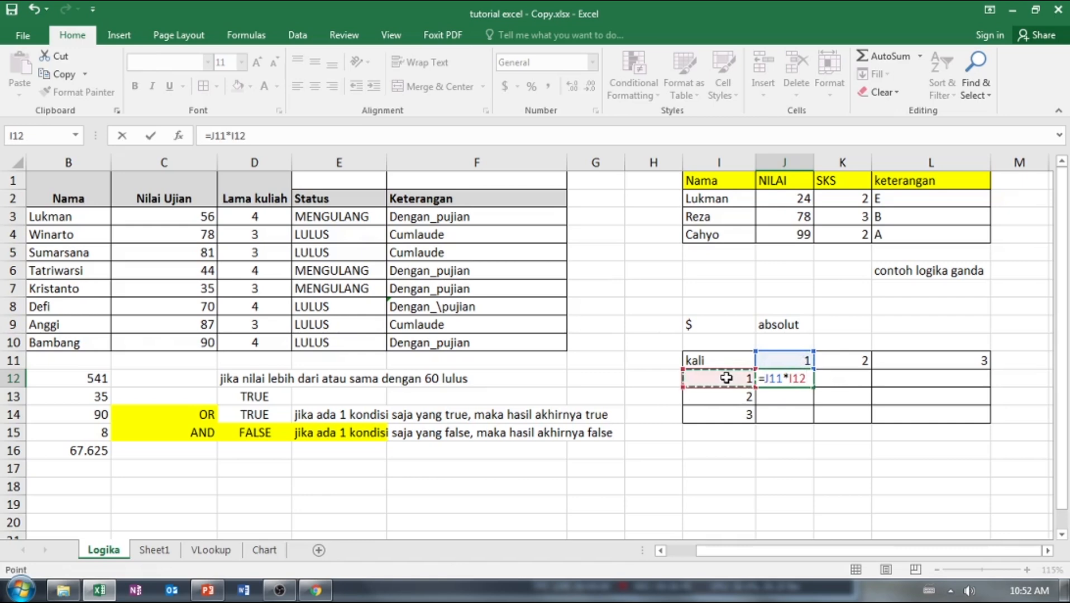
{"action": "key", "text": "Return"}
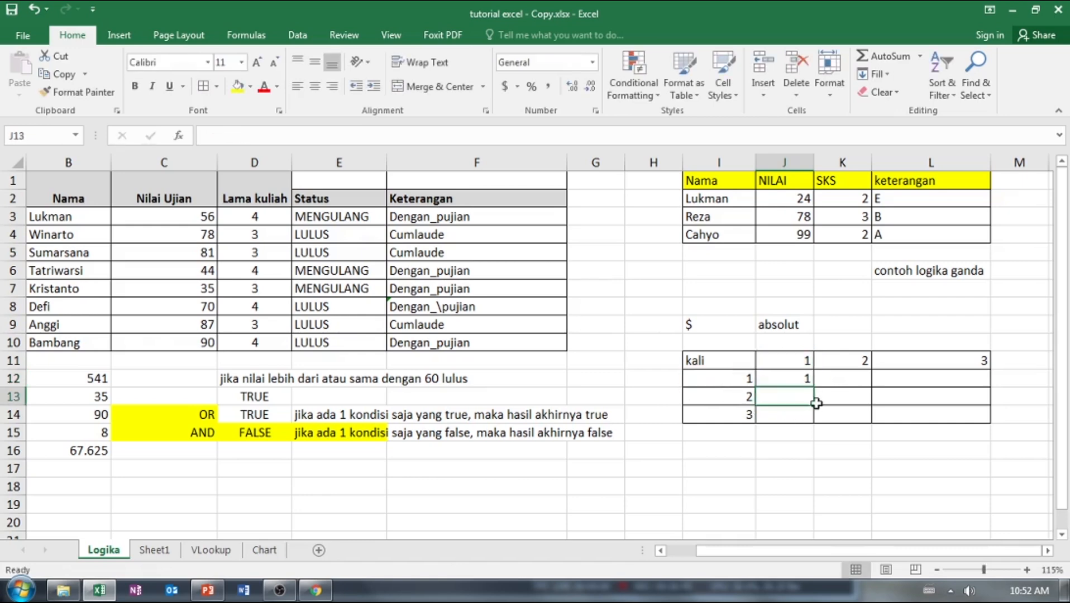
Extend the row headings of the kali table with 4, 5 and 6 in I15 to I17.
{"action": "left_click", "coordinate": [743, 435]}
{"action": "type", "text": "4"}
{"action": "key", "text": "Return"}
{"action": "type", "text": "5"}
{"action": "key", "text": "Return"}
{"action": "type", "text": "6"}
{"action": "key", "text": "Right"}
{"action": "key", "text": "Up"}
{"action": "key", "text": "Up"}
{"action": "key", "text": "Up"}
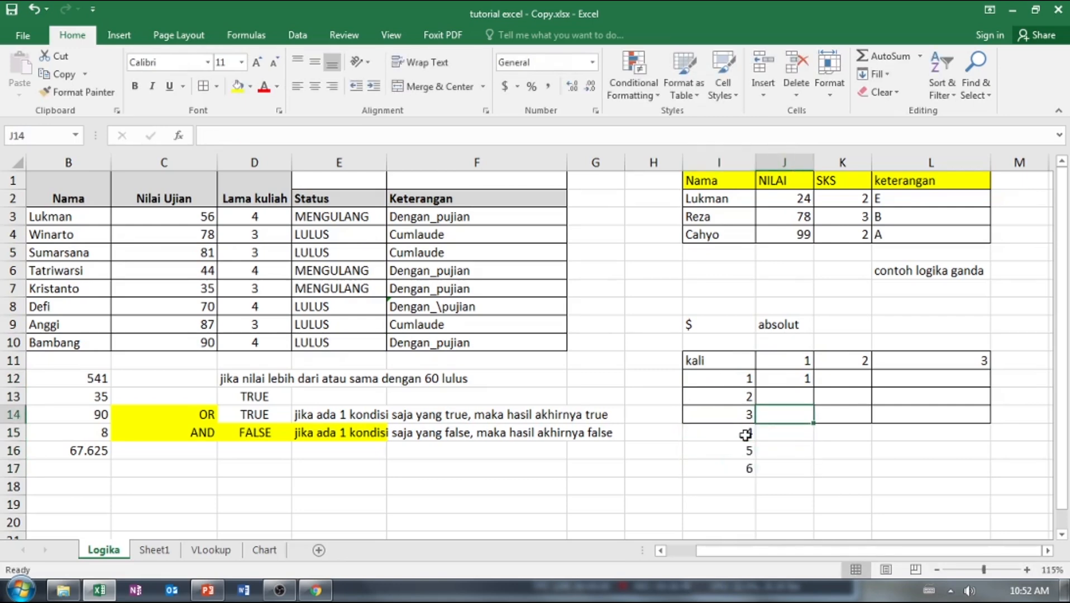
Fill the J12 formula down to J17 and check the copied formulas in J14 and J15.
{"action": "left_click", "coordinate": [805, 378]}
{"action": "left_click_drag", "start_coordinate": [815, 387], "coordinate": [816, 474]}
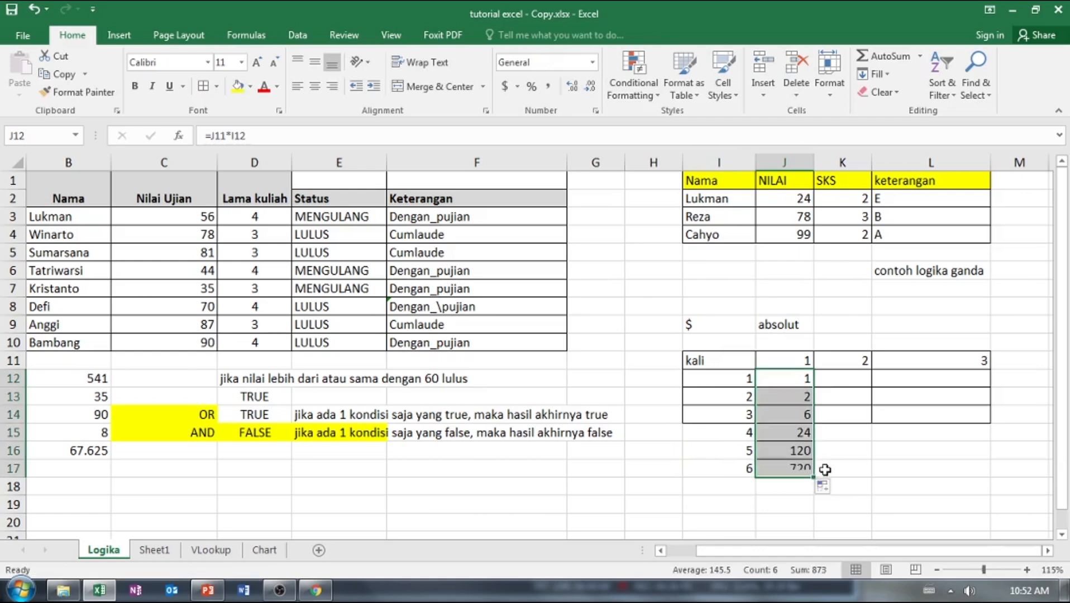
{"action": "left_click", "coordinate": [791, 414]}
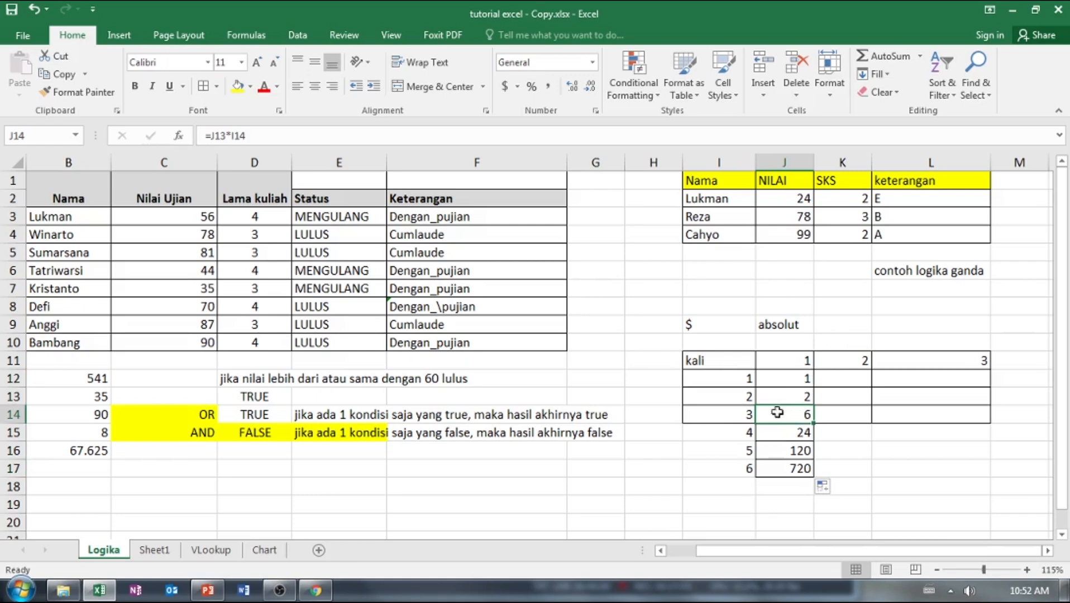
{"action": "left_click", "coordinate": [781, 434]}
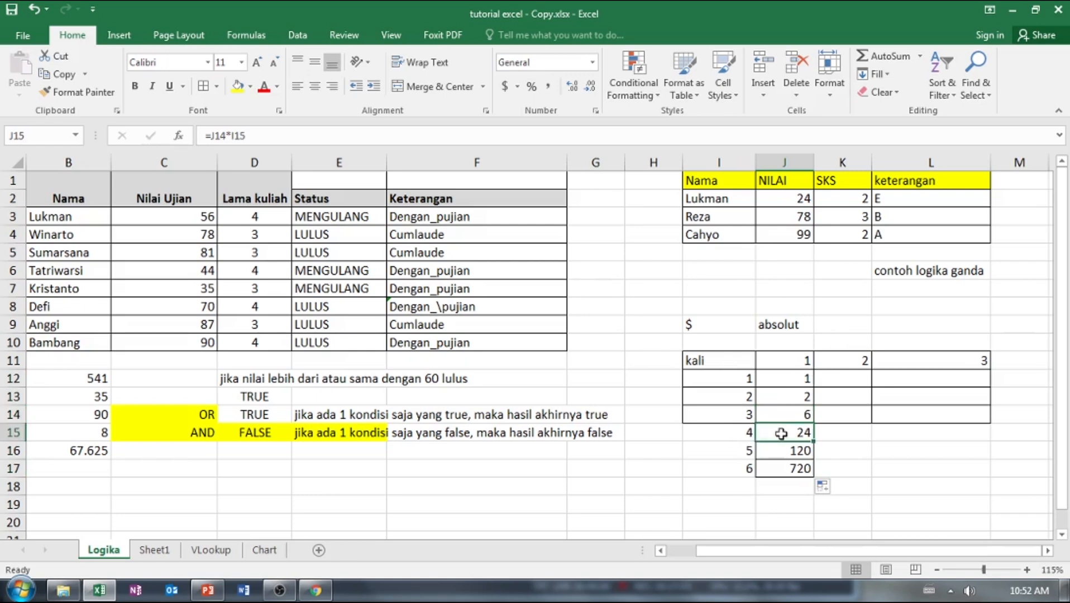
Examine the cell references used by the formulas in J12 and J13.
{"action": "left_click", "coordinate": [807, 379]}
{"action": "double_click", "coordinate": [807, 379]}
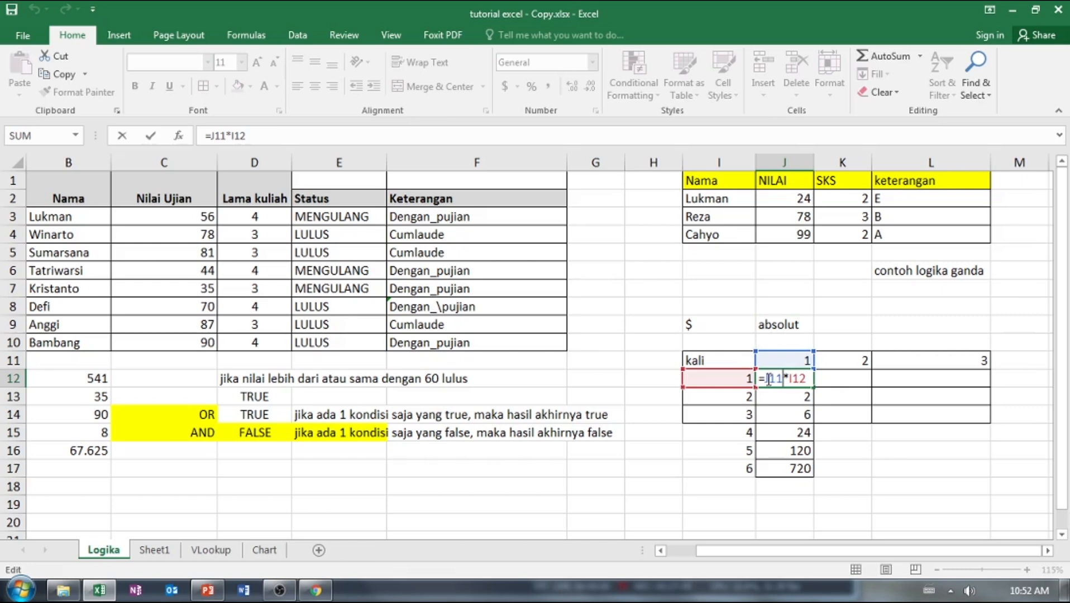
{"action": "left_click", "coordinate": [792, 398]}
{"action": "right_click", "coordinate": [793, 399]}
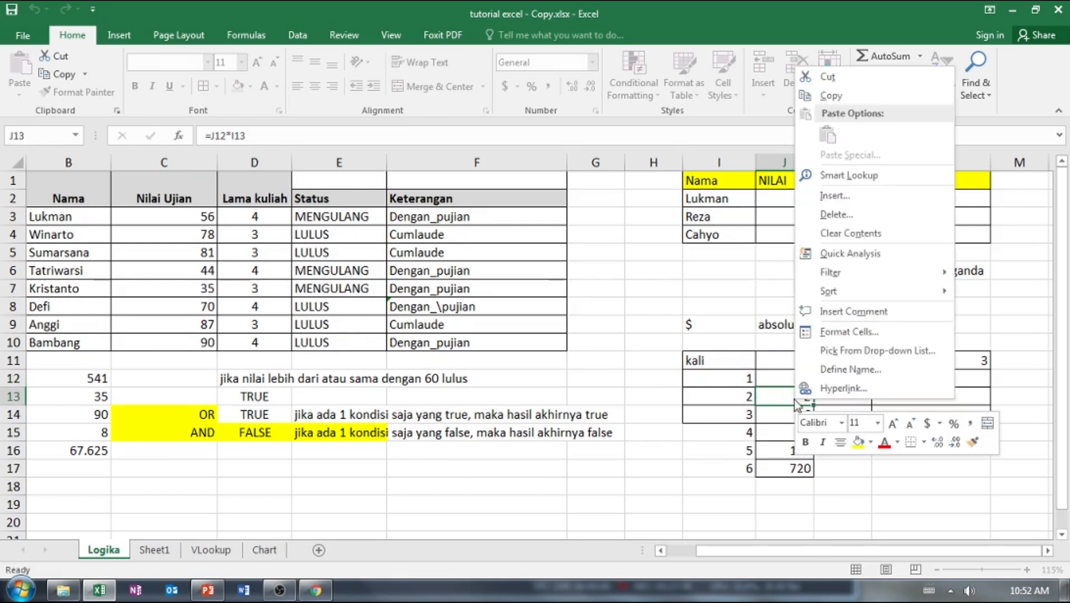
{"action": "left_click", "coordinate": [780, 395]}
{"action": "left_click", "coordinate": [789, 380]}
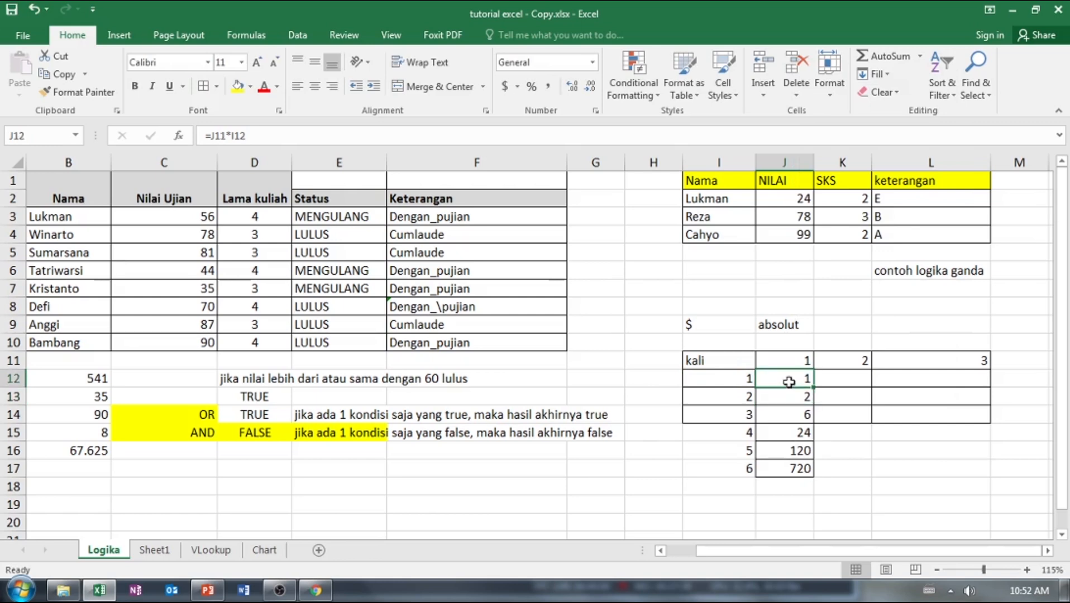
Compare the row headings I12 to I14 with the column heading J11 that each product should multiply.
{"action": "left_click", "coordinate": [746, 380]}
{"action": "left_click", "coordinate": [780, 366]}
{"action": "left_click", "coordinate": [785, 396]}
{"action": "left_click", "coordinate": [740, 401]}
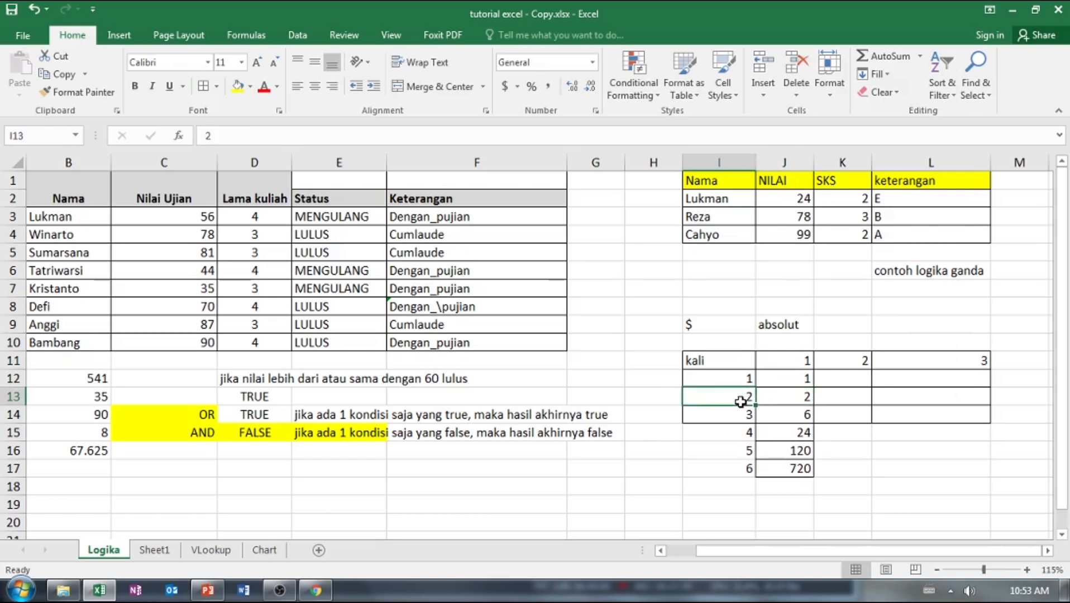
{"action": "left_click", "coordinate": [799, 364]}
{"action": "left_click", "coordinate": [745, 413]}
{"action": "left_click", "coordinate": [780, 365]}
{"action": "left_click", "coordinate": [803, 381]}
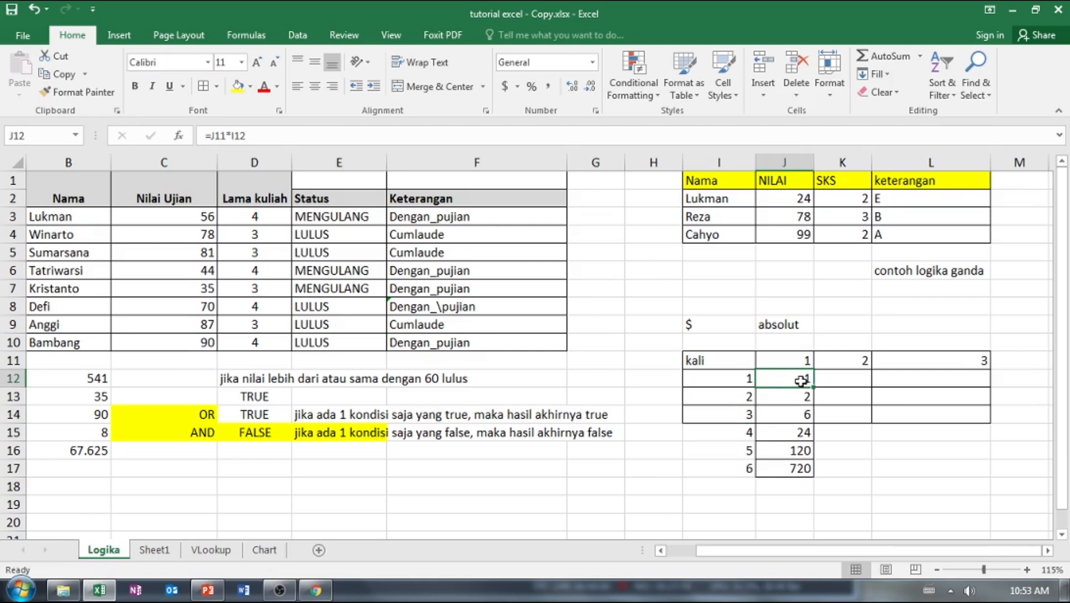
Make the J11 reference in the J12 formula absolute as $J$11.
{"action": "double_click", "coordinate": [801, 380]}
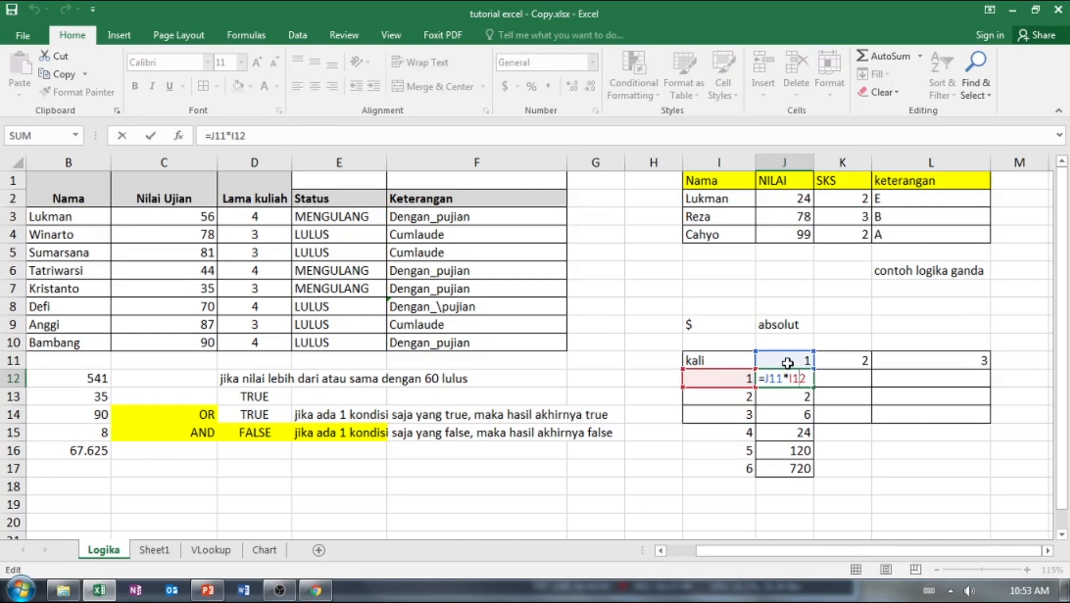
{"action": "left_click", "coordinate": [771, 379]}
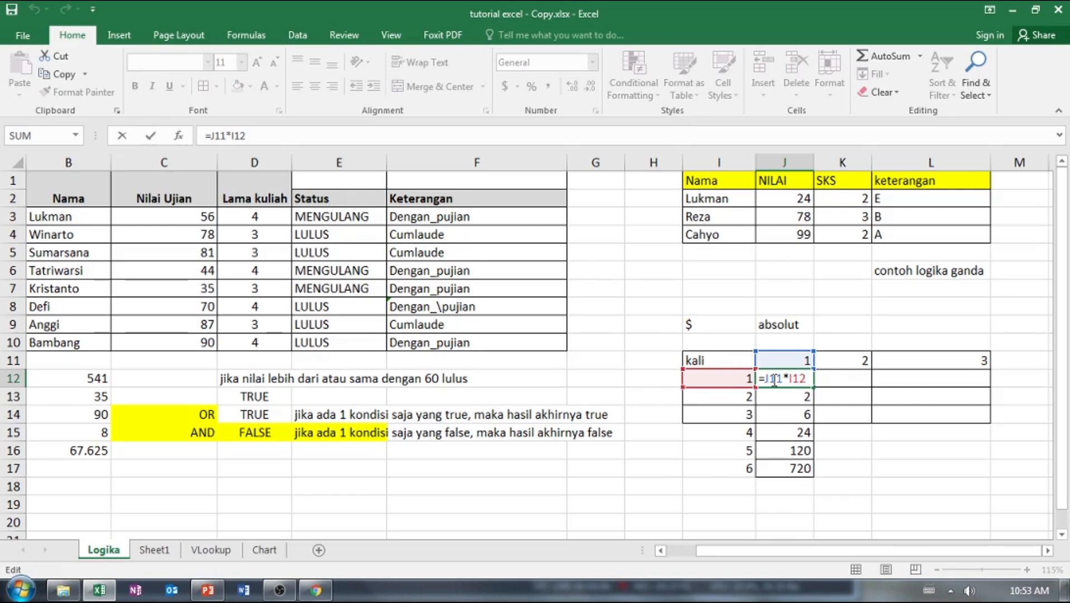
{"action": "type", "text": "$"}
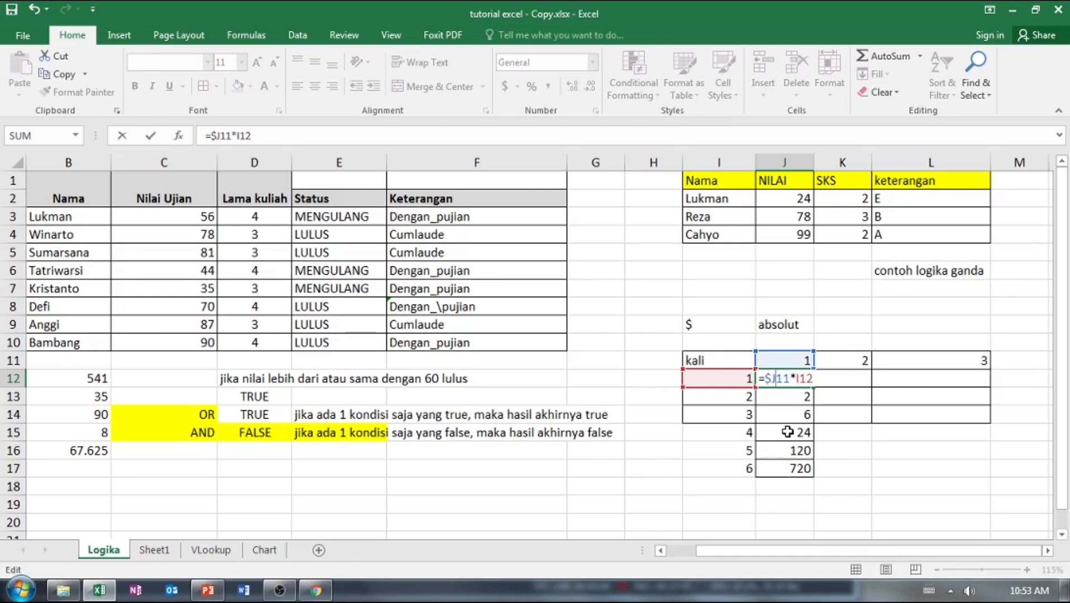
{"action": "key", "text": "Right"}
{"action": "type", "text": "$"}
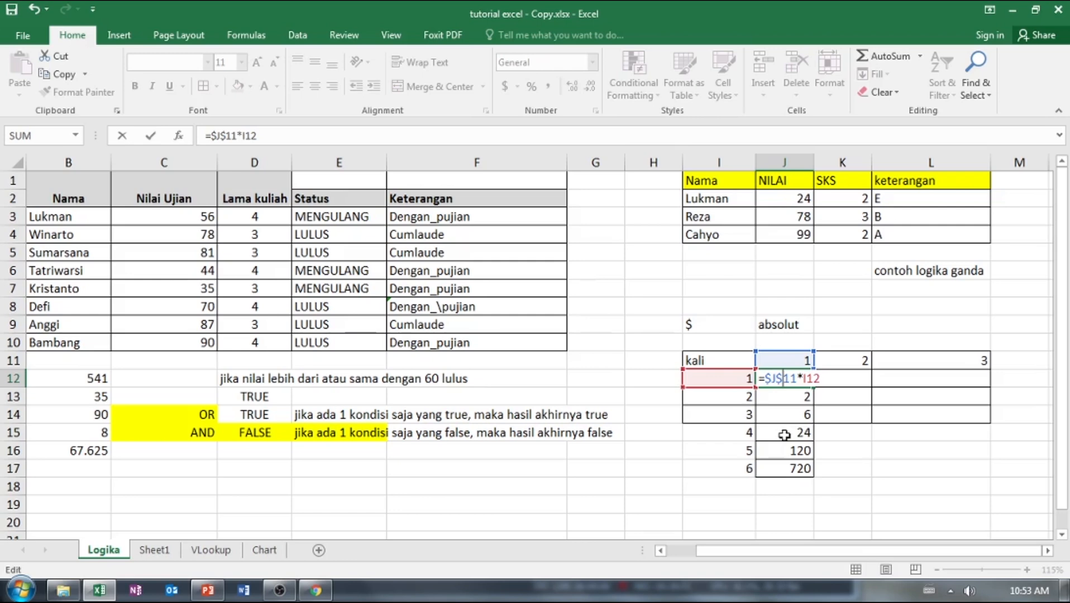
Replace the absolute $J$11 reference in the J12 formula with a relative J11 reference.
{"action": "key", "text": "BackSpace"}
{"action": "key", "text": "BackSpace"}
{"action": "key", "text": "BackSpace"}
{"action": "key", "text": "BackSpace"}
{"action": "key", "text": "BackSpace"}
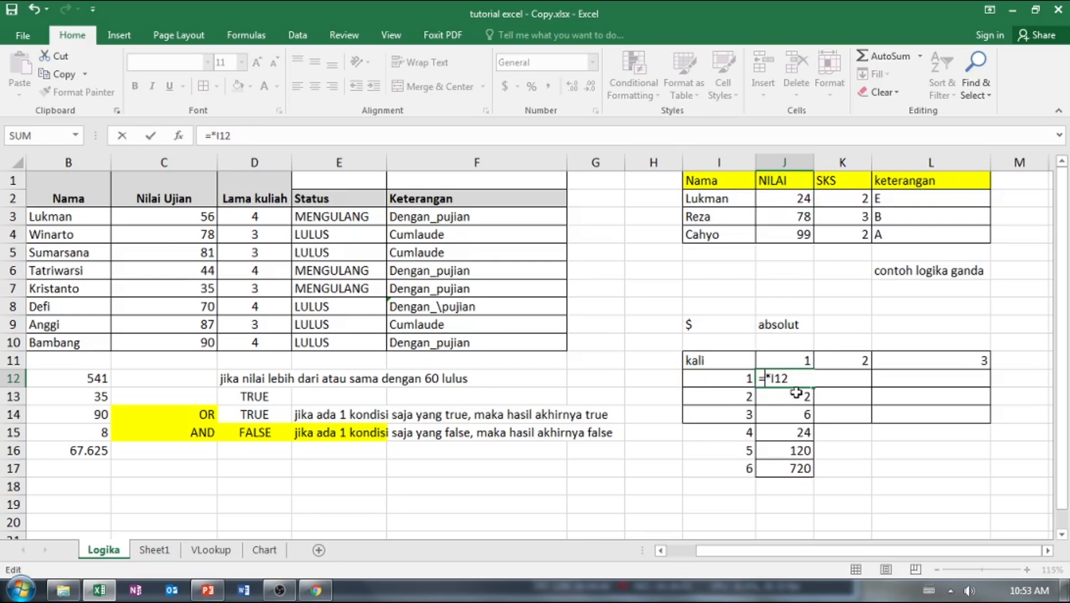
{"action": "left_click", "coordinate": [792, 365]}
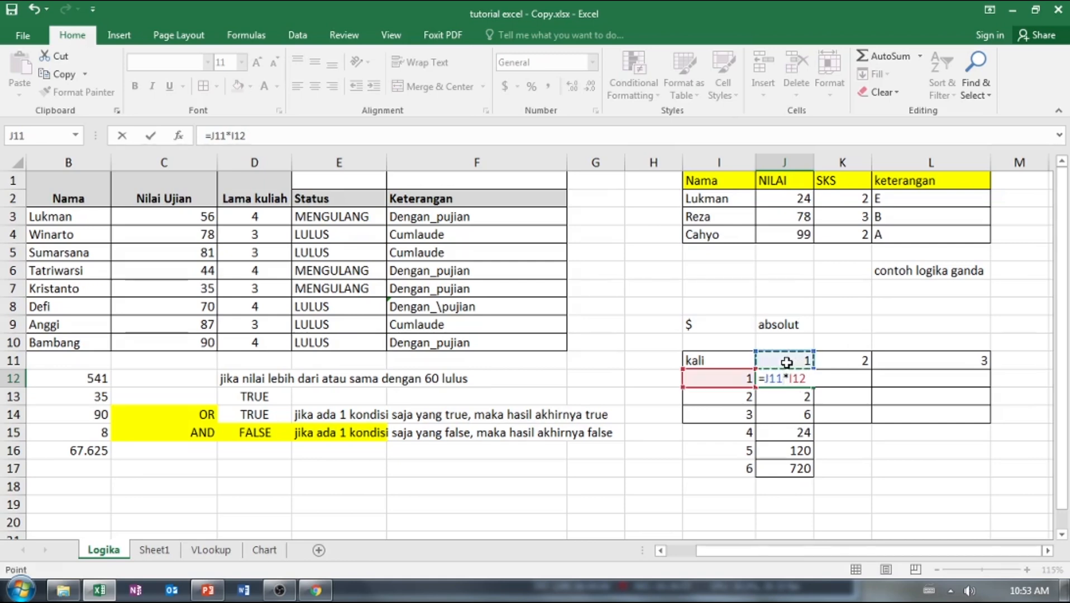
{"action": "type", "text": "$"}
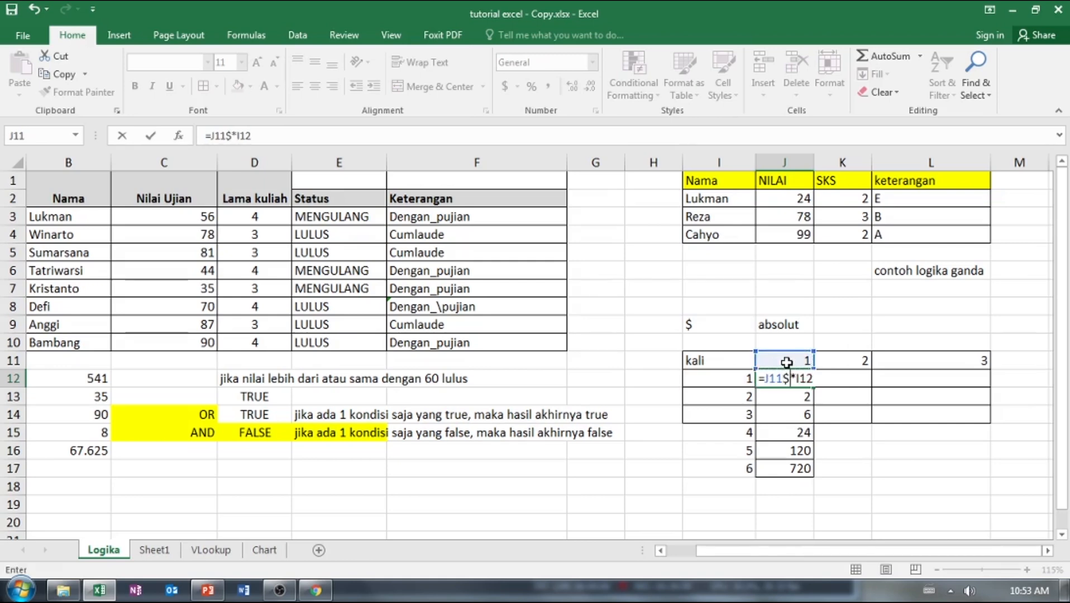
{"action": "type", "text": "="}
{"action": "key", "text": "BackSpace"}
{"action": "key", "text": "BackSpace"}
{"action": "key", "text": "Left"}
{"action": "key", "text": "Left"}
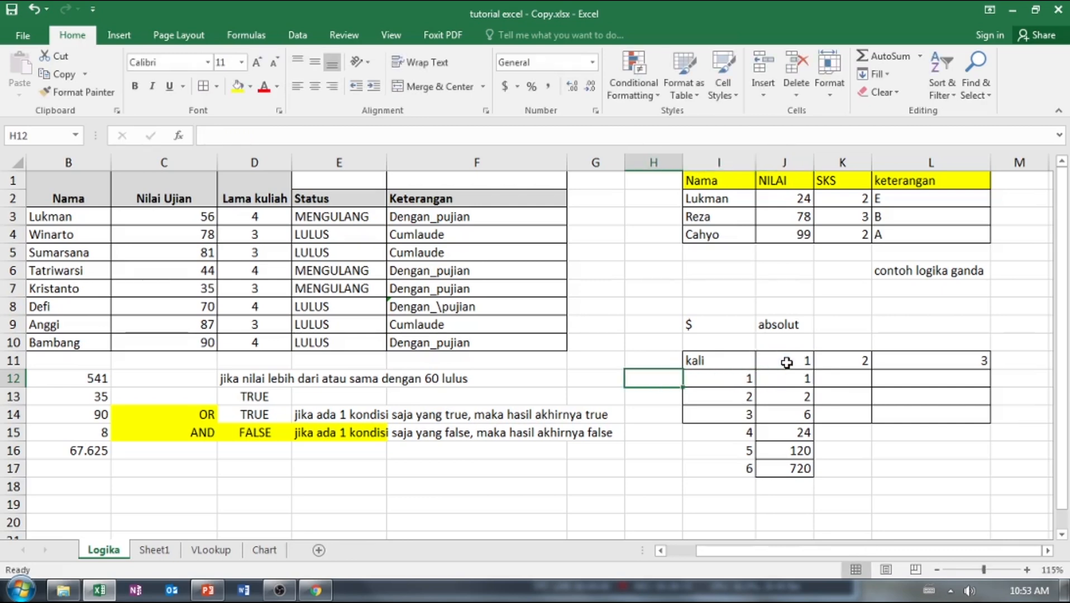
Change the J12 formula to =$J$11*I12, with the column heading reference absolute.
{"action": "left_click", "coordinate": [784, 380]}
{"action": "double_click", "coordinate": [783, 380]}
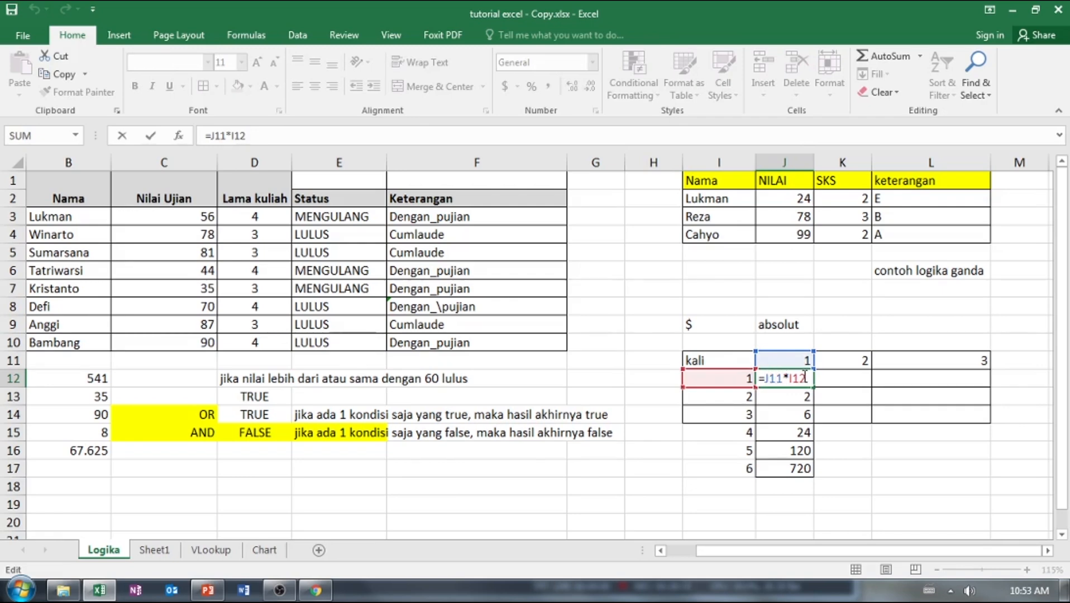
{"action": "key", "text": "F4"}
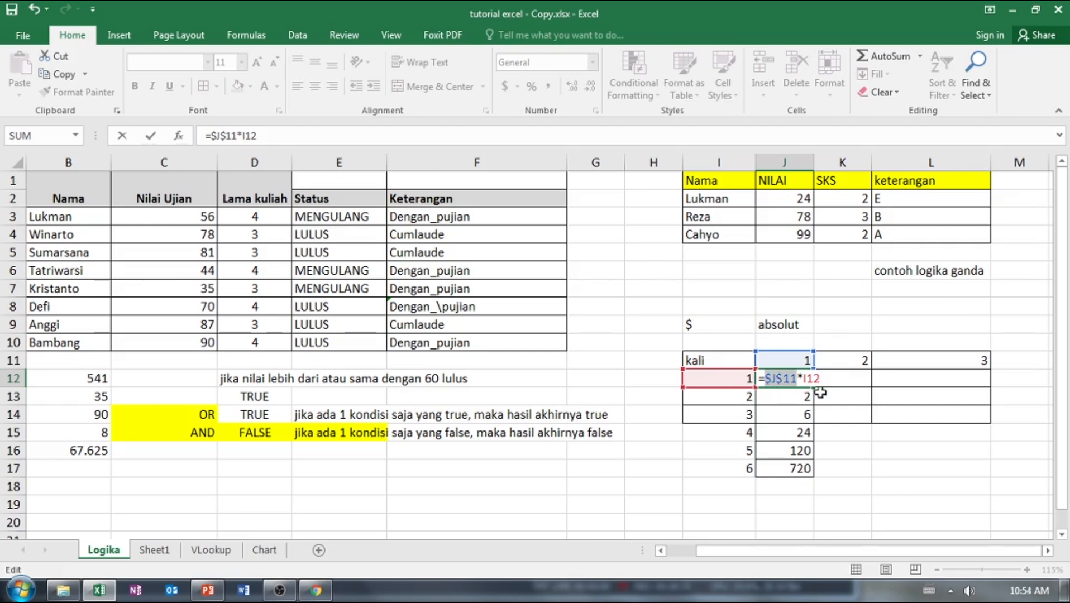
{"action": "key", "text": "Return"}
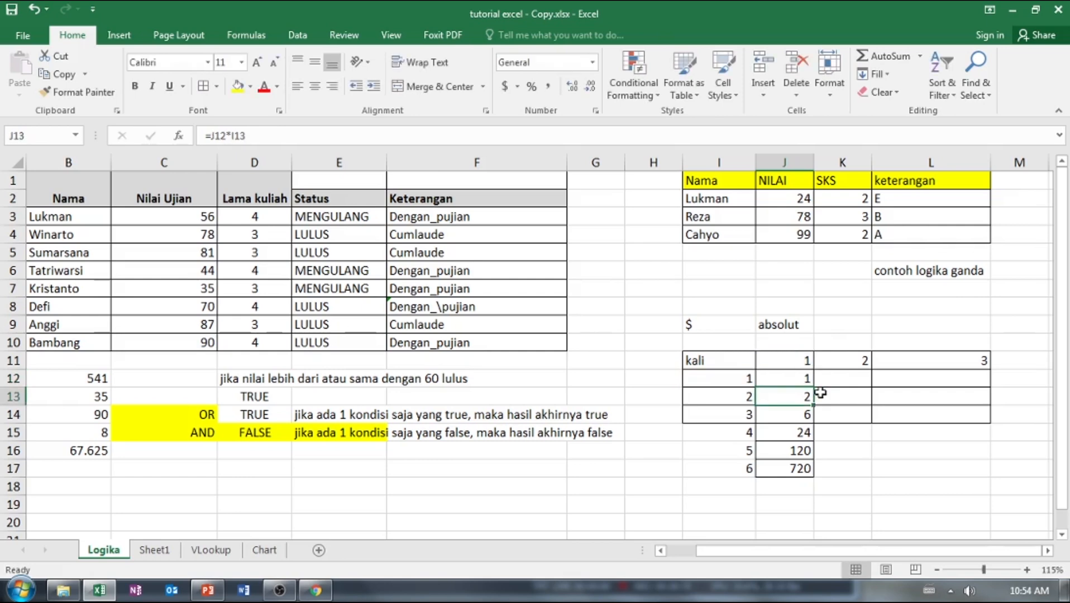
Fill the J12 formula with the absolute reference down to J17.
{"action": "left_click", "coordinate": [787, 378]}
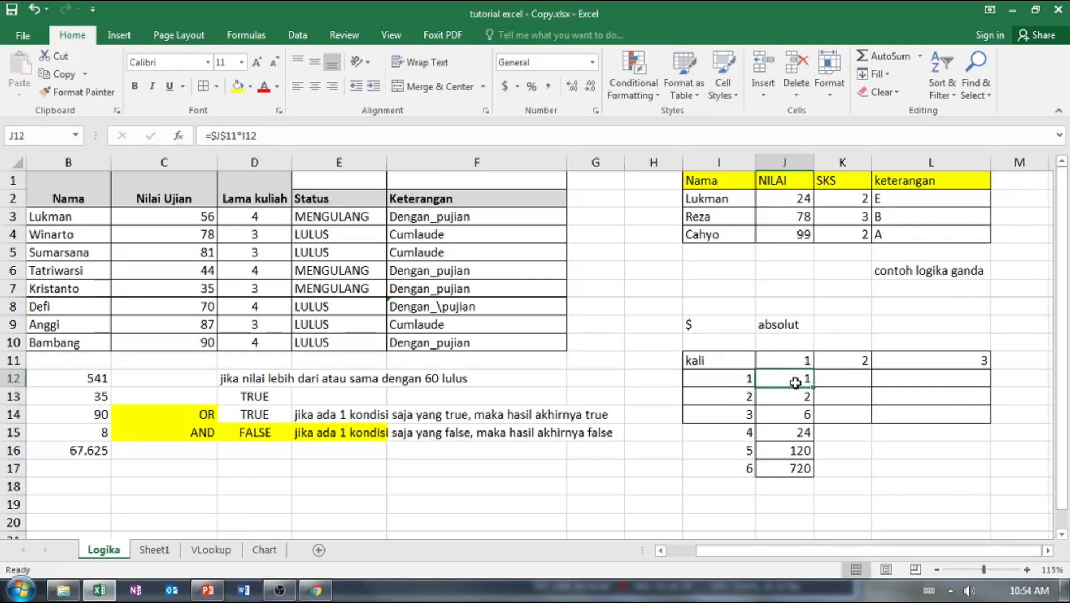
{"action": "double_click", "coordinate": [795, 382]}
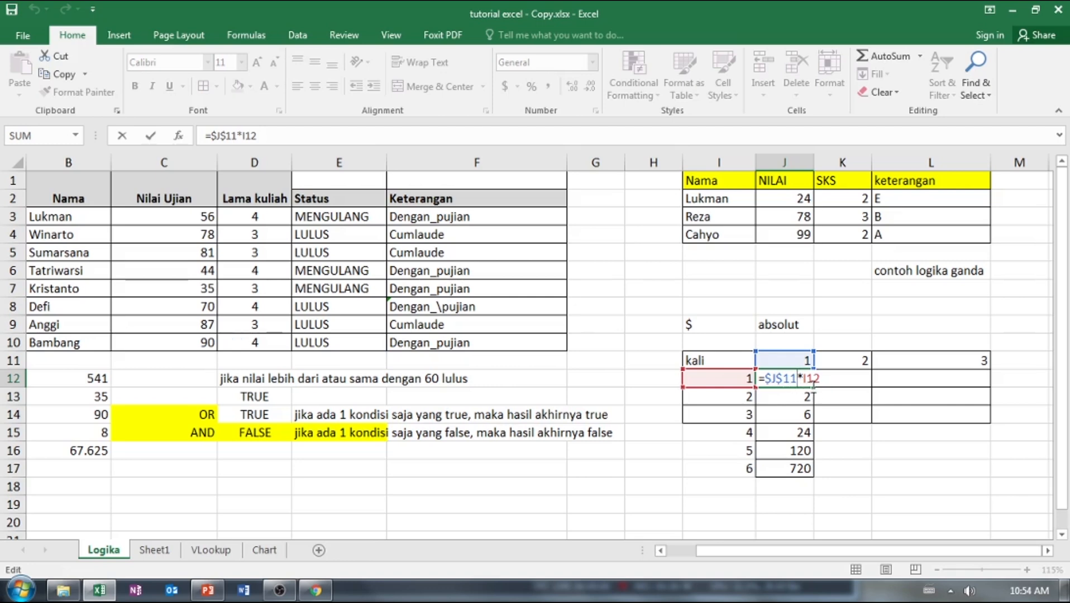
{"action": "left_click", "coordinate": [814, 388]}
{"action": "left_click_drag", "start_coordinate": [813, 387], "coordinate": [818, 479]}
{"action": "left_click", "coordinate": [819, 470]}
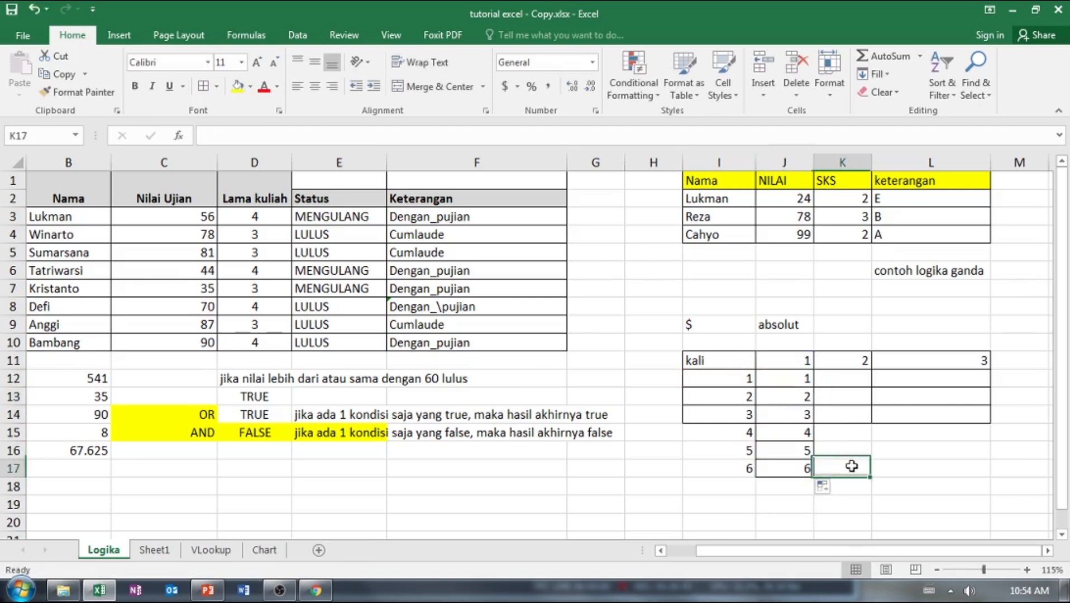
Check the cell references in the copied J13 formula and undo the fill in column J.
{"action": "double_click", "coordinate": [802, 401]}
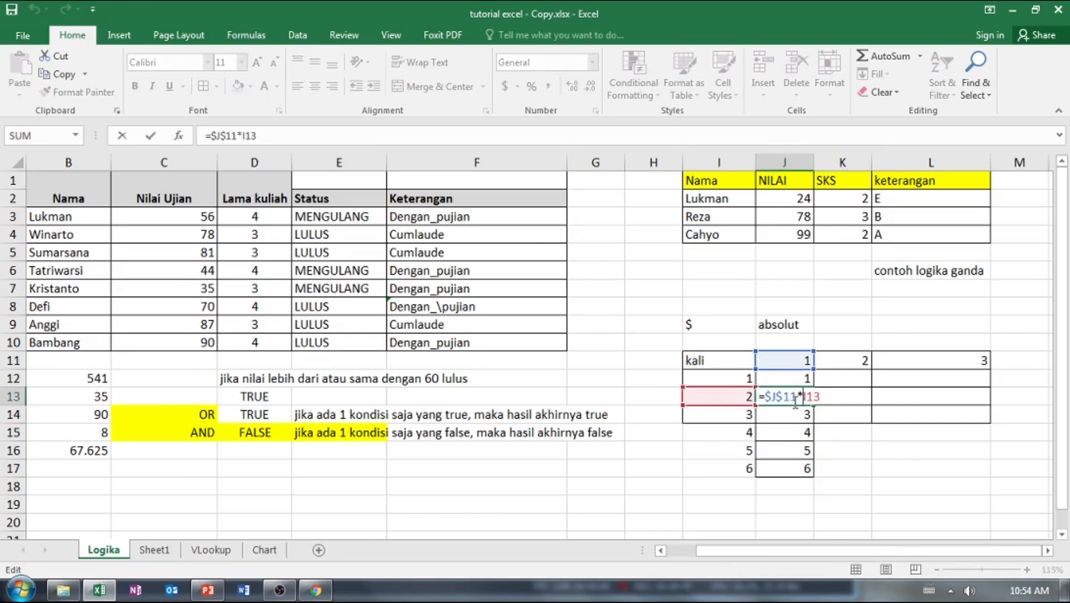
{"action": "key", "text": "Escape"}
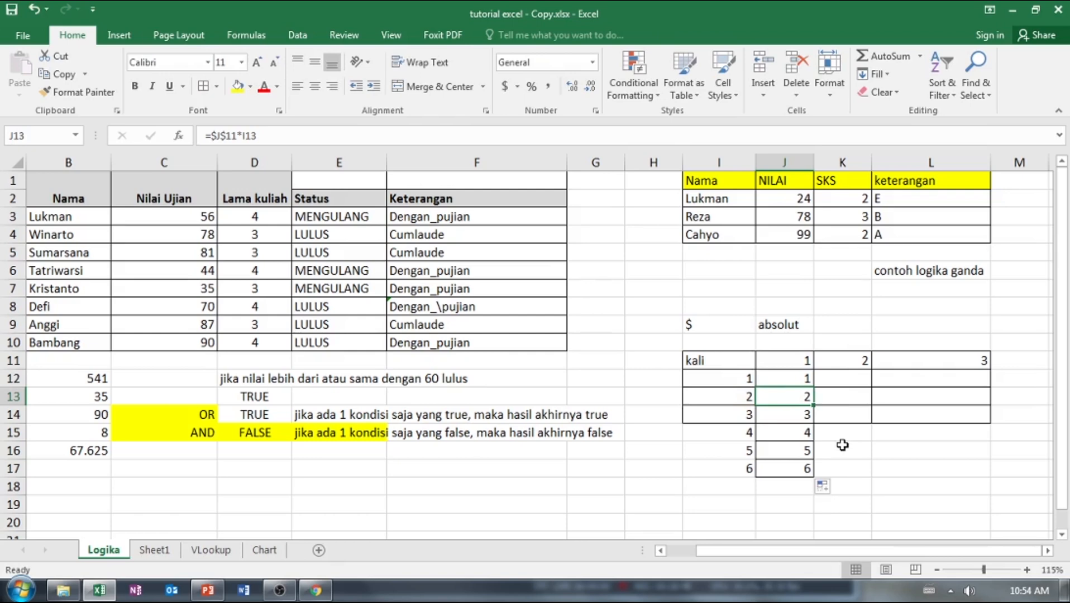
{"action": "key", "text": "ctrl+z"}
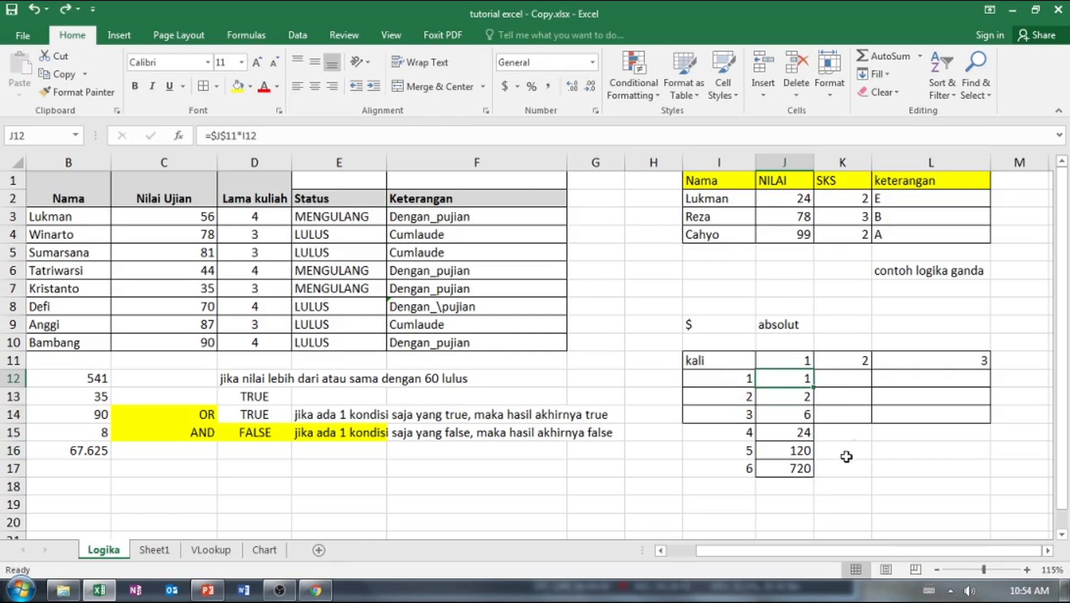
Examine the cell references in the formulas of J12 to J15, comparing the absolute reference with the relative ones.
{"action": "left_click", "coordinate": [850, 451]}
{"action": "double_click", "coordinate": [798, 397]}
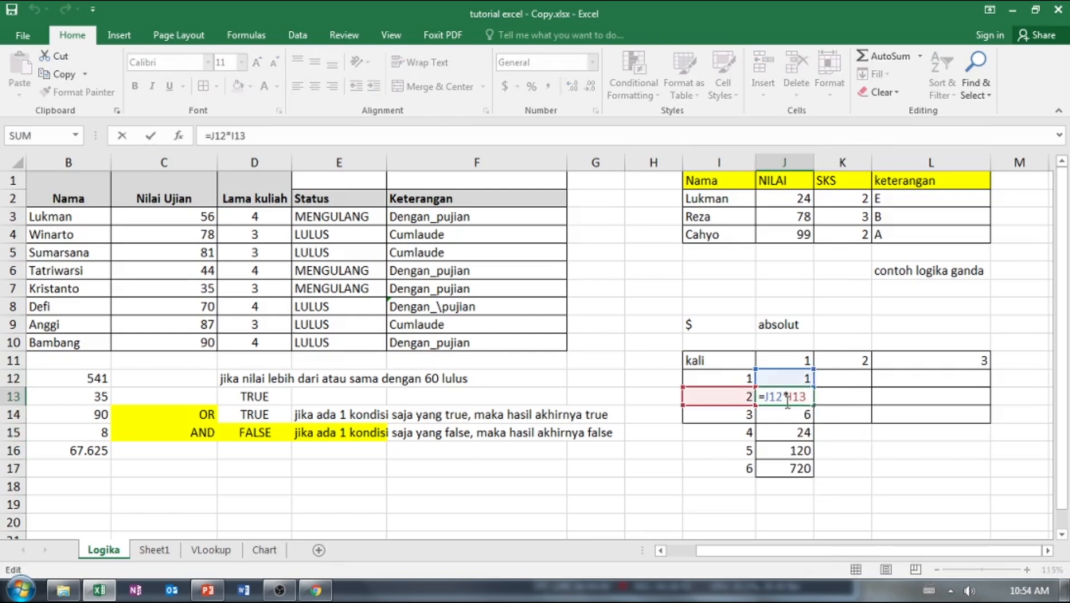
{"action": "key", "text": "Escape"}
{"action": "left_click", "coordinate": [790, 381]}
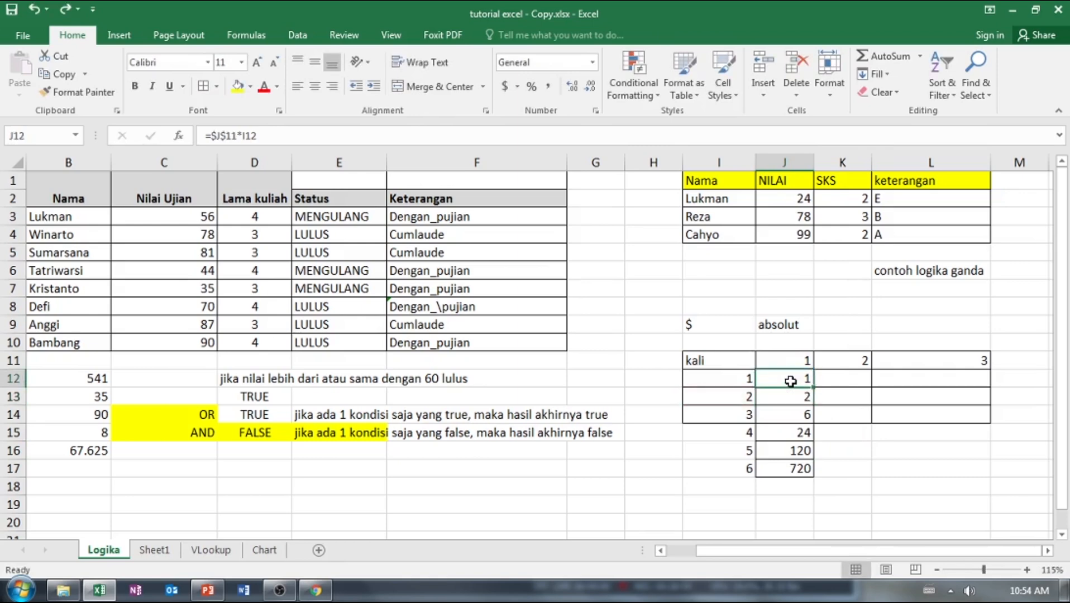
{"action": "double_click", "coordinate": [790, 382]}
{"action": "key", "text": "Escape"}
{"action": "left_click", "coordinate": [793, 397]}
{"action": "double_click", "coordinate": [793, 397]}
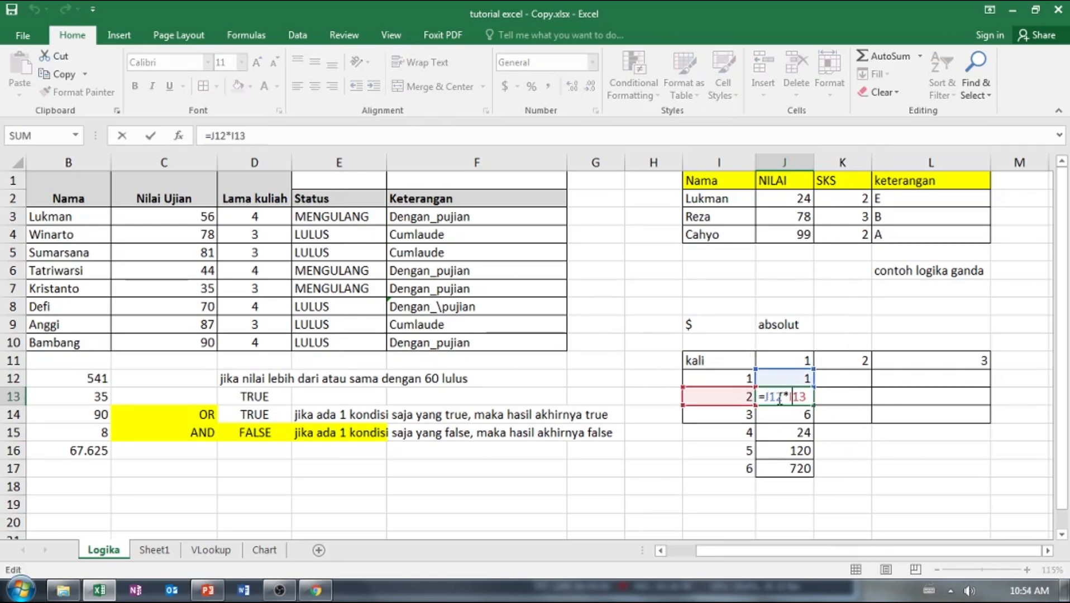
{"action": "key", "text": "Escape"}
{"action": "left_click", "coordinate": [802, 413]}
{"action": "double_click", "coordinate": [795, 414]}
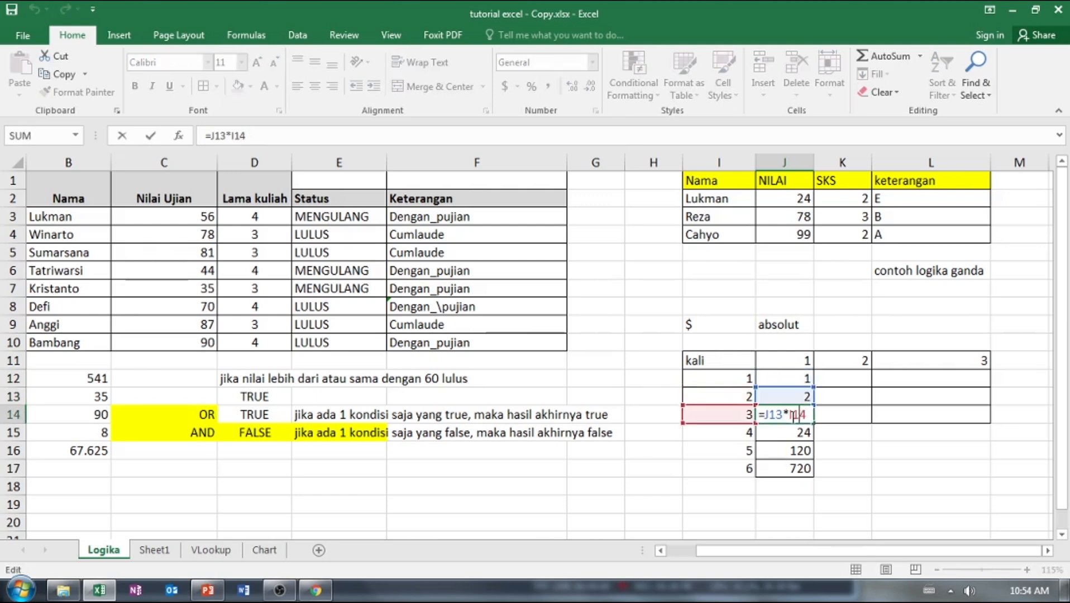
{"action": "key", "text": "Escape"}
{"action": "left_click", "coordinate": [785, 433]}
{"action": "double_click", "coordinate": [785, 433]}
{"action": "key", "text": "Escape"}
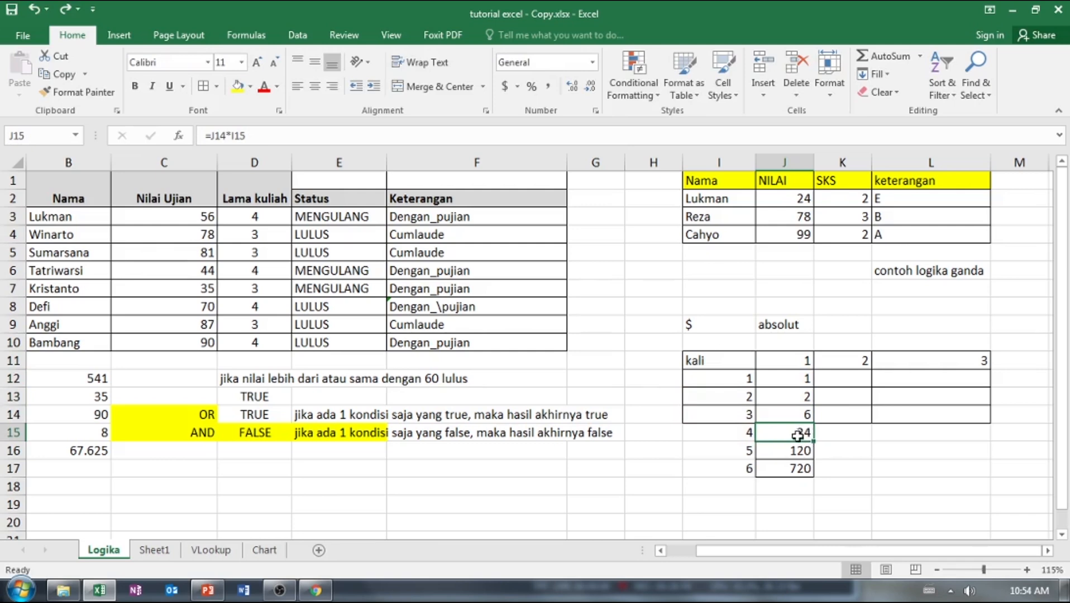
Fill the J12 formula down to J17 and check the references in the copied J13 formula.
{"action": "left_click", "coordinate": [801, 398]}
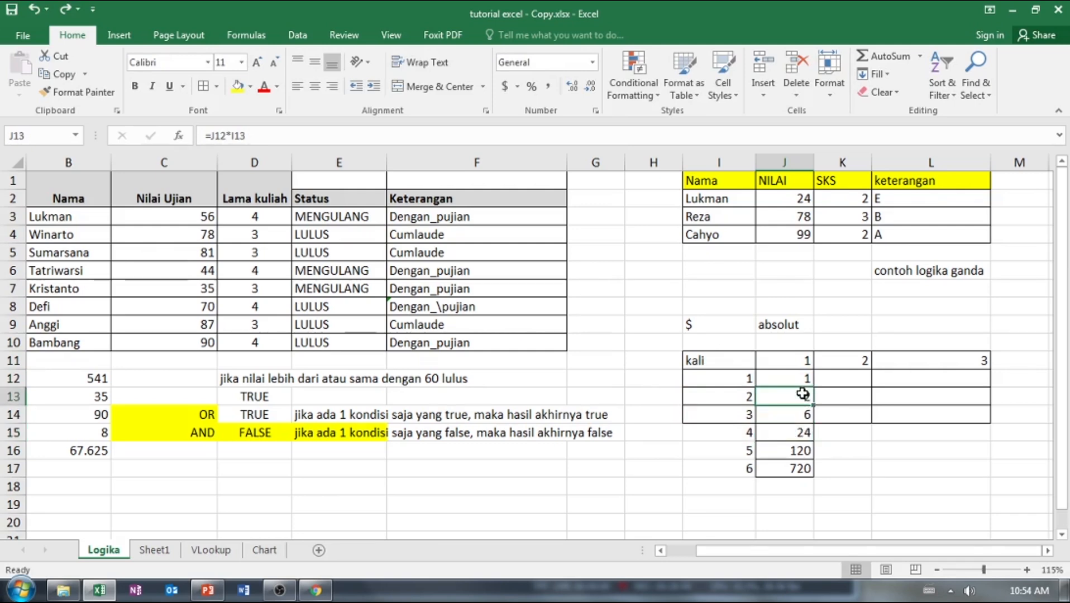
{"action": "left_click", "coordinate": [803, 383]}
{"action": "left_click_drag", "start_coordinate": [815, 387], "coordinate": [816, 480]}
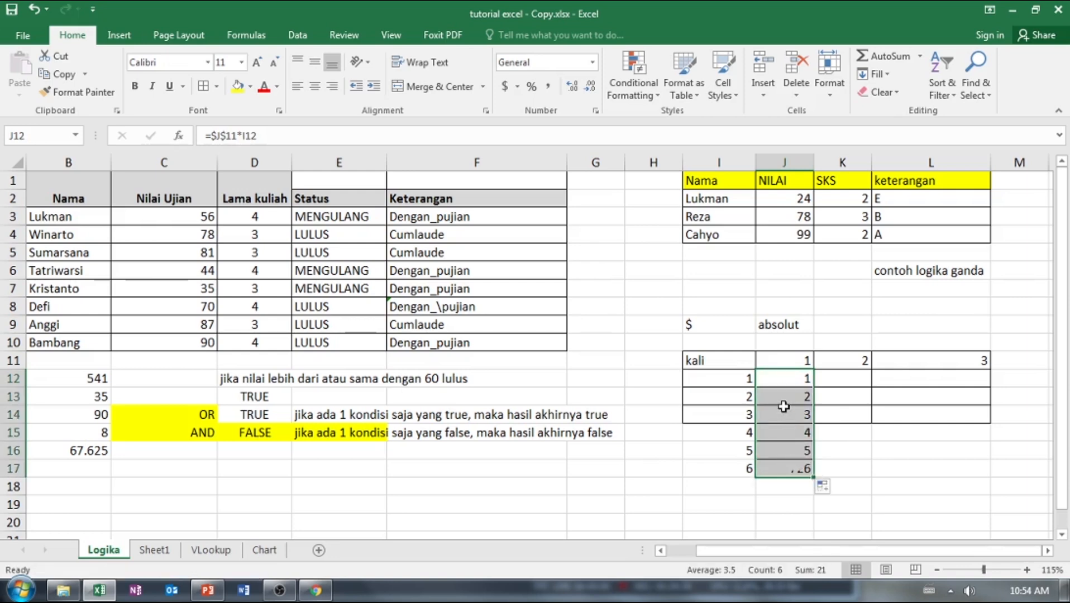
{"action": "double_click", "coordinate": [784, 399]}
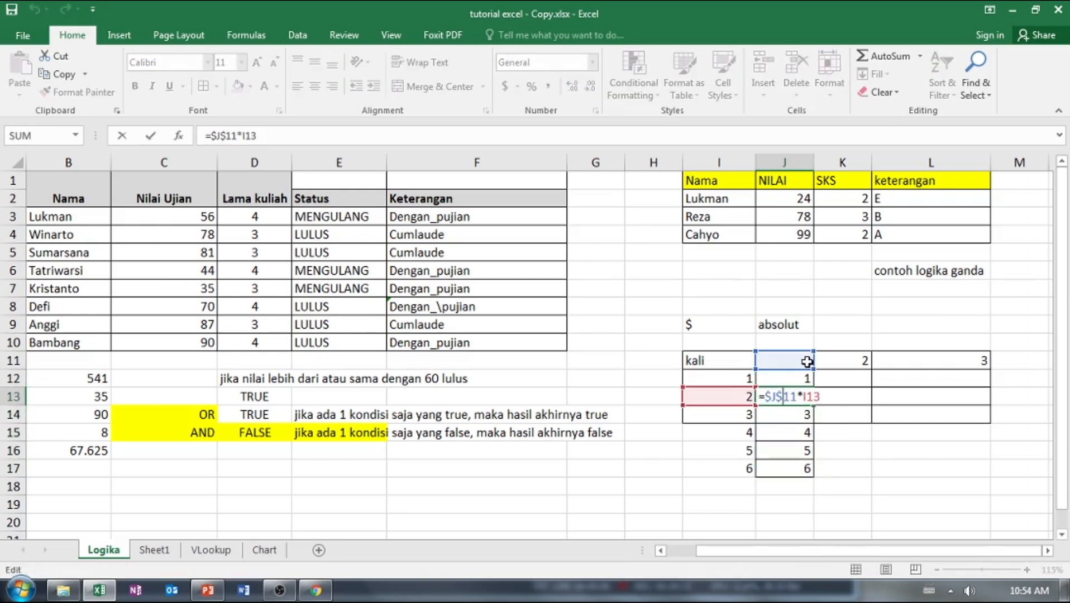
{"action": "key", "text": "Escape"}
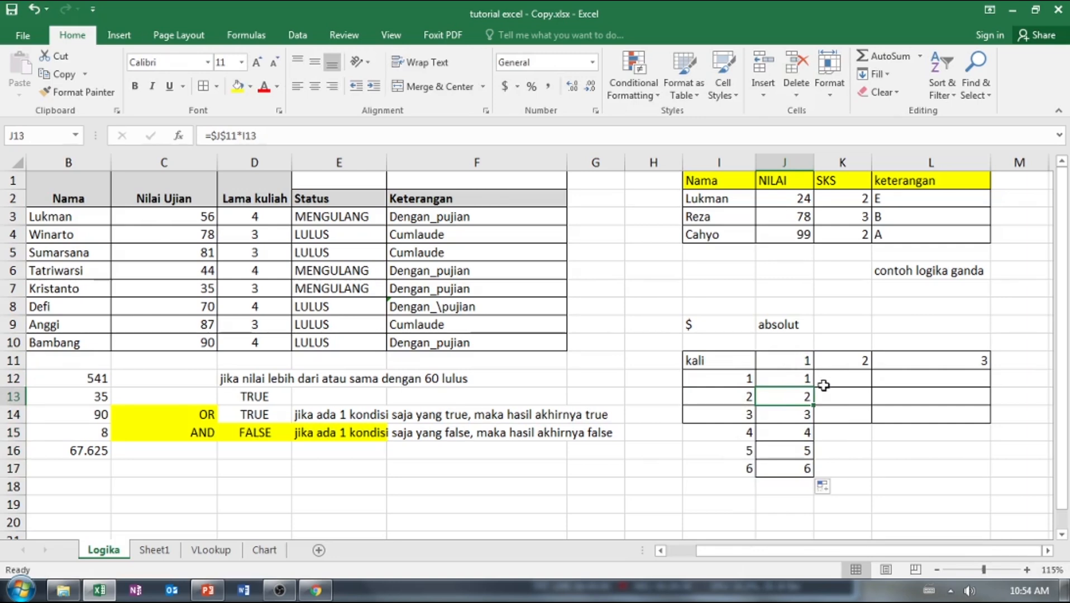
Enter the formula =$K$11*I12 in K12, with the K11 heading as an absolute reference.
{"action": "left_click", "coordinate": [851, 379]}
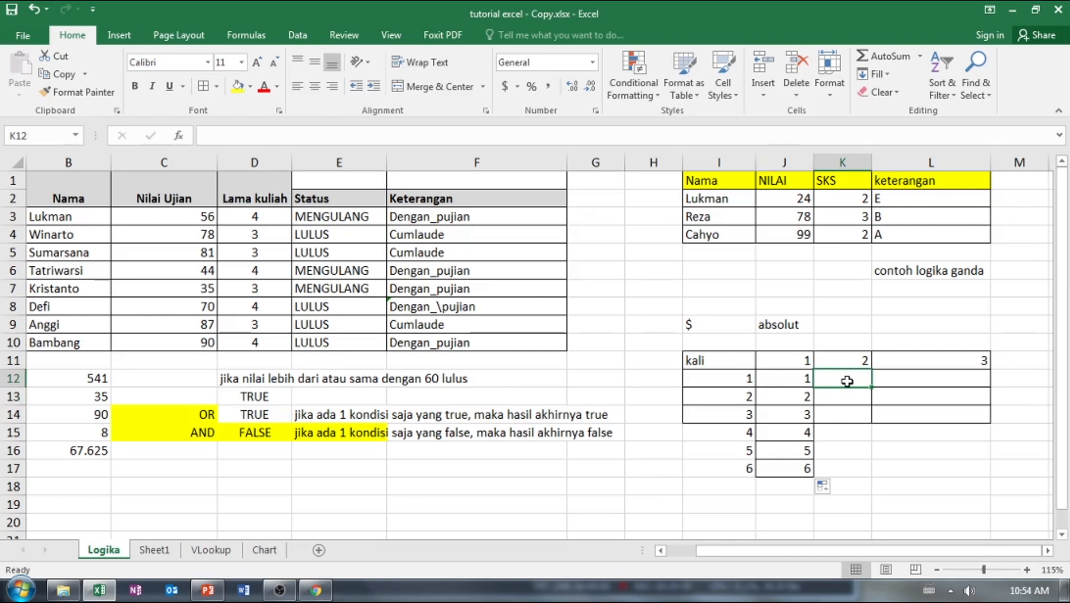
{"action": "type", "text": "="}
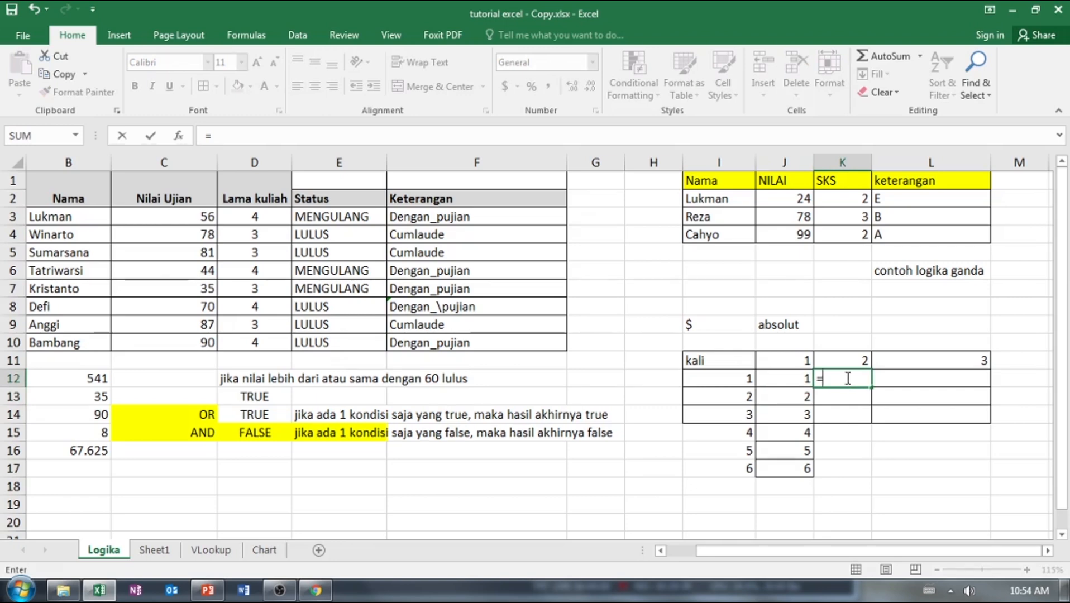
{"action": "left_click", "coordinate": [852, 366]}
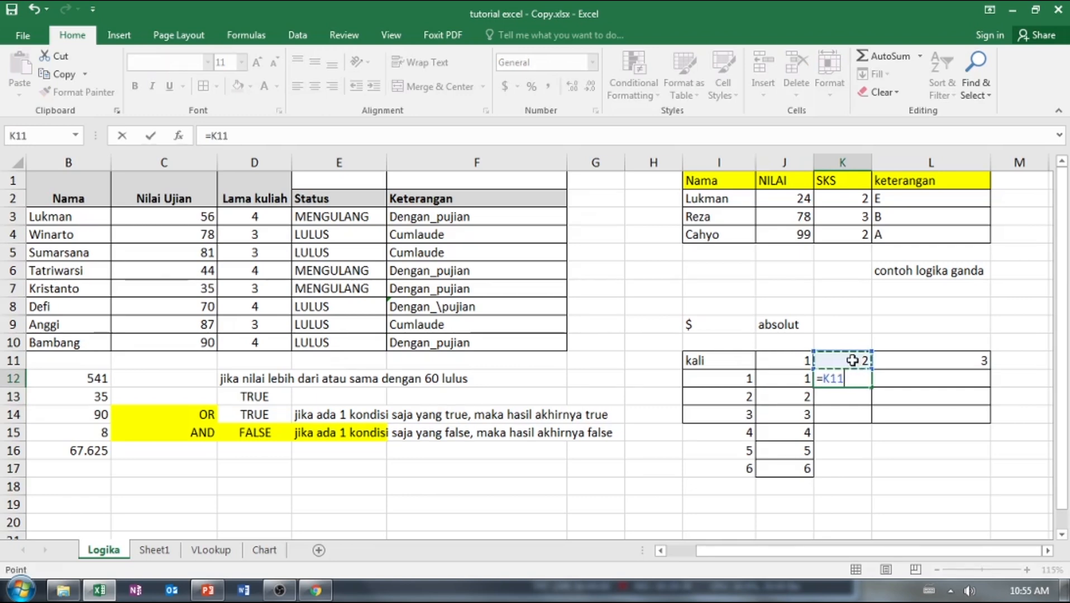
{"action": "key", "text": "F4"}
{"action": "type", "text": "*"}
{"action": "left_click", "coordinate": [739, 383]}
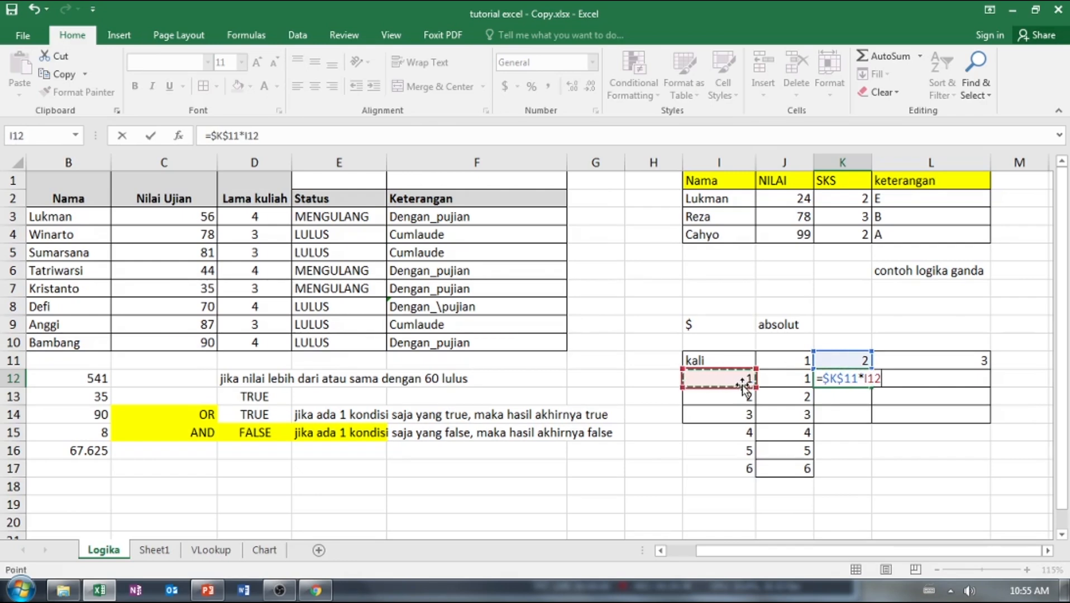
{"action": "key", "text": "Return"}
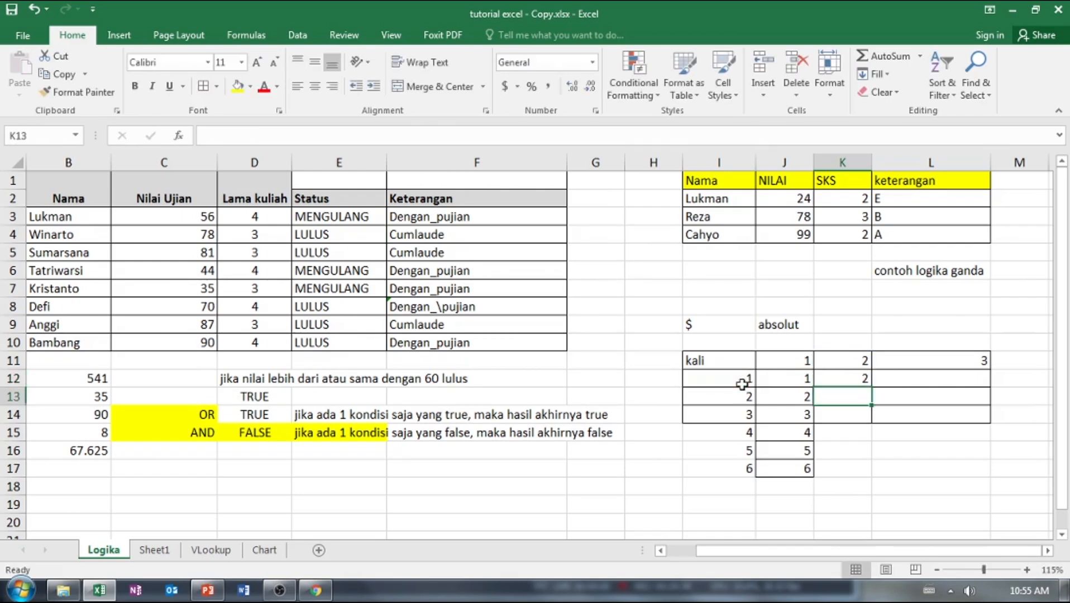
Fill the K12 formula down to K17.
{"action": "left_click", "coordinate": [853, 381]}
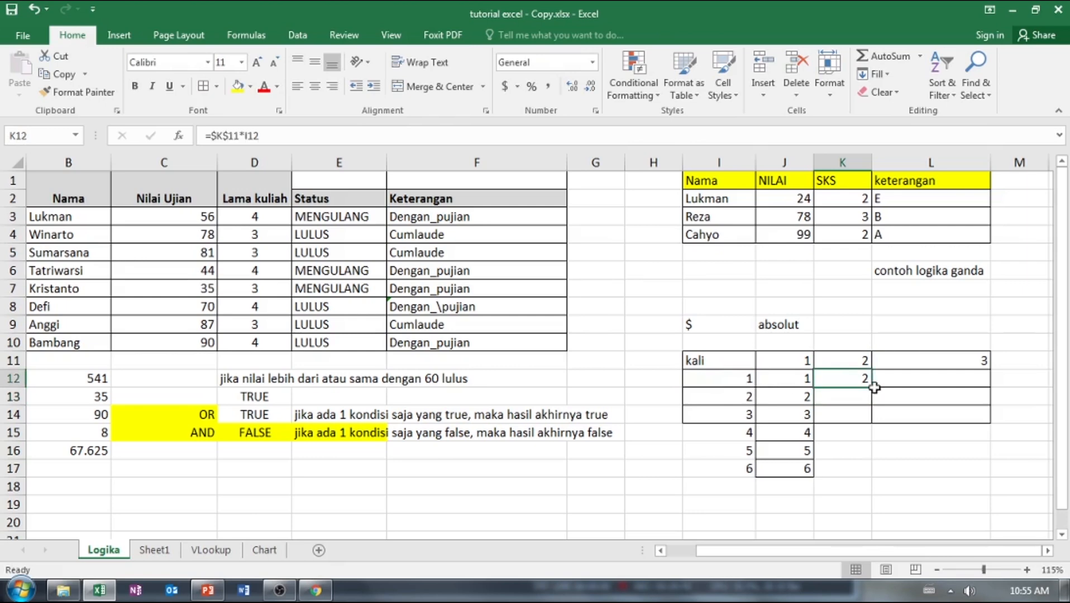
{"action": "left_click_drag", "start_coordinate": [873, 387], "coordinate": [878, 472]}
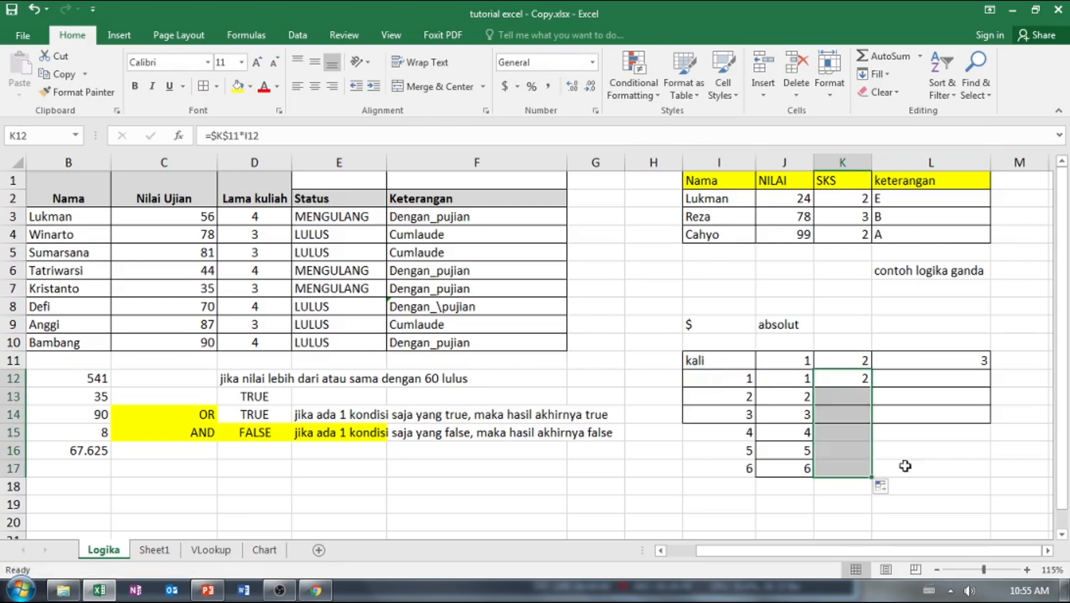
{"action": "left_click", "coordinate": [944, 457]}
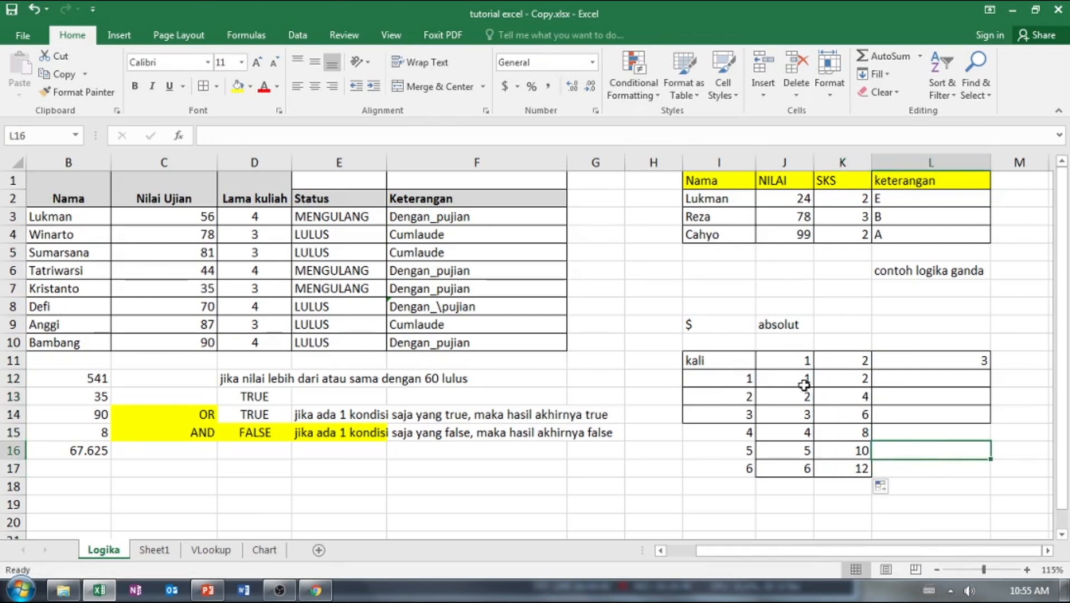
Enter the formula =I12*$L$11 in L12, with the L11 heading as an absolute reference.
{"action": "left_click", "coordinate": [920, 380]}
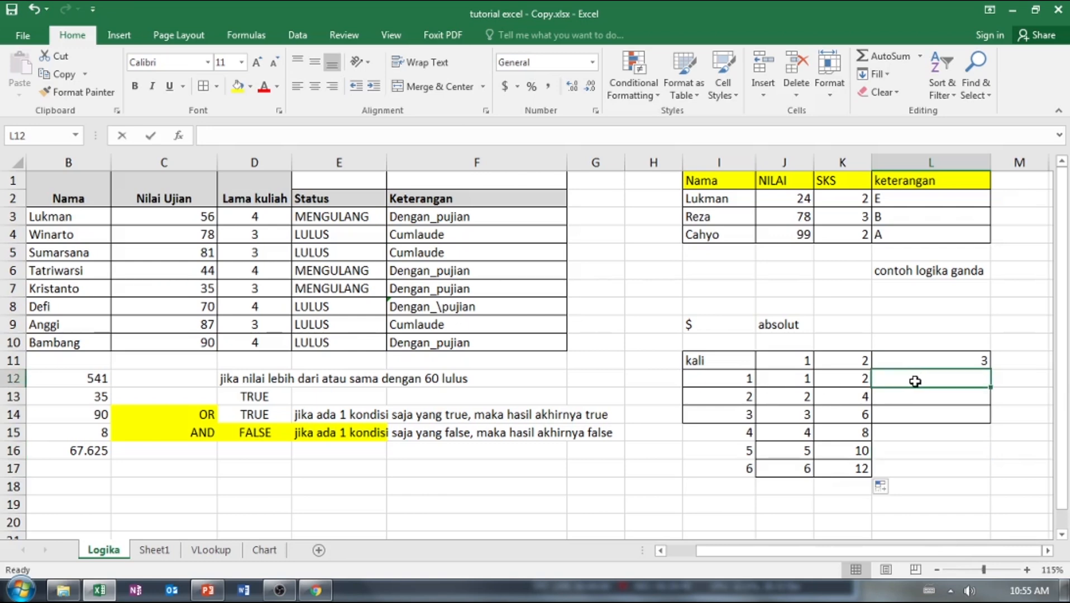
{"action": "type", "text": "="}
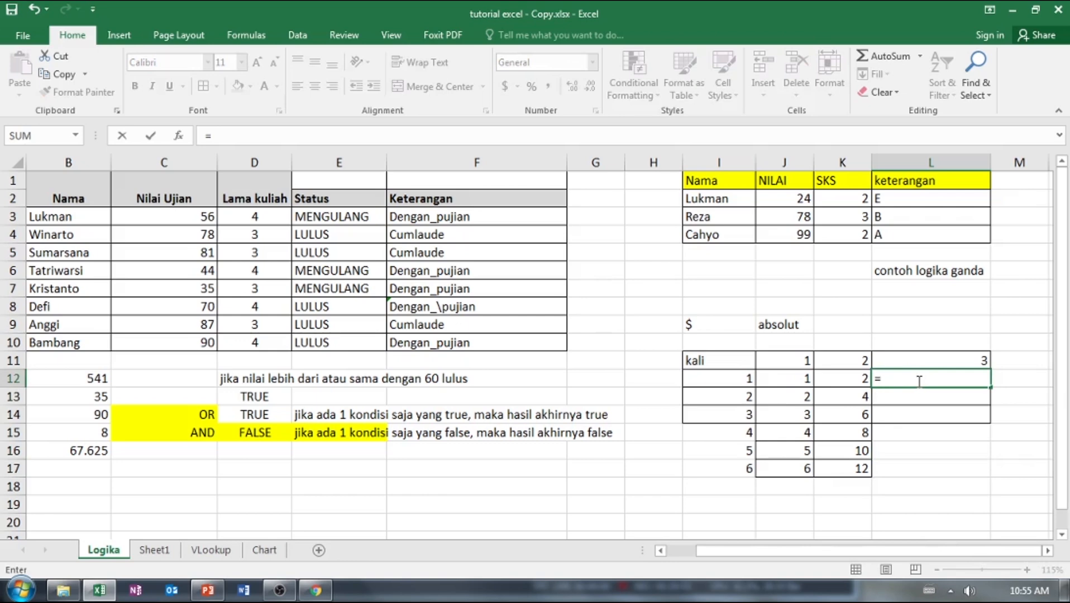
{"action": "left_click", "coordinate": [732, 380]}
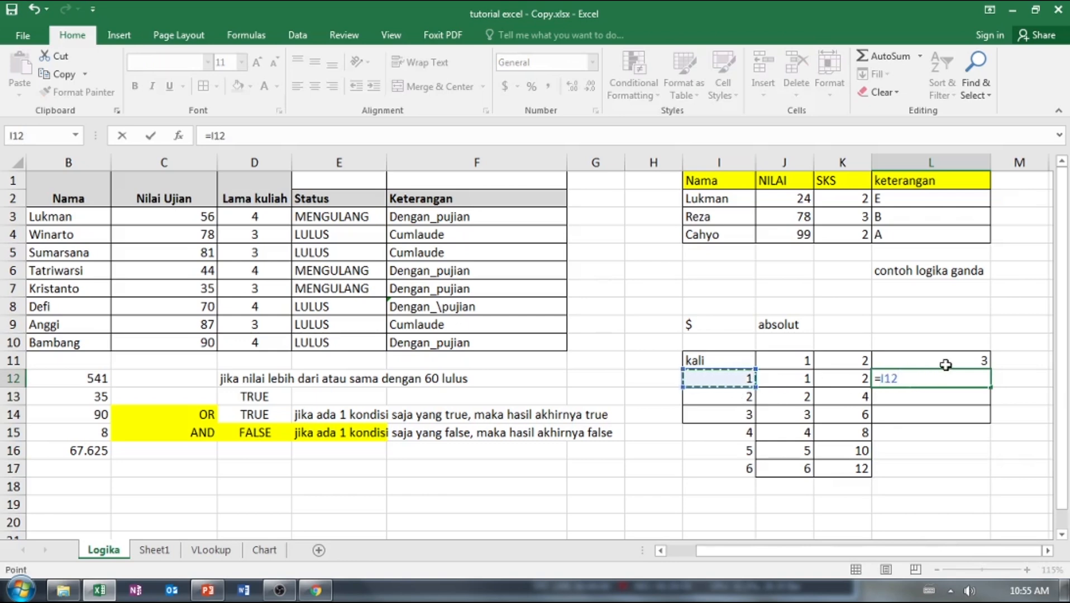
{"action": "type", "text": "*"}
{"action": "left_click", "coordinate": [944, 364]}
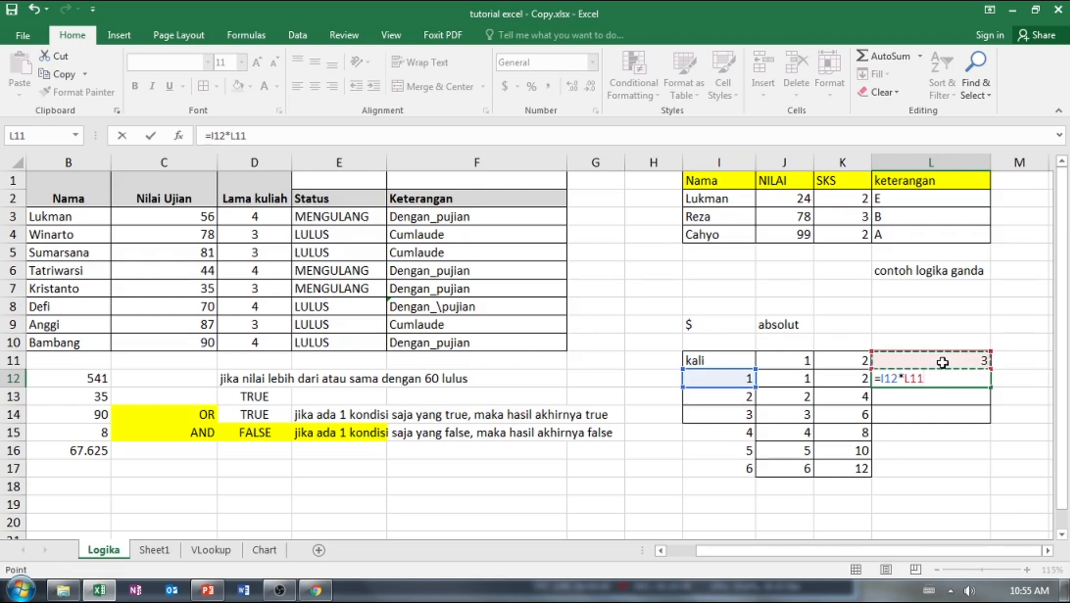
{"action": "key", "text": "F4"}
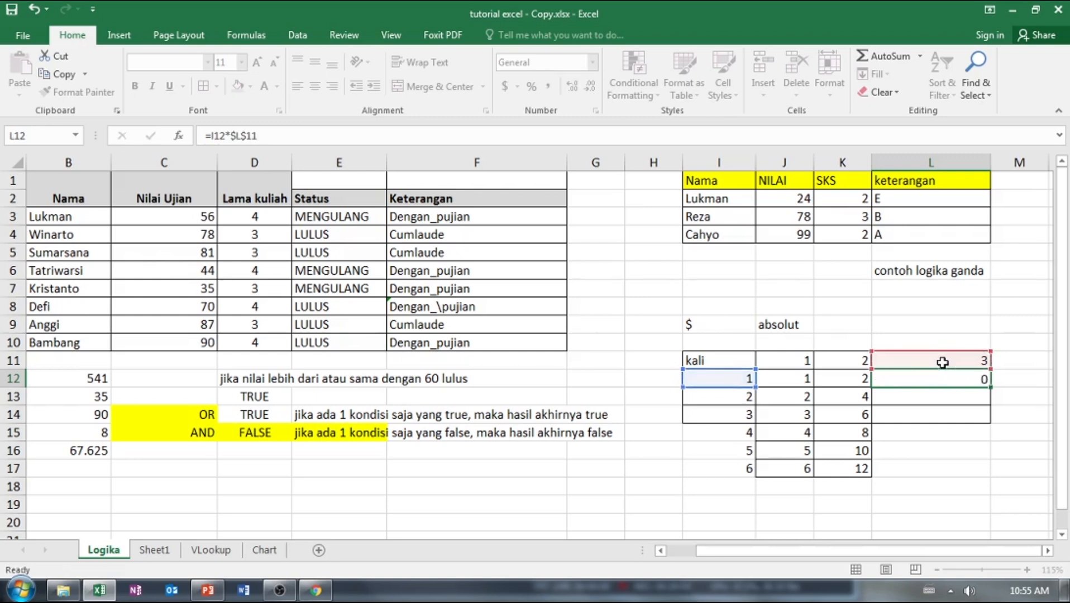
Fill the L12 formula down to L17 to complete the third column of the multiplication table.
{"action": "key", "text": "Return"}
{"action": "left_click", "coordinate": [972, 380]}
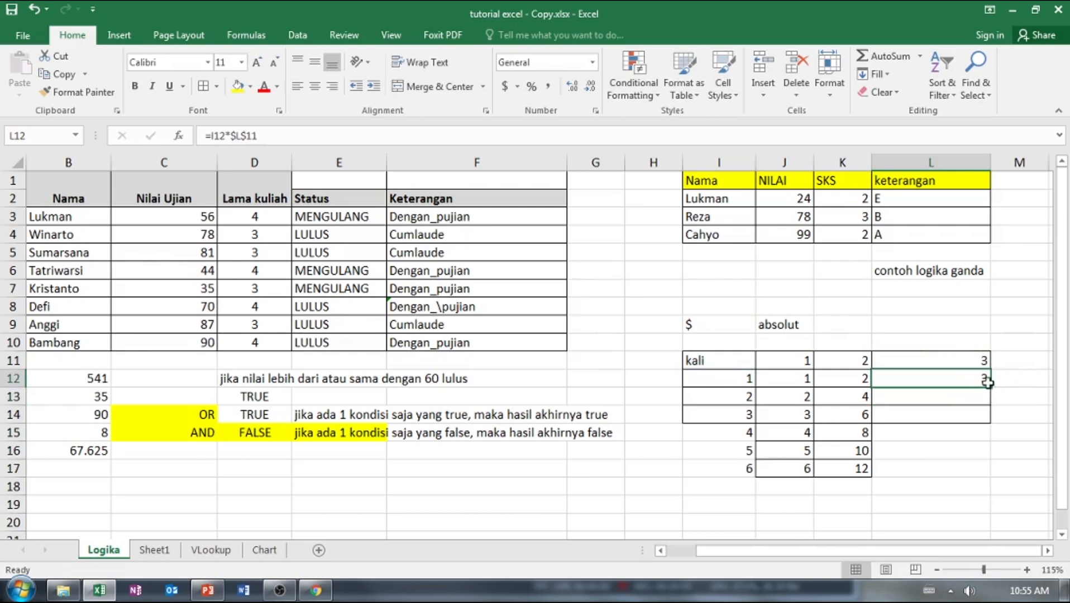
{"action": "left_click_drag", "start_coordinate": [990, 387], "coordinate": [990, 474]}
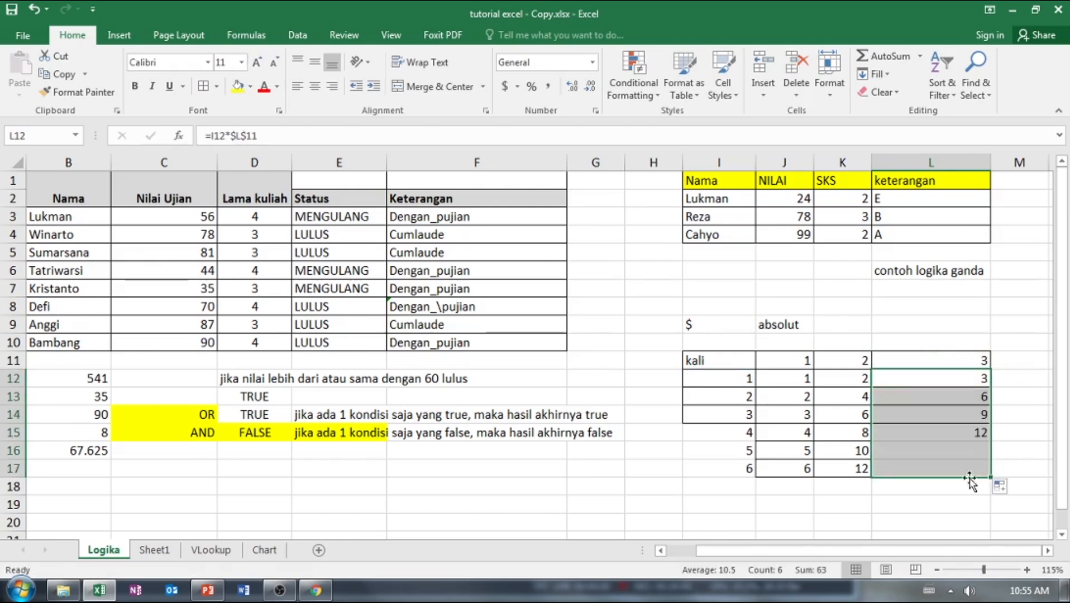
{"action": "left_click", "coordinate": [802, 498]}
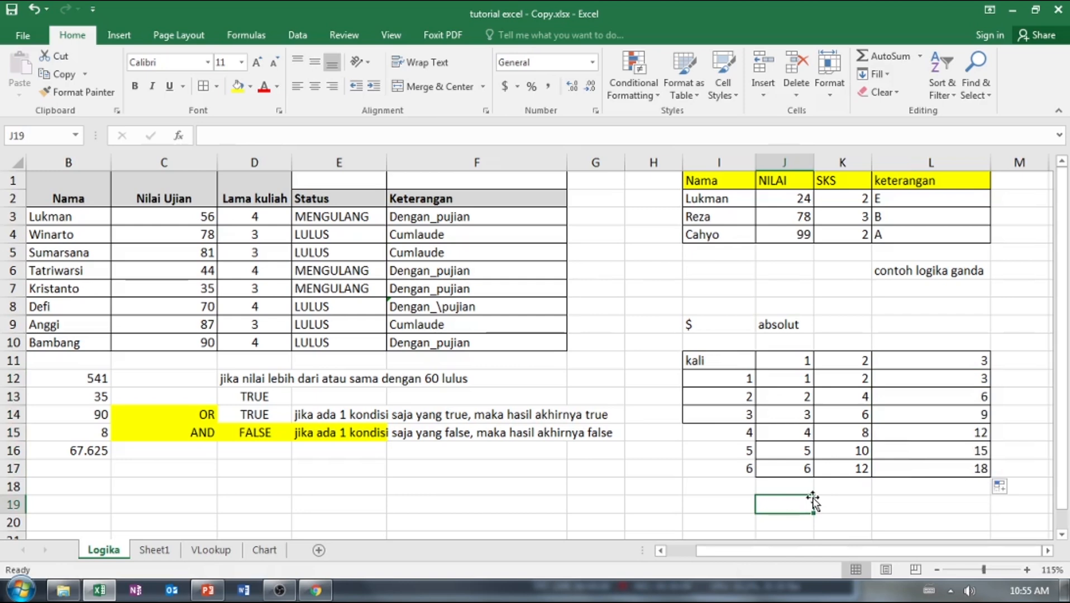
Review the absolute-reference example at I9, the summary formulas in B12:B16, the NOT, OR and AND examples, and the IF formula in E3.
{"action": "left_click", "coordinate": [722, 329]}
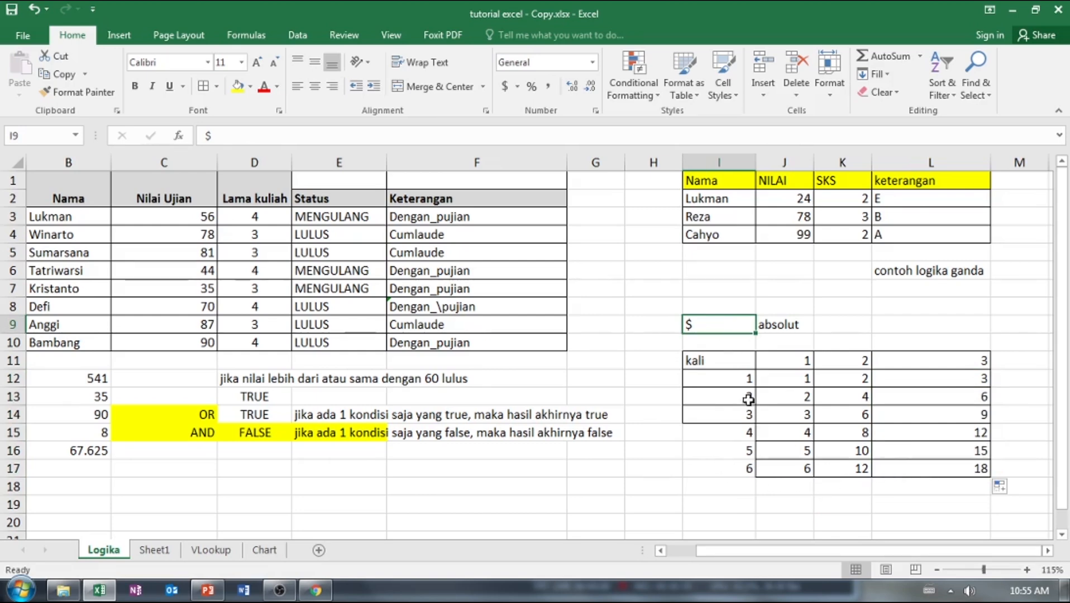
{"action": "left_click", "coordinate": [692, 374]}
{"action": "left_click", "coordinate": [657, 357]}
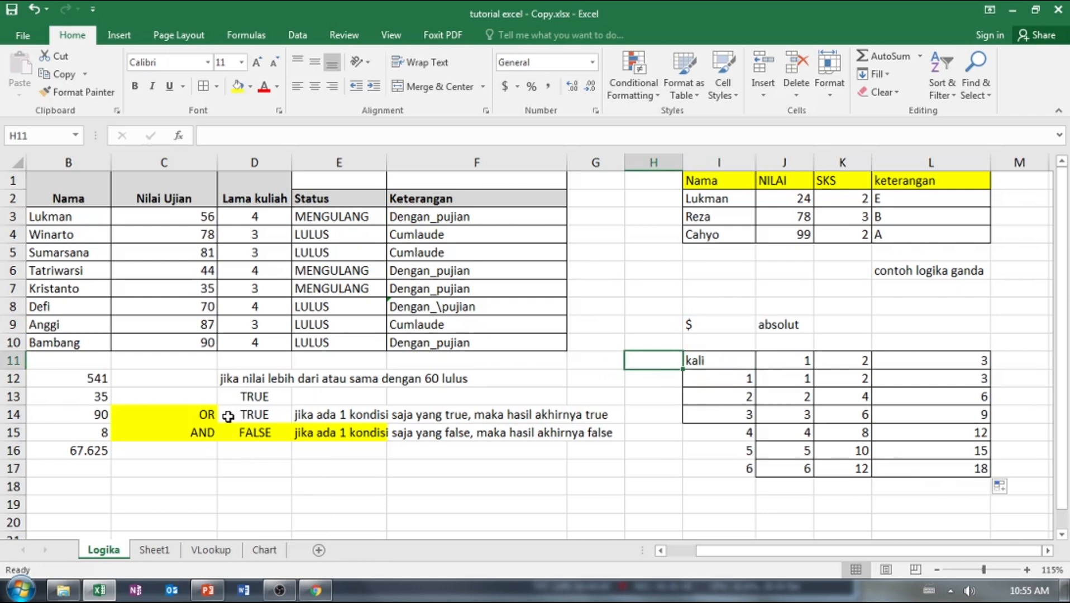
{"action": "left_click", "coordinate": [100, 385]}
{"action": "left_click", "coordinate": [100, 399]}
{"action": "left_click", "coordinate": [96, 414]}
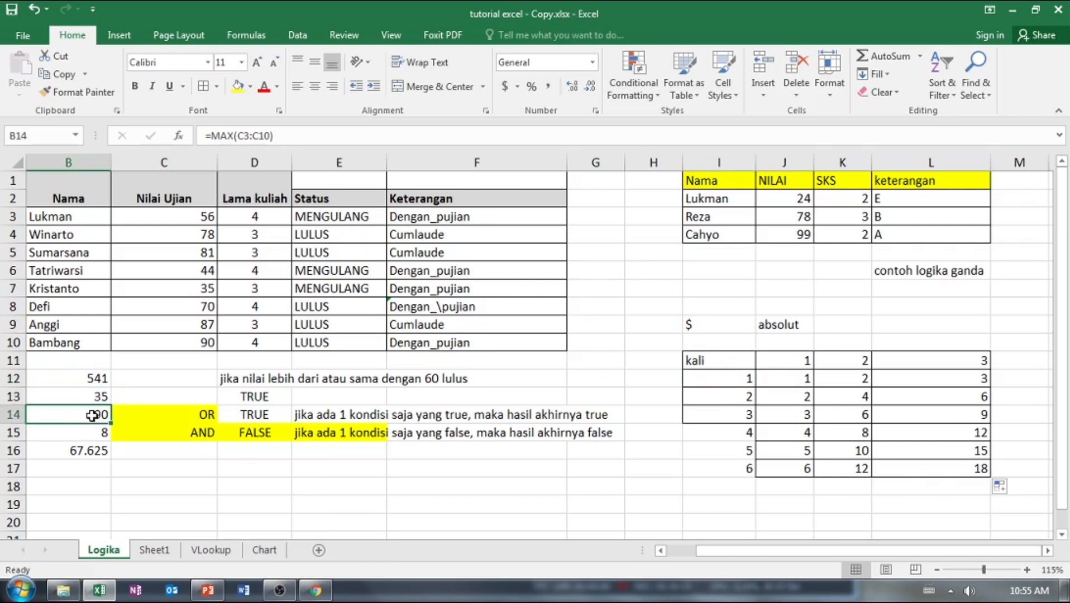
{"action": "left_click", "coordinate": [91, 437]}
{"action": "left_click", "coordinate": [91, 456]}
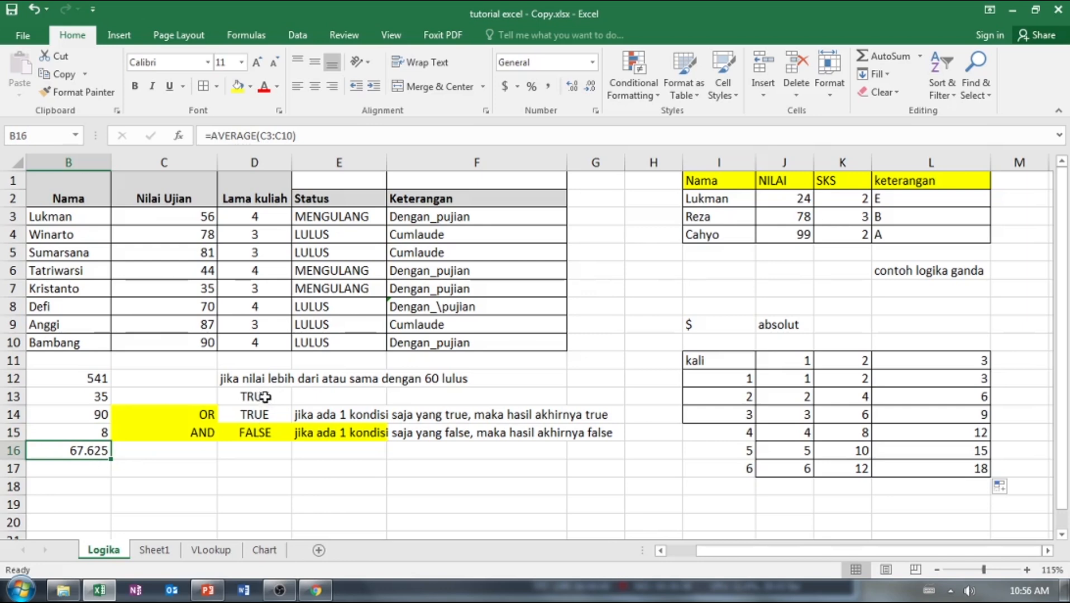
{"action": "left_click", "coordinate": [243, 399]}
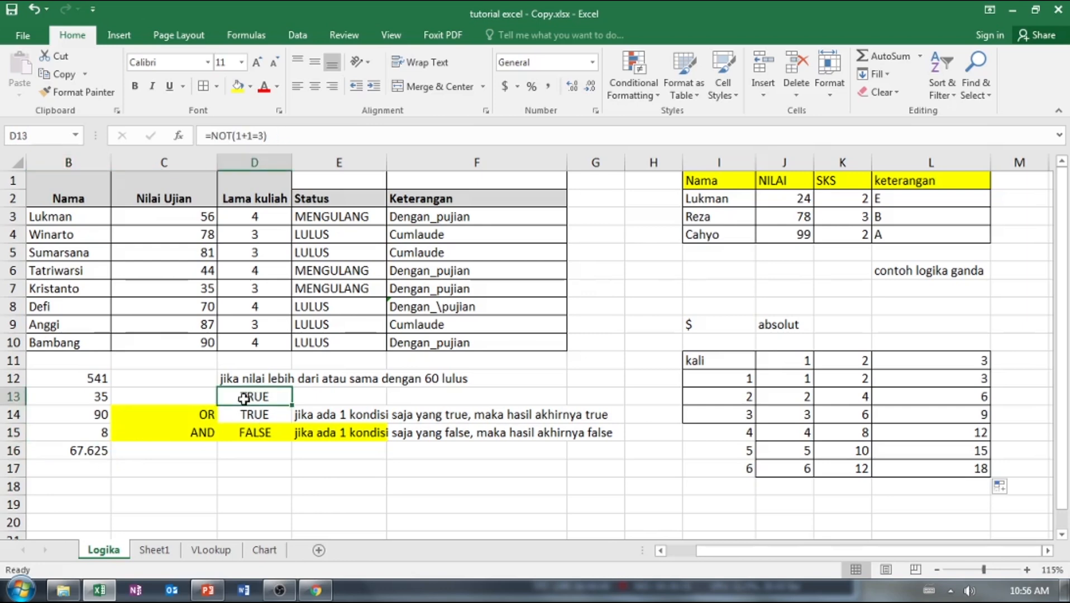
{"action": "left_click", "coordinate": [198, 420]}
{"action": "left_click", "coordinate": [203, 435]}
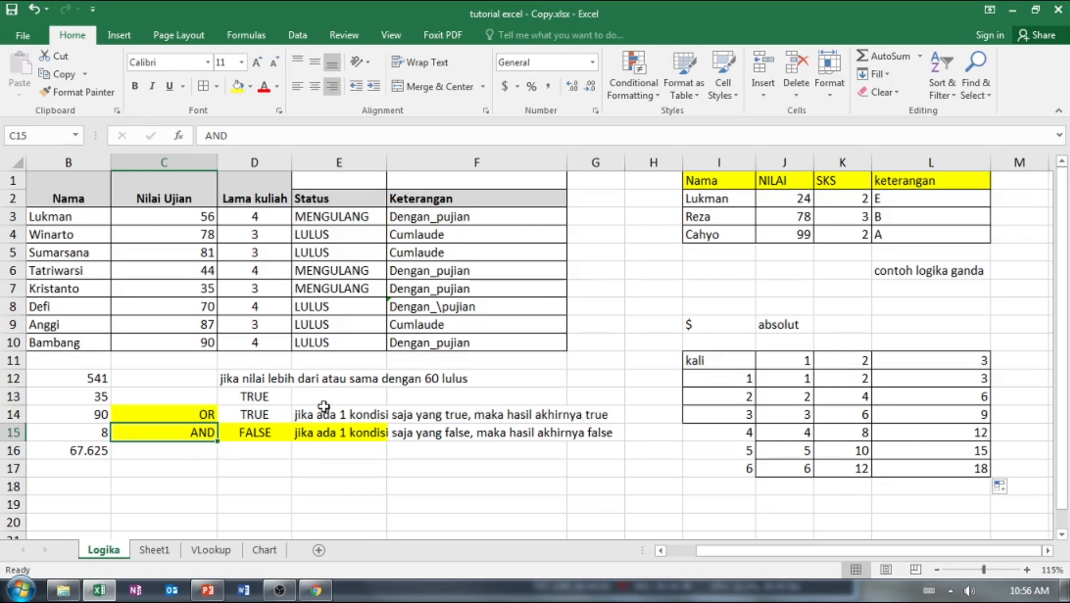
{"action": "left_click", "coordinate": [364, 220]}
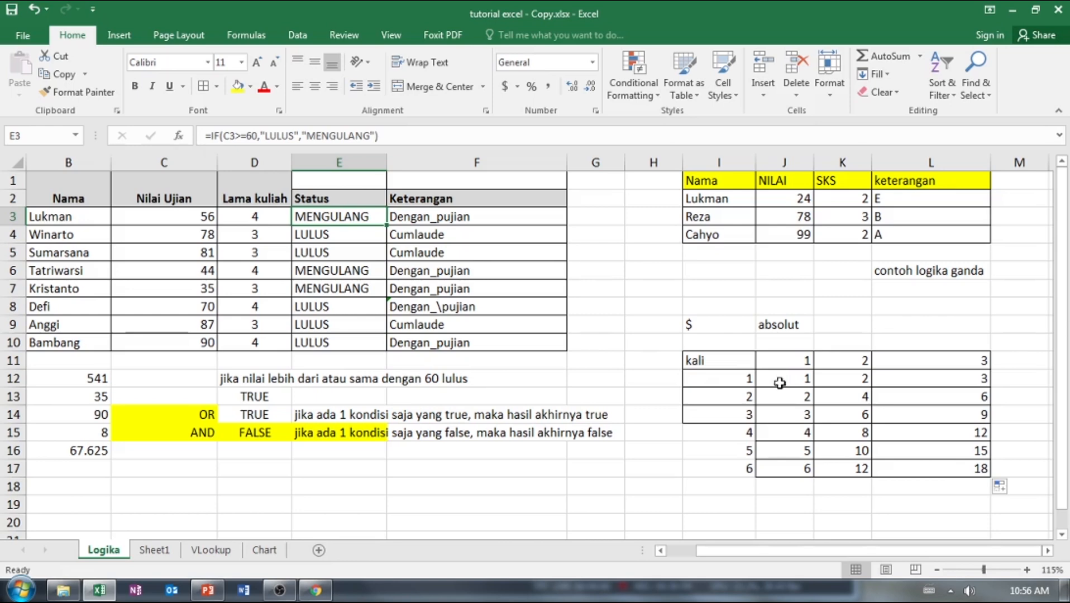
{"action": "left_click", "coordinate": [705, 326]}
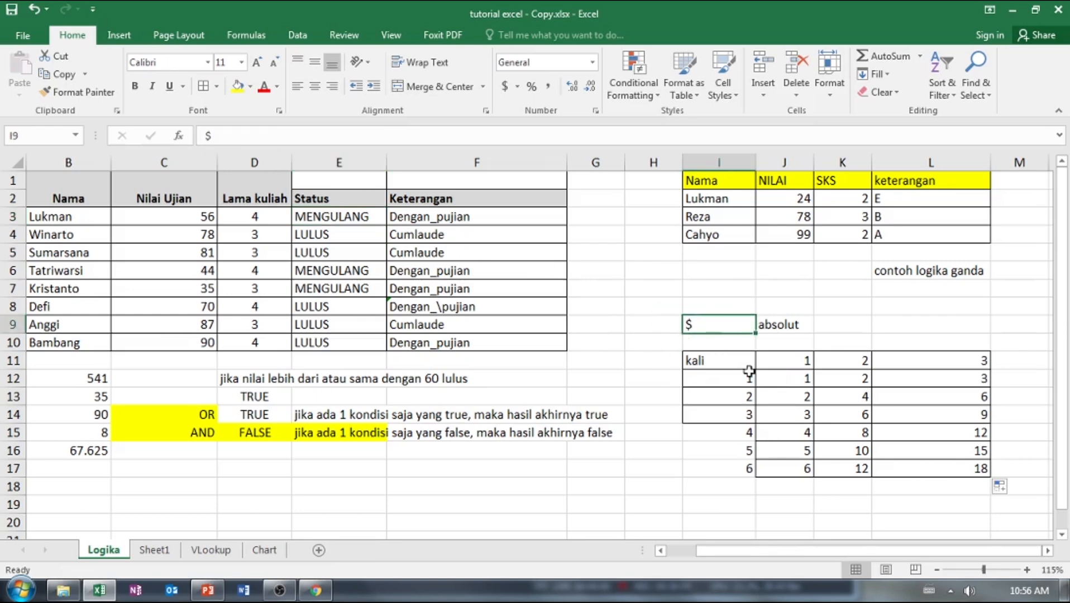
{"action": "left_click", "coordinate": [707, 468]}
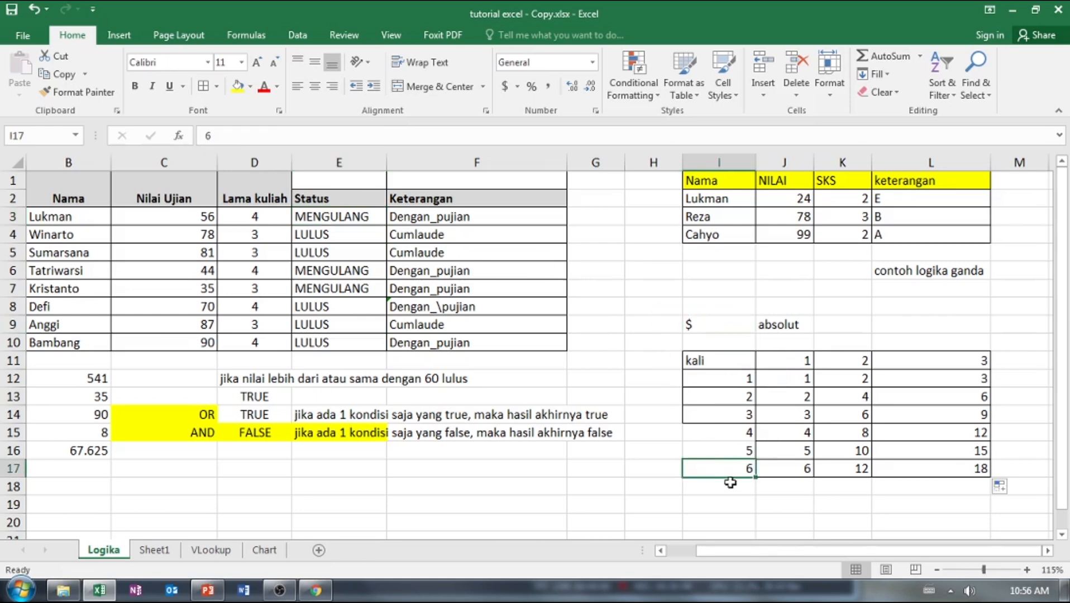